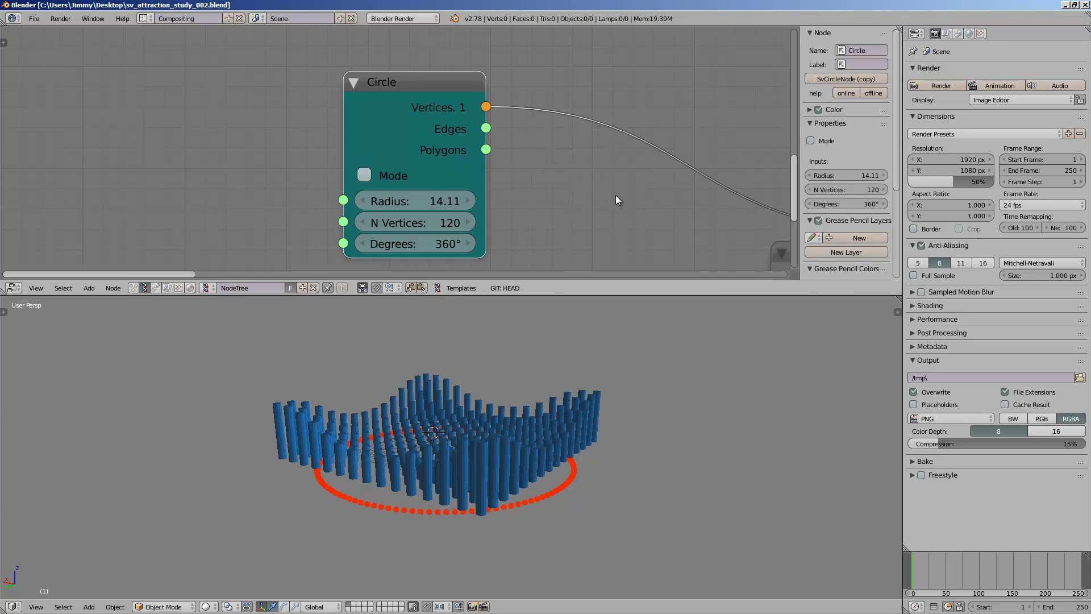
Step: Examine how the Circle and Move nodes feed the Vector Attraction node in the node tree
{"action": "scroll", "coordinate": [616, 193], "scroll_direction": "right", "scroll_amount": 5, "text": "ctrl"}
{"action": "scroll", "coordinate": [645, 197], "scroll_direction": "down", "scroll_amount": 1}
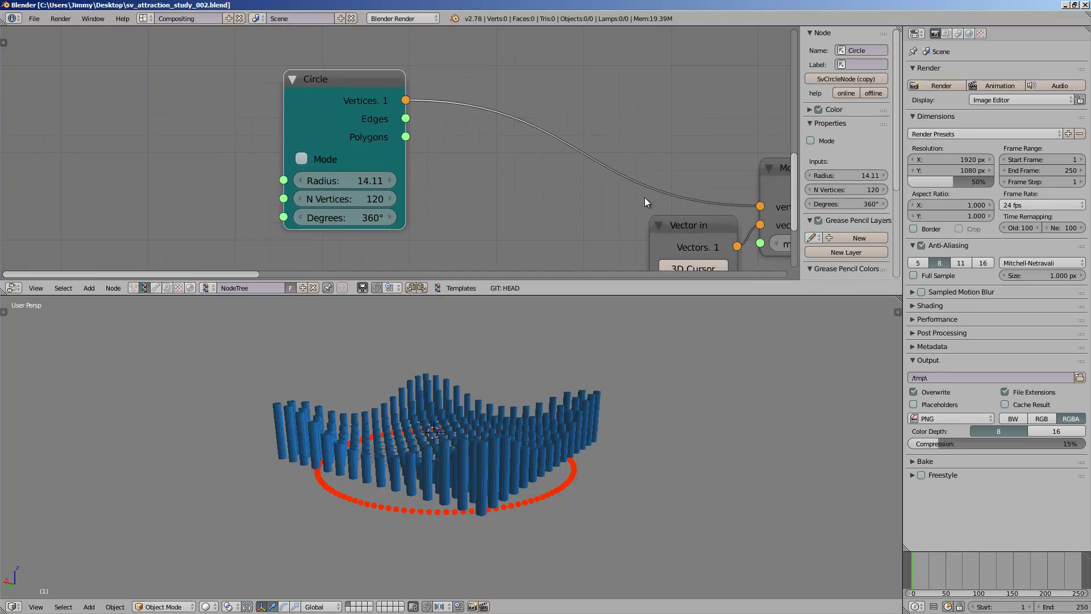
{"action": "mouse_move", "coordinate": [645, 197]}
{"action": "middle_mouse_down"}
{"action": "mouse_move", "coordinate": [419, 143]}
{"action": "mouse_move", "coordinate": [239, 174]}
{"action": "middle_mouse_up"}
{"action": "scroll", "coordinate": [360, 132], "scroll_direction": "up", "scroll_amount": 2}
{"action": "middle_click_drag", "start_coordinate": [360, 132], "coordinate": [424, 154]}
{"action": "scroll", "coordinate": [469, 90], "scroll_direction": "down", "scroll_amount": 2}
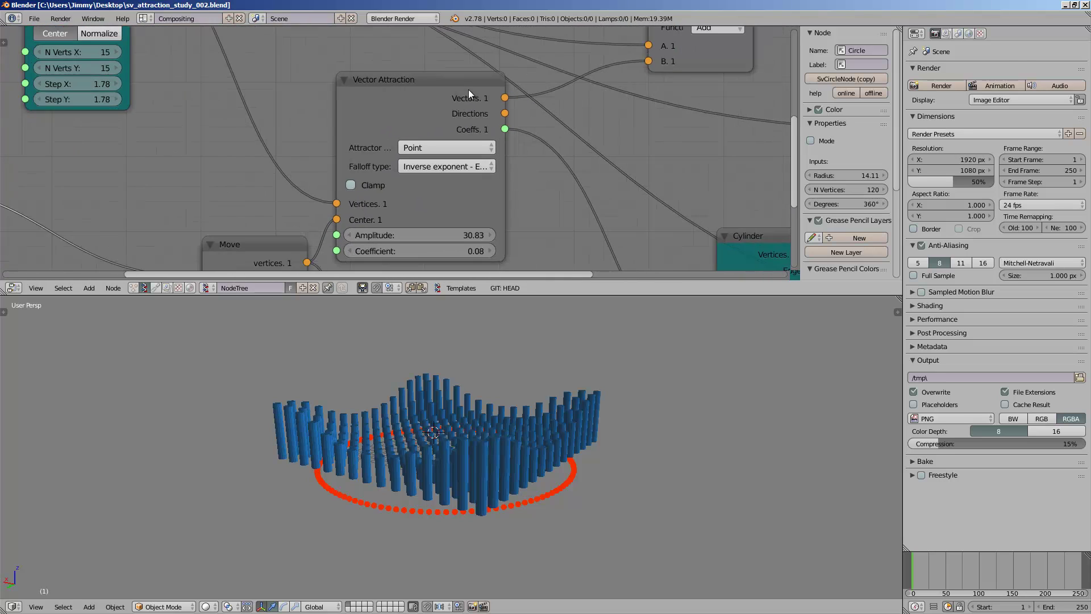
{"action": "scroll", "coordinate": [408, 149], "scroll_direction": "up", "scroll_amount": 1}
{"action": "scroll", "coordinate": [392, 128], "scroll_direction": "down", "scroll_amount": 2}
{"action": "mouse_move", "coordinate": [355, 140]}
{"action": "middle_mouse_down"}
{"action": "mouse_move", "coordinate": [397, 121]}
{"action": "mouse_move", "coordinate": [543, 122]}
{"action": "mouse_move", "coordinate": [531, 123]}
{"action": "middle_mouse_up"}
Step: Reposition the Vector Attraction node slightly within the node tree, just above the Move node
{"action": "left_click_drag", "start_coordinate": [515, 88], "coordinate": [513, 73]}
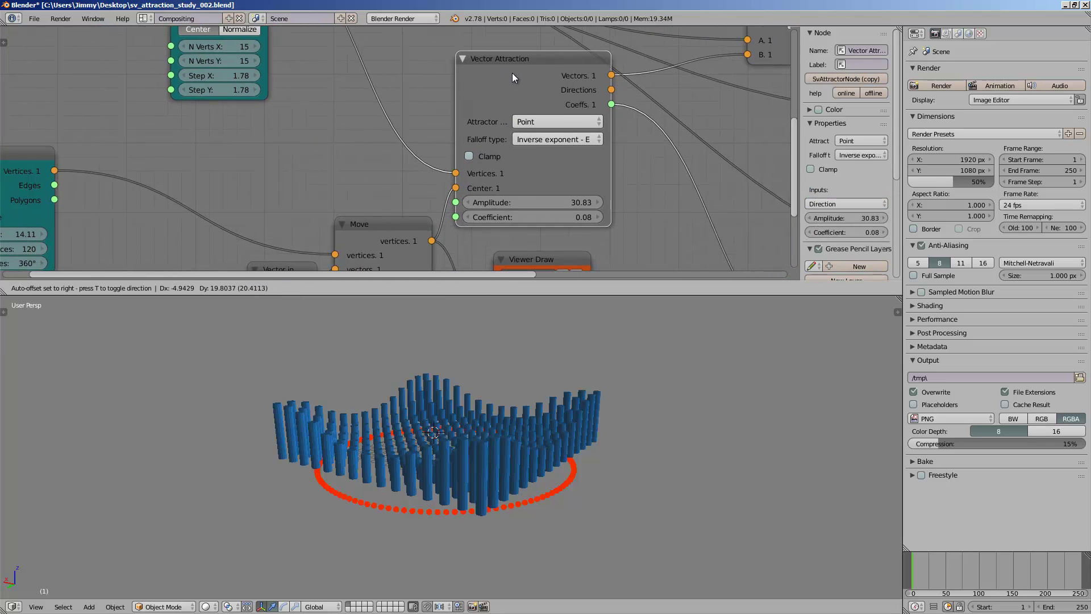
{"action": "scroll", "coordinate": [392, 128], "scroll_direction": "down", "scroll_amount": 1}
{"action": "middle_click_drag", "start_coordinate": [239, 155], "coordinate": [381, 137]}
{"action": "middle_click_drag", "start_coordinate": [324, 181], "coordinate": [250, 209]}
{"action": "scroll", "coordinate": [414, 135], "scroll_direction": "up", "scroll_amount": 1}
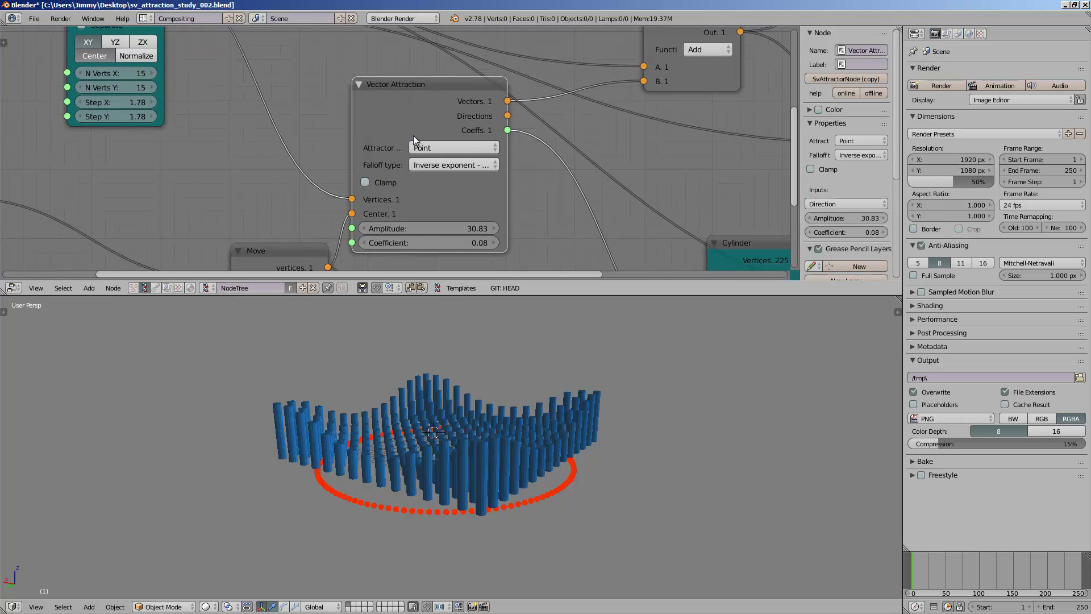
{"action": "middle_click_drag", "start_coordinate": [414, 135], "coordinate": [414, 132]}
{"action": "left_click_drag", "start_coordinate": [421, 122], "coordinate": [428, 114]}
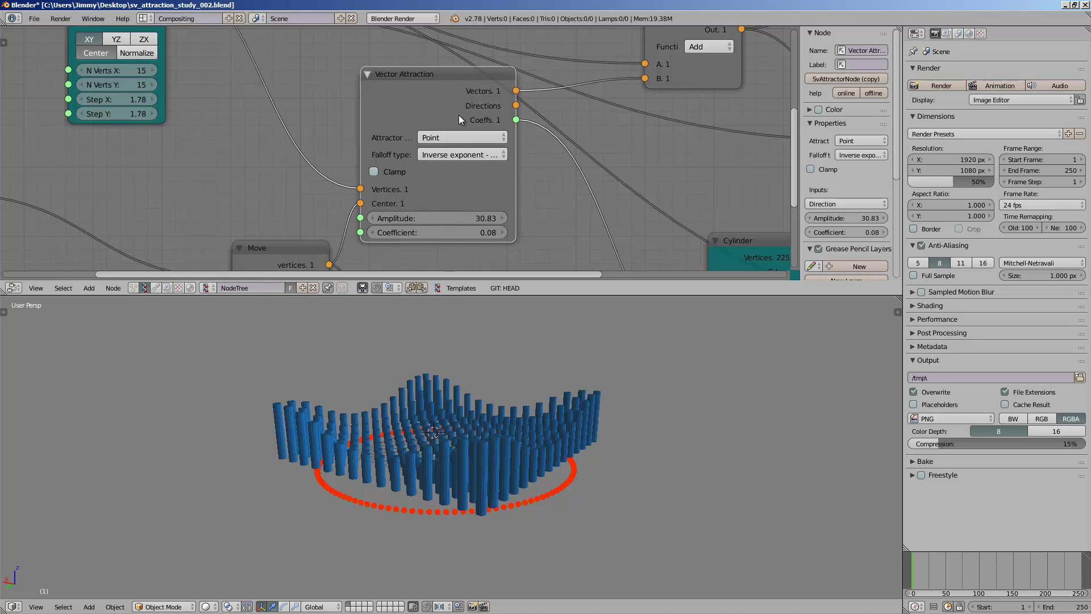
Step: Set the number of vertices in the Circle node that supplies the attractor points to 13
{"action": "scroll", "coordinate": [547, 422], "scroll_direction": "down", "scroll_amount": 1}
{"action": "middle_click_drag", "start_coordinate": [548, 418], "coordinate": [526, 419]}
{"action": "scroll", "coordinate": [527, 419], "scroll_direction": "up", "scroll_amount": 2}
{"action": "mouse_move", "coordinate": [443, 405]}
{"action": "middle_mouse_down"}
{"action": "mouse_move", "coordinate": [480, 399]}
{"action": "mouse_move", "coordinate": [530, 369]}
{"action": "mouse_move", "coordinate": [515, 390]}
{"action": "mouse_move", "coordinate": [455, 398]}
{"action": "middle_mouse_up"}
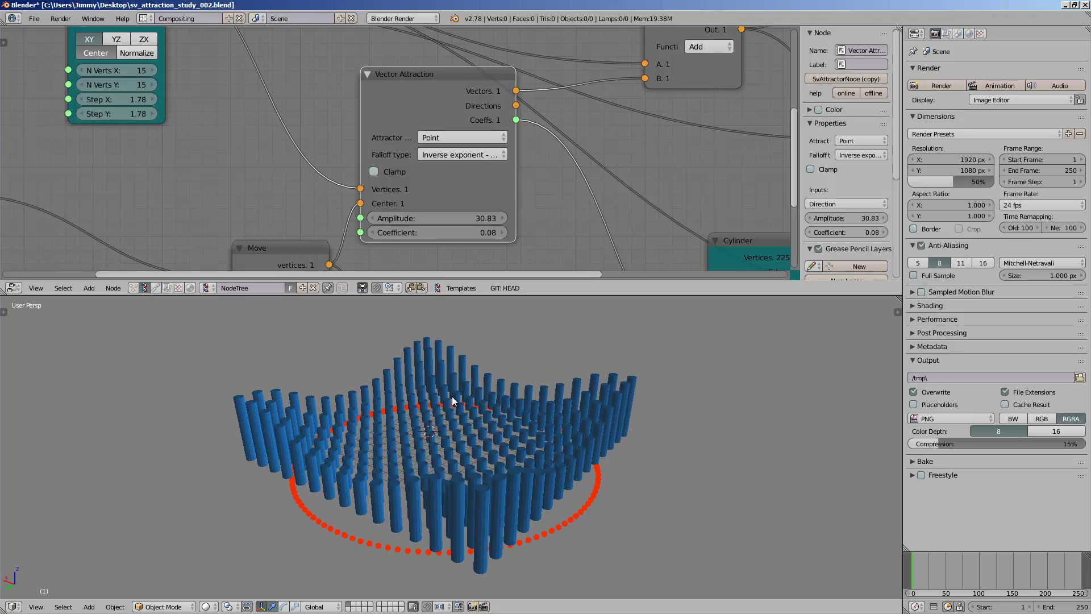
{"action": "scroll", "coordinate": [141, 223], "scroll_direction": "down", "scroll_amount": 1}
{"action": "mouse_move", "coordinate": [141, 223]}
{"action": "middle_mouse_down"}
{"action": "mouse_move", "coordinate": [428, 162]}
{"action": "mouse_move", "coordinate": [538, 163]}
{"action": "middle_mouse_up"}
{"action": "scroll", "coordinate": [428, 162], "scroll_direction": "up", "scroll_amount": 3}
{"action": "scroll", "coordinate": [538, 162], "scroll_direction": "up", "scroll_amount": 2}
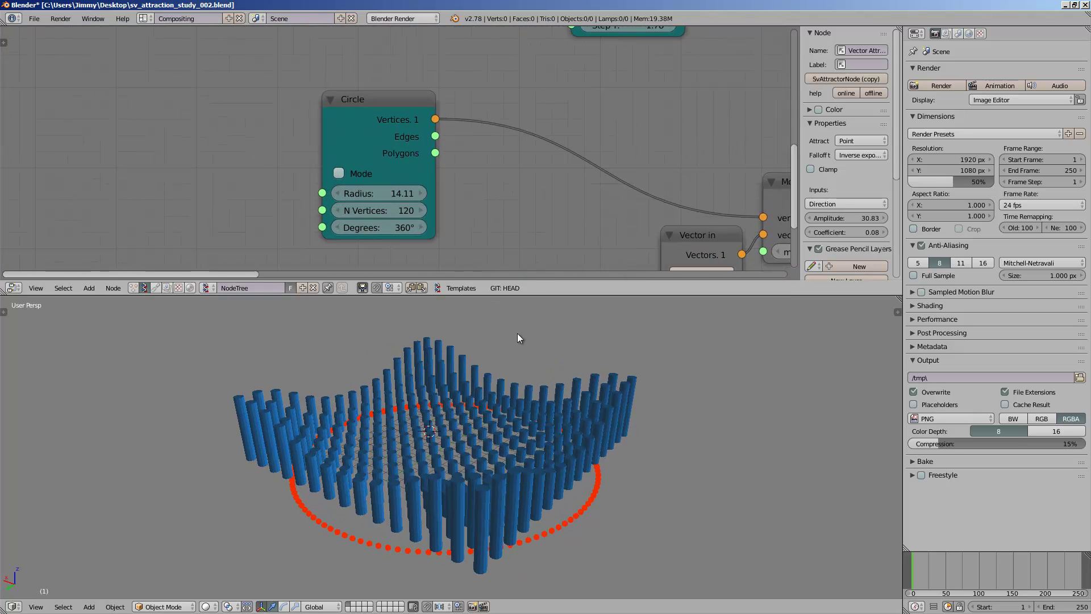
{"action": "middle_click_drag", "start_coordinate": [512, 433], "coordinate": [394, 533]}
{"action": "middle_click_drag", "start_coordinate": [406, 443], "coordinate": [432, 438]}
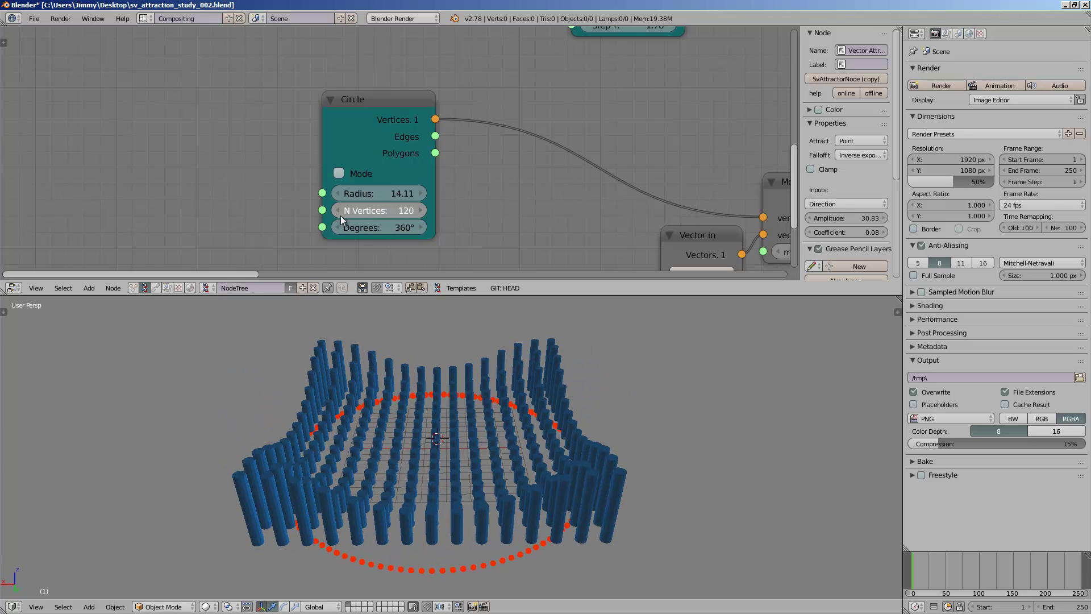
{"action": "left_click_drag", "start_coordinate": [341, 219], "coordinate": [308, 216]}
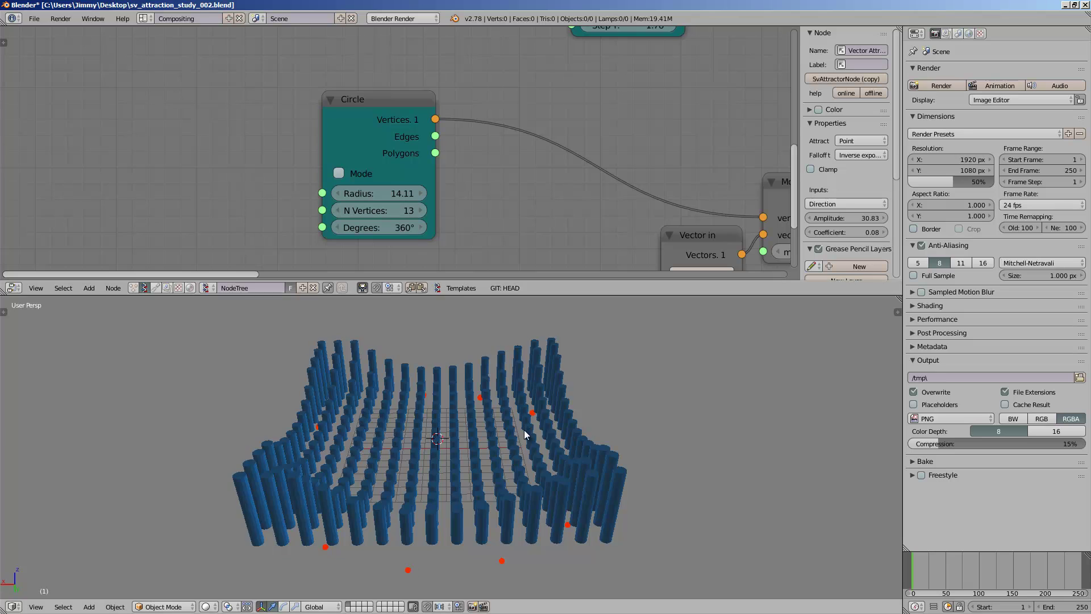
Step: Try different radii on the Circle node, lowering it in stages to 4.96 and raising it to 15.25
{"action": "middle_click_drag", "start_coordinate": [526, 435], "coordinate": [472, 377]}
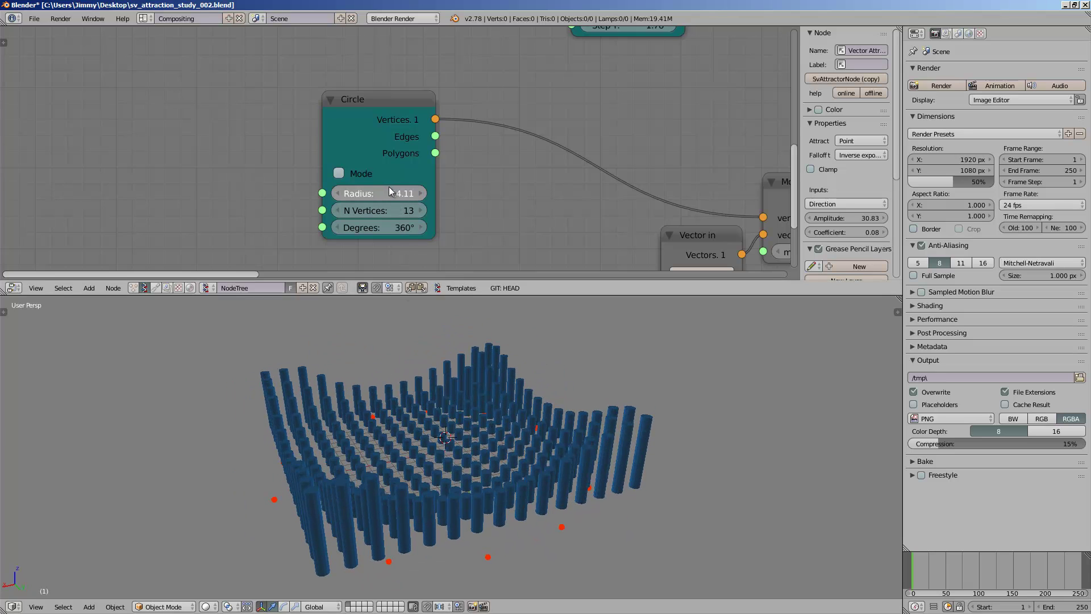
{"action": "left_click_drag", "start_coordinate": [389, 188], "coordinate": [326, 165]}
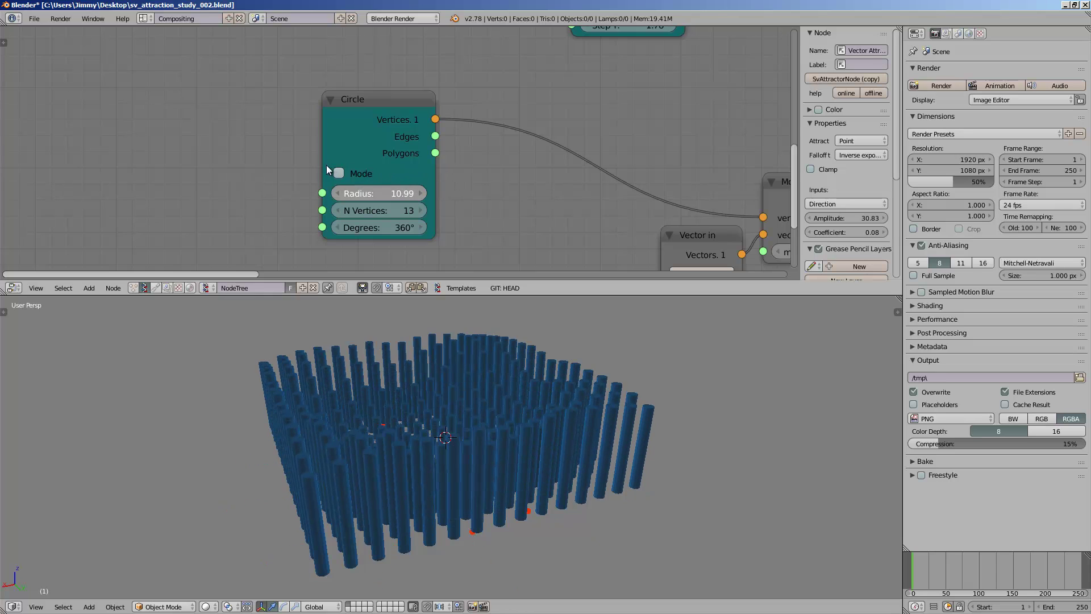
{"action": "left_click_drag", "start_coordinate": [387, 190], "coordinate": [336, 156]}
{"action": "middle_click_drag", "start_coordinate": [495, 476], "coordinate": [463, 486]}
{"action": "mouse_move", "coordinate": [378, 193]}
{"action": "left_mouse_down"}
{"action": "mouse_move", "coordinate": [404, 193]}
{"action": "mouse_move", "coordinate": [359, 193]}
{"action": "left_mouse_up"}
{"action": "middle_click_drag", "start_coordinate": [452, 345], "coordinate": [465, 431]}
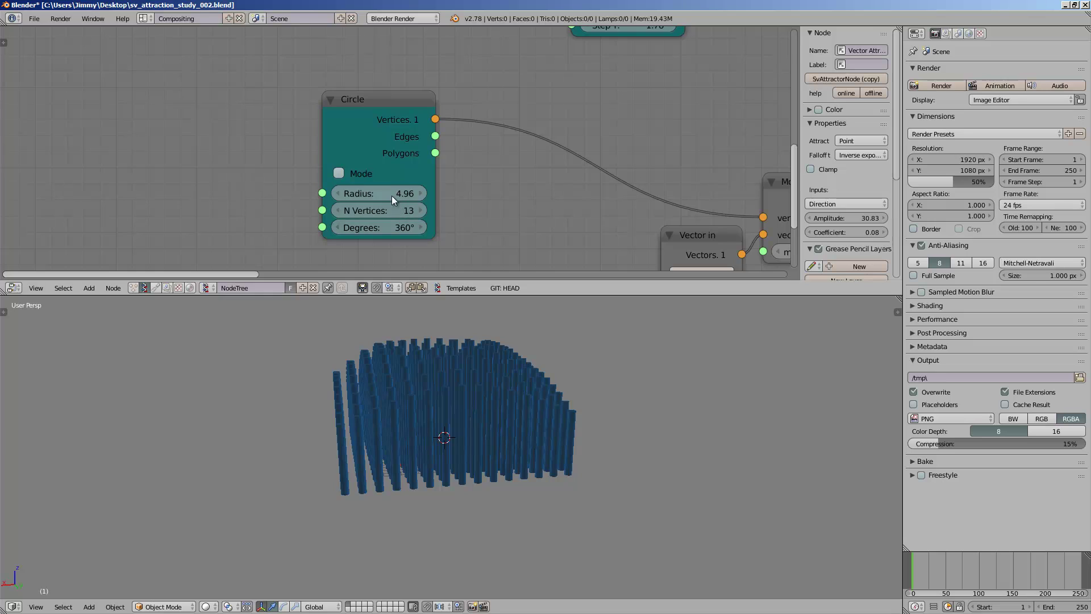
{"action": "left_click_drag", "start_coordinate": [392, 193], "coordinate": [585, 165]}
Step: Insert a Randomize input vertices node into the link between the Circle and Move nodes, shifting the Circle node to make room
{"action": "middle_click_drag", "start_coordinate": [438, 157], "coordinate": [339, 167]}
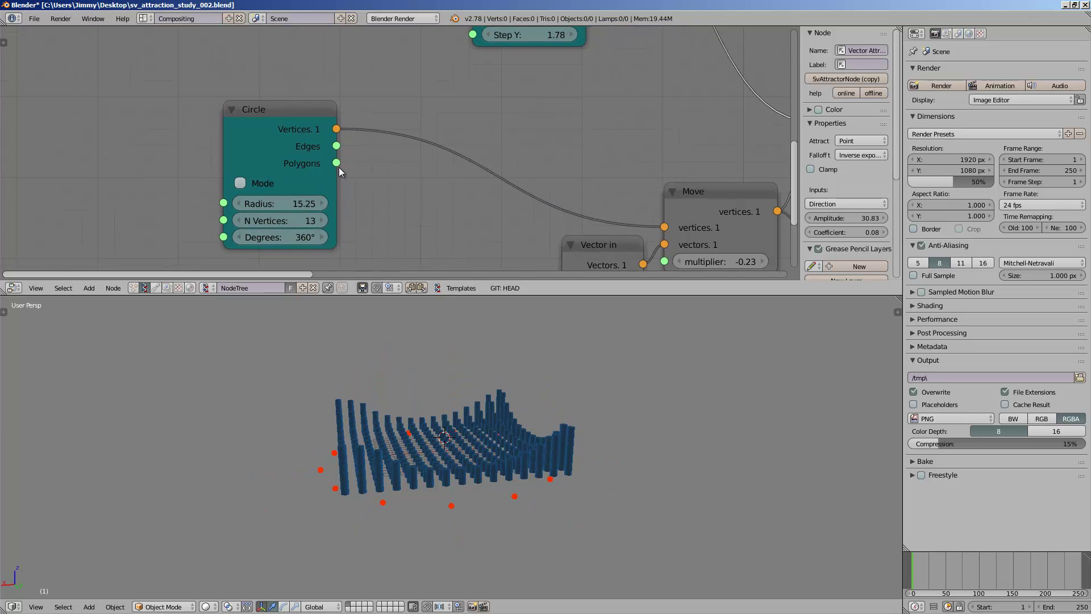
{"action": "left_click_drag", "start_coordinate": [312, 124], "coordinate": [252, 127]}
{"action": "key", "text": "space"}
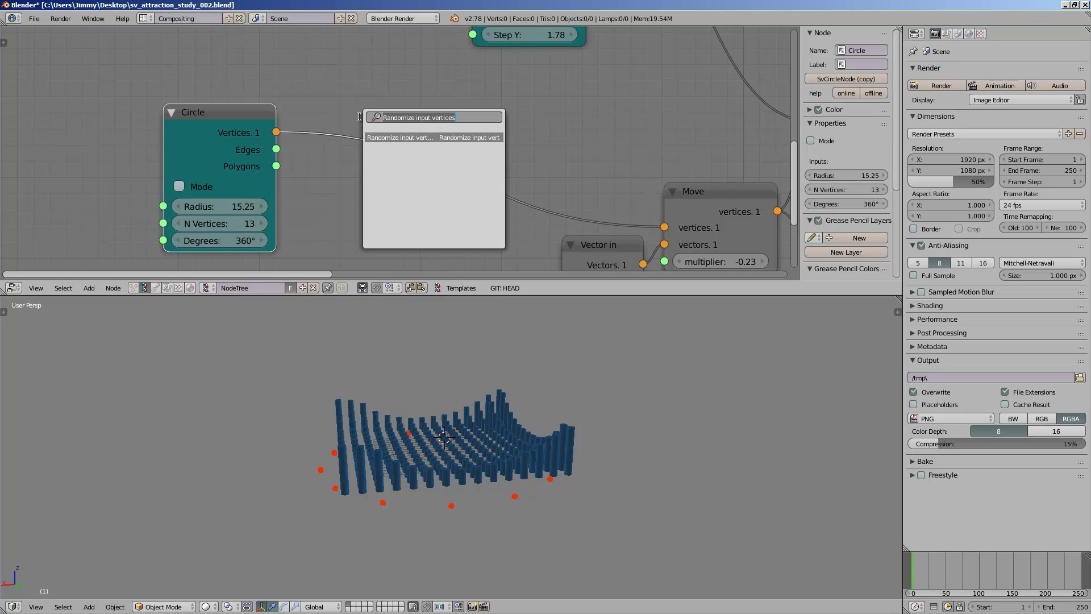
{"action": "left_click", "coordinate": [390, 137]}
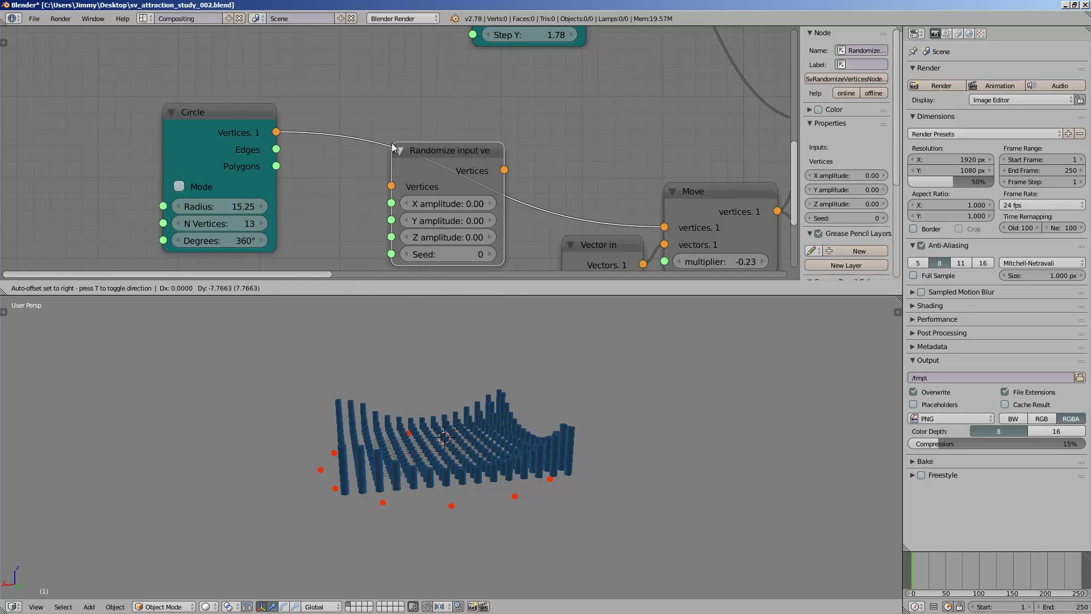
{"action": "left_click", "coordinate": [394, 145]}
Step: Set the randomize node's X amplitude to 10.89, Y amplitude to 3.78 and Z amplitude to 6.54
{"action": "left_click_drag", "start_coordinate": [571, 199], "coordinate": [654, 200]}
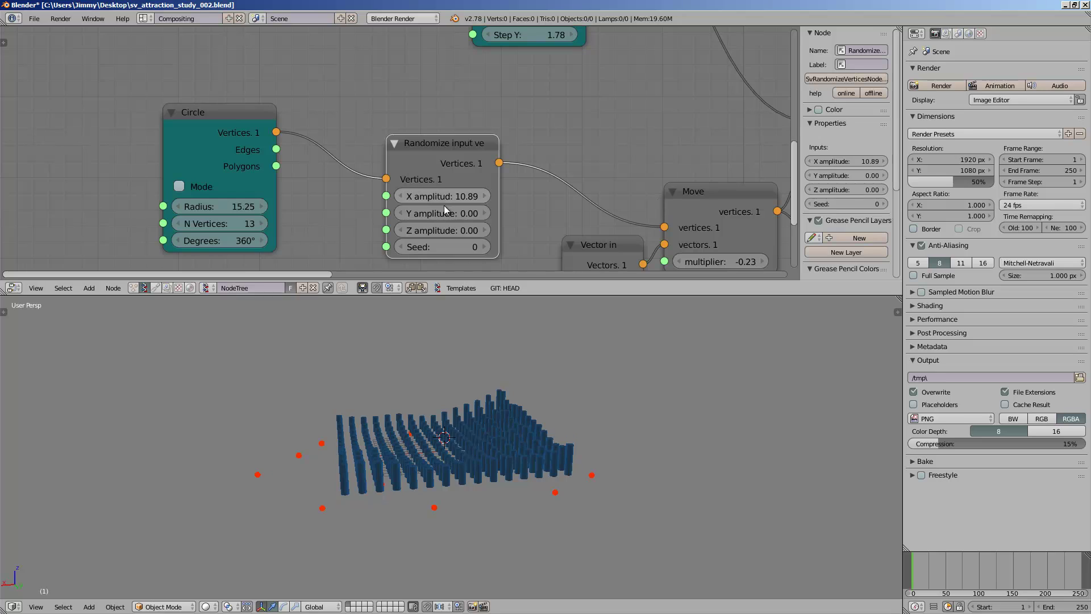
{"action": "left_click_drag", "start_coordinate": [454, 212], "coordinate": [529, 225]}
{"action": "left_click_drag", "start_coordinate": [457, 232], "coordinate": [577, 248]}
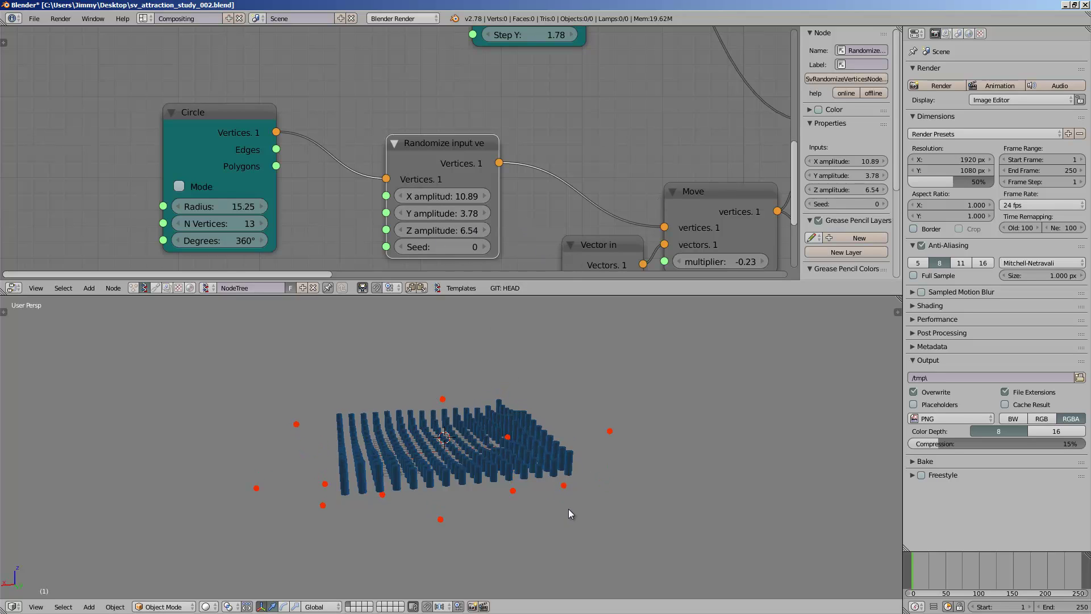
Step: Set the Circle node's radius to 9.22 and inspect the cylinder field from several angles
{"action": "middle_click_drag", "start_coordinate": [568, 509], "coordinate": [493, 460]}
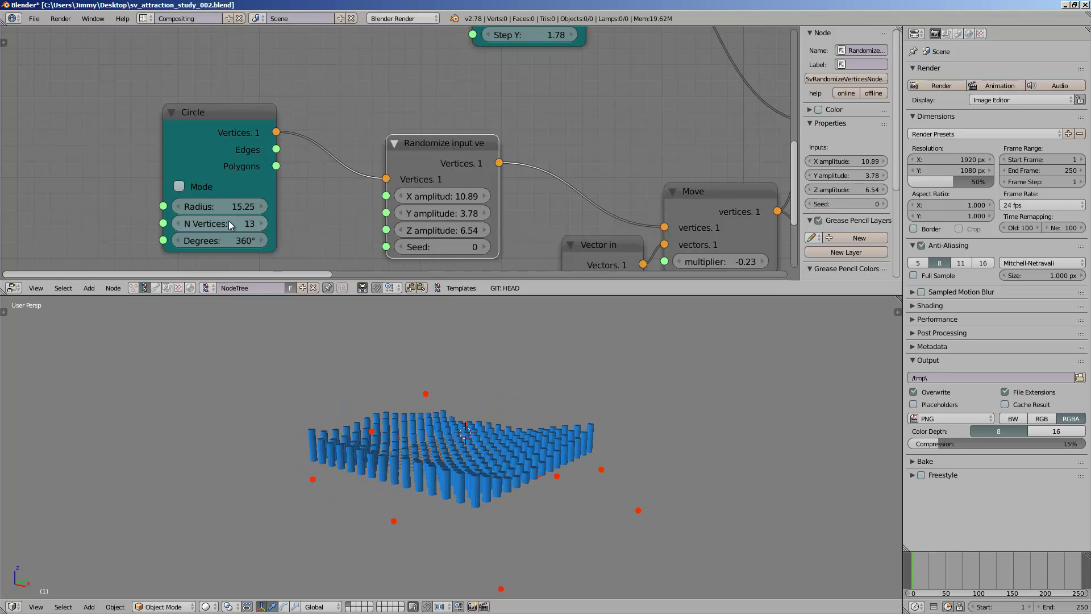
{"action": "left_click_drag", "start_coordinate": [227, 208], "coordinate": [79, 197]}
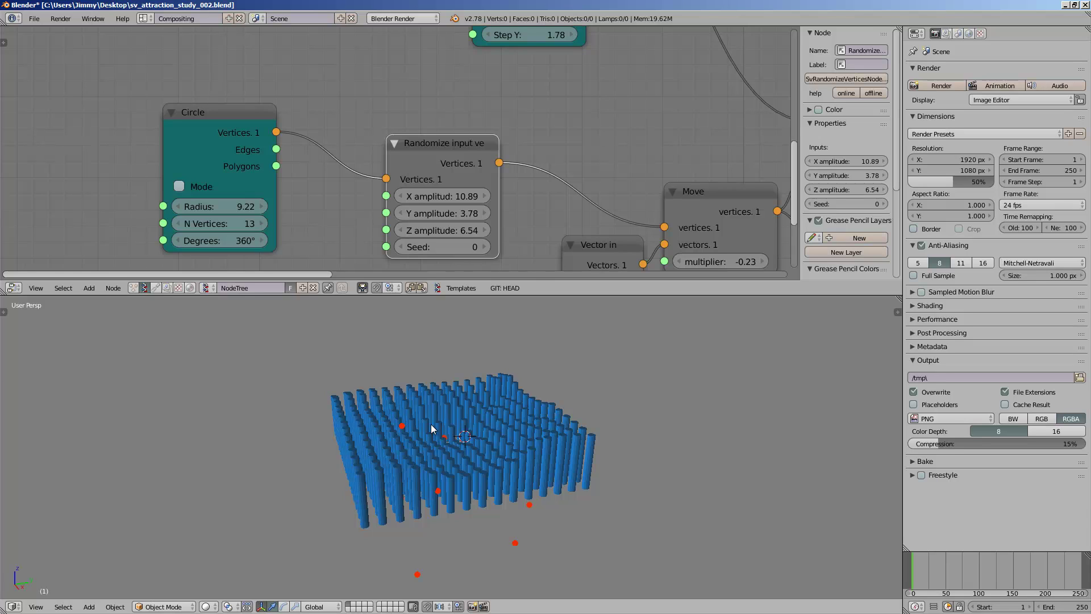
{"action": "middle_click_drag", "start_coordinate": [336, 486], "coordinate": [465, 449]}
{"action": "mouse_move", "coordinate": [462, 380]}
{"action": "middle_mouse_down"}
{"action": "mouse_move", "coordinate": [475, 401]}
{"action": "mouse_move", "coordinate": [455, 383]}
{"action": "middle_mouse_up"}
Step: Shift the Vector Attraction node slightly and enlarge the node editor area above the 3D view
{"action": "scroll", "coordinate": [576, 124], "scroll_direction": "down", "scroll_amount": 1}
{"action": "middle_click_drag", "start_coordinate": [659, 178], "coordinate": [288, 145]}
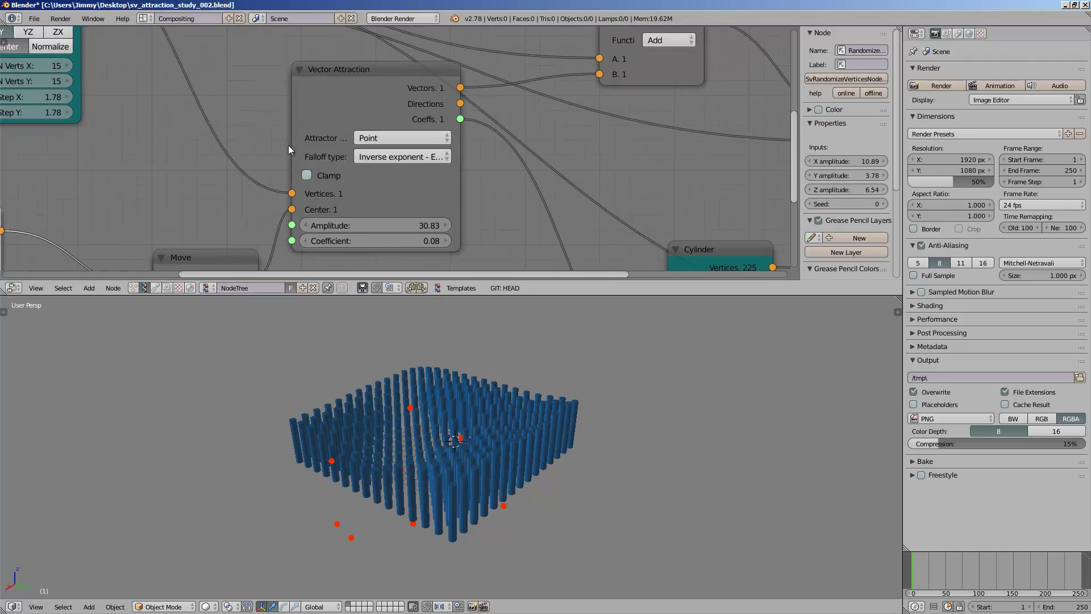
{"action": "left_click", "coordinate": [349, 76]}
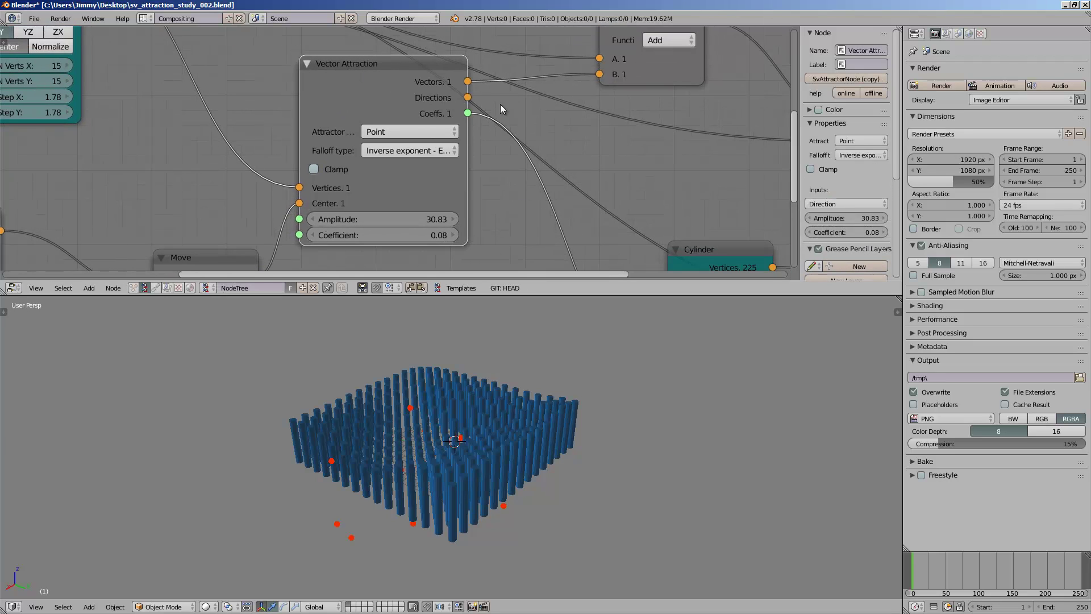
{"action": "left_click_drag", "start_coordinate": [495, 295], "coordinate": [501, 336]}
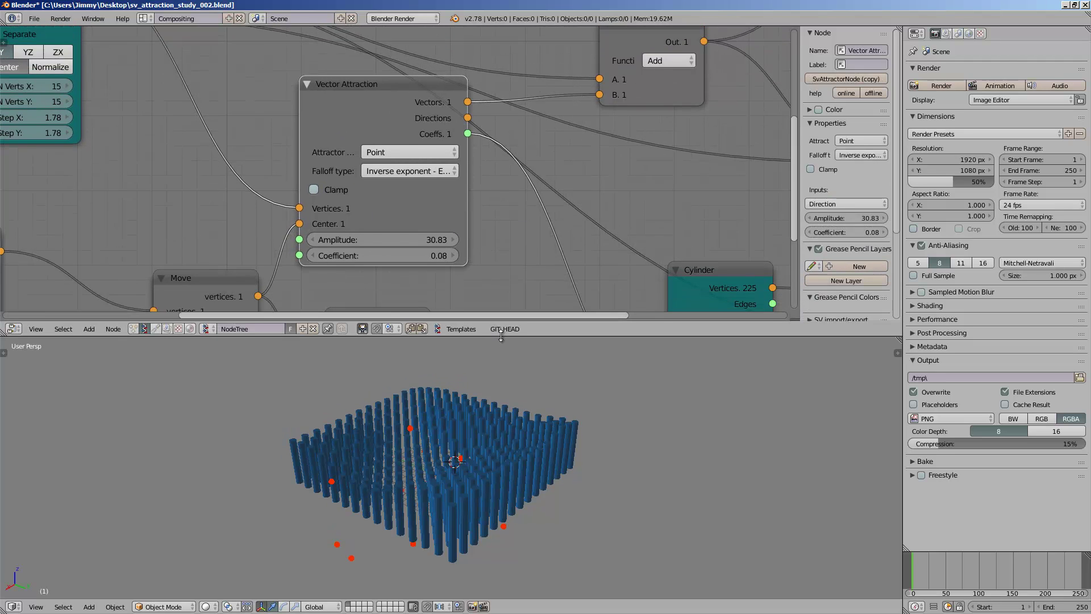
Step: Set the Vector Attraction node's amplitude to 31.10 and check its effect on the cylinders
{"action": "scroll", "coordinate": [433, 256], "scroll_direction": "down", "scroll_amount": 1}
{"action": "left_click_drag", "start_coordinate": [422, 230], "coordinate": [422, 200]}
{"action": "mouse_move", "coordinate": [471, 434]}
{"action": "middle_mouse_down"}
{"action": "mouse_move", "coordinate": [451, 417]}
{"action": "mouse_move", "coordinate": [470, 427]}
{"action": "middle_mouse_up"}
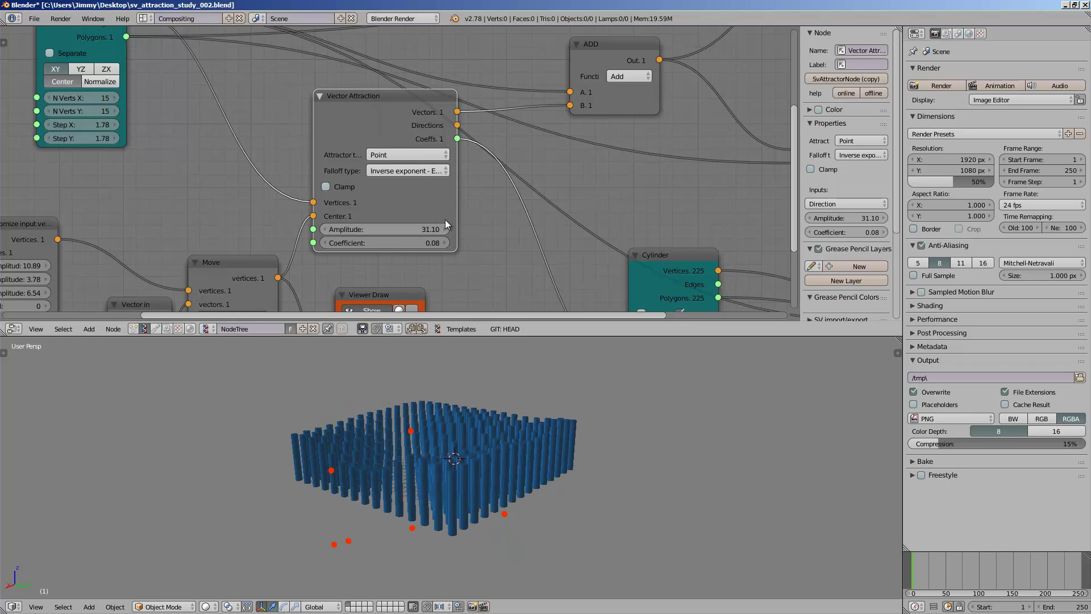
{"action": "scroll", "coordinate": [445, 220], "scroll_direction": "down", "scroll_amount": 1}
{"action": "mouse_move", "coordinate": [355, 109]}
{"action": "left_mouse_down"}
{"action": "mouse_move", "coordinate": [370, 104]}
{"action": "mouse_move", "coordinate": [360, 109]}
{"action": "left_mouse_up"}
{"action": "middle_click_drag", "start_coordinate": [536, 135], "coordinate": [434, 139]}
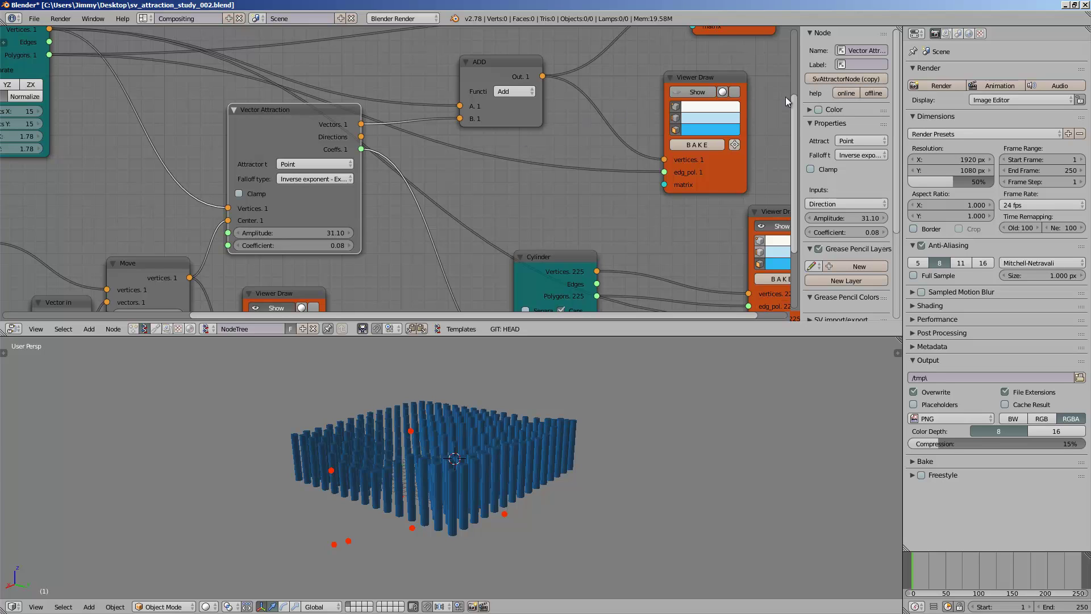
Step: Switch to the browser's Sverchok Attraction Vectors documentation and enlarge the page to 130% to read the node's inputs
{"action": "key", "text": "alt+Tab"}
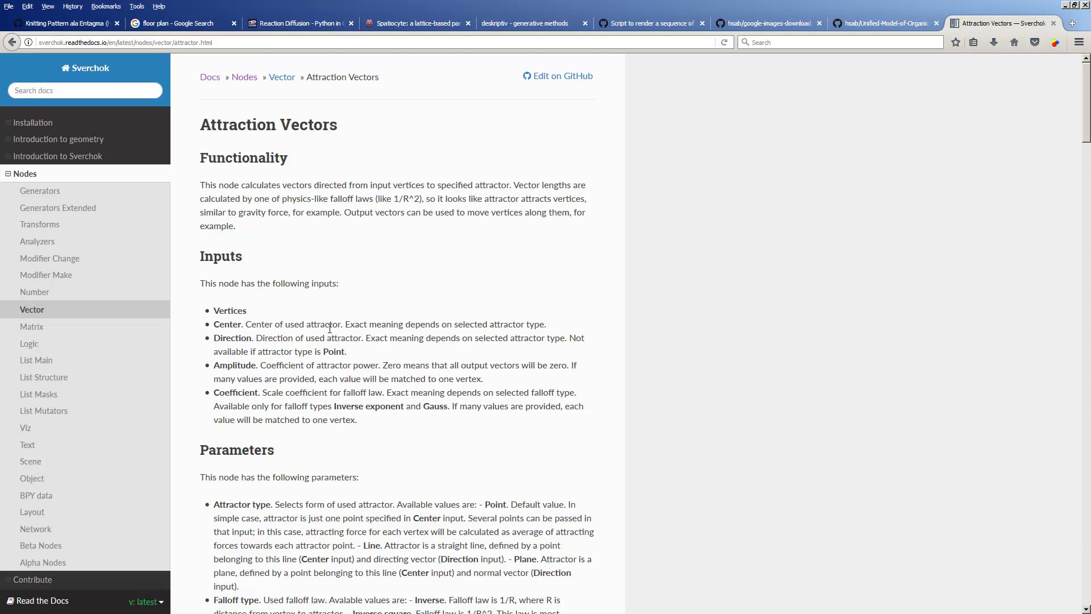
{"action": "scroll", "coordinate": [357, 187], "scroll_direction": "down", "scroll_amount": 2}
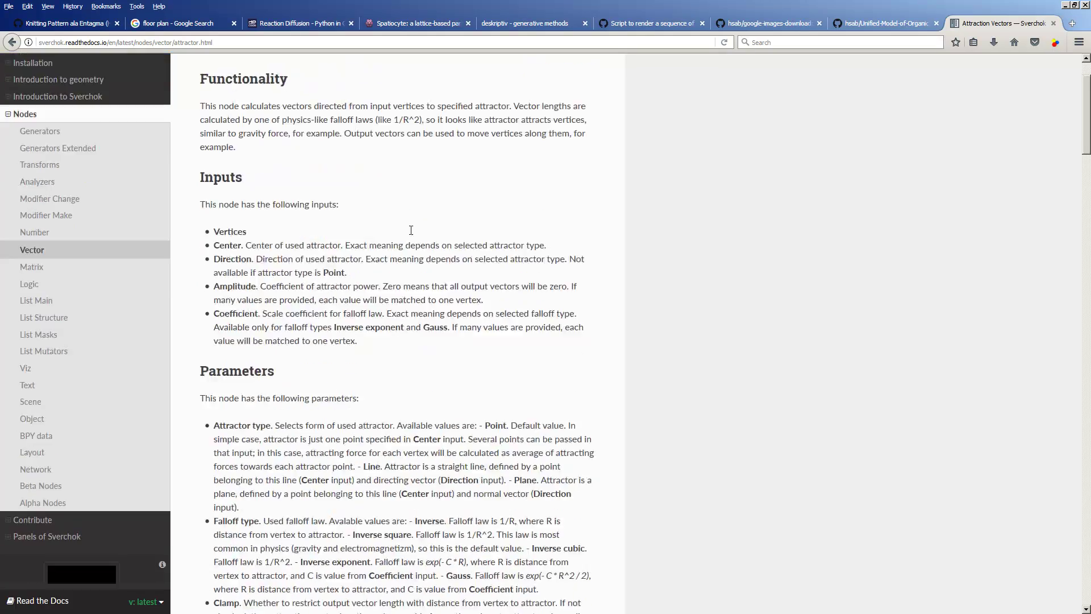
{"action": "scroll", "coordinate": [443, 234], "scroll_direction": "up", "scroll_amount": 2}
{"action": "scroll", "coordinate": [443, 234], "scroll_direction": "up", "scroll_amount": 3, "text": "ctrl"}
{"action": "scroll", "coordinate": [451, 237], "scroll_direction": "down", "scroll_amount": 10}
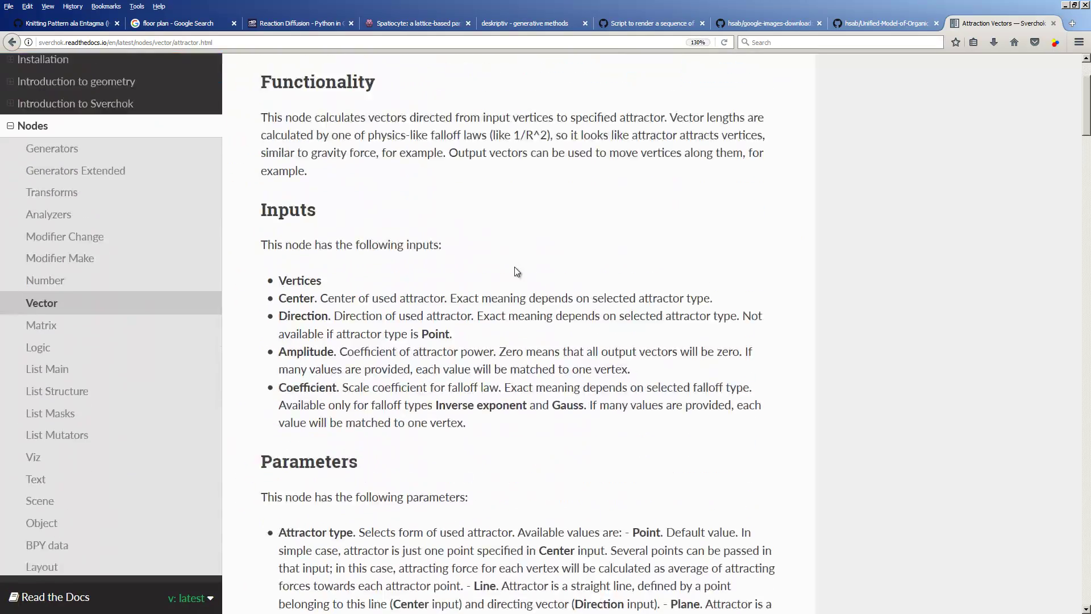
Step: Review the documentation's usage examples, including planes attracted by points, the circle attractor, extruded coefficients and line or plane attractors
{"action": "scroll", "coordinate": [554, 308], "scroll_direction": "down", "scroll_amount": 5}
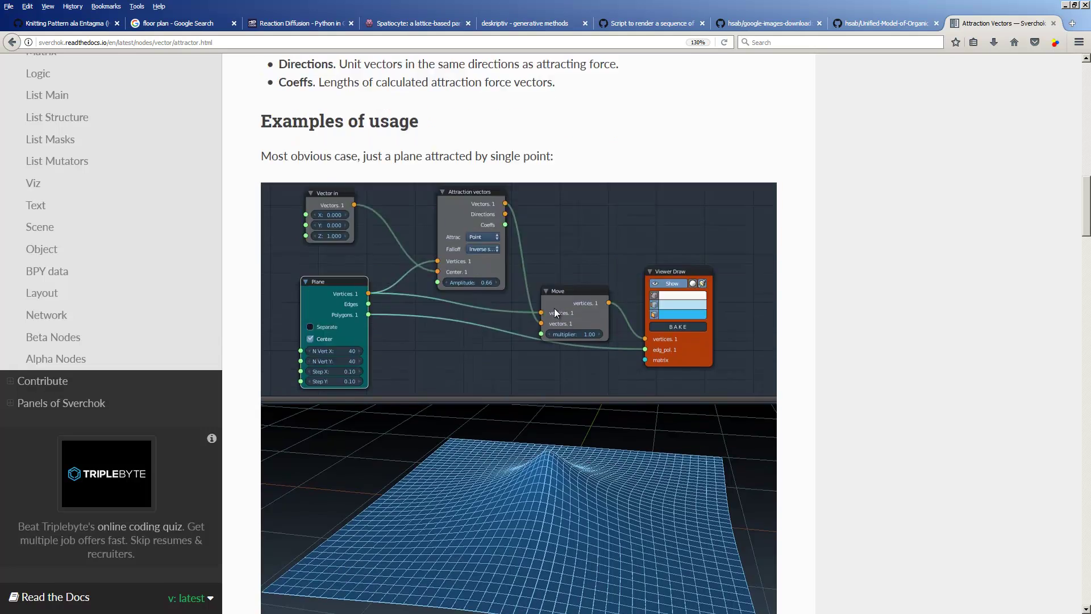
{"action": "scroll", "coordinate": [538, 278], "scroll_direction": "up", "scroll_amount": 4}
{"action": "scroll", "coordinate": [554, 301], "scroll_direction": "down", "scroll_amount": 20}
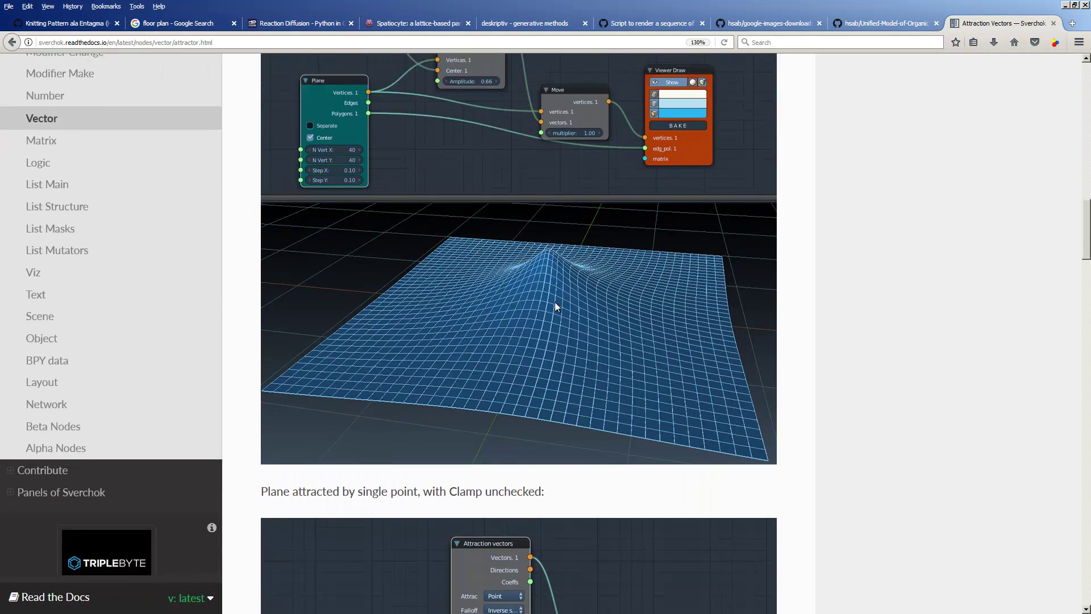
{"action": "scroll", "coordinate": [566, 318], "scroll_direction": "down", "scroll_amount": 5}
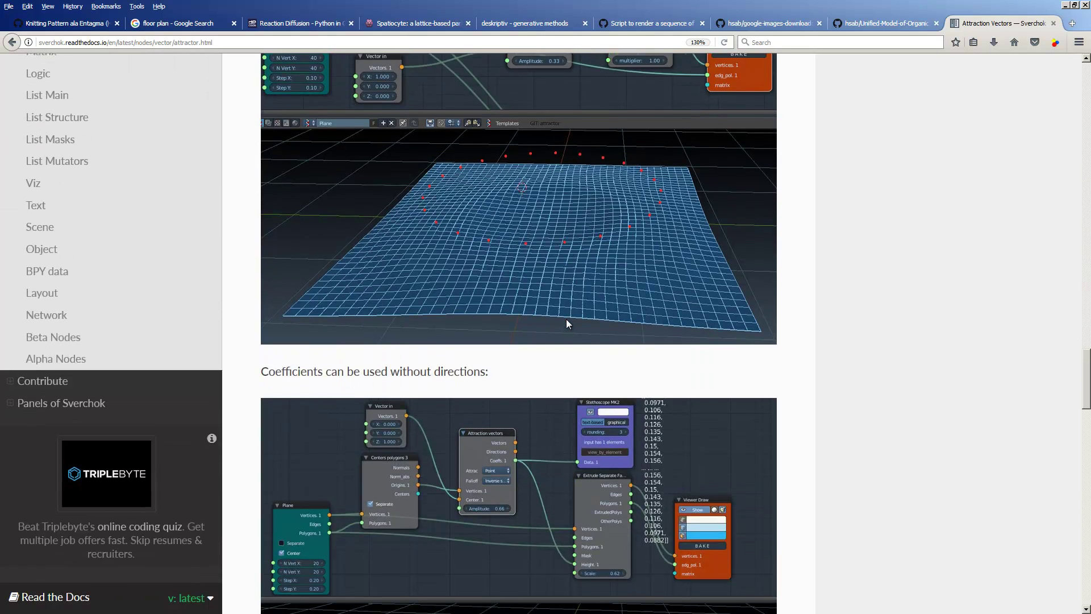
{"action": "scroll", "coordinate": [566, 335], "scroll_direction": "up", "scroll_amount": 5}
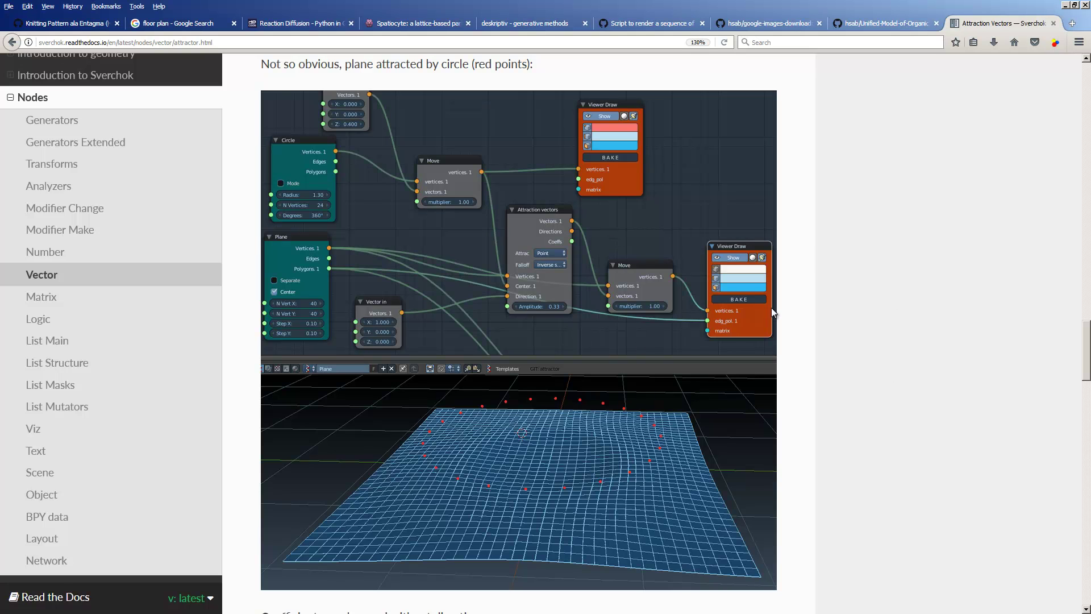
{"action": "scroll", "coordinate": [585, 311], "scroll_direction": "down", "scroll_amount": 4}
{"action": "scroll", "coordinate": [569, 329], "scroll_direction": "up", "scroll_amount": 3}
{"action": "scroll", "coordinate": [554, 354], "scroll_direction": "down", "scroll_amount": 10}
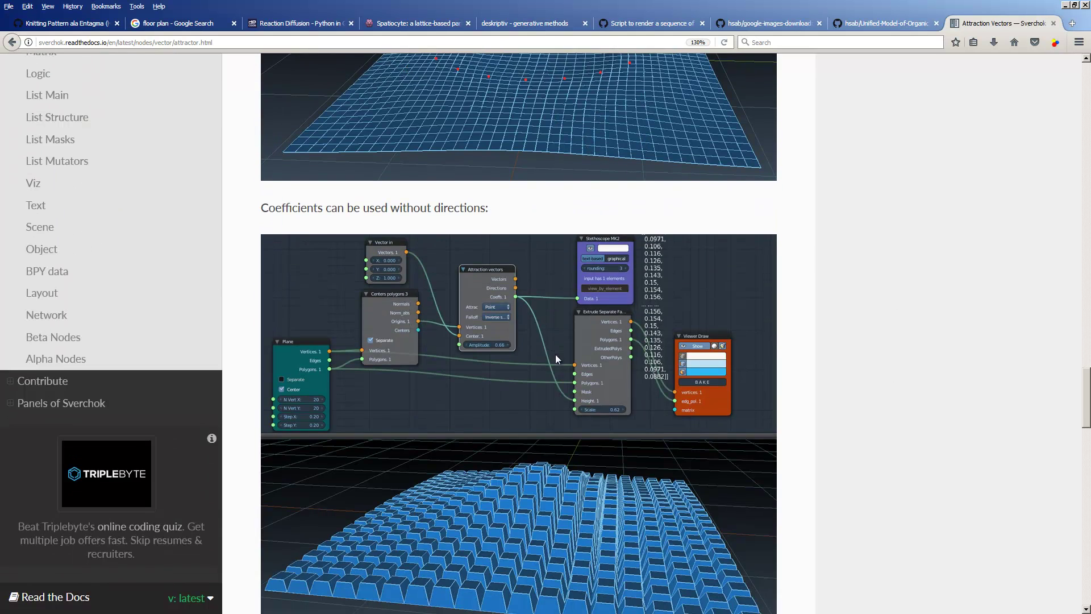
{"action": "scroll", "coordinate": [557, 358], "scroll_direction": "down", "scroll_amount": 15}
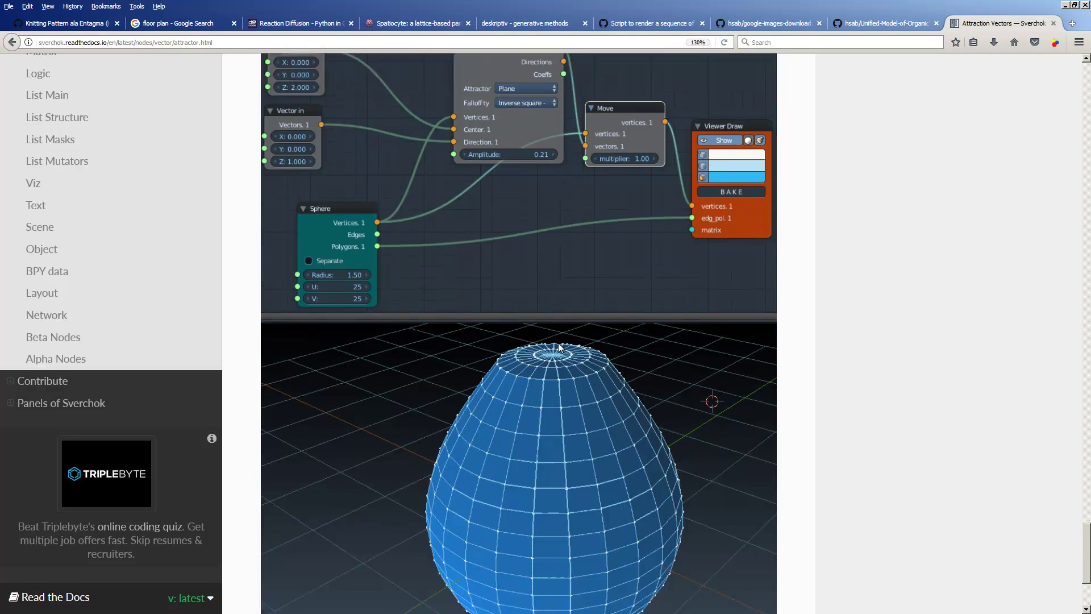
{"action": "scroll", "coordinate": [558, 344], "scroll_direction": "up", "scroll_amount": 15}
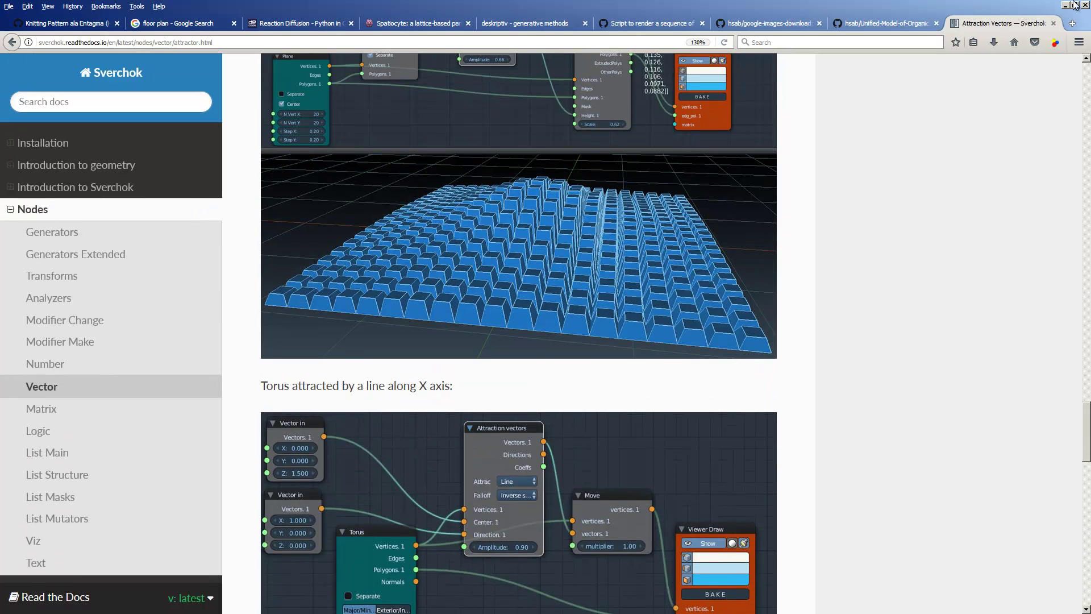
Step: Return to Blender and view the node tree around the Plane and Vector Attraction nodes together with the cylinder field
{"action": "left_click", "coordinate": [1065, 5]}
{"action": "middle_click_drag", "start_coordinate": [581, 406], "coordinate": [549, 422]}
{"action": "middle_click_drag", "start_coordinate": [202, 109], "coordinate": [289, 122]}
{"action": "scroll", "coordinate": [289, 122], "scroll_direction": "down", "scroll_amount": 5}
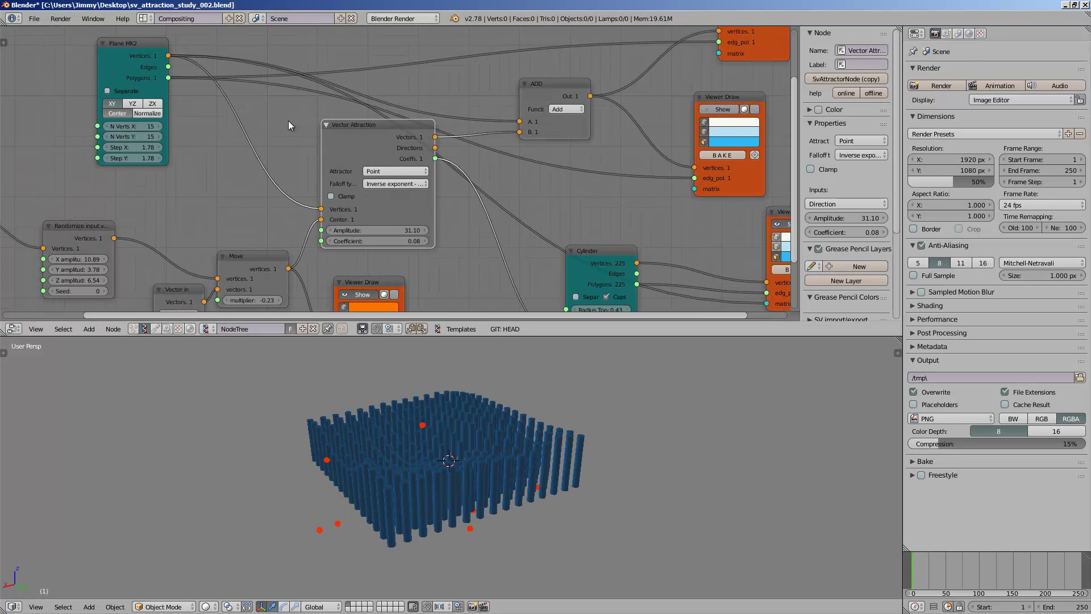
Step: Start a new Blender file and delete all of its default objects
{"action": "middle_click_drag", "start_coordinate": [129, 95], "coordinate": [259, 107]}
{"action": "left_click", "coordinate": [34, 19]}
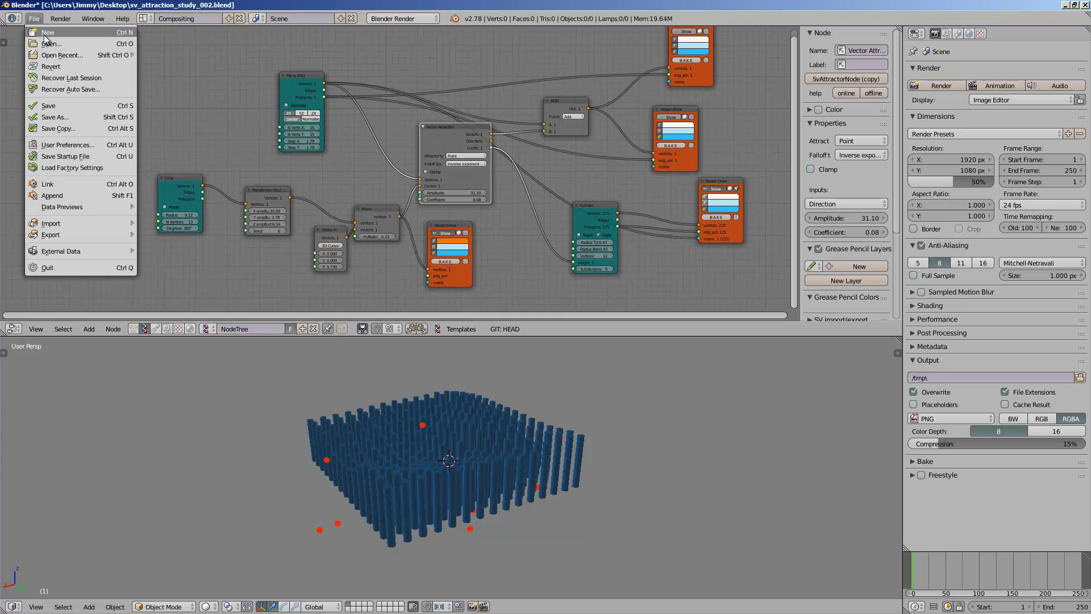
{"action": "left_click", "coordinate": [52, 30]}
{"action": "left_click", "coordinate": [55, 42]}
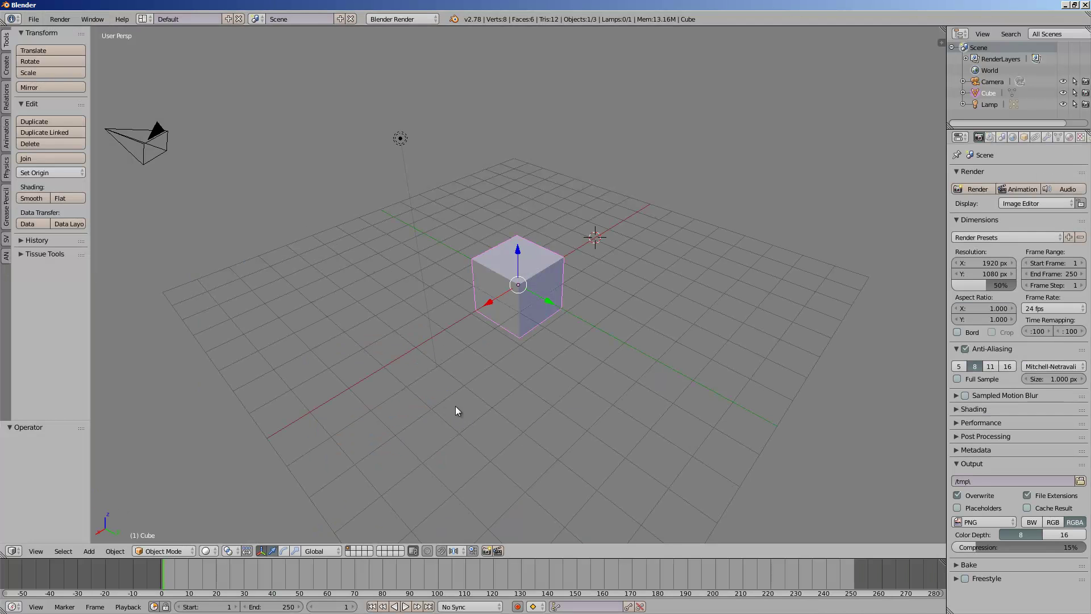
{"action": "scroll", "coordinate": [492, 310], "scroll_direction": "down", "scroll_amount": 5}
{"action": "key", "text": "a"}
{"action": "key", "text": "a"}
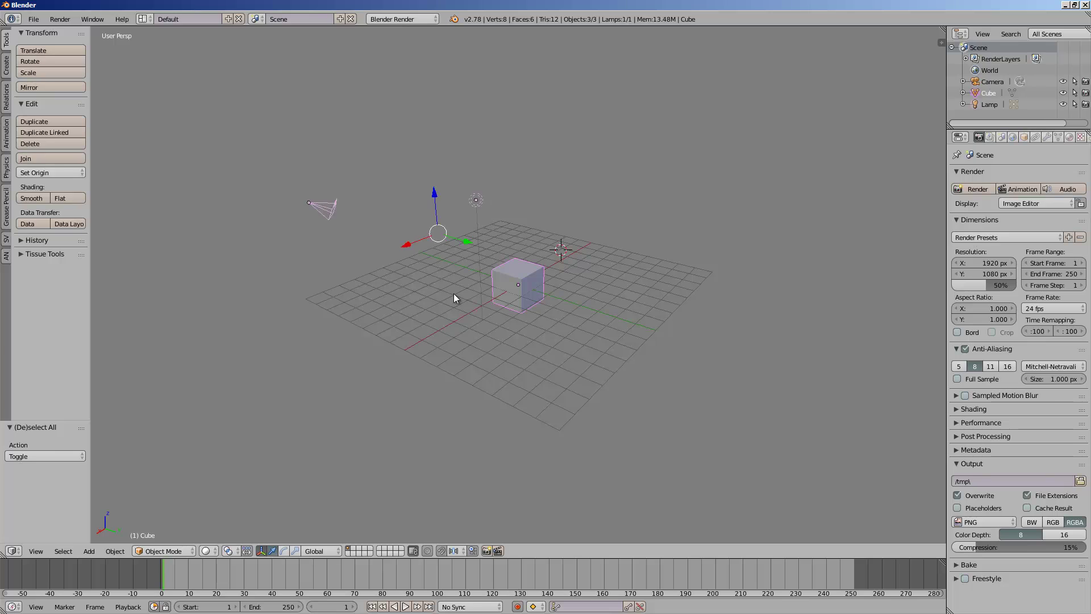
{"action": "key", "text": "Delete"}
Step: Switch to the Compositing screen layout and create a new Sverchok node tree
{"action": "left_click", "coordinate": [143, 19]}
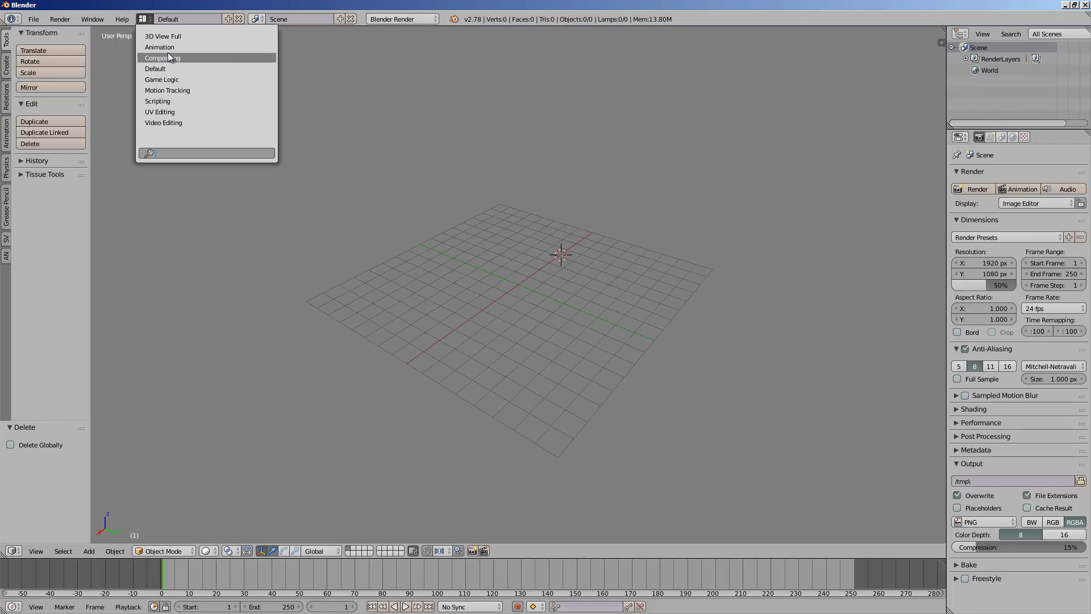
{"action": "left_click", "coordinate": [168, 57]}
{"action": "left_click", "coordinate": [145, 365]}
{"action": "left_click", "coordinate": [239, 364]}
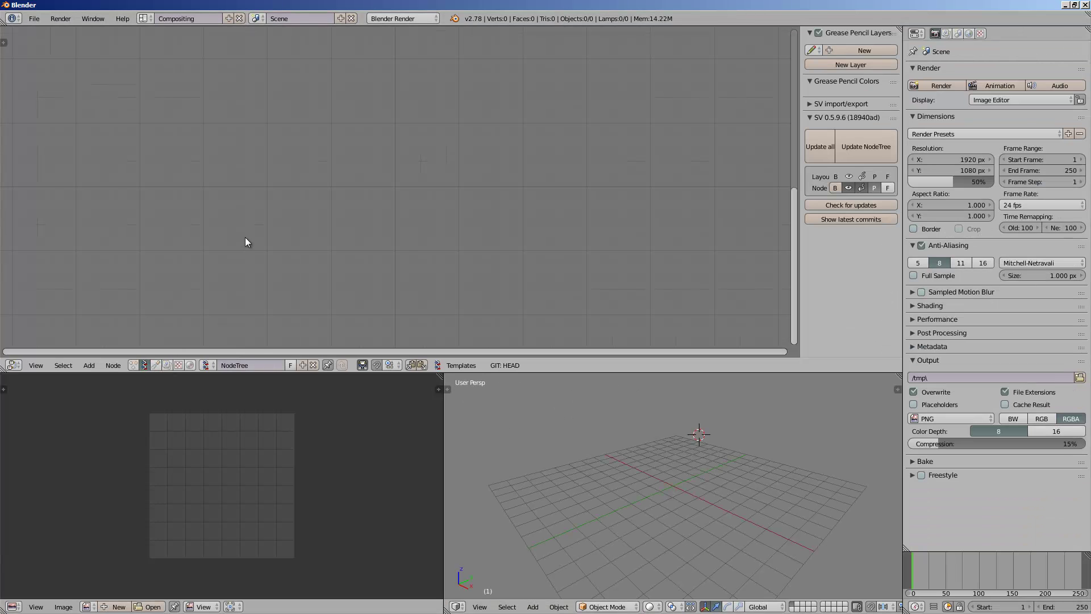
Step: Add a Plane MK2 node to the empty node tree
{"action": "key", "text": "space"}
{"action": "type", "text": "plane"}
{"action": "key", "text": "Return"}
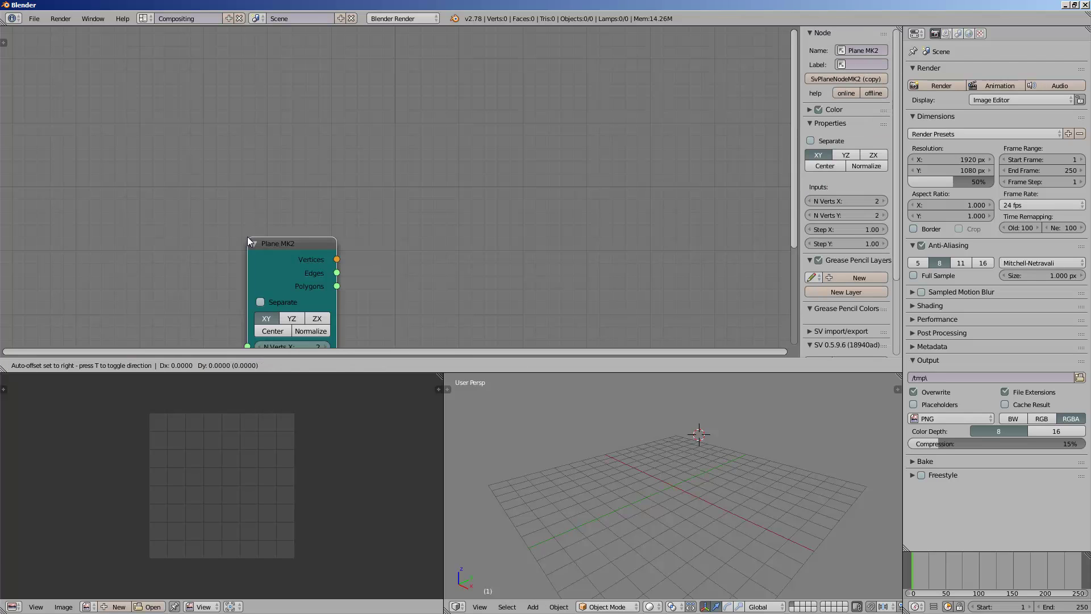
{"action": "left_click", "coordinate": [206, 149]}
Step: Add a Viewer Draw node and connect the plane's Vertices and Polygons outputs to its vertices and edg_pol inputs
{"action": "key", "text": "space"}
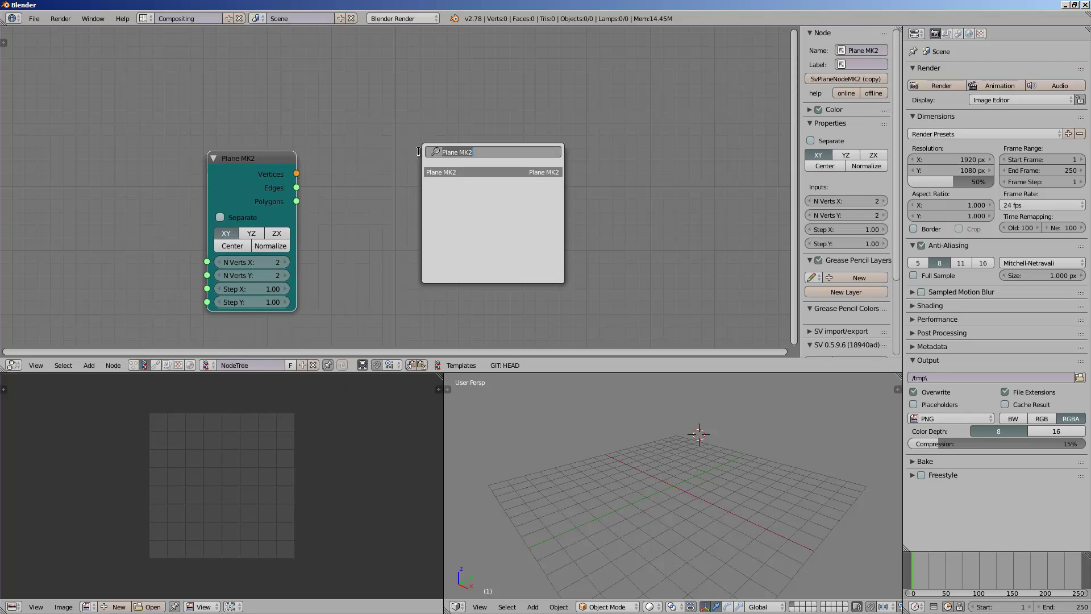
{"action": "type", "text": "view"}
{"action": "key", "text": "Return"}
{"action": "left_click", "coordinate": [551, 126]}
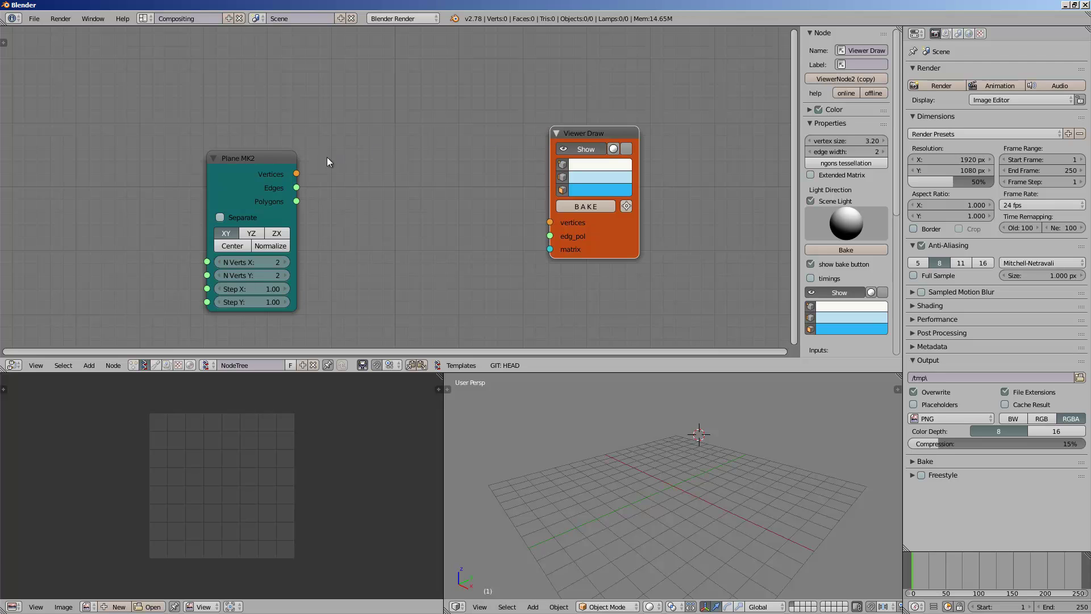
{"action": "mouse_move", "coordinate": [296, 173]}
{"action": "left_mouse_down"}
{"action": "mouse_move", "coordinate": [456, 192]}
{"action": "mouse_move", "coordinate": [550, 222]}
{"action": "mouse_move", "coordinate": [296, 201]}
{"action": "left_mouse_up"}
{"action": "scroll", "coordinate": [643, 472], "scroll_direction": "up", "scroll_amount": 6}
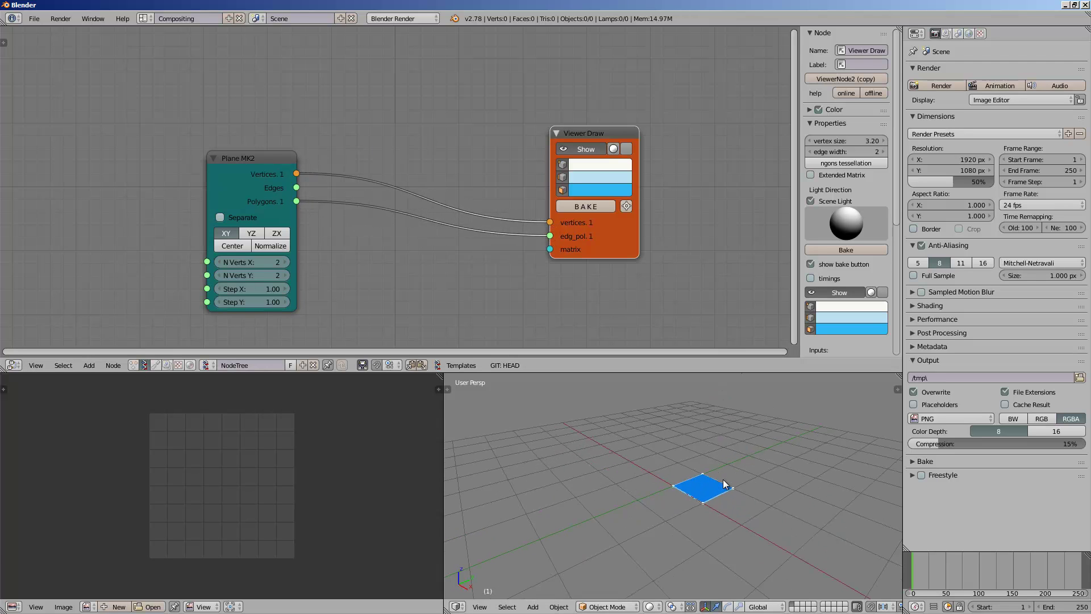
Step: Set both N Verts X and N Verts Y of the Plane MK2 node to 10
{"action": "left_click_drag", "start_coordinate": [273, 262], "coordinate": [273, 275]}
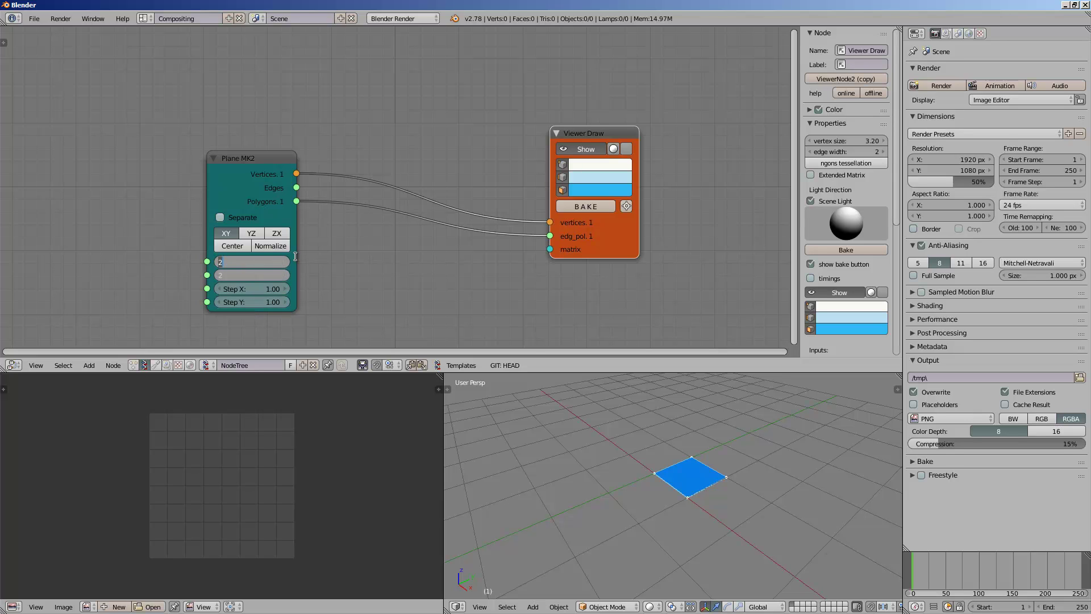
{"action": "type", "text": "10"}
{"action": "key", "text": "Return"}
{"action": "scroll", "coordinate": [657, 519], "scroll_direction": "down", "scroll_amount": 5}
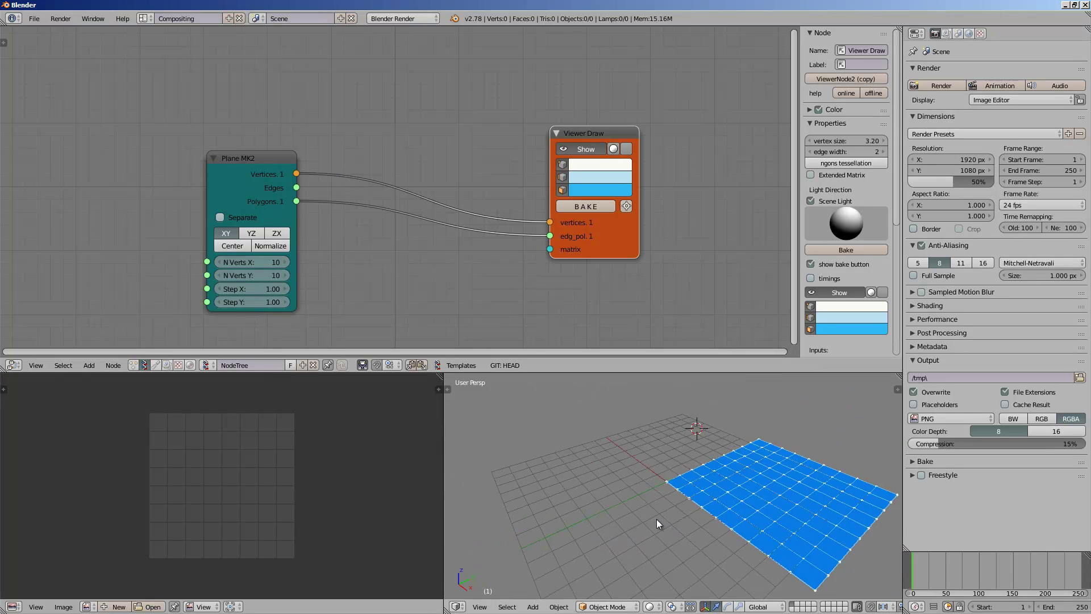
{"action": "middle_click_drag", "start_coordinate": [711, 485], "coordinate": [641, 424]}
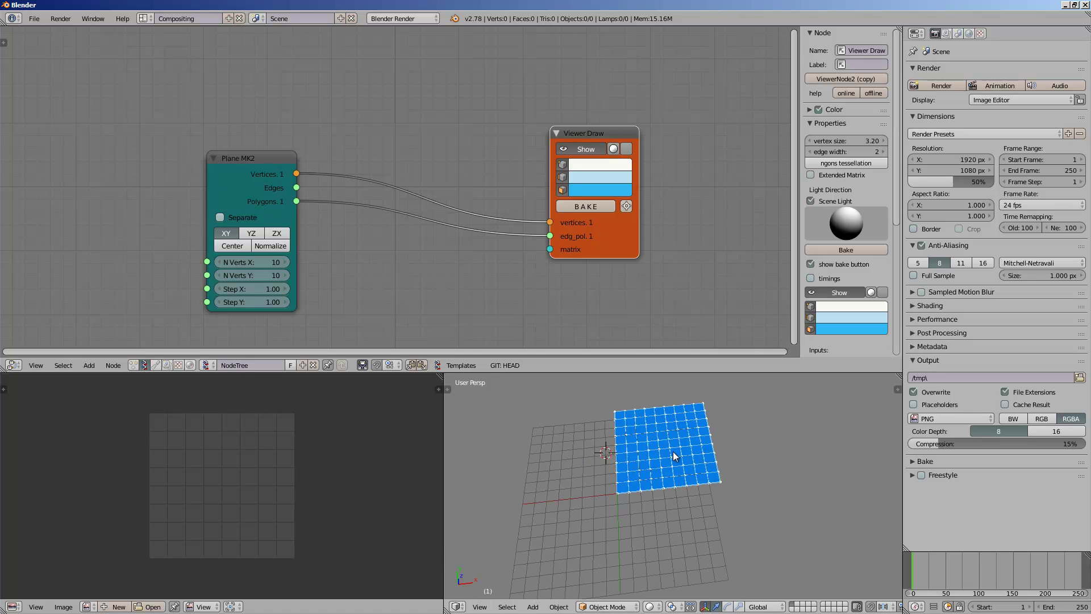
Step: Enable the Center option on the Plane MK2 node to center the grid on the origin
{"action": "middle_click_drag", "start_coordinate": [675, 456], "coordinate": [665, 442]}
{"action": "left_click", "coordinate": [236, 246]}
{"action": "left_click", "coordinate": [237, 247]}
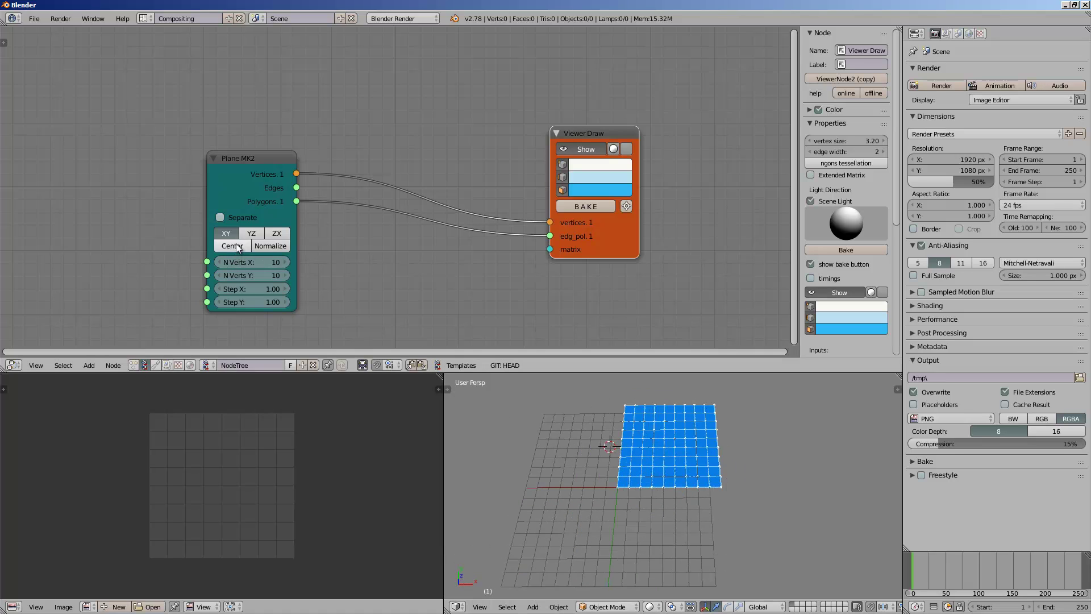
{"action": "left_click", "coordinate": [236, 246]}
{"action": "left_click", "coordinate": [236, 246]}
{"action": "left_click", "coordinate": [236, 246]}
Step: Merge the empty image editor area into the 3D viewport so it spans the full width below the node tree
{"action": "middle_click_drag", "start_coordinate": [710, 523], "coordinate": [475, 395]}
{"action": "left_click_drag", "start_coordinate": [441, 376], "coordinate": [423, 392]}
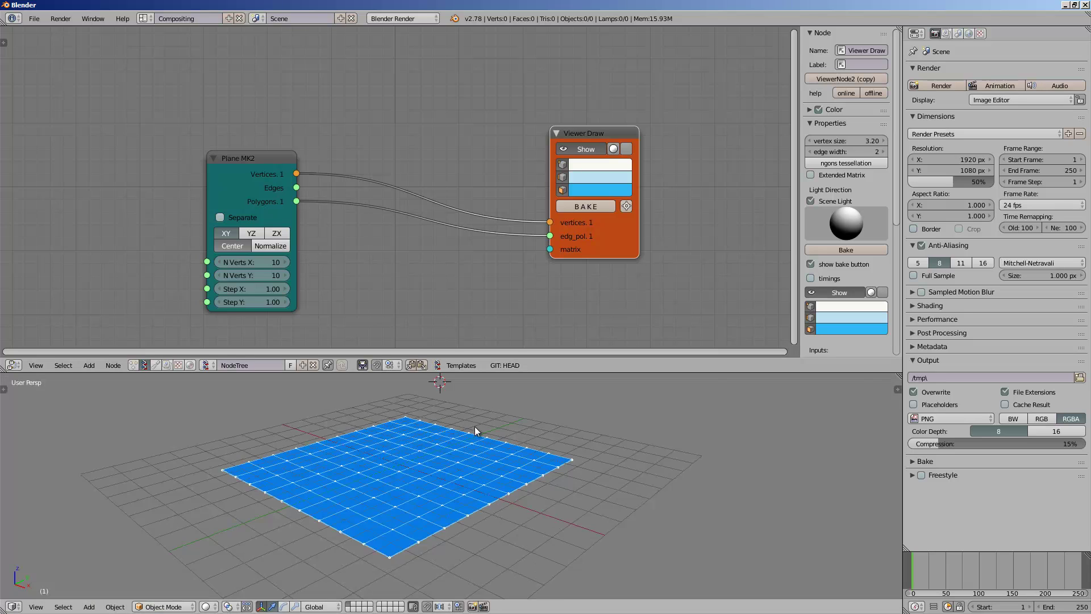
{"action": "scroll", "coordinate": [475, 428], "scroll_direction": "down", "scroll_amount": 2}
{"action": "middle_click_drag", "start_coordinate": [475, 428], "coordinate": [505, 447]}
Step: Spread the Plane MK2 and Viewer Draw nodes apart and add a widened Vector Attraction node between them
{"action": "left_click_drag", "start_coordinate": [264, 159], "coordinate": [180, 156]}
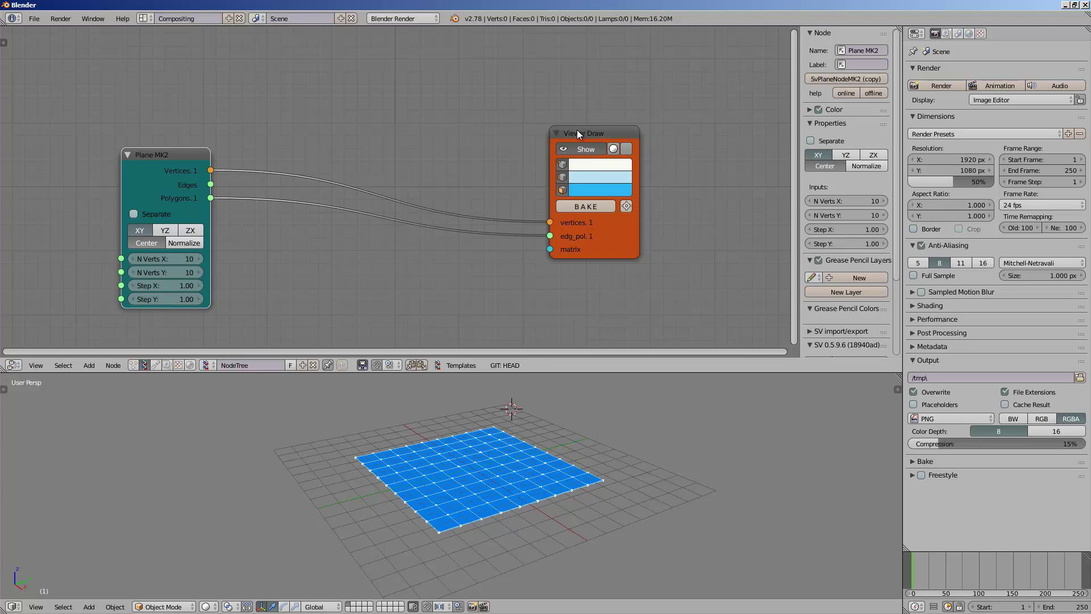
{"action": "left_click_drag", "start_coordinate": [578, 130], "coordinate": [632, 145]}
{"action": "middle_click_drag", "start_coordinate": [421, 106], "coordinate": [425, 138]}
{"action": "key", "text": "shift+a"}
{"action": "left_click", "coordinate": [425, 139]}
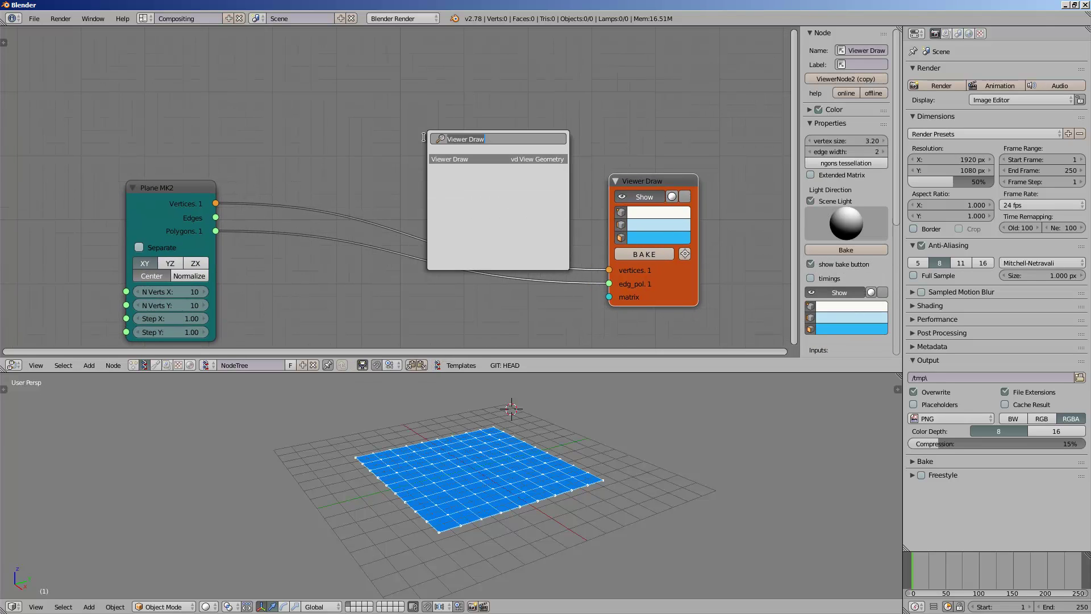
{"action": "type", "text": "vector at"}
{"action": "key", "text": "Return"}
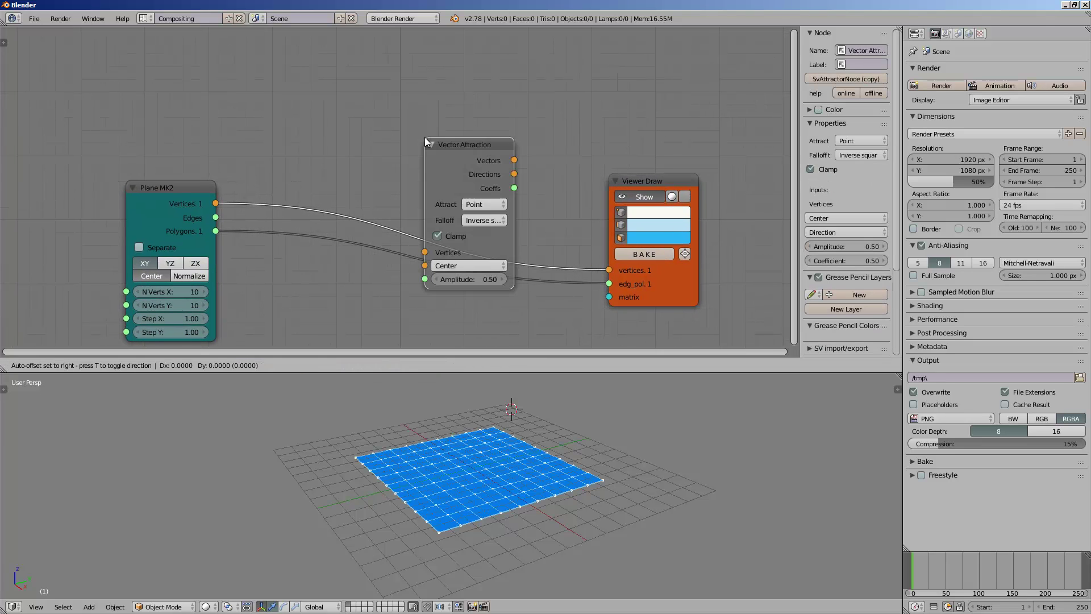
{"action": "left_click", "coordinate": [421, 61]}
{"action": "left_click_drag", "start_coordinate": [509, 129], "coordinate": [557, 133]}
{"action": "middle_click_drag", "start_coordinate": [451, 92], "coordinate": [456, 106]}
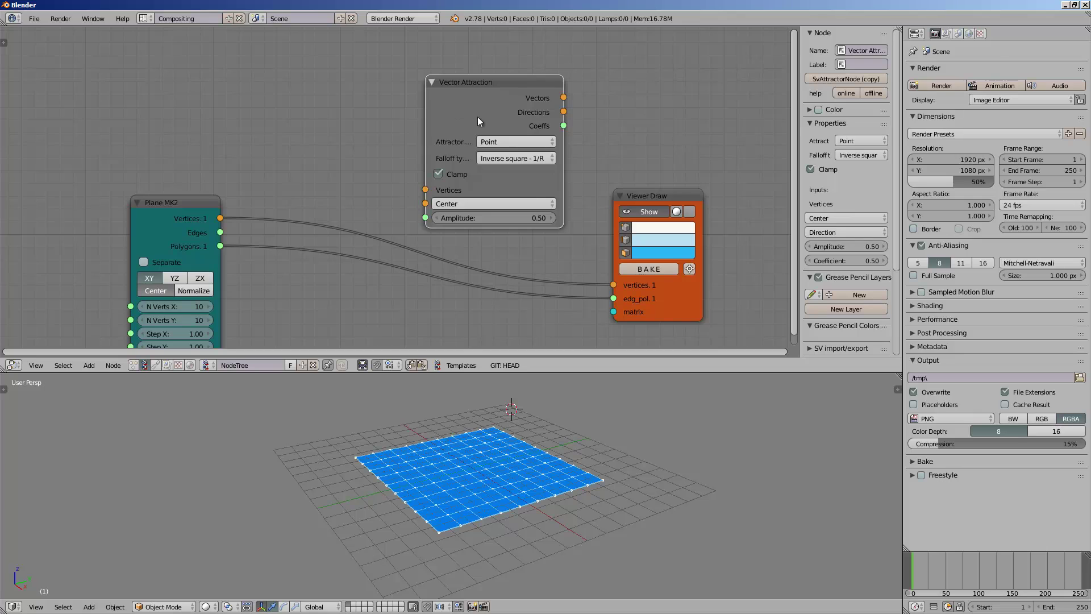
Step: Move the Viewer Draw node farther from the Vector Attraction node and hide the node editor's properties sidebar
{"action": "key", "text": "Home"}
{"action": "left_click_drag", "start_coordinate": [644, 147], "coordinate": [696, 155]}
{"action": "scroll", "coordinate": [756, 141], "scroll_direction": "down", "scroll_amount": 1}
{"action": "middle_click_drag", "start_coordinate": [784, 132], "coordinate": [781, 142]}
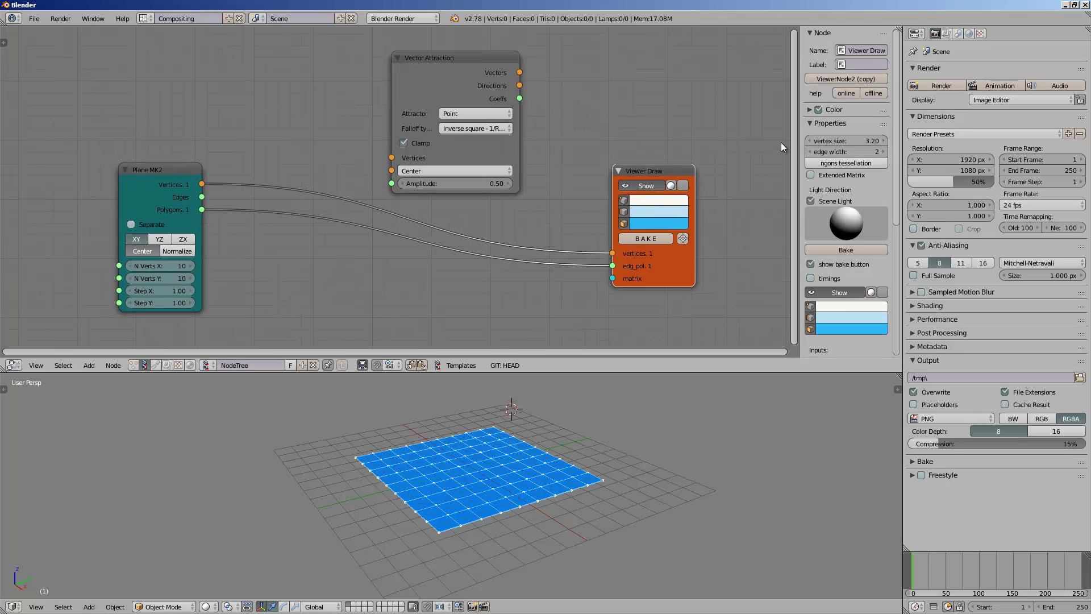
{"action": "key", "text": "n"}
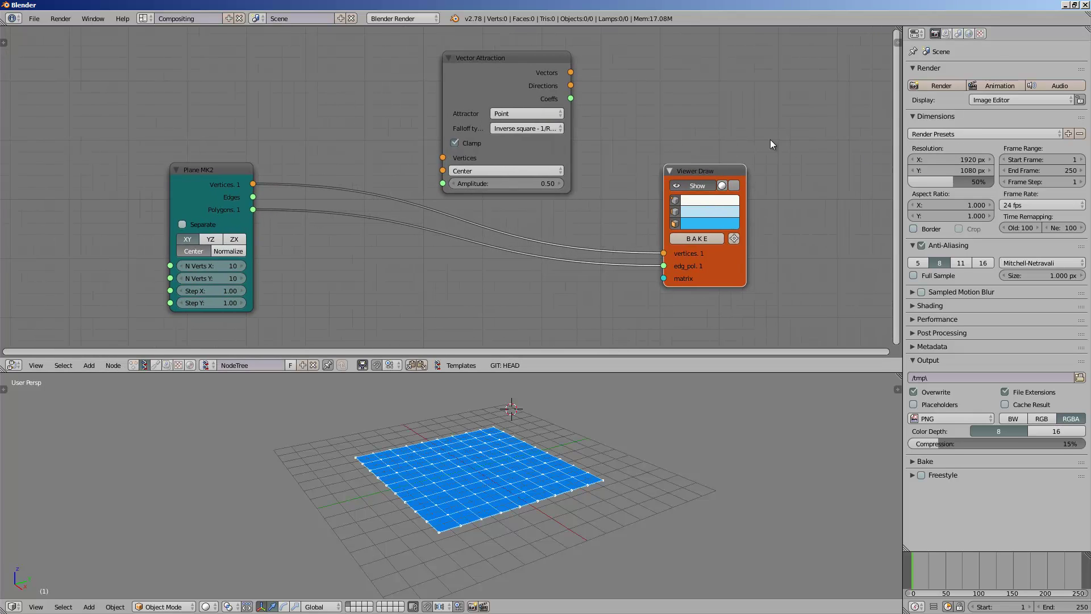
{"action": "key", "text": "Home"}
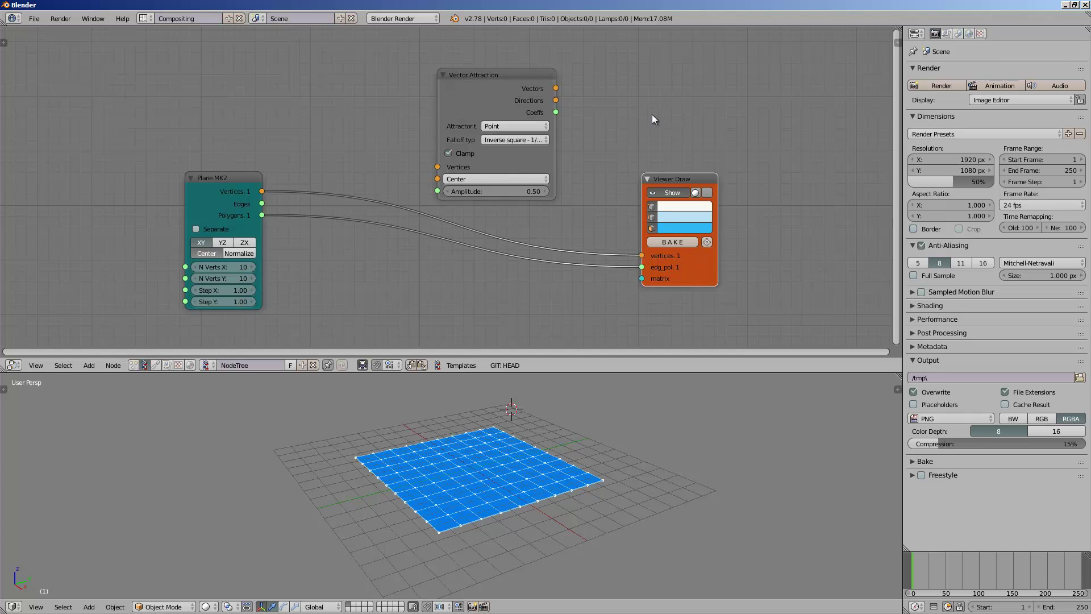
Step: Save the file to the Desktop as sv_attraction_demo_001.blend
{"action": "key", "text": "ctrl+s"}
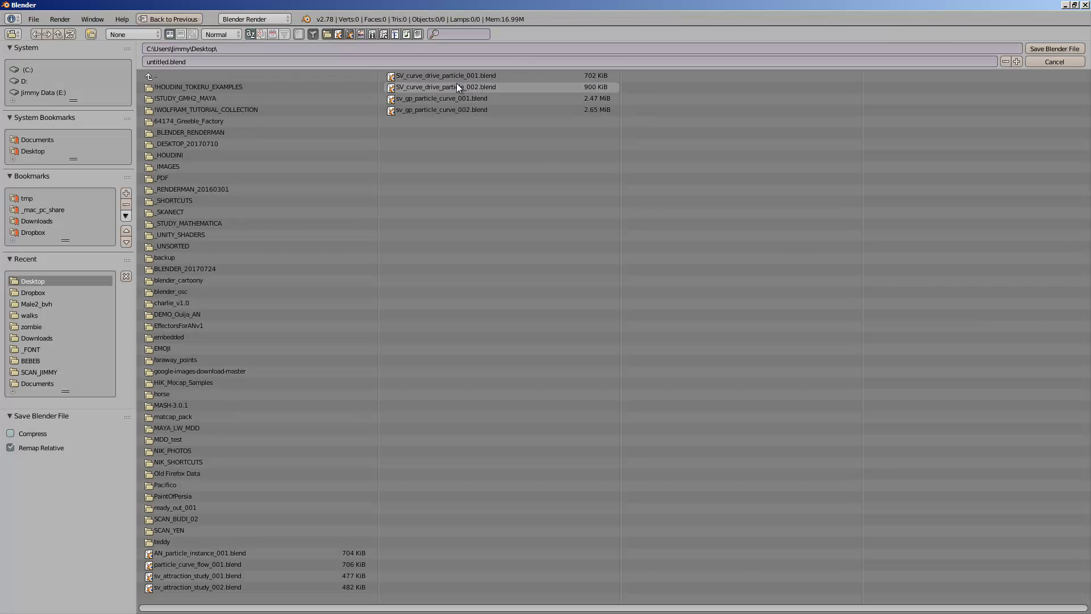
{"action": "left_click", "coordinate": [417, 61]}
{"action": "type", "text": "sv_attraction_demo_001"}
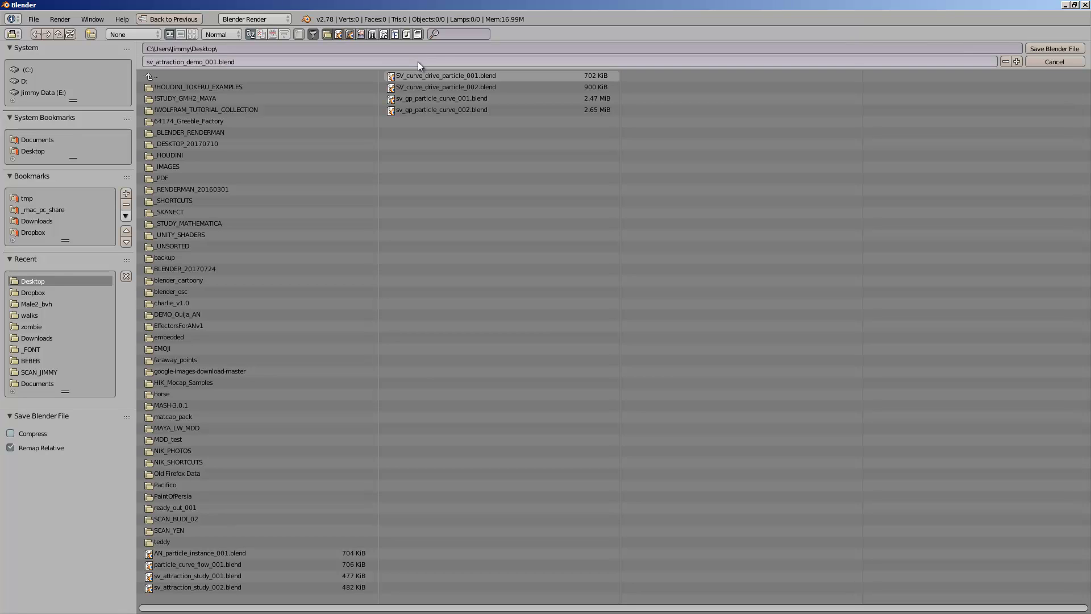
{"action": "left_click", "coordinate": [1038, 46]}
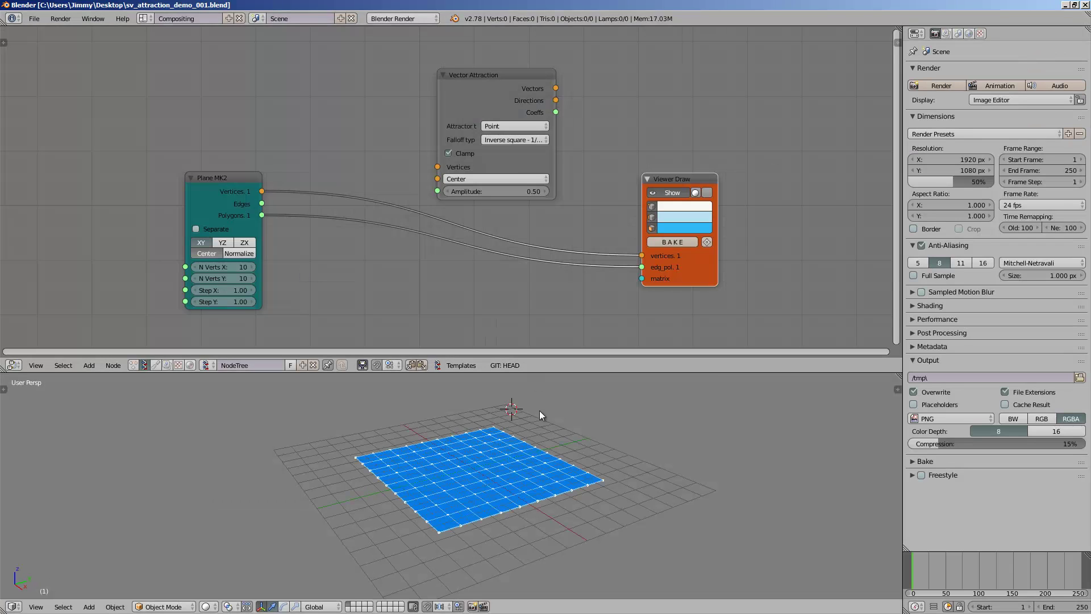
Step: Make room around the Plane MK2 node and place a new Circle node above it
{"action": "middle_click_drag", "start_coordinate": [540, 411], "coordinate": [509, 433]}
{"action": "left_click_drag", "start_coordinate": [215, 191], "coordinate": [174, 204]}
{"action": "middle_click_drag", "start_coordinate": [219, 191], "coordinate": [197, 203]}
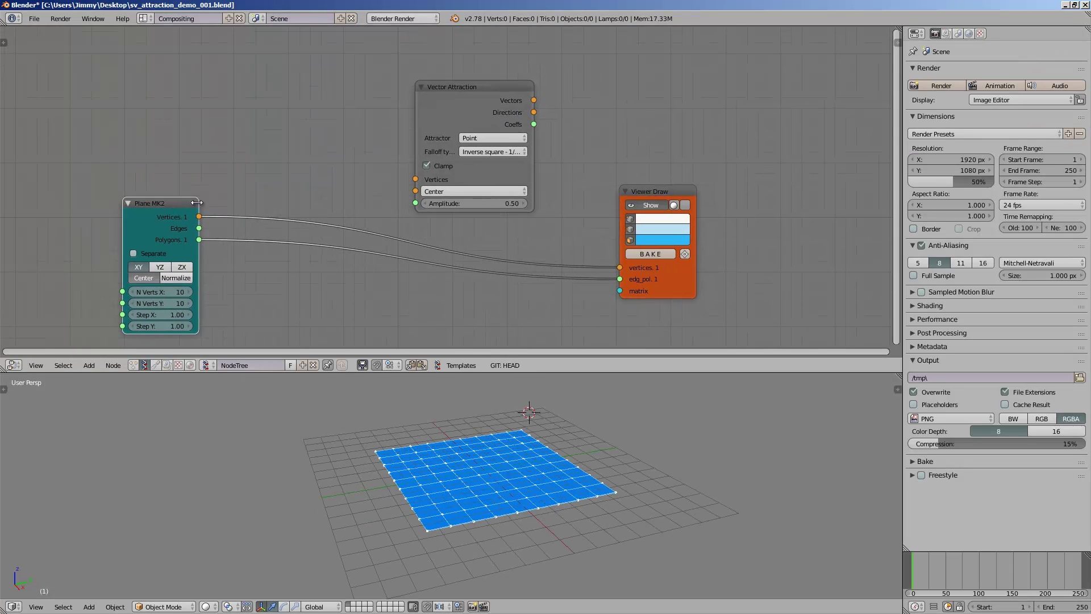
{"action": "key", "text": "space"}
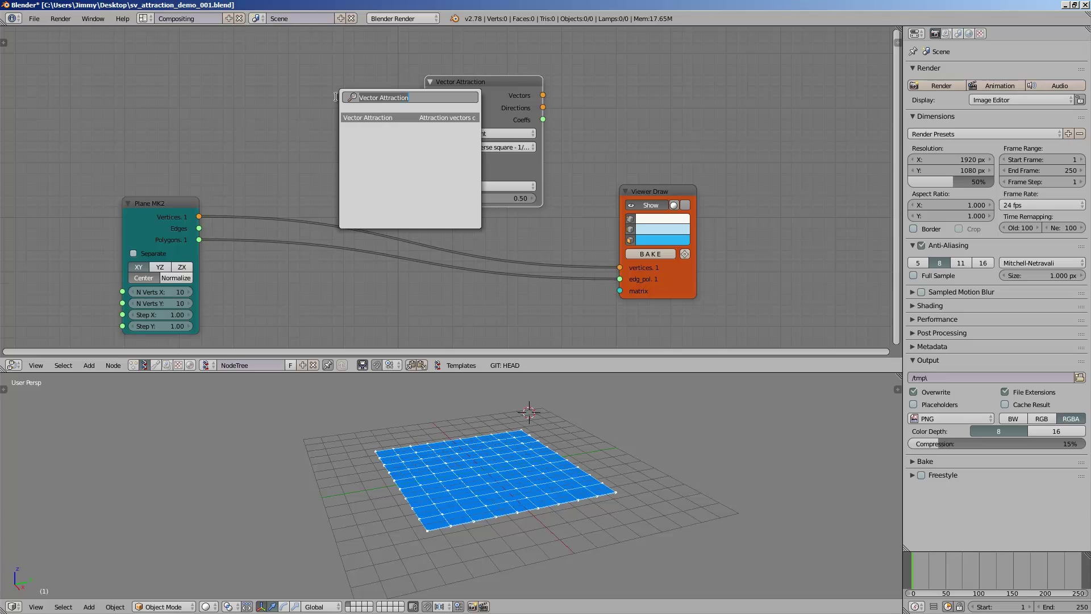
{"action": "type", "text": "circle"}
{"action": "key", "text": "Return"}
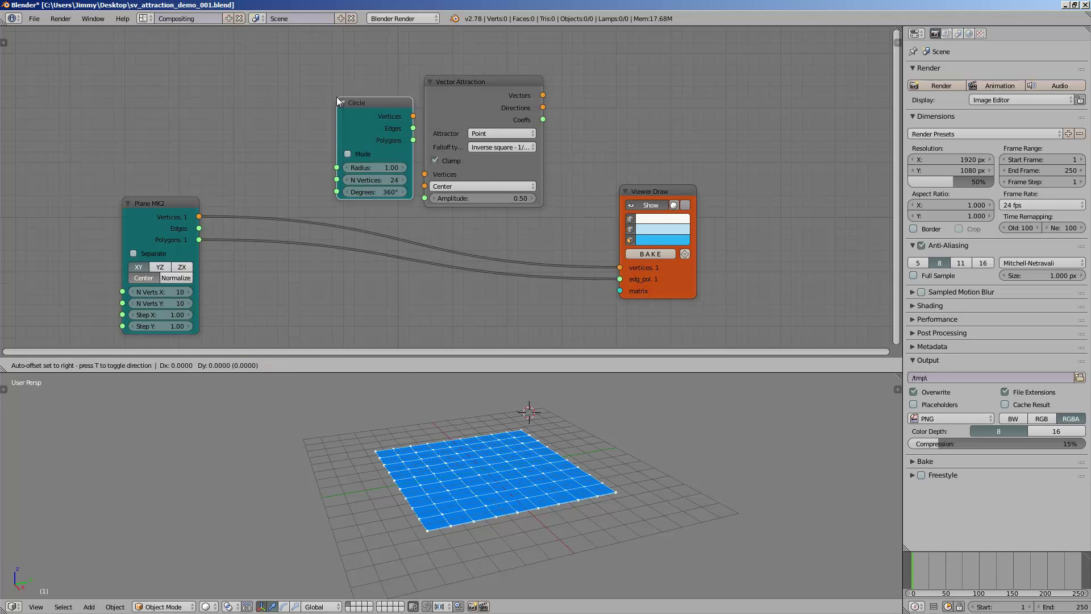
{"action": "left_click", "coordinate": [193, 75]}
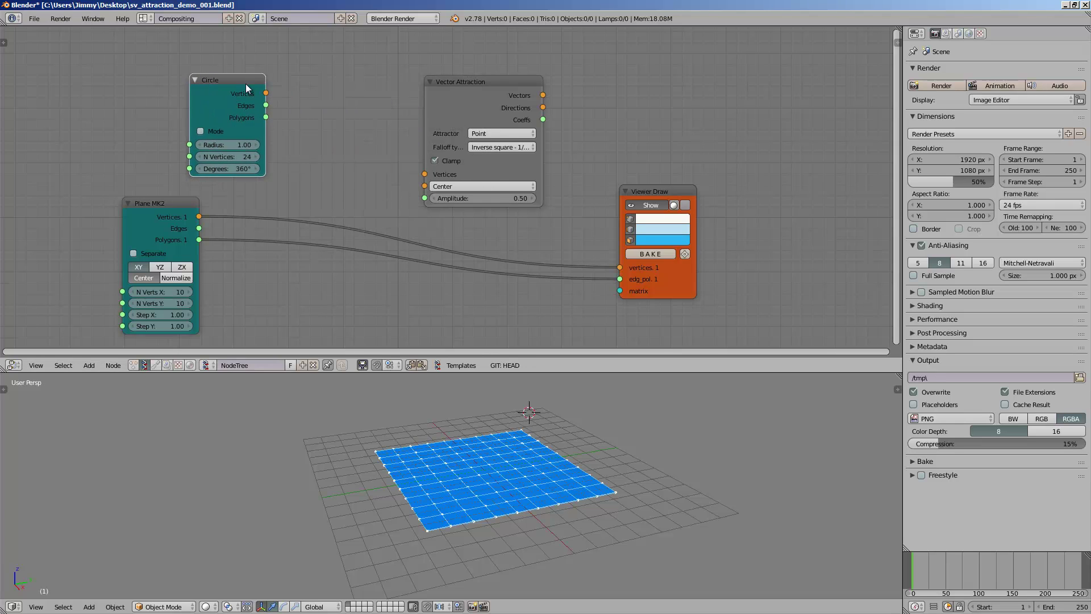
Step: Connect the plane's Vertices to the Vector Attraction's Vertices input, and route its Vectors output into the Viewer Draw's vertices
{"action": "left_click_drag", "start_coordinate": [480, 98], "coordinate": [483, 111]}
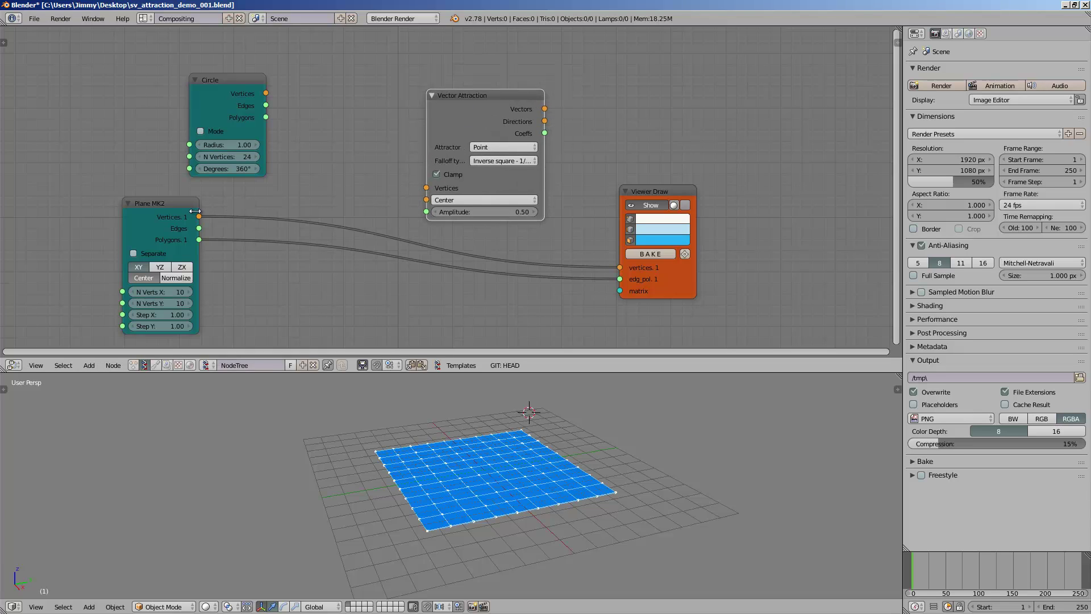
{"action": "left_click_drag", "start_coordinate": [195, 211], "coordinate": [253, 200]}
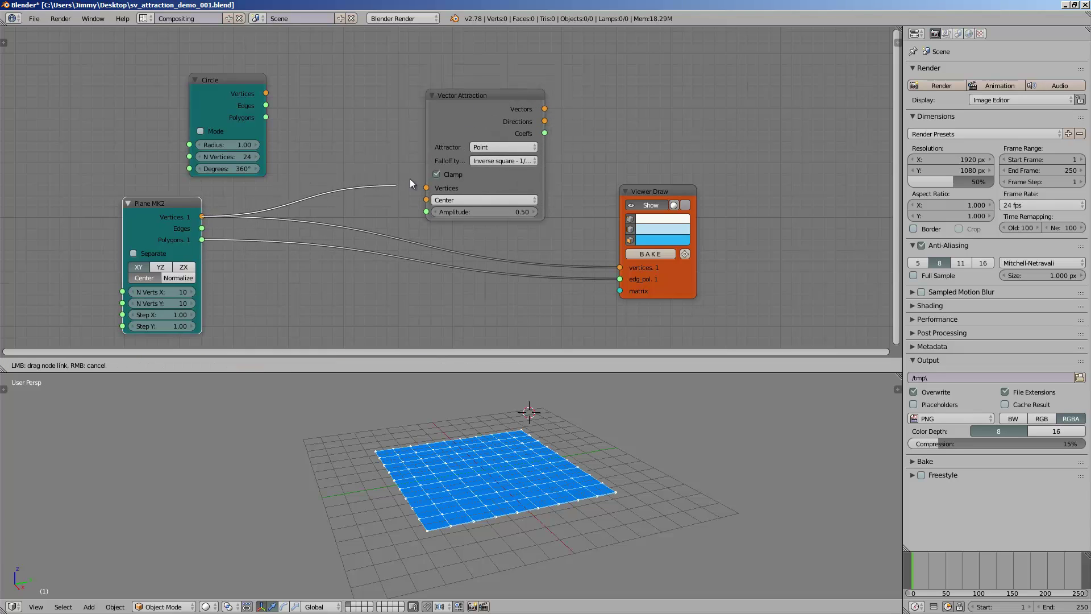
{"action": "left_click_drag", "start_coordinate": [428, 189], "coordinate": [427, 188]}
{"action": "left_click_drag", "start_coordinate": [468, 111], "coordinate": [436, 104]}
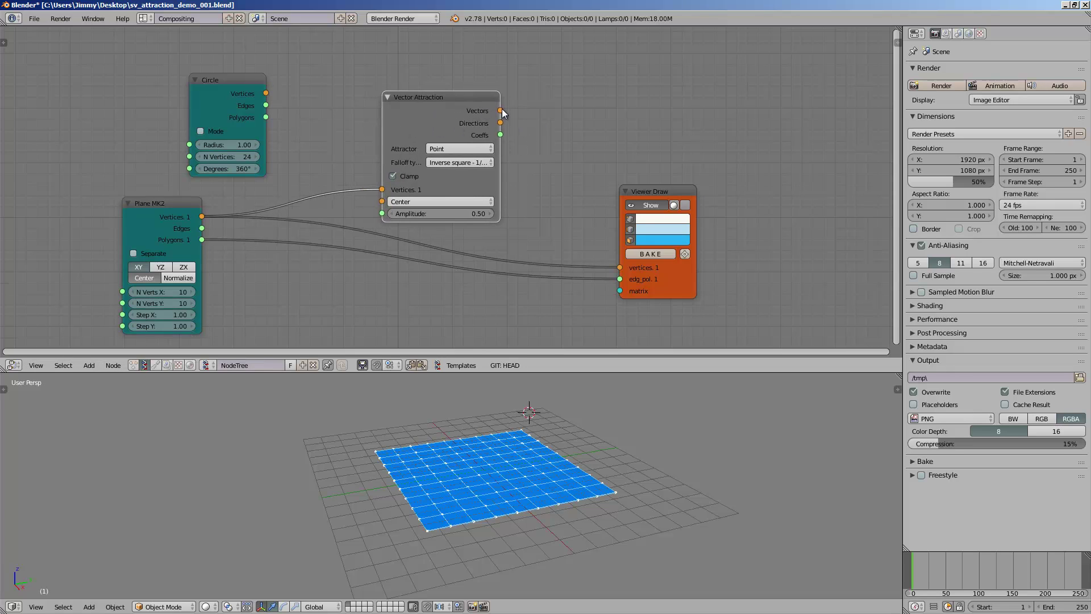
{"action": "left_click_drag", "start_coordinate": [500, 111], "coordinate": [536, 154]}
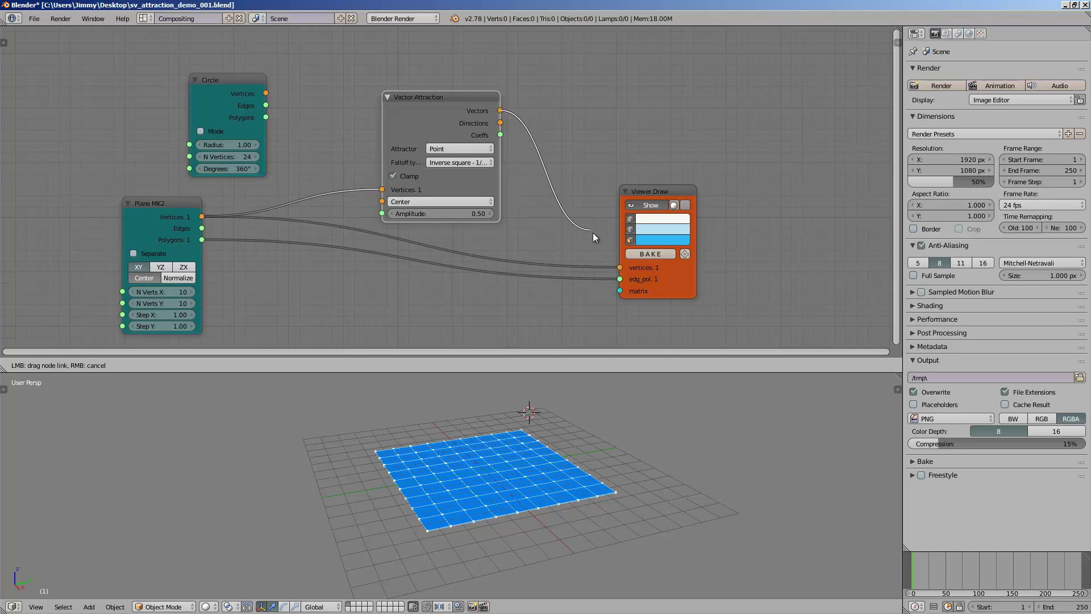
{"action": "left_click_drag", "start_coordinate": [608, 259], "coordinate": [615, 266]}
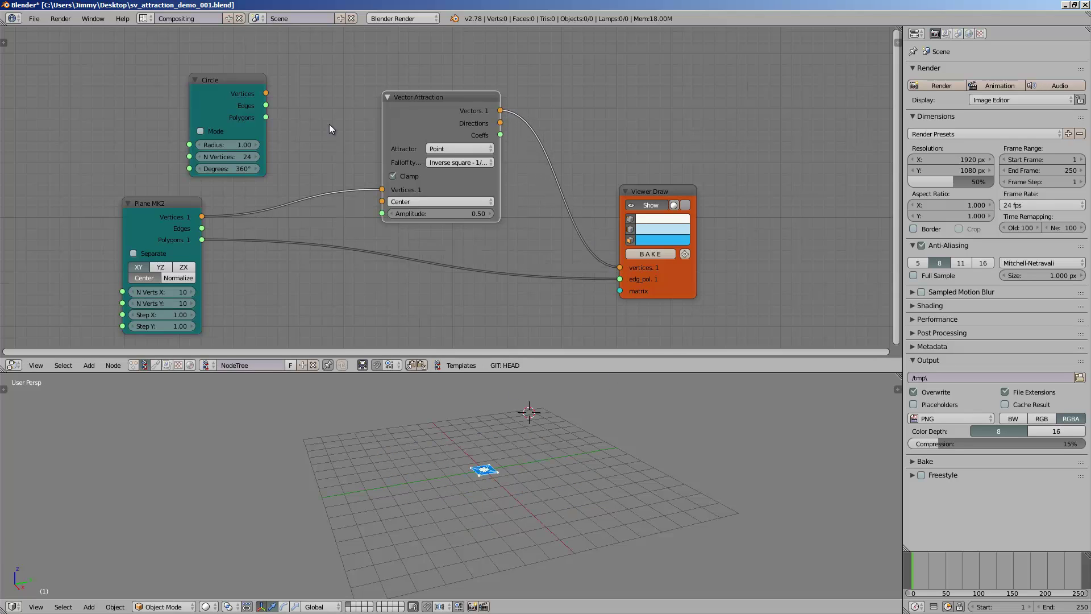
Step: Connect the Circle node's Vertices output to the Vector Attraction's Center input and view the resulting shape
{"action": "left_click_drag", "start_coordinate": [266, 93], "coordinate": [319, 145]}
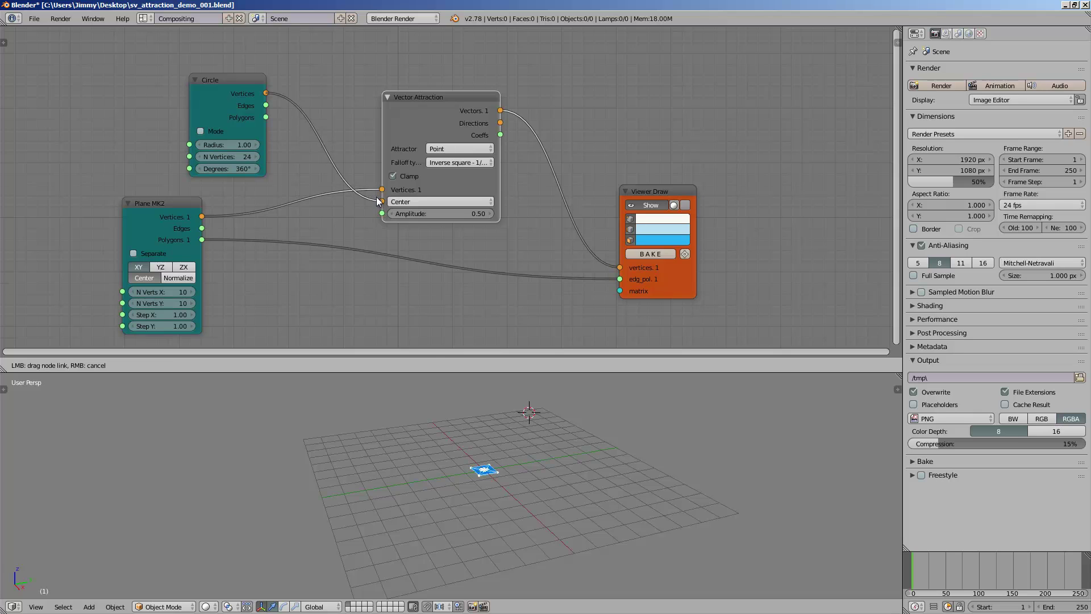
{"action": "left_click_drag", "start_coordinate": [378, 200], "coordinate": [381, 201]}
{"action": "scroll", "coordinate": [535, 431], "scroll_direction": "up", "scroll_amount": 5}
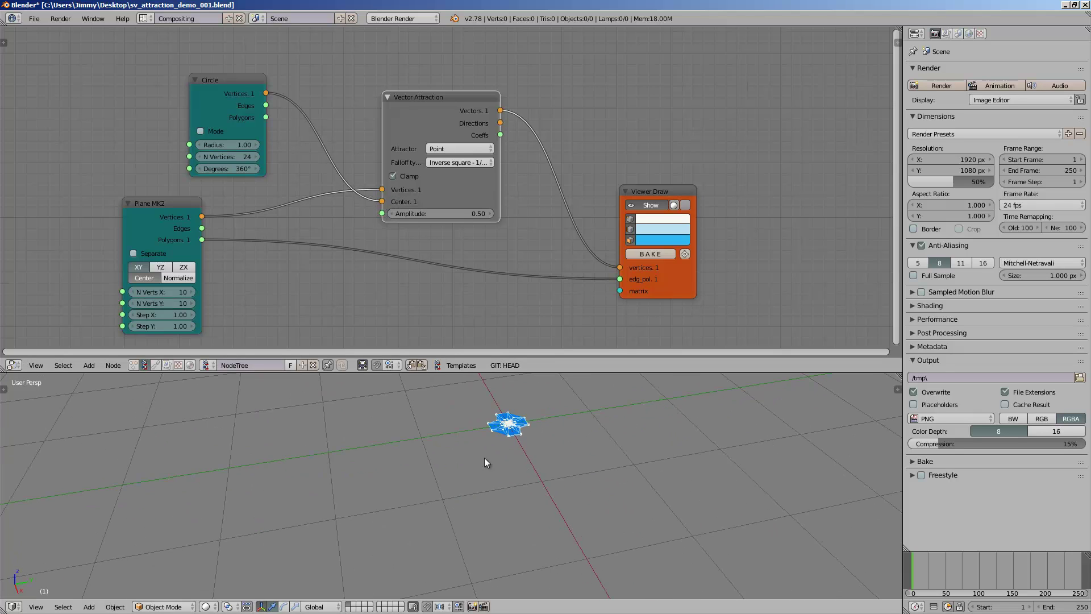
Step: Set the Vector Attraction node's Amplitude to 18.83 and inspect the enlarged shape
{"action": "middle_click_drag", "start_coordinate": [484, 458], "coordinate": [440, 503], "text": "shift"}
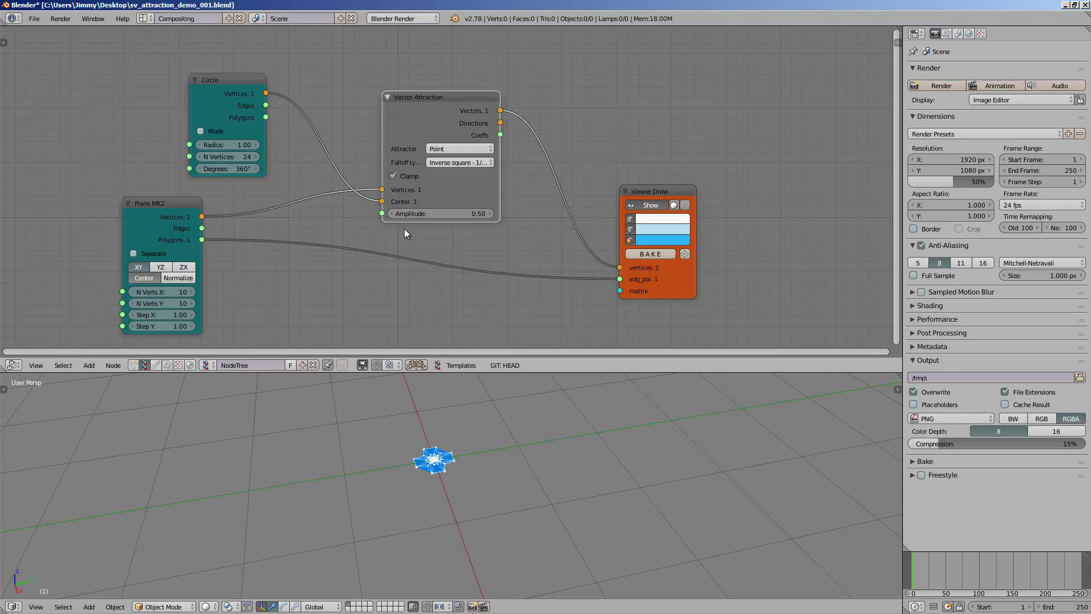
{"action": "left_click_drag", "start_coordinate": [466, 214], "coordinate": [910, 195]}
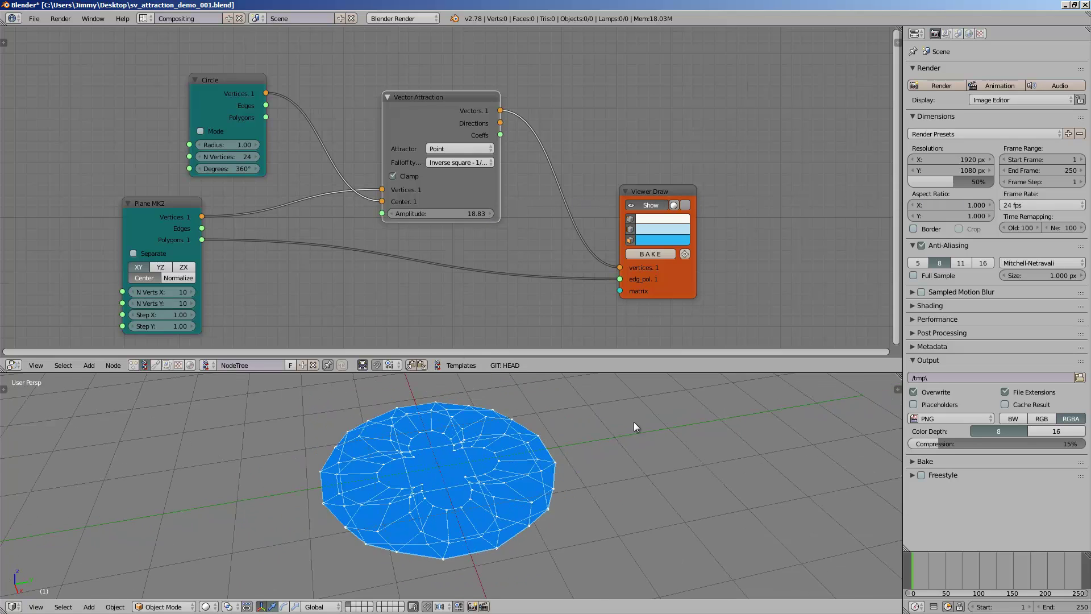
{"action": "middle_click_drag", "start_coordinate": [634, 422], "coordinate": [602, 432]}
Step: Preview the Plane MK2's Edges output through the Viewer Draw's edg_pol input, and reconnect its Polygons output there
{"action": "left_click_drag", "start_coordinate": [203, 228], "coordinate": [406, 253]}
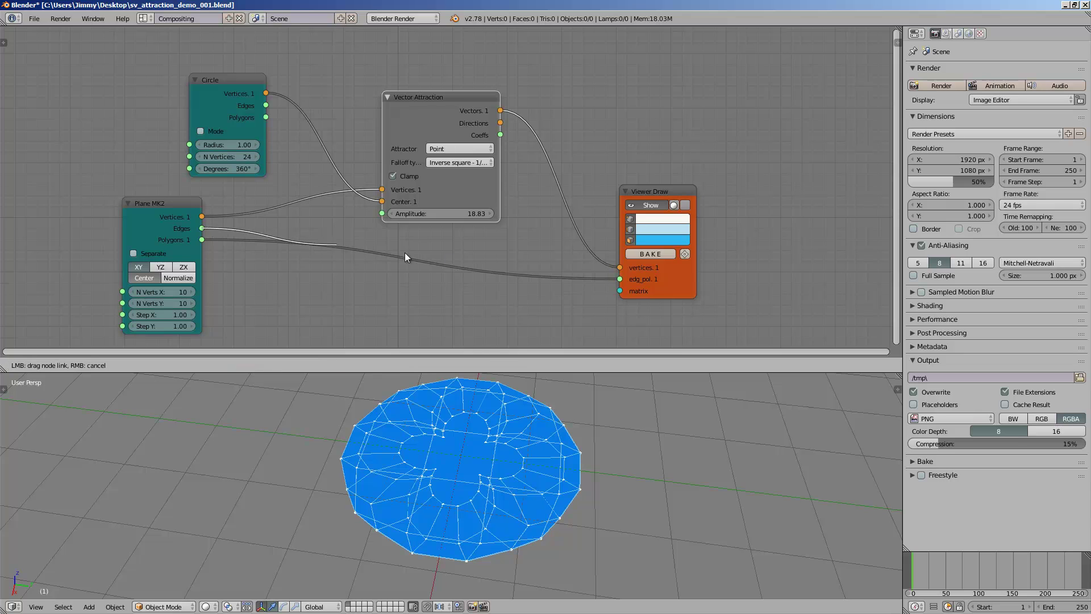
{"action": "left_click_drag", "start_coordinate": [633, 277], "coordinate": [633, 279]}
{"action": "mouse_move", "coordinate": [546, 420]}
{"action": "middle_mouse_down"}
{"action": "mouse_move", "coordinate": [500, 445]}
{"action": "mouse_move", "coordinate": [428, 452]}
{"action": "middle_mouse_up"}
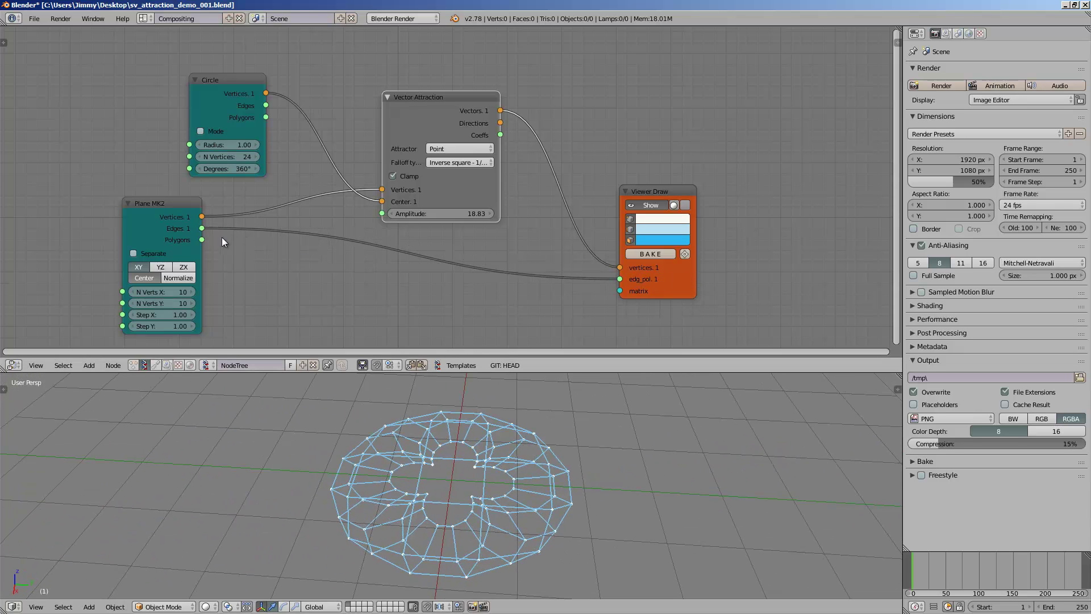
{"action": "left_click_drag", "start_coordinate": [203, 240], "coordinate": [461, 244]}
{"action": "left_click_drag", "start_coordinate": [636, 278], "coordinate": [634, 279]}
{"action": "middle_click_drag", "start_coordinate": [612, 390], "coordinate": [527, 480]}
{"action": "scroll", "coordinate": [527, 479], "scroll_direction": "down", "scroll_amount": 1}
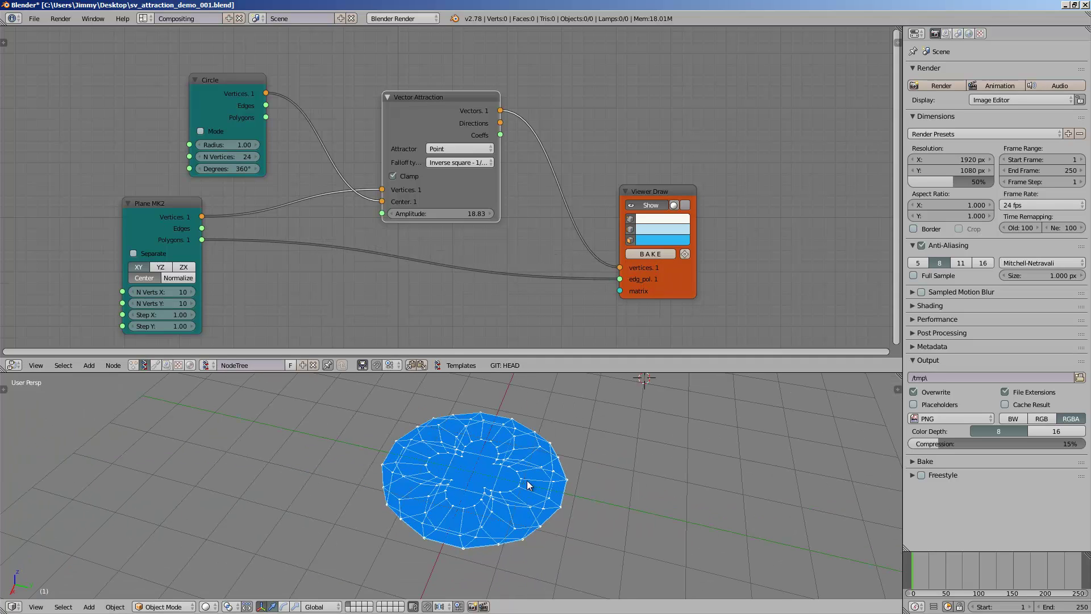
Step: Set the Circle node's Radius to 3.04 and its N Vertices to 16, and save the file
{"action": "left_click_drag", "start_coordinate": [222, 146], "coordinate": [311, 169]}
{"action": "key", "text": "Home"}
{"action": "key", "text": "ctrl+s"}
{"action": "left_click", "coordinate": [472, 173]}
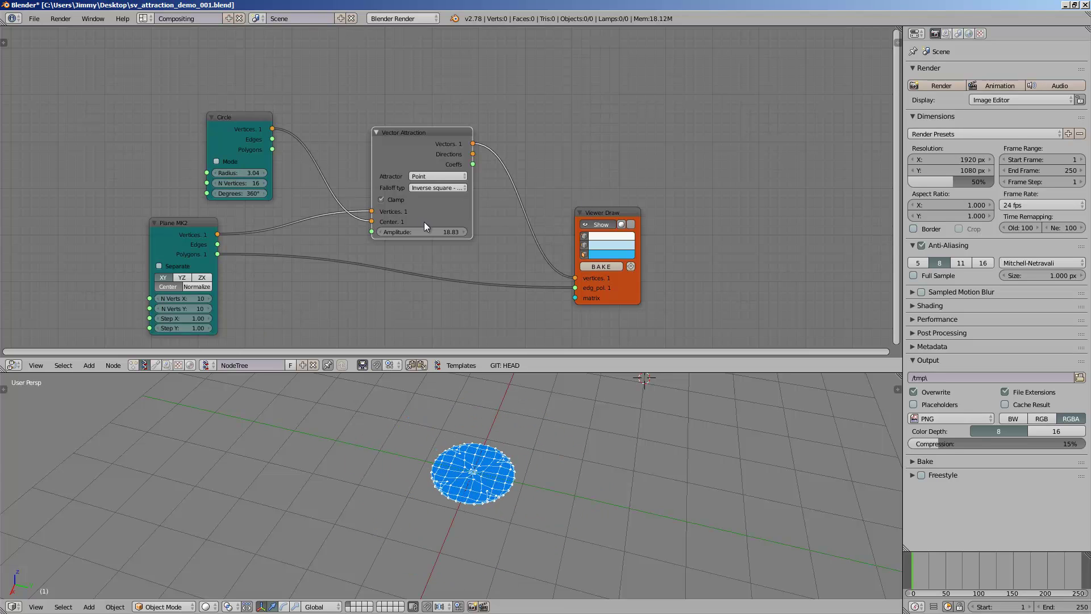
Step: Set the Vector Attraction's Amplitude to 46.82 and widen the node, shifting the Viewer Draw away from it
{"action": "left_click_drag", "start_coordinate": [424, 222], "coordinate": [472, 235]}
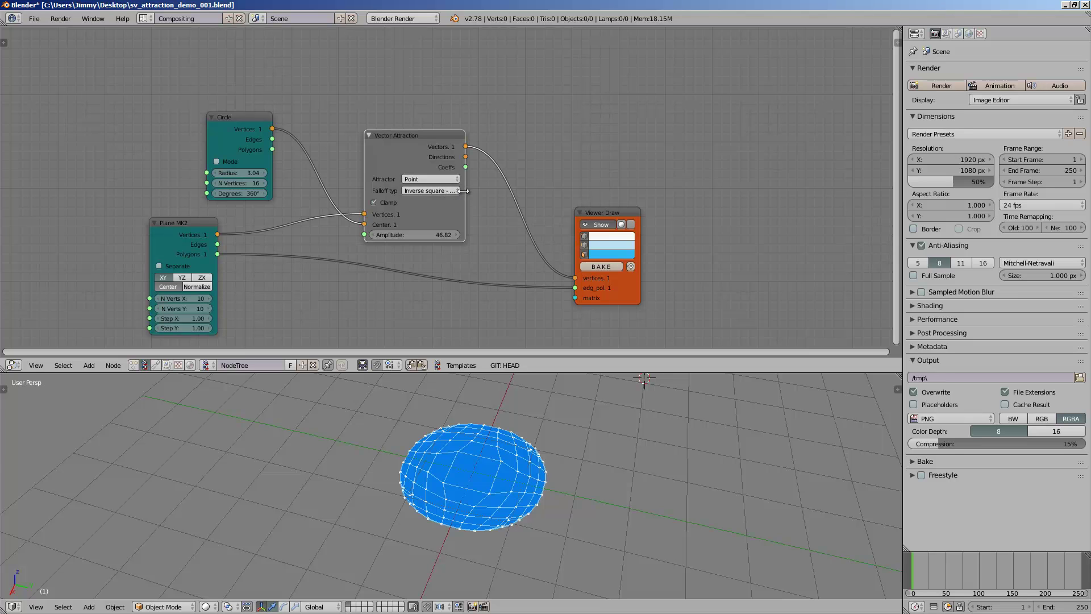
{"action": "left_click_drag", "start_coordinate": [465, 191], "coordinate": [502, 191]}
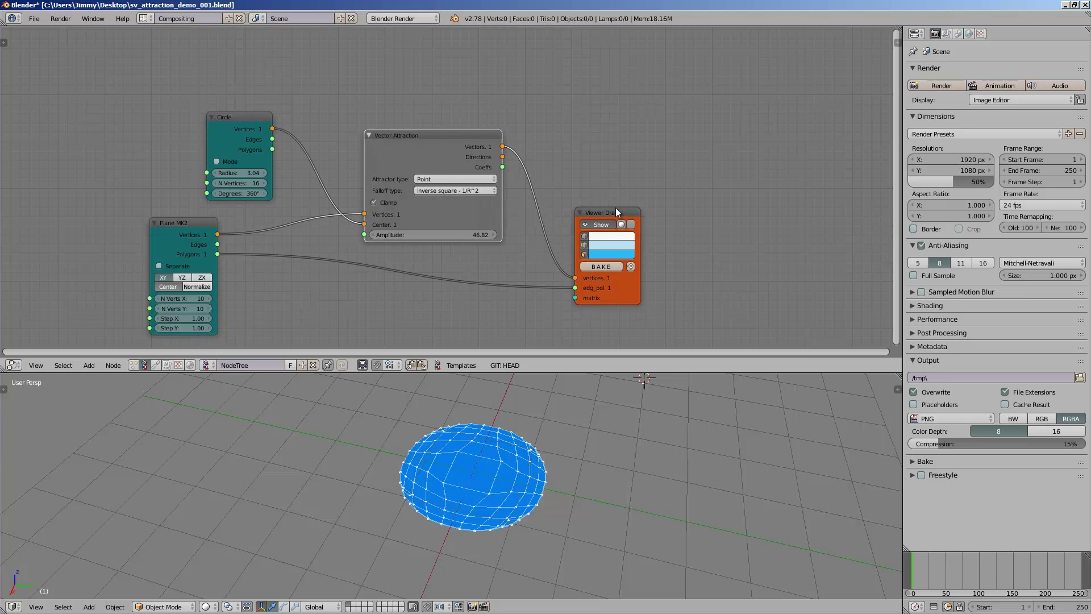
{"action": "left_click_drag", "start_coordinate": [616, 208], "coordinate": [633, 210]}
Step: Duplicate the Viewer Draw node above the Vector Attraction and feed it the Circle's Vertices to display the attractor points
{"action": "middle_click_drag", "start_coordinate": [622, 200], "coordinate": [622, 216]}
{"action": "key", "text": "shift+d"}
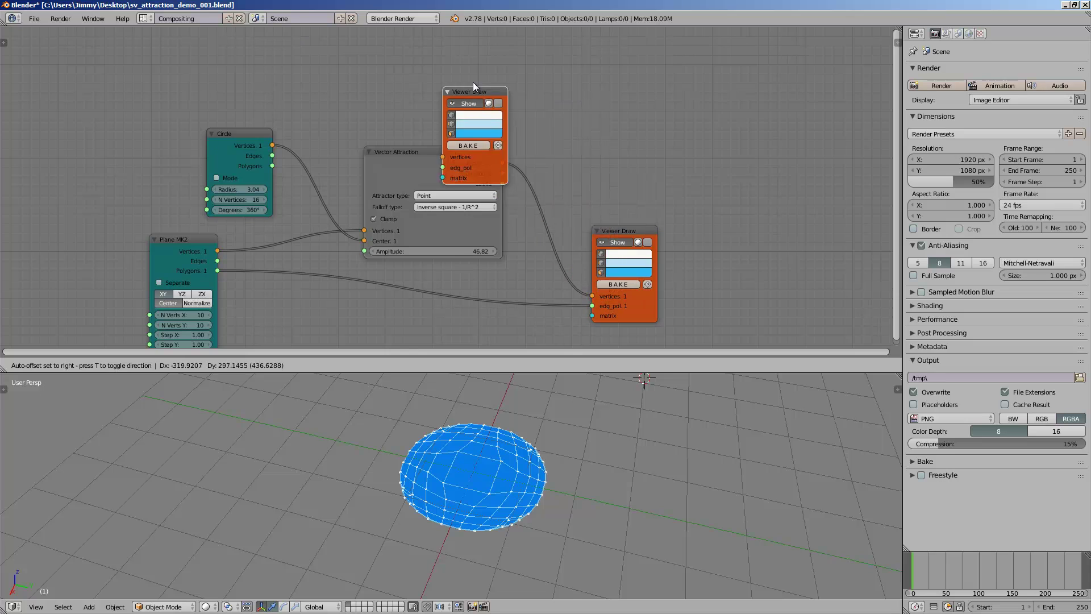
{"action": "left_click", "coordinate": [418, 42]}
{"action": "left_click_drag", "start_coordinate": [223, 138], "coordinate": [262, 133]}
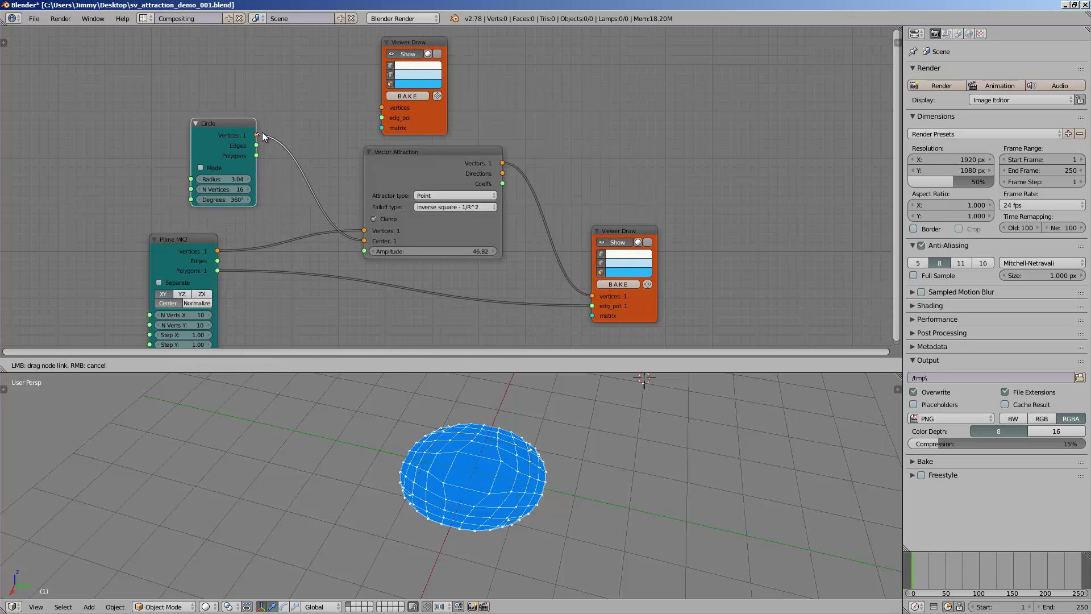
{"action": "left_click_drag", "start_coordinate": [371, 110], "coordinate": [382, 107]}
{"action": "scroll", "coordinate": [455, 172], "scroll_direction": "down", "scroll_amount": 1}
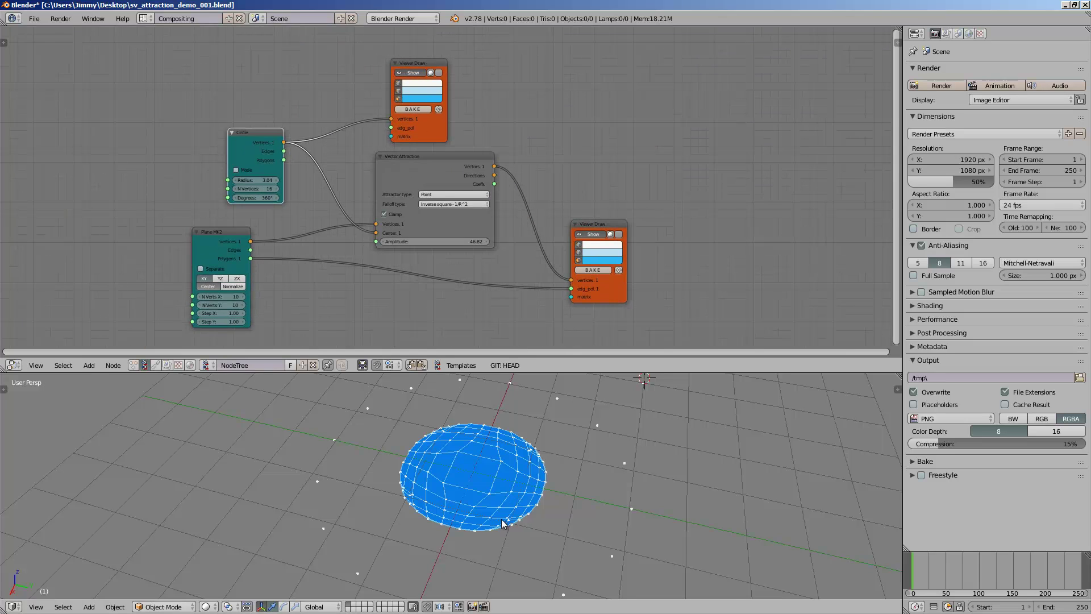
{"action": "middle_click_drag", "start_coordinate": [503, 519], "coordinate": [513, 501]}
{"action": "scroll", "coordinate": [514, 513], "scroll_direction": "down", "scroll_amount": 2}
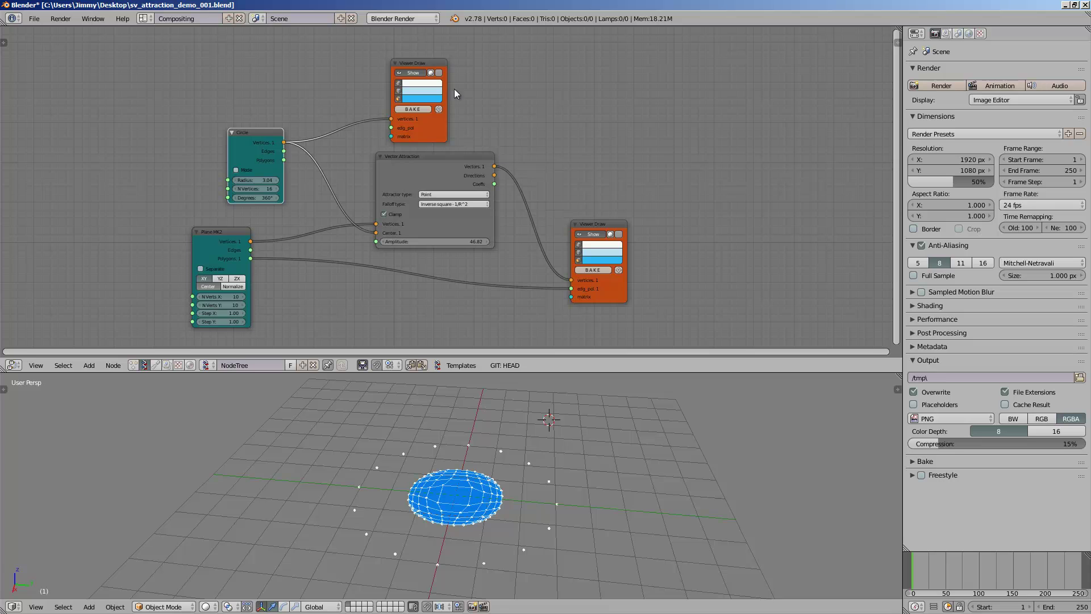
Step: Give the duplicated Viewer Draw a yellow vertex colour and a vertex size of 10, and save the file
{"action": "left_click", "coordinate": [896, 41]}
{"action": "left_click", "coordinate": [824, 306]}
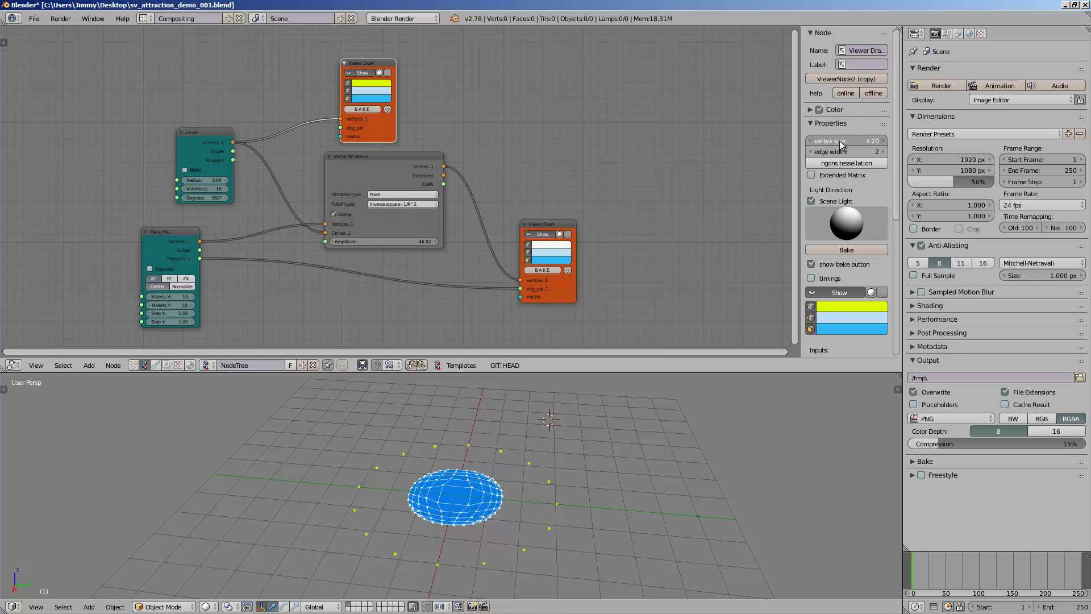
{"action": "scroll", "coordinate": [546, 479], "scroll_direction": "up", "scroll_amount": 3}
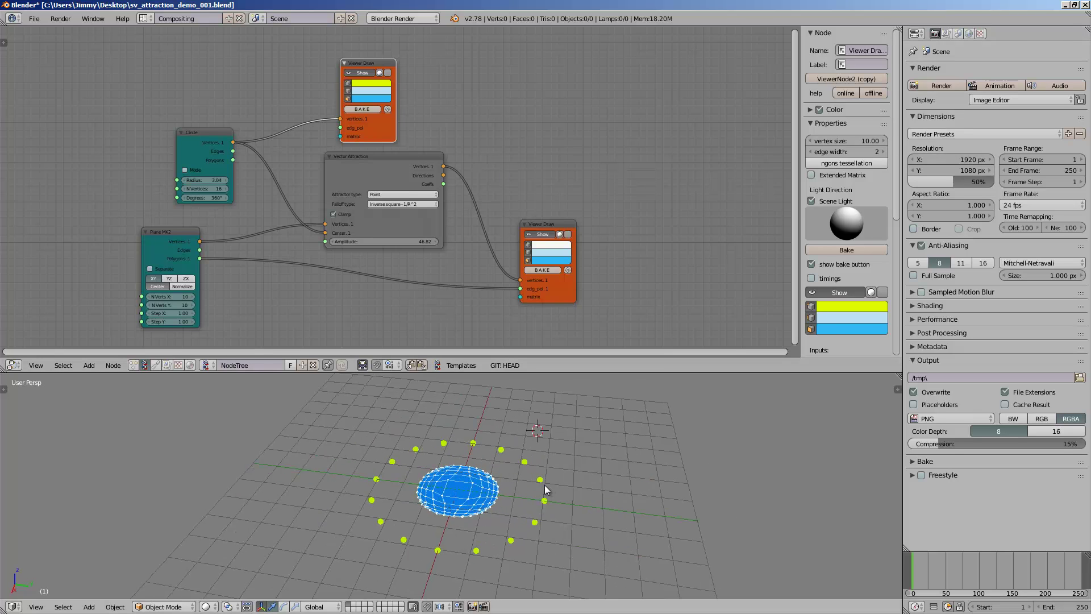
{"action": "key", "text": "ctrl+s"}
{"action": "left_click", "coordinate": [638, 491]}
{"action": "scroll", "coordinate": [496, 398], "scroll_direction": "down", "scroll_amount": 3}
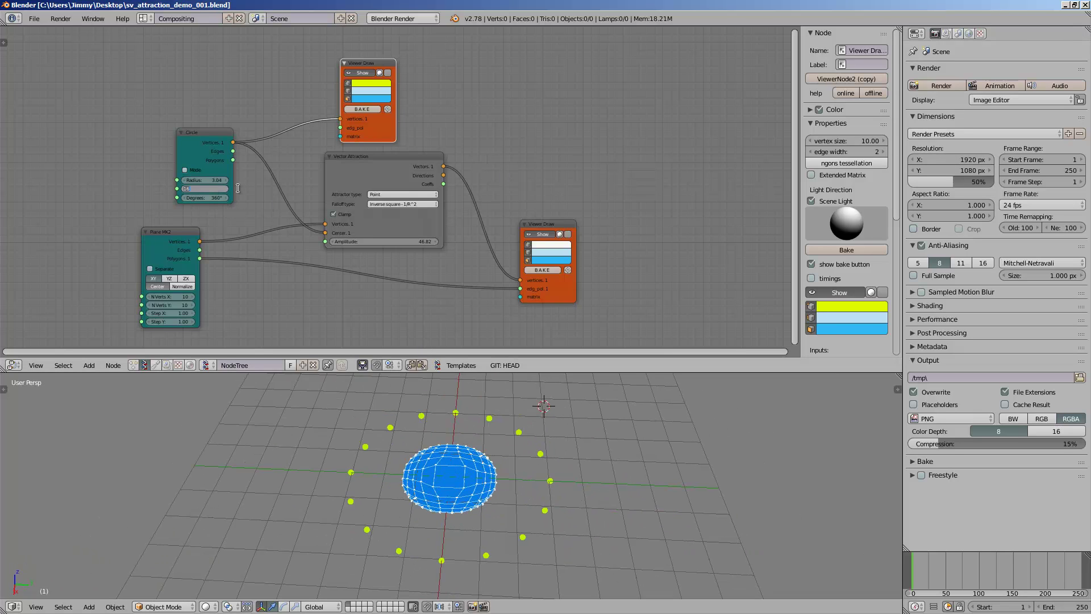
Step: Set the Circle's Radius to 1.72 and its N Vertices to 12, and save the file
{"action": "left_click_drag", "start_coordinate": [209, 179], "coordinate": [186, 176]}
{"action": "mouse_move", "coordinate": [188, 251]}
{"action": "left_mouse_down"}
{"action": "mouse_move", "coordinate": [179, 240]}
{"action": "mouse_move", "coordinate": [207, 254]}
{"action": "left_mouse_up"}
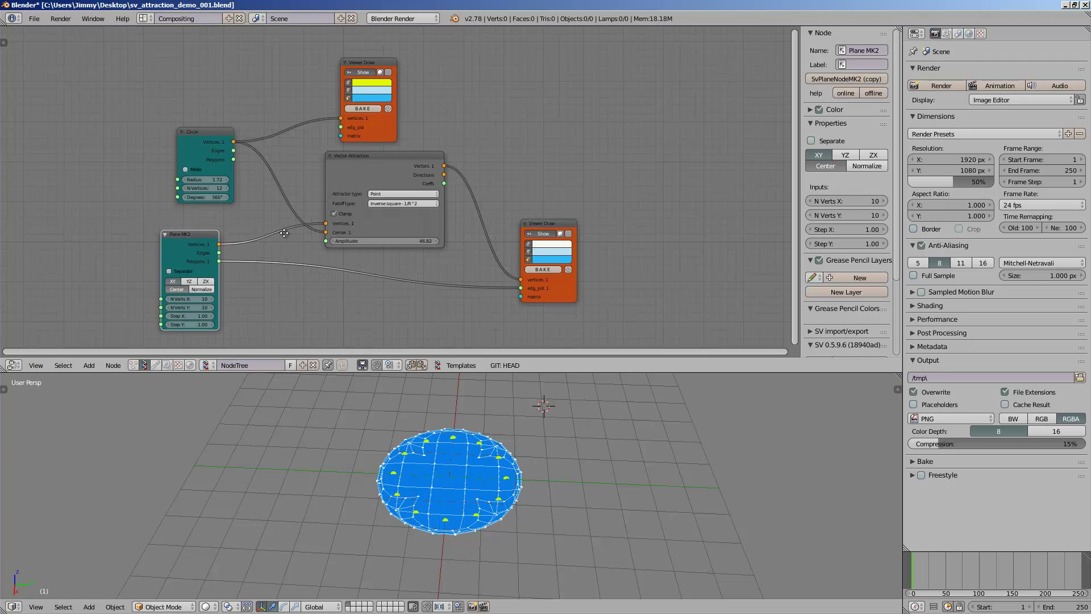
{"action": "middle_click_drag", "start_coordinate": [281, 247], "coordinate": [284, 227]}
{"action": "key", "text": "ctrl+s"}
{"action": "left_click", "coordinate": [284, 227]}
Step: Shift the Plane MK2 node slightly, set the Circle's Radius to 1.54 and save the file
{"action": "left_click_drag", "start_coordinate": [193, 225], "coordinate": [199, 226]}
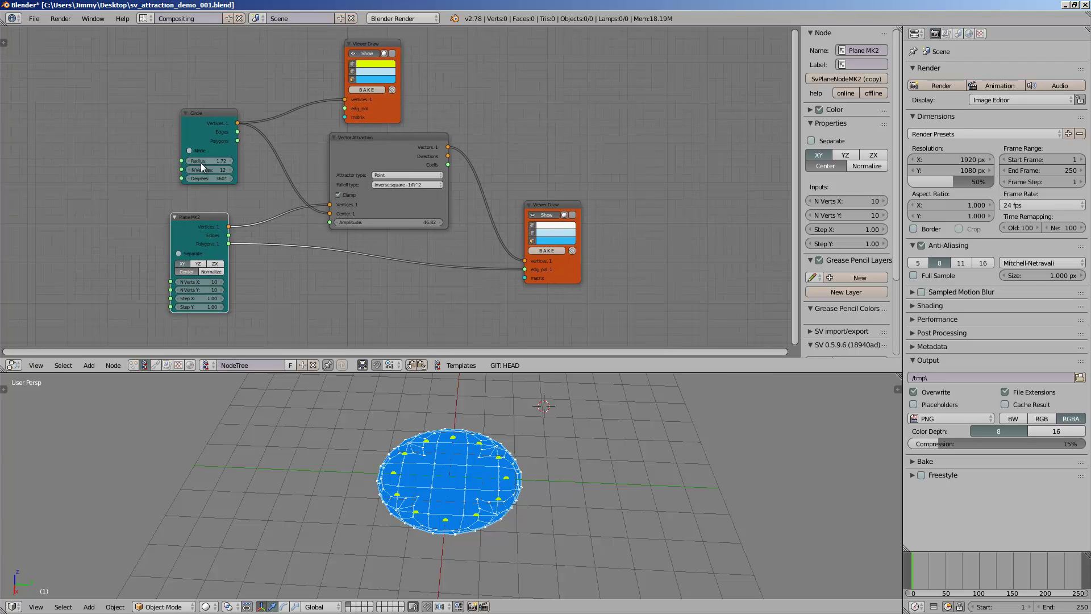
{"action": "mouse_move", "coordinate": [200, 162]}
{"action": "left_mouse_down"}
{"action": "mouse_move", "coordinate": [215, 159]}
{"action": "mouse_move", "coordinate": [171, 161]}
{"action": "mouse_move", "coordinate": [201, 159]}
{"action": "left_mouse_up"}
{"action": "key", "text": "ctrl+s"}
{"action": "left_click", "coordinate": [439, 328]}
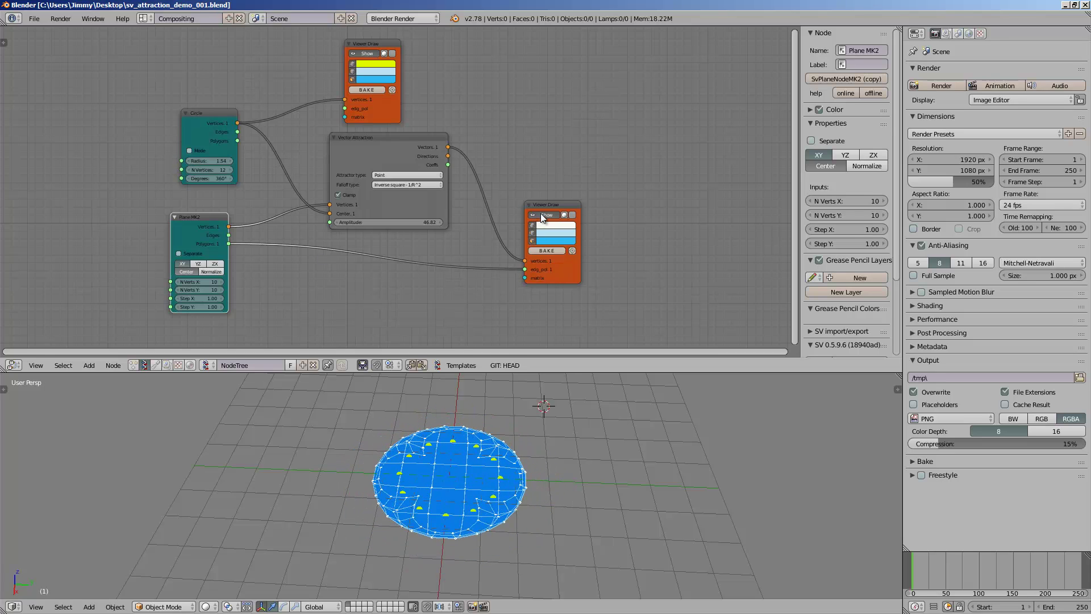
Step: Move the Circle and result Viewer Draw nodes outward to free space, and set the Circle's Radius to 1.75
{"action": "left_click_drag", "start_coordinate": [541, 214], "coordinate": [571, 213]}
{"action": "left_click_drag", "start_coordinate": [192, 123], "coordinate": [97, 98]}
{"action": "mouse_move", "coordinate": [125, 137]}
{"action": "left_mouse_down"}
{"action": "mouse_move", "coordinate": [162, 136]}
{"action": "mouse_move", "coordinate": [113, 142]}
{"action": "mouse_move", "coordinate": [132, 144]}
{"action": "left_mouse_up"}
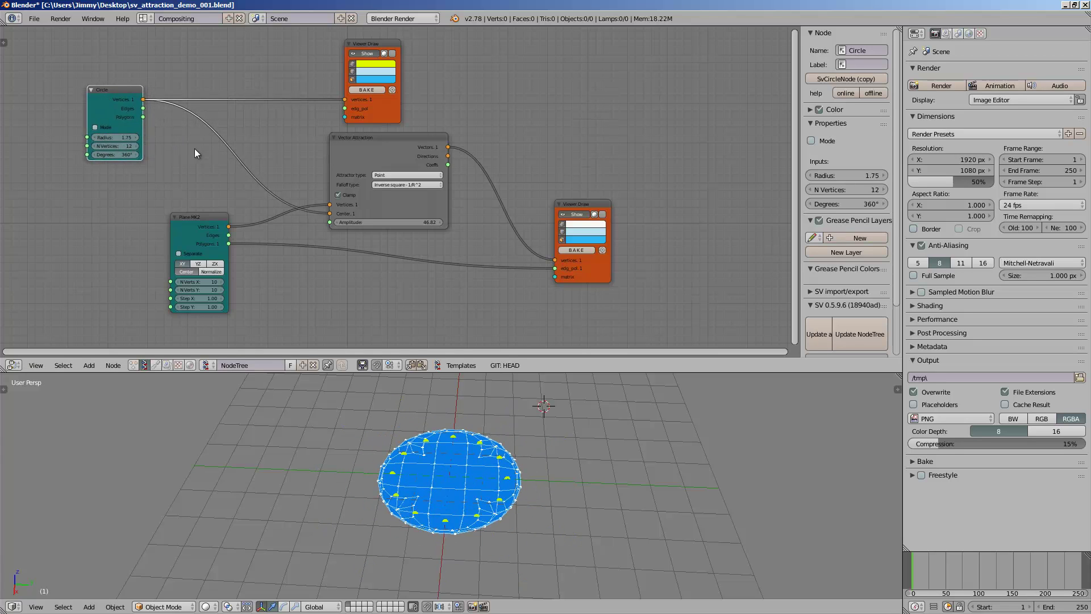
Step: Add a Move node and insert it into the link between the Circle's Vertices and the Vector Attraction's Center
{"action": "key", "text": "ctrl+f"}
{"action": "type", "text": "move"}
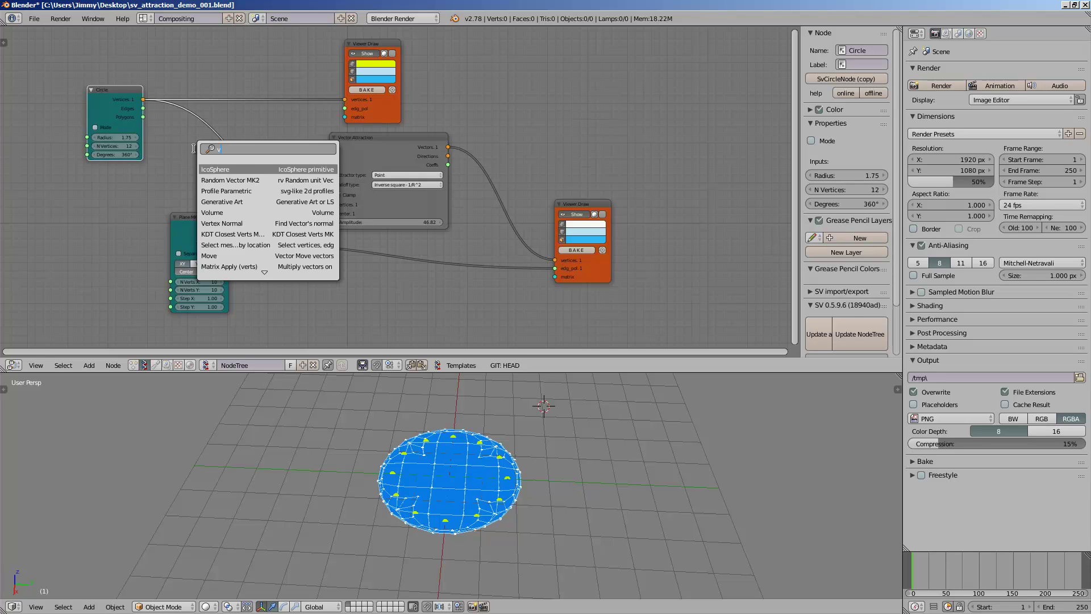
{"action": "key", "text": "Return"}
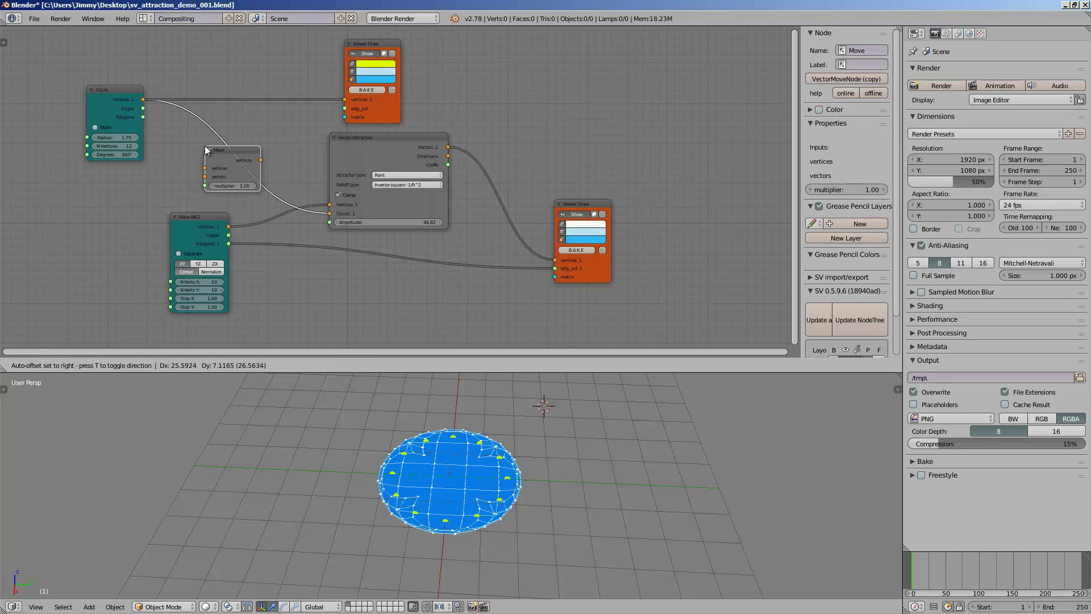
{"action": "left_click", "coordinate": [204, 147]}
Step: Add a Vector in node below the Circle and connect its Vectors output to the Move node's vectors input
{"action": "middle_click_drag", "start_coordinate": [88, 199], "coordinate": [175, 205]}
{"action": "key", "text": "shift+a"}
{"action": "left_click", "coordinate": [175, 206]}
{"action": "type", "text": "vec"}
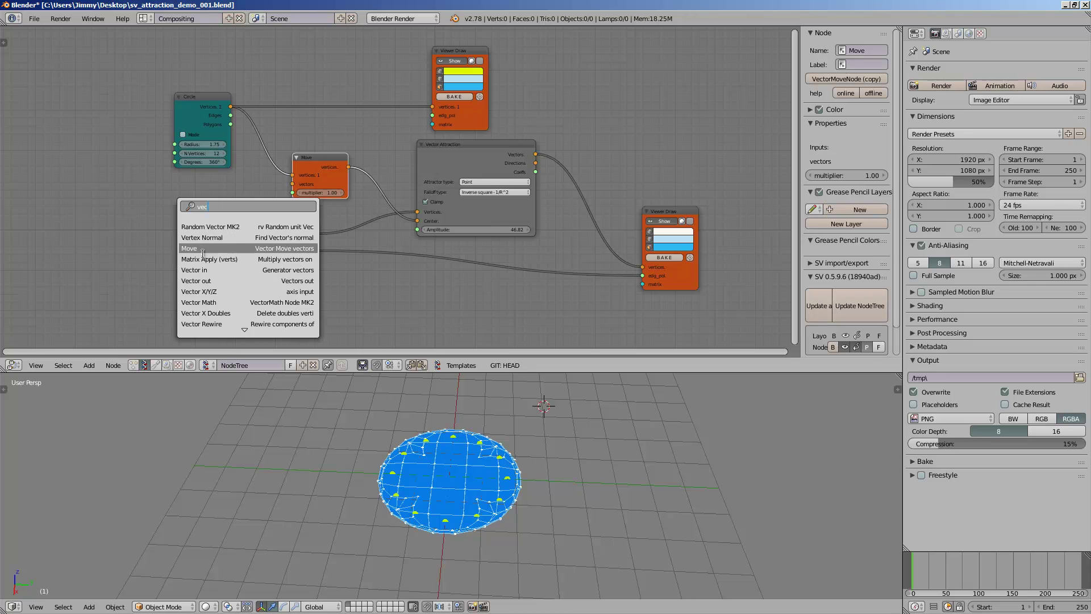
{"action": "left_click", "coordinate": [203, 265]}
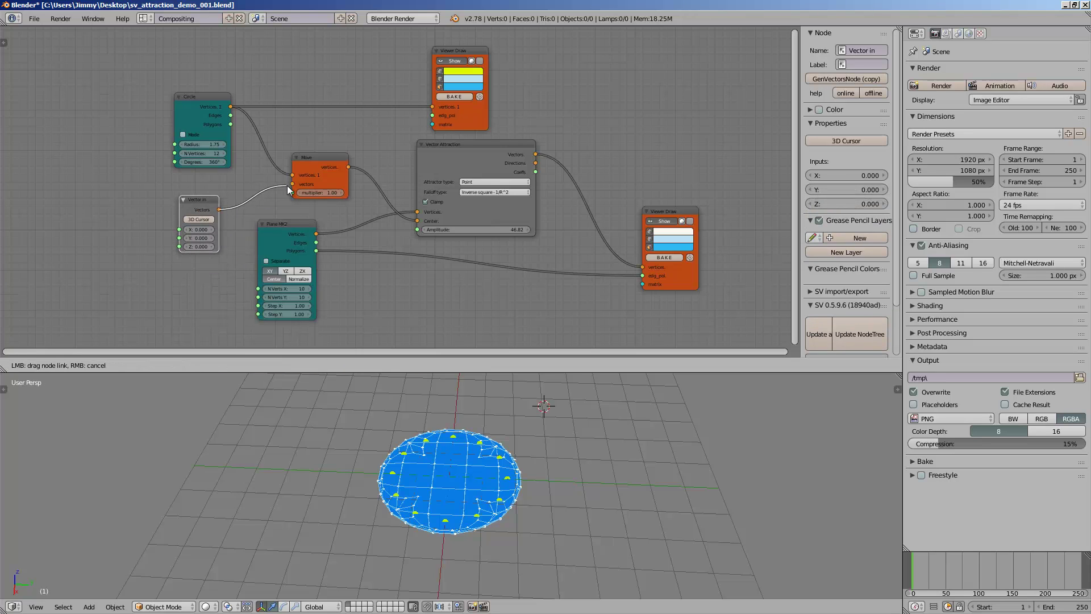
{"action": "left_click_drag", "start_coordinate": [218, 210], "coordinate": [292, 183]}
Step: Raise the attractor circle by setting the Vector in node's Z to 2.67, viewing the shape from the side
{"action": "left_click_drag", "start_coordinate": [203, 244], "coordinate": [271, 231]}
{"action": "middle_click_drag", "start_coordinate": [454, 493], "coordinate": [387, 413]}
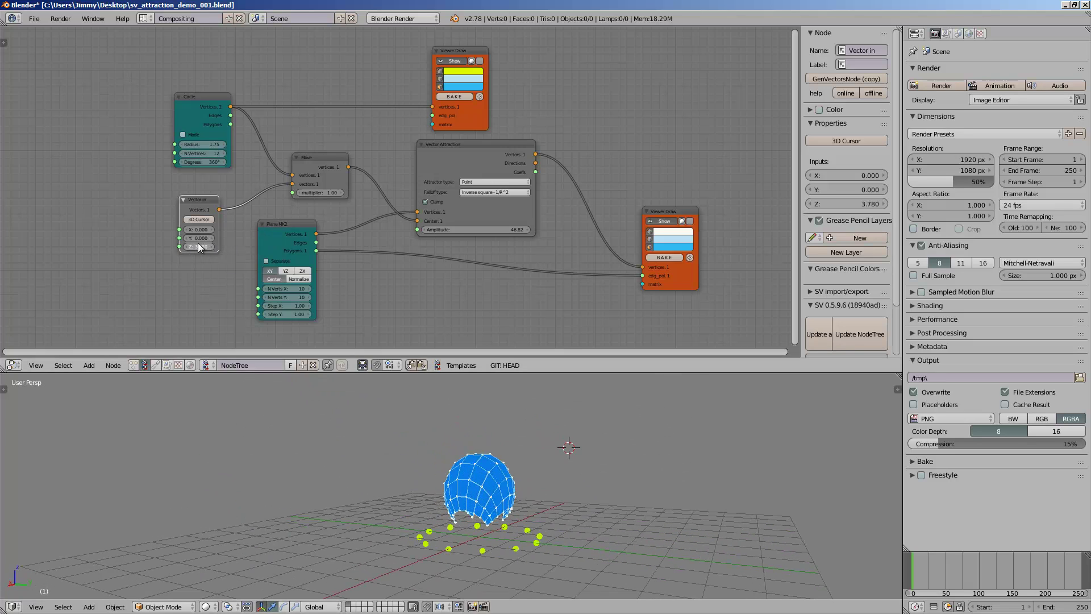
{"action": "mouse_move", "coordinate": [199, 247]}
{"action": "left_mouse_down"}
{"action": "mouse_move", "coordinate": [204, 240]}
{"action": "mouse_move", "coordinate": [180, 236]}
{"action": "left_mouse_up"}
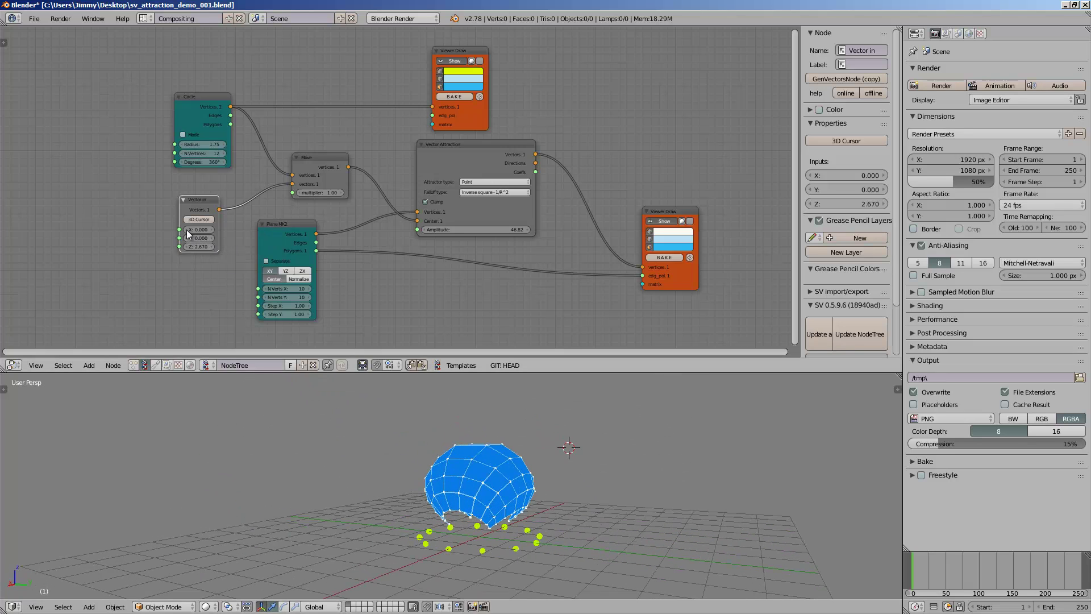
Step: Route the Move node's vertices into the yellow-point Viewer Draw and set the Vector in's Z to 2.82
{"action": "left_click", "coordinate": [344, 166], "text": "ctrl+shift"}
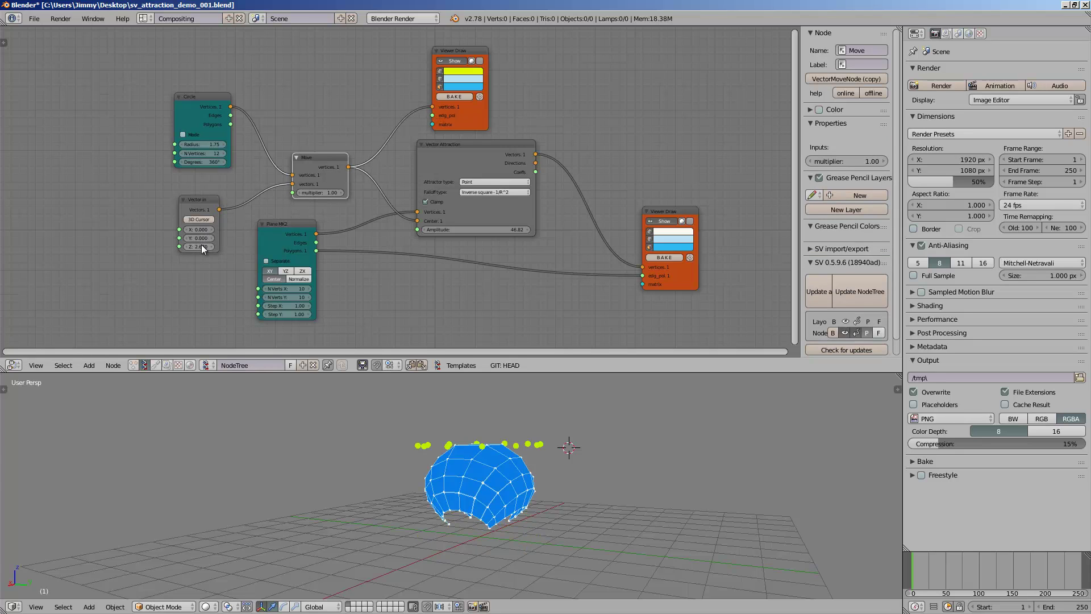
{"action": "left_click_drag", "start_coordinate": [202, 244], "coordinate": [227, 237]}
{"action": "middle_click_drag", "start_coordinate": [439, 411], "coordinate": [494, 430]}
Step: Save the file on the Desktop as a new version named sv_attraction_demo_002.blend
{"action": "key", "text": "ctrl+s"}
{"action": "left_click", "coordinate": [492, 429]}
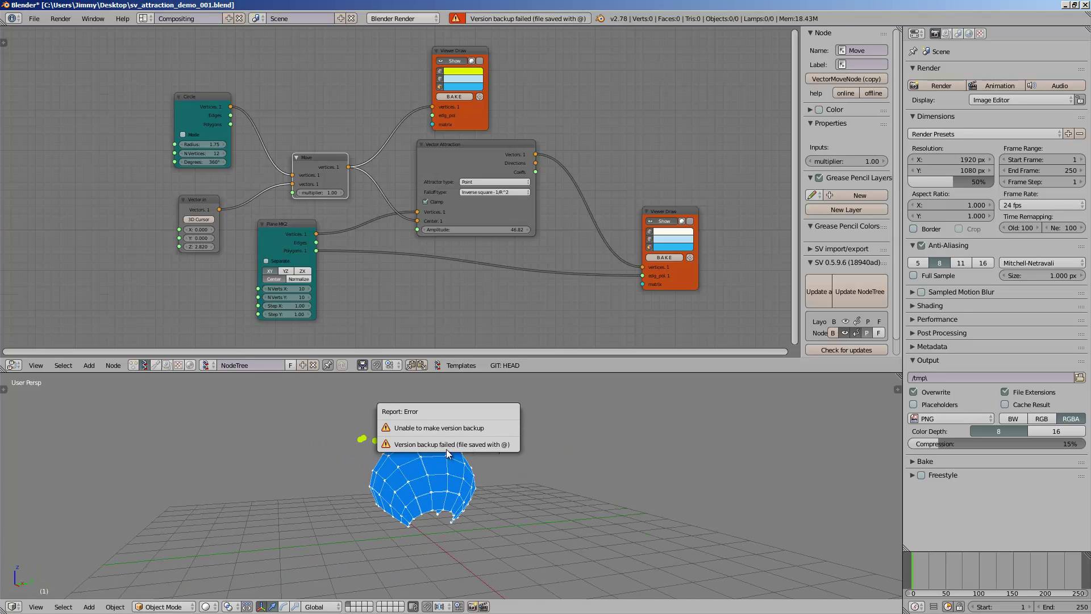
{"action": "middle_click_drag", "start_coordinate": [412, 466], "coordinate": [335, 482]}
{"action": "left_click", "coordinate": [35, 18]}
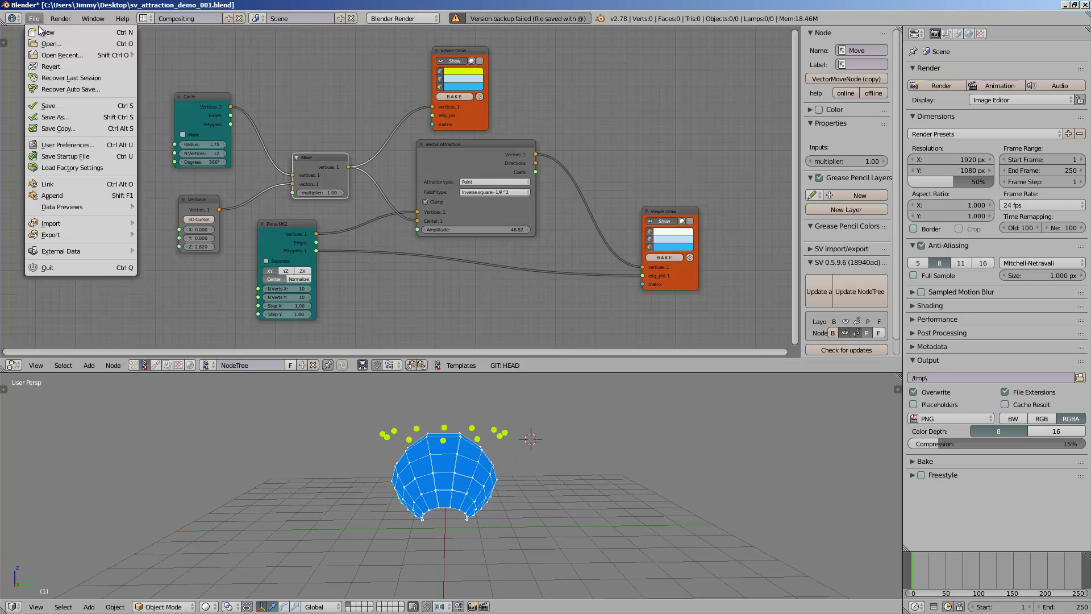
{"action": "left_click", "coordinate": [79, 116]}
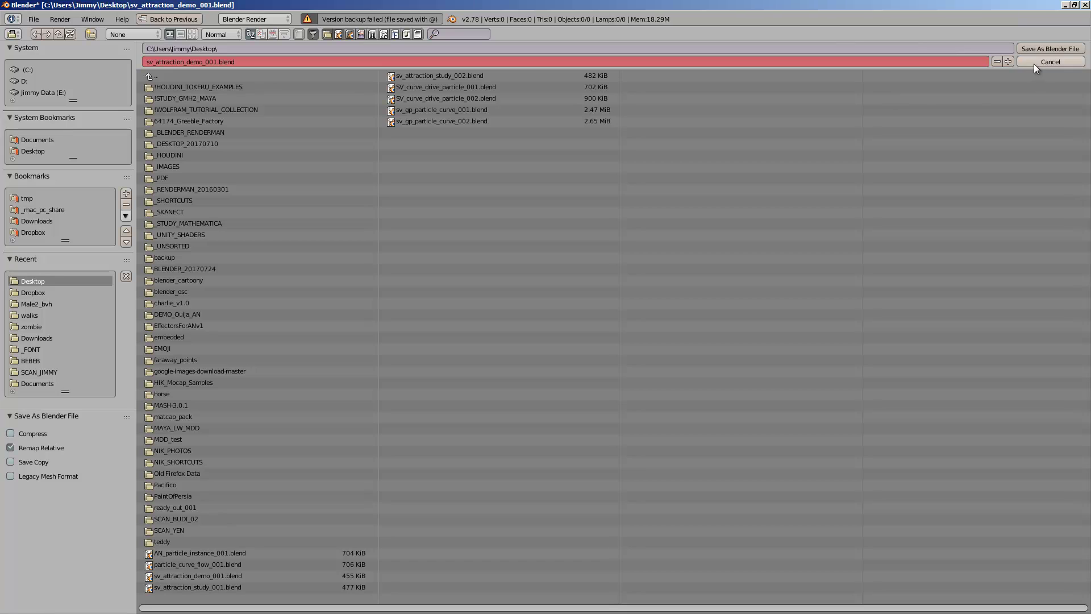
{"action": "left_click", "coordinate": [1011, 62]}
{"action": "left_click", "coordinate": [1034, 49]}
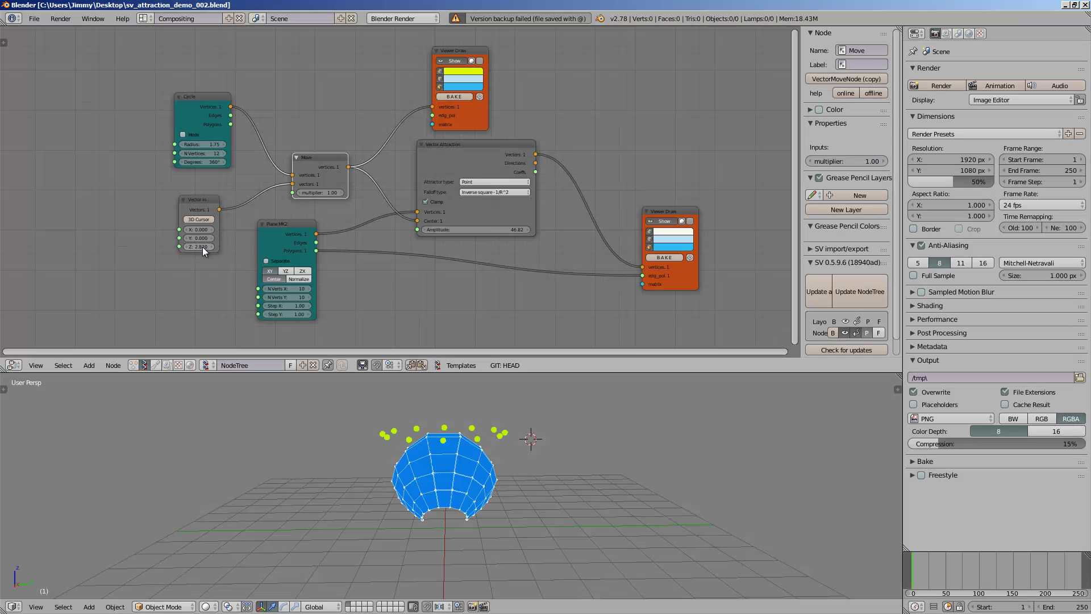
Step: Set the Vector in's Z to 2.84 and the Circle's Radius to 1.21
{"action": "left_click_drag", "start_coordinate": [202, 247], "coordinate": [212, 244]}
{"action": "mouse_move", "coordinate": [206, 145]}
{"action": "left_mouse_down"}
{"action": "mouse_move", "coordinate": [249, 141]}
{"action": "mouse_move", "coordinate": [193, 141]}
{"action": "mouse_move", "coordinate": [251, 138]}
{"action": "mouse_move", "coordinate": [198, 134]}
{"action": "left_mouse_up"}
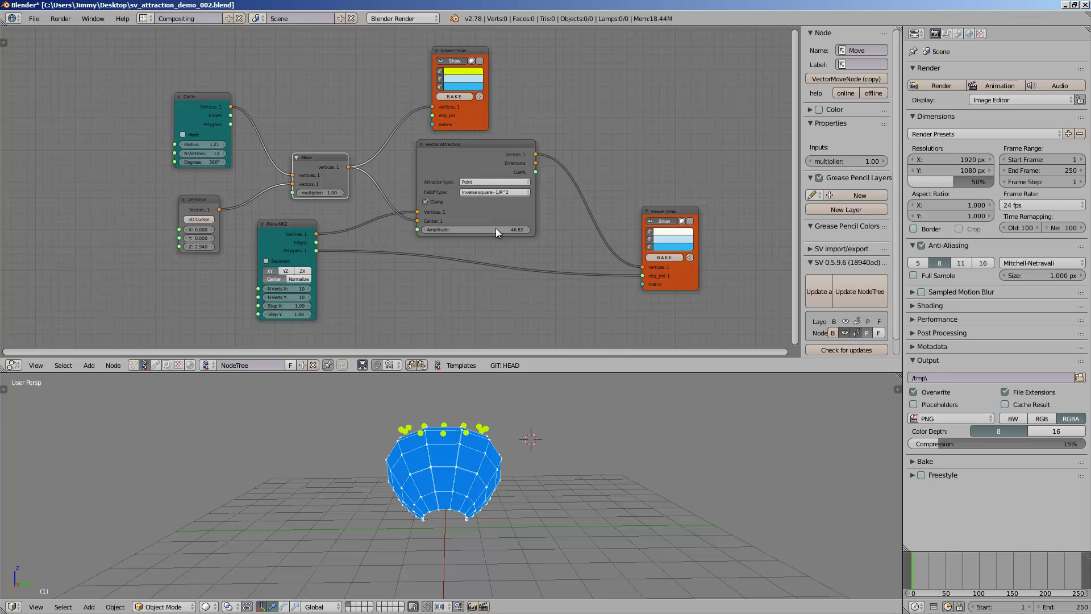
Step: Try high and low Amplitude values on the Vector Attraction, settle on 37.97, and reposition the node slightly
{"action": "left_click_drag", "start_coordinate": [466, 230], "coordinate": [78, 201]}
{"action": "left_click_drag", "start_coordinate": [973, 180], "coordinate": [496, 233]}
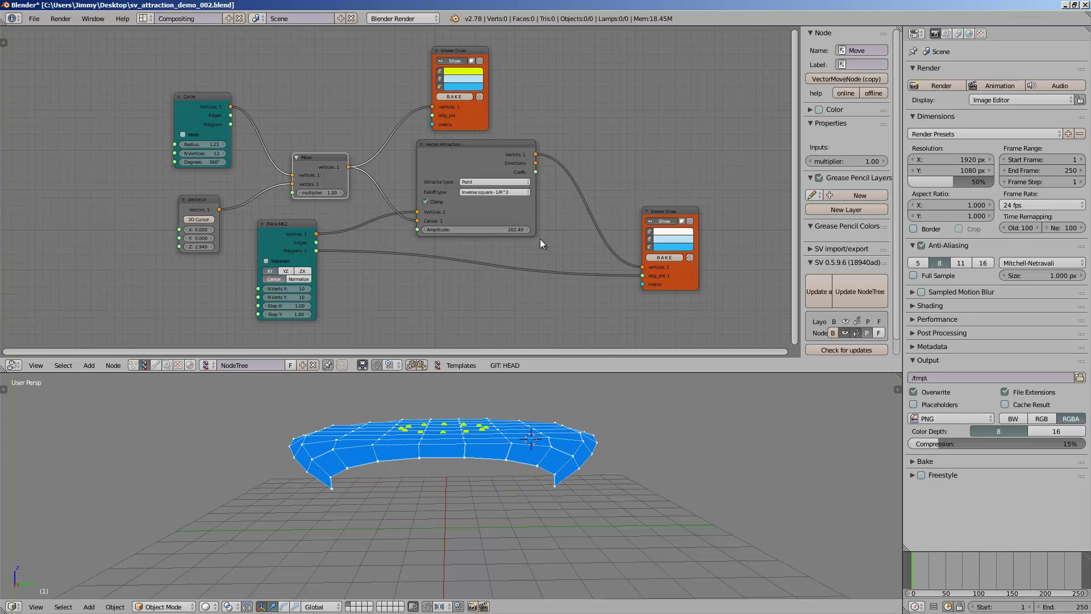
{"action": "left_click_drag", "start_coordinate": [774, 221], "coordinate": [867, 584]}
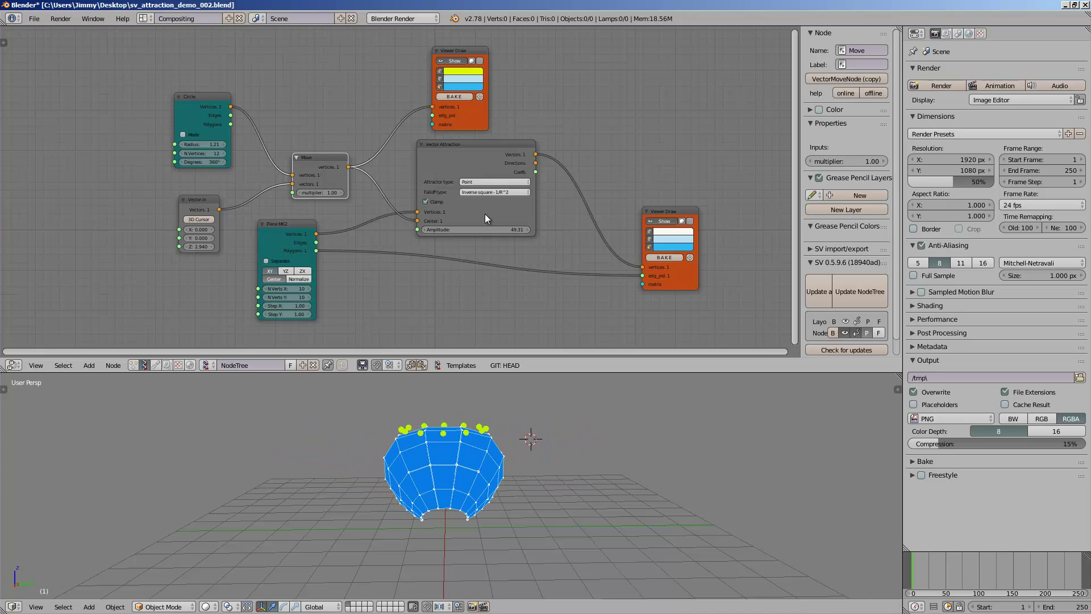
{"action": "left_click_drag", "start_coordinate": [359, 221], "coordinate": [284, 215]}
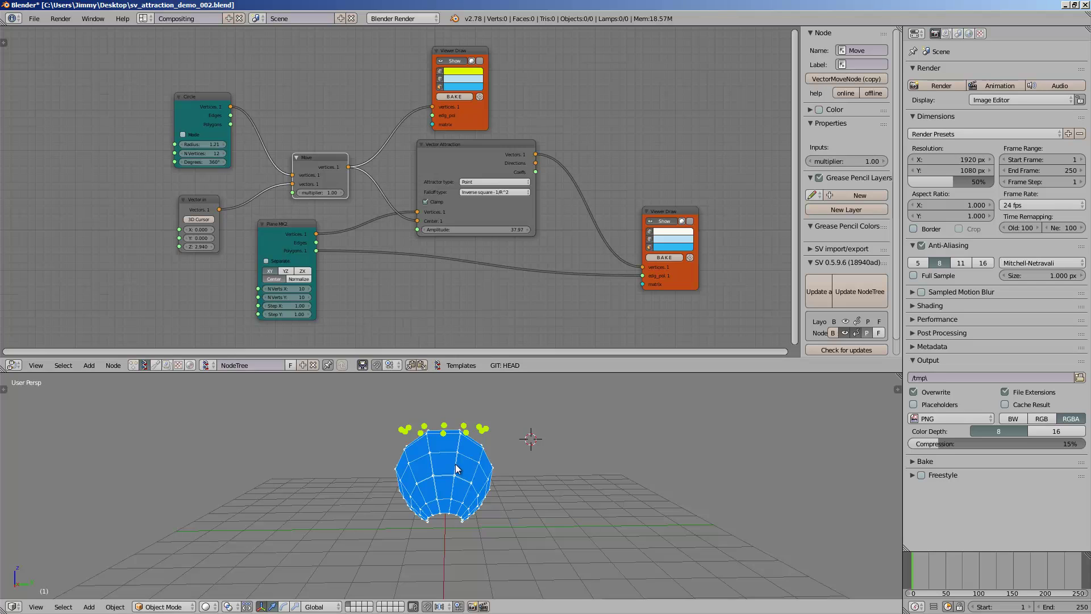
{"action": "middle_click_drag", "start_coordinate": [456, 464], "coordinate": [501, 449]}
{"action": "left_click", "coordinate": [465, 164]}
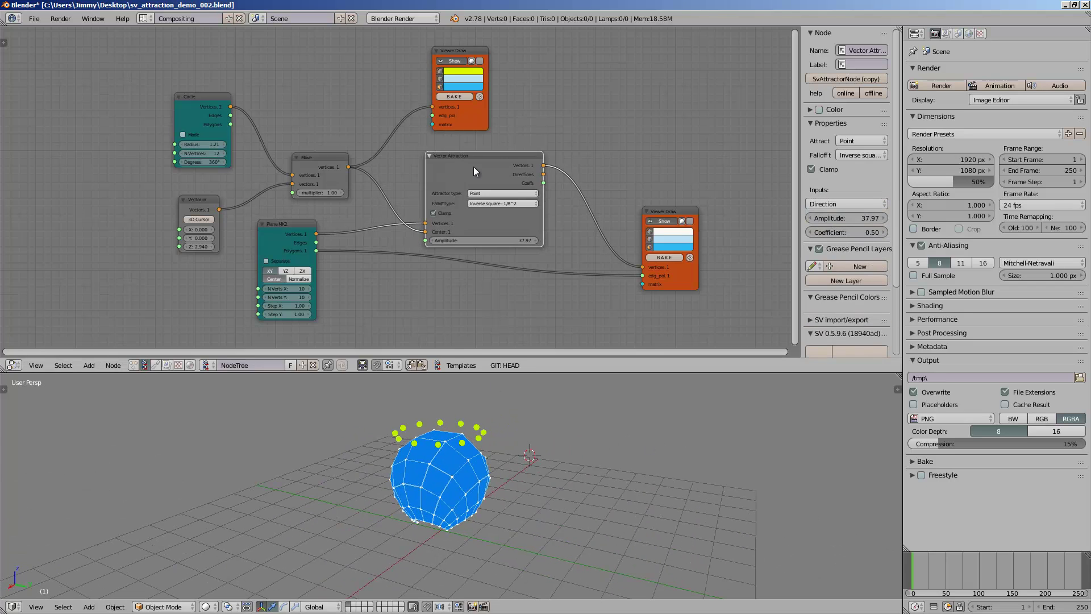
Step: Reposition the Vector Attraction node and move the plane's Viewer Draw node farther along to leave room for another node
{"action": "middle_click_drag", "start_coordinate": [473, 166], "coordinate": [374, 210]}
{"action": "left_click_drag", "start_coordinate": [570, 258], "coordinate": [577, 245]}
{"action": "middle_click_drag", "start_coordinate": [575, 244], "coordinate": [615, 203]}
{"action": "left_click_drag", "start_coordinate": [415, 174], "coordinate": [435, 168]}
{"action": "scroll", "coordinate": [435, 192], "scroll_direction": "up", "scroll_amount": 2}
{"action": "middle_click_drag", "start_coordinate": [449, 208], "coordinate": [456, 210]}
{"action": "middle_click_drag", "start_coordinate": [497, 165], "coordinate": [464, 169]}
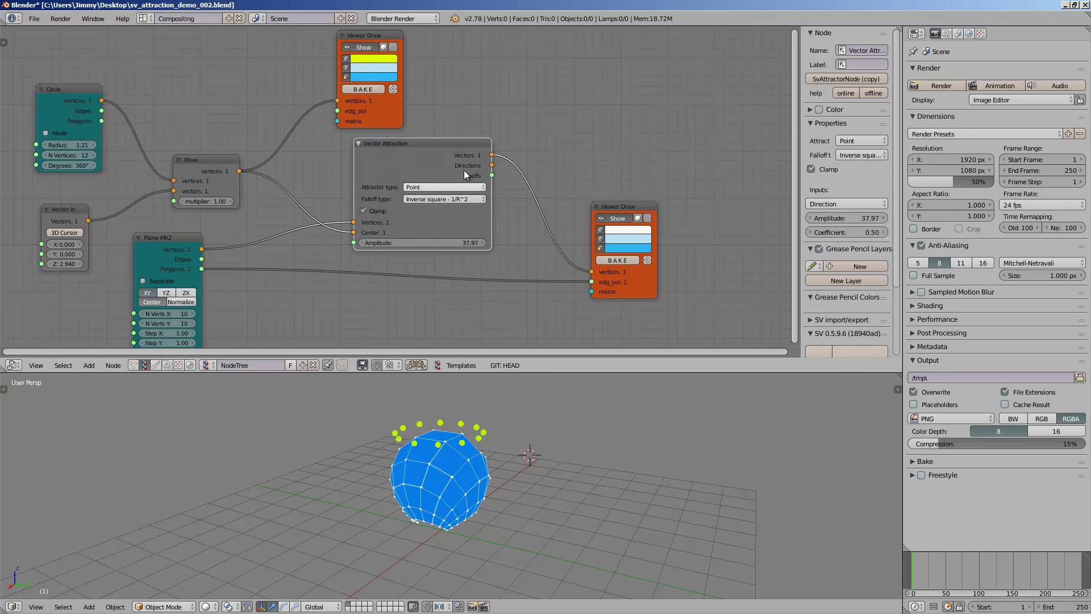
{"action": "left_click_drag", "start_coordinate": [464, 169], "coordinate": [444, 169]}
{"action": "middle_click_drag", "start_coordinate": [510, 152], "coordinate": [506, 155]}
{"action": "left_click_drag", "start_coordinate": [597, 210], "coordinate": [694, 212]}
{"action": "key", "text": "alt+space"}
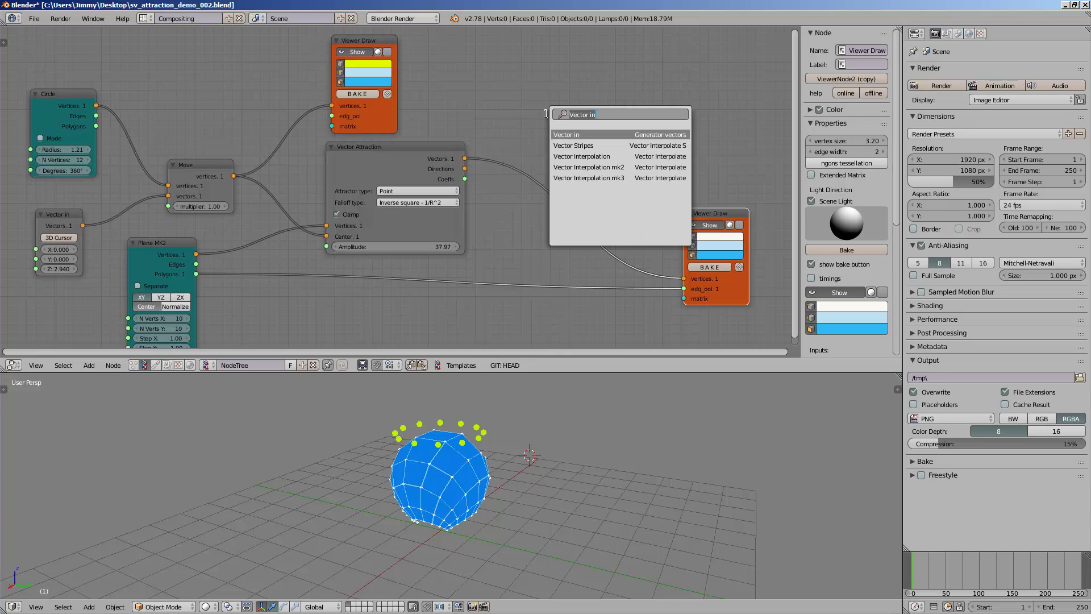
{"action": "type", "text": "vecto"}
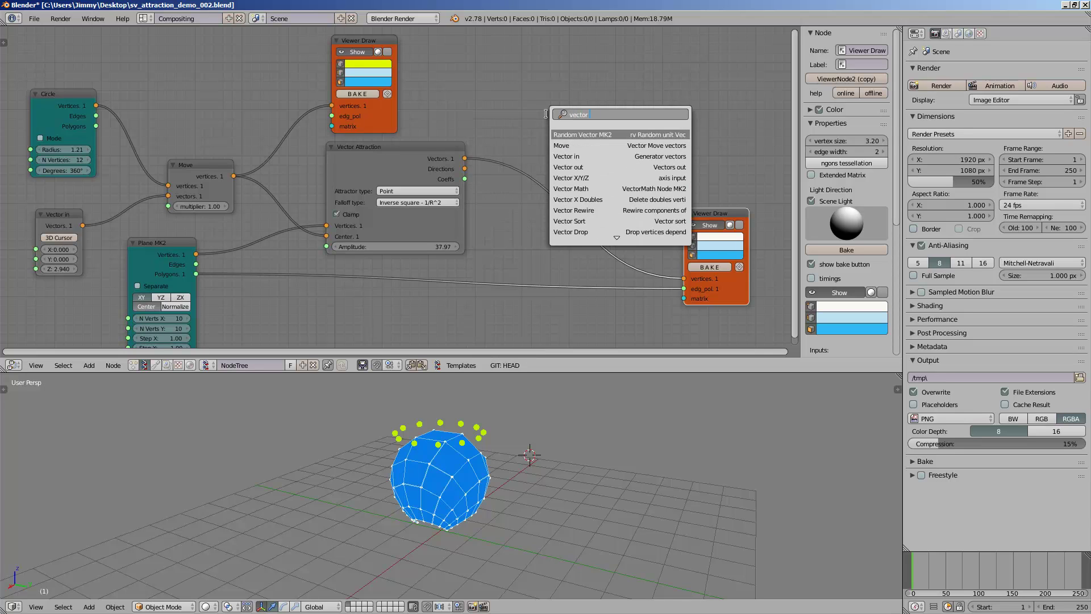
{"action": "key", "text": "Return"}
{"action": "left_click", "coordinate": [547, 114]}
{"action": "key", "text": "x"}
{"action": "key", "text": "alt+space"}
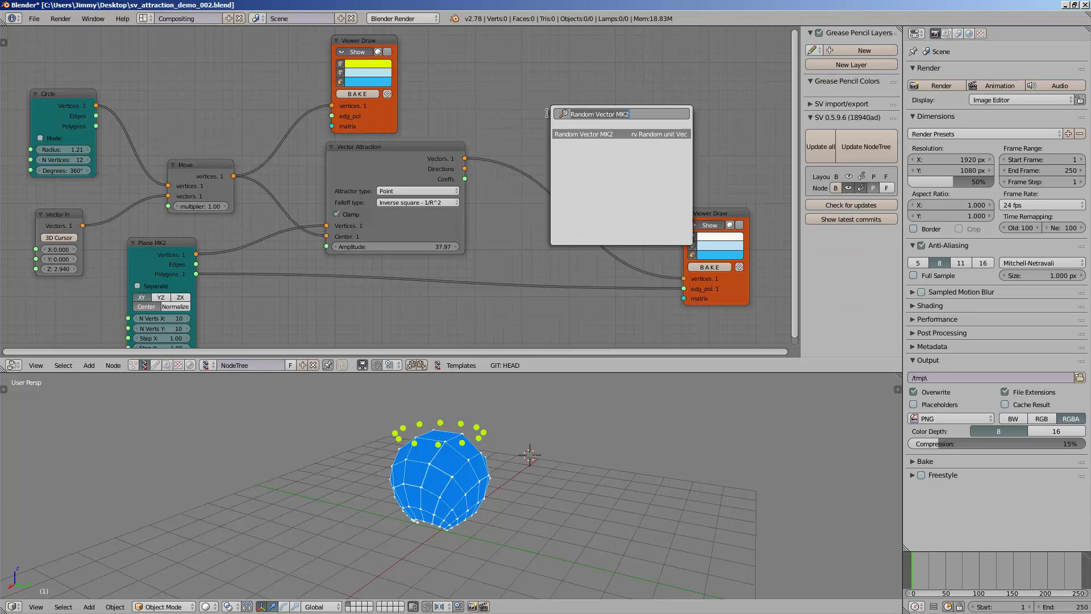
{"action": "type", "text": "vector mo"}
{"action": "key", "text": "Return"}
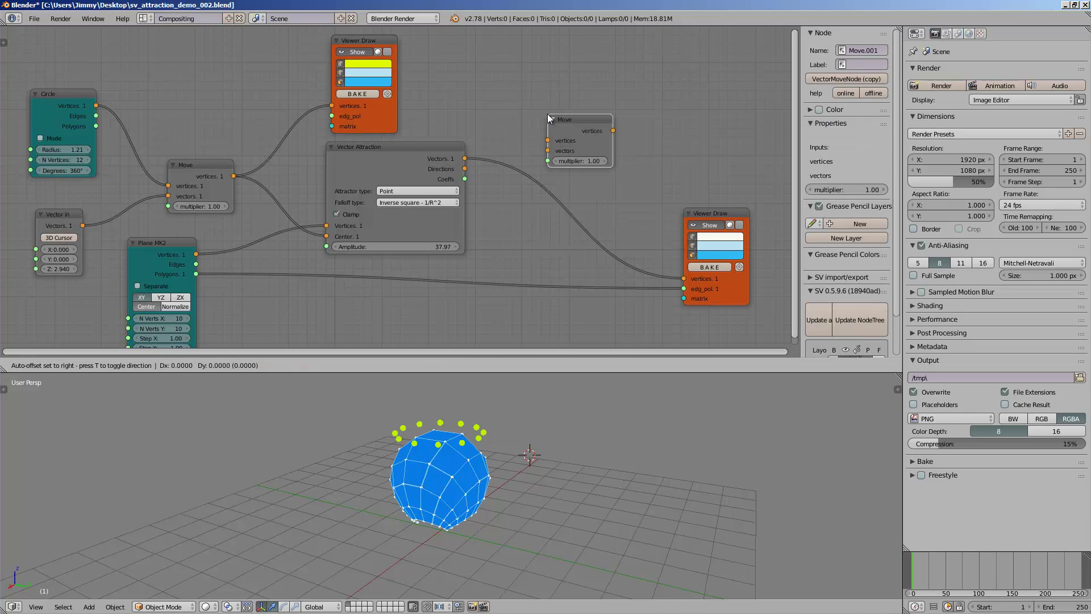
{"action": "left_click", "coordinate": [595, 125]}
{"action": "key", "text": "x"}
Step: Add a Vector Math node between the Vector Attraction and the plane's Viewer Draw, with its function set to Add
{"action": "key", "text": "alt+space"}
{"action": "type", "text": "vector ma"}
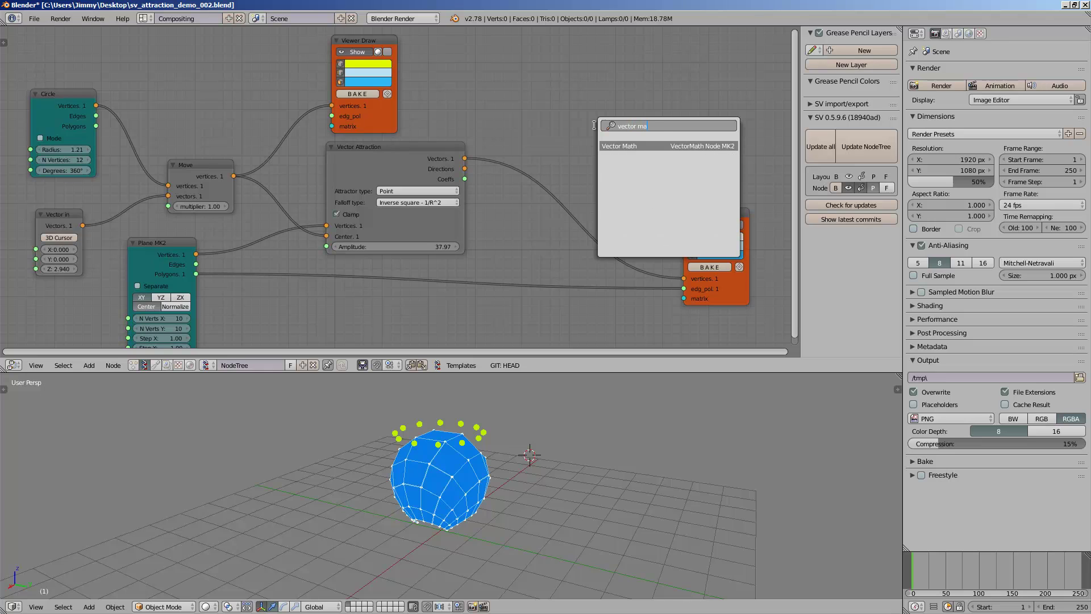
{"action": "key", "text": "Return"}
{"action": "left_click", "coordinate": [596, 125]}
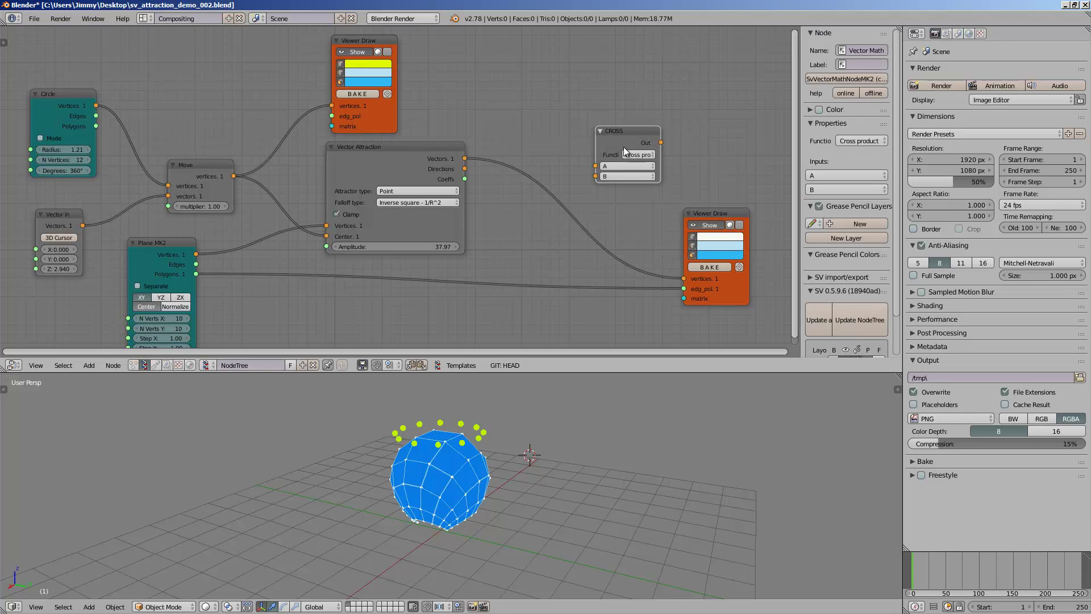
{"action": "left_click", "coordinate": [638, 154]}
{"action": "left_click", "coordinate": [647, 184]}
Step: Feed the Plane's vertices and the Vector Attraction's vectors into the ADD node, and its output into the plane's Viewer Draw vertices
{"action": "left_click_drag", "start_coordinate": [196, 254], "coordinate": [208, 249]}
{"action": "left_click_drag", "start_coordinate": [601, 164], "coordinate": [600, 166]}
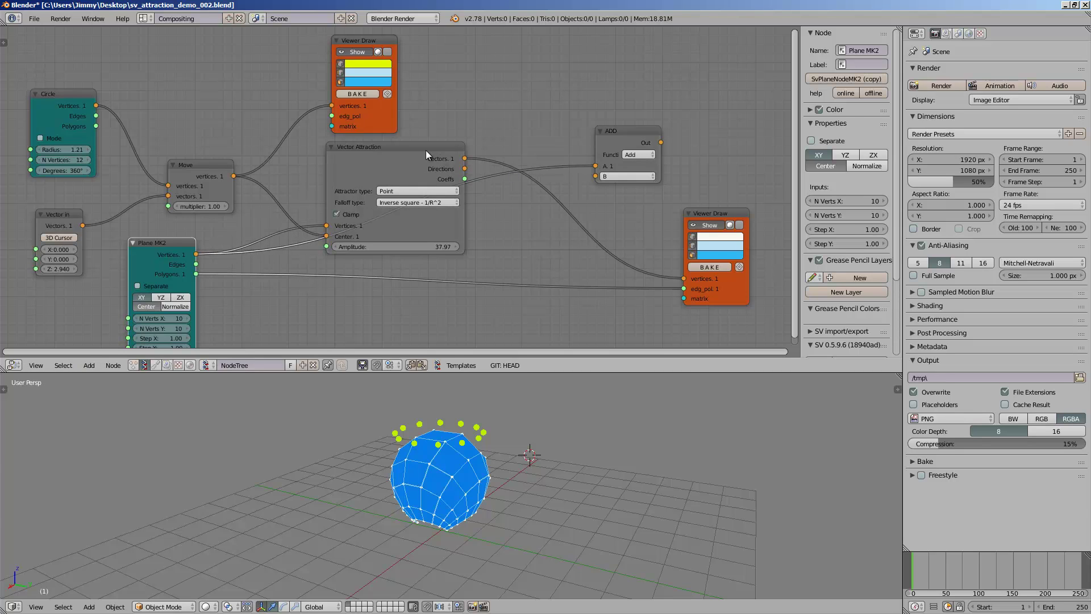
{"action": "mouse_move", "coordinate": [410, 152]}
{"action": "left_mouse_down"}
{"action": "mouse_move", "coordinate": [420, 165]}
{"action": "mouse_move", "coordinate": [593, 176]}
{"action": "mouse_move", "coordinate": [569, 176]}
{"action": "mouse_move", "coordinate": [654, 233]}
{"action": "mouse_move", "coordinate": [677, 277]}
{"action": "left_mouse_up"}
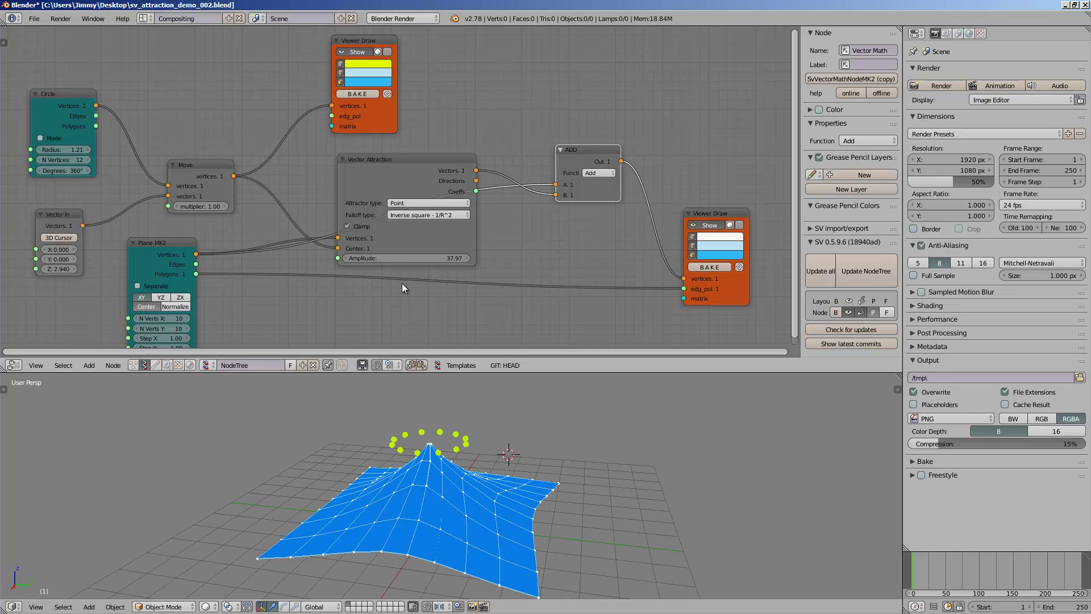
Step: Set the Vector Attraction's Amplitude to 36.29 and the Vector in's X to 0.09 and Z to 2.97
{"action": "left_click_drag", "start_coordinate": [410, 249], "coordinate": [432, 250]}
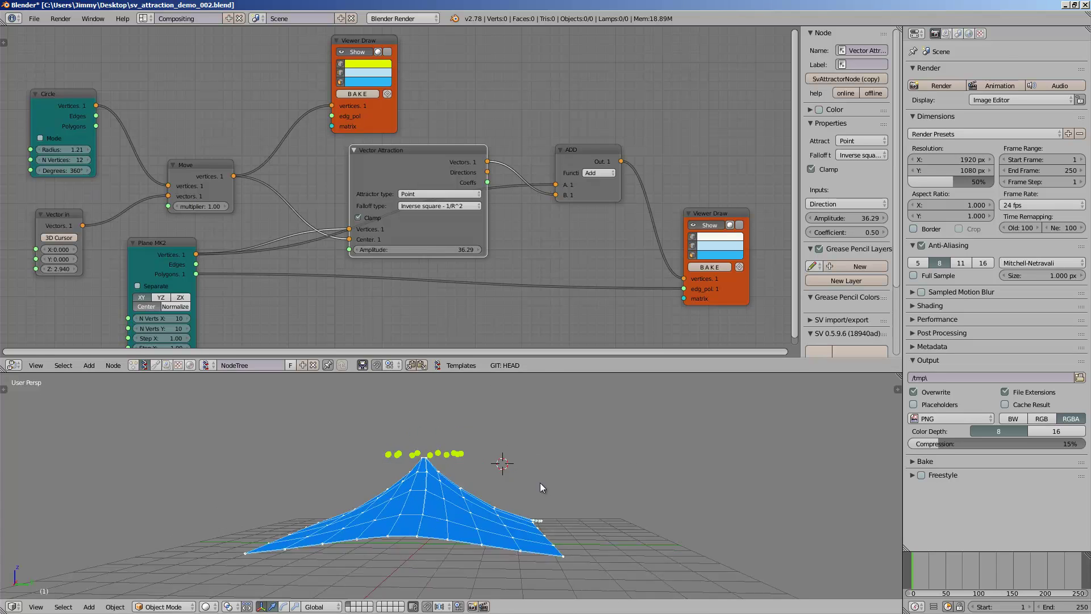
{"action": "middle_click_drag", "start_coordinate": [528, 489], "coordinate": [444, 518]}
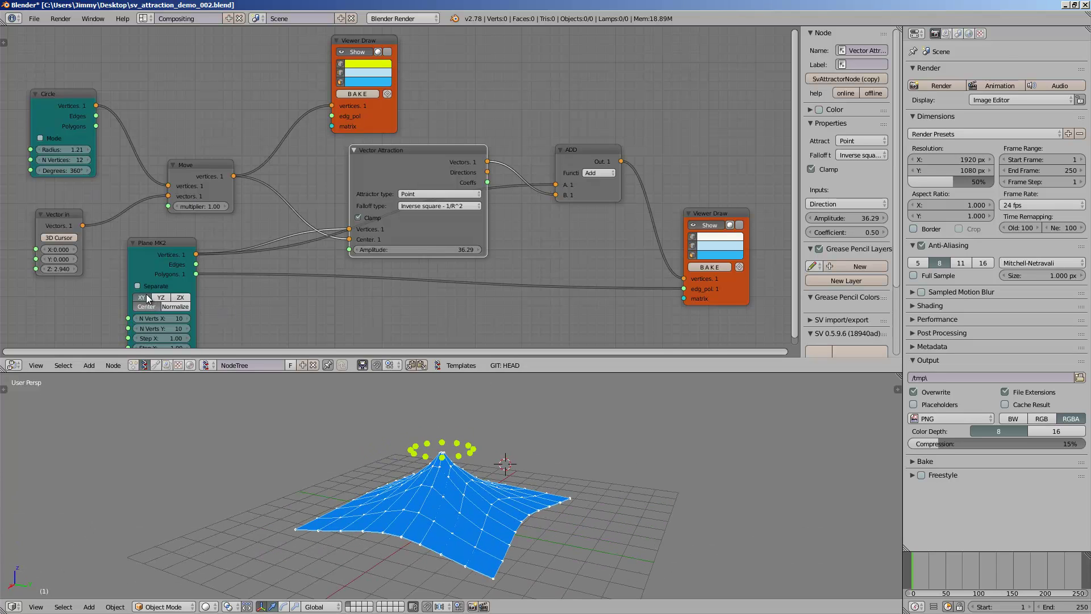
{"action": "middle_click_drag", "start_coordinate": [147, 298], "coordinate": [159, 269]}
{"action": "left_click_drag", "start_coordinate": [77, 239], "coordinate": [55, 205]}
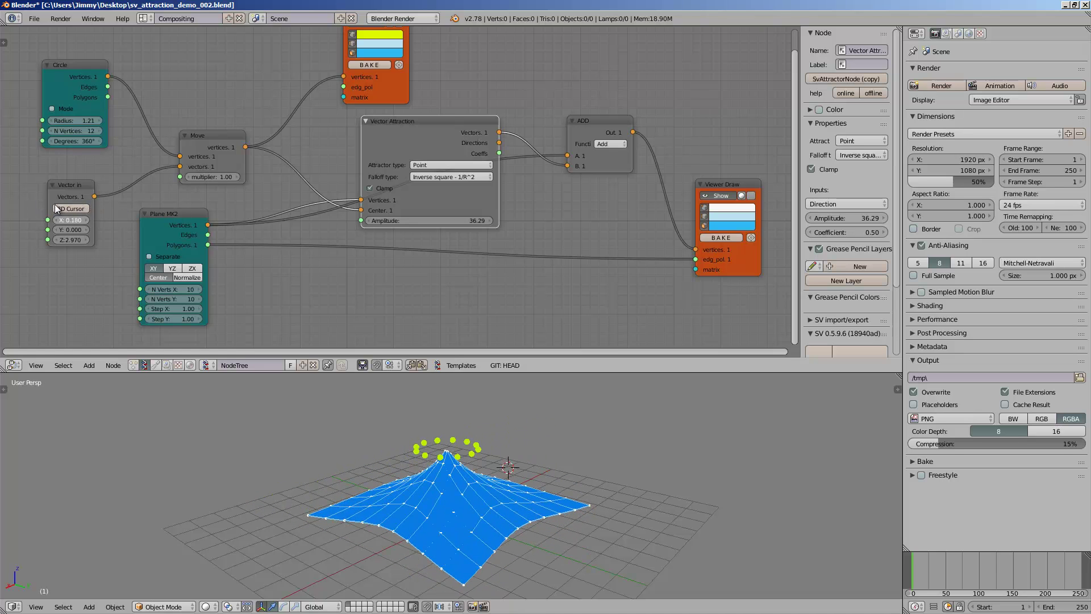
Step: Set the Vector Attraction's falloff to Gauss - Exp(-R^2/2), with Amplitude 26.66 and Coefficient 0.47
{"action": "scroll", "coordinate": [318, 226], "scroll_direction": "up", "scroll_amount": 9}
{"action": "middle_click_drag", "start_coordinate": [511, 189], "coordinate": [353, 185]}
{"action": "left_click", "coordinate": [334, 158]}
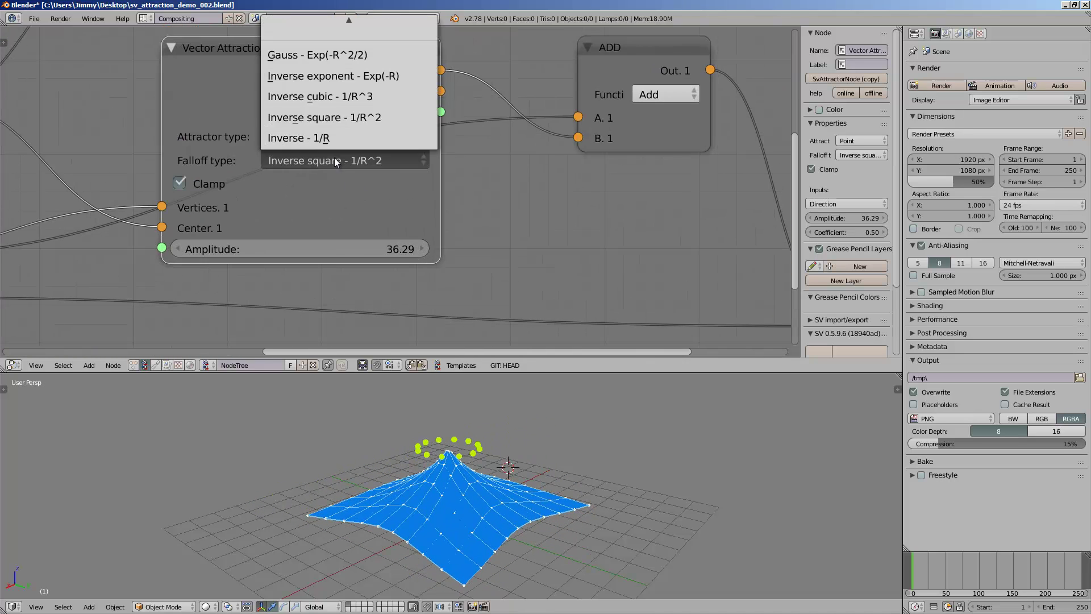
{"action": "left_click", "coordinate": [322, 55]}
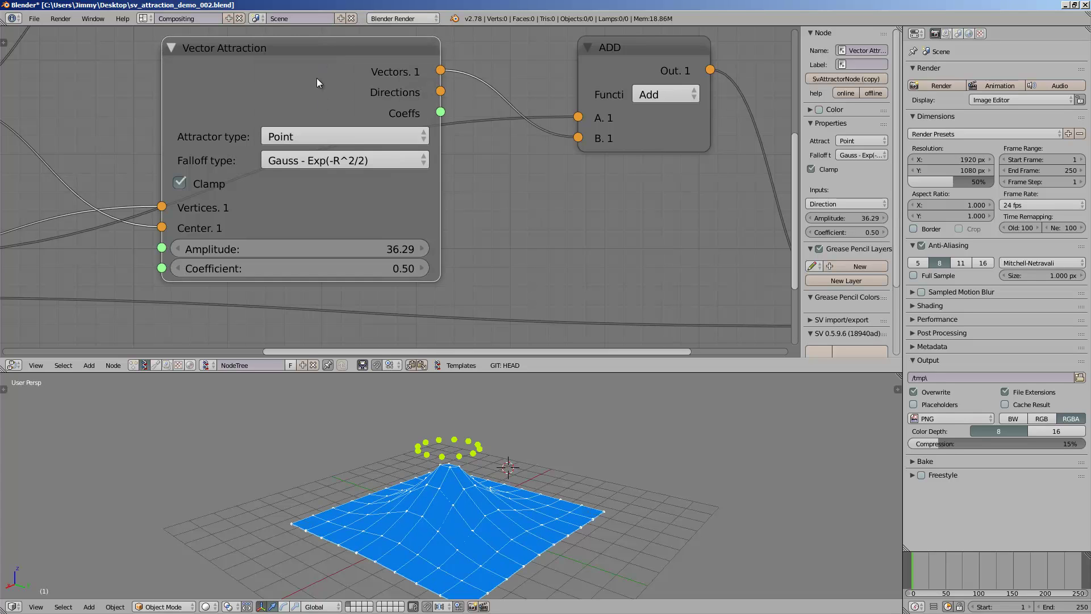
{"action": "left_click", "coordinate": [333, 160]}
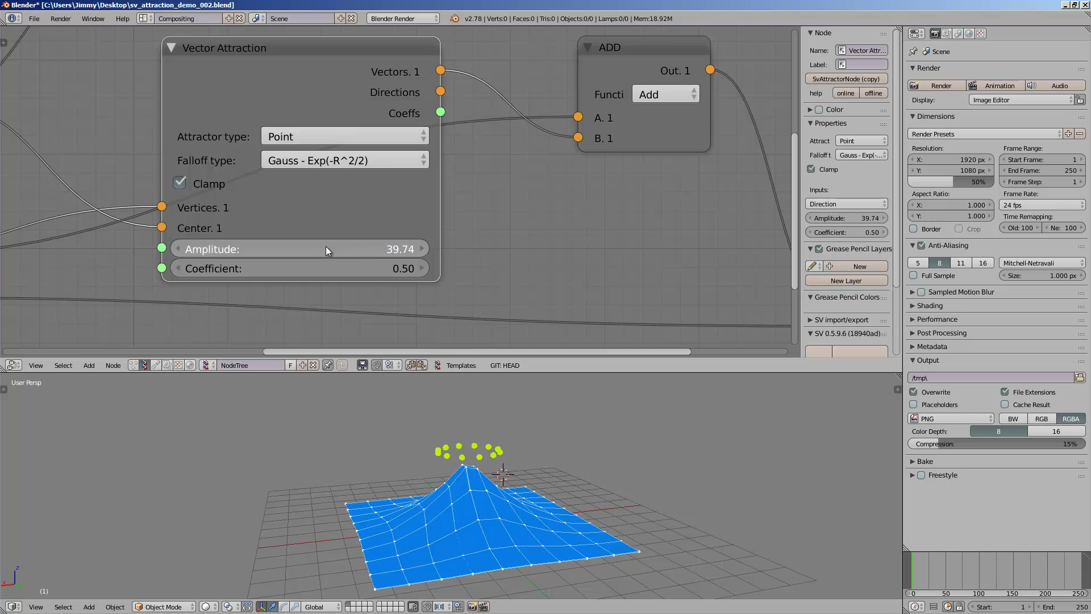
{"action": "mouse_move", "coordinate": [325, 247]}
{"action": "left_mouse_down"}
{"action": "mouse_move", "coordinate": [296, 248]}
{"action": "mouse_move", "coordinate": [342, 260]}
{"action": "left_mouse_up"}
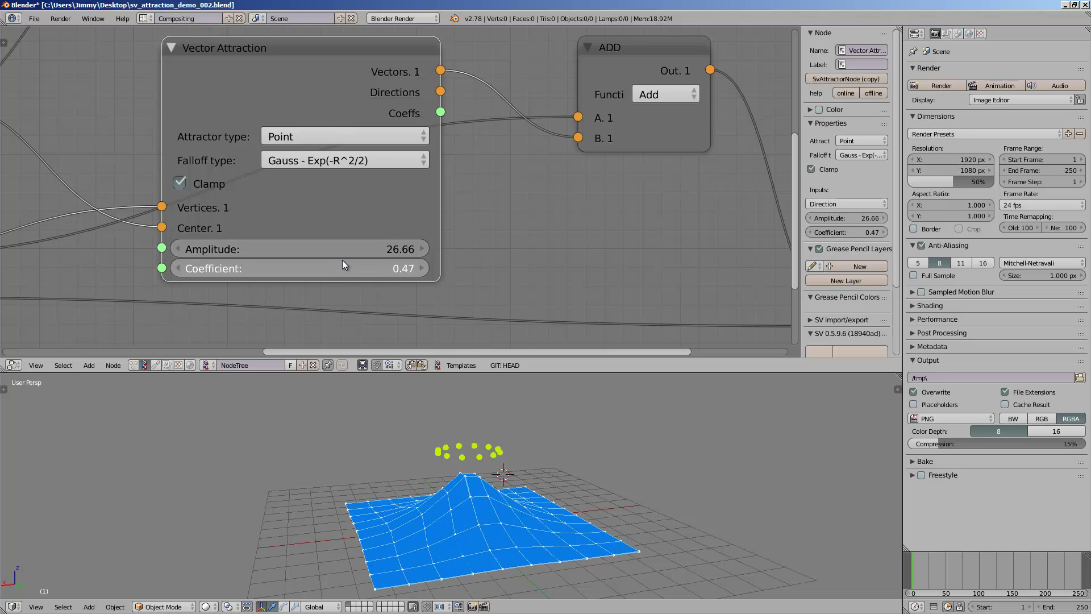
Step: Compare the Inverse, Inverse square, Inverse cubic and Inverse exponent falloff types, and return to Gauss
{"action": "middle_click_drag", "start_coordinate": [201, 243], "coordinate": [361, 250]}
{"action": "scroll", "coordinate": [360, 250], "scroll_direction": "up", "scroll_amount": 1}
{"action": "left_click", "coordinate": [498, 158]}
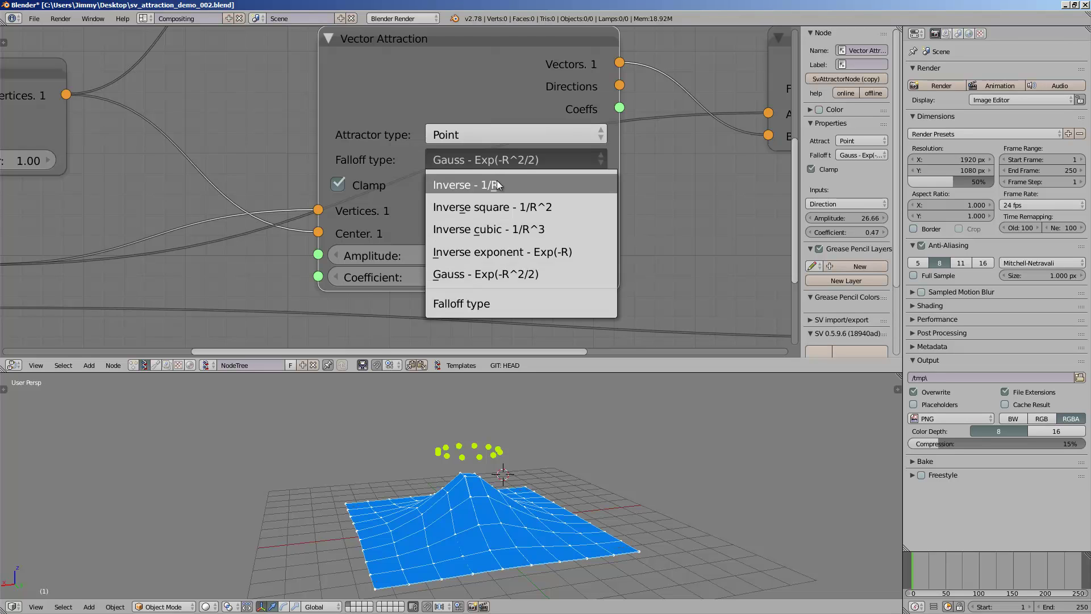
{"action": "left_click", "coordinate": [497, 184]}
{"action": "left_click", "coordinate": [506, 161]}
{"action": "left_click", "coordinate": [505, 207]}
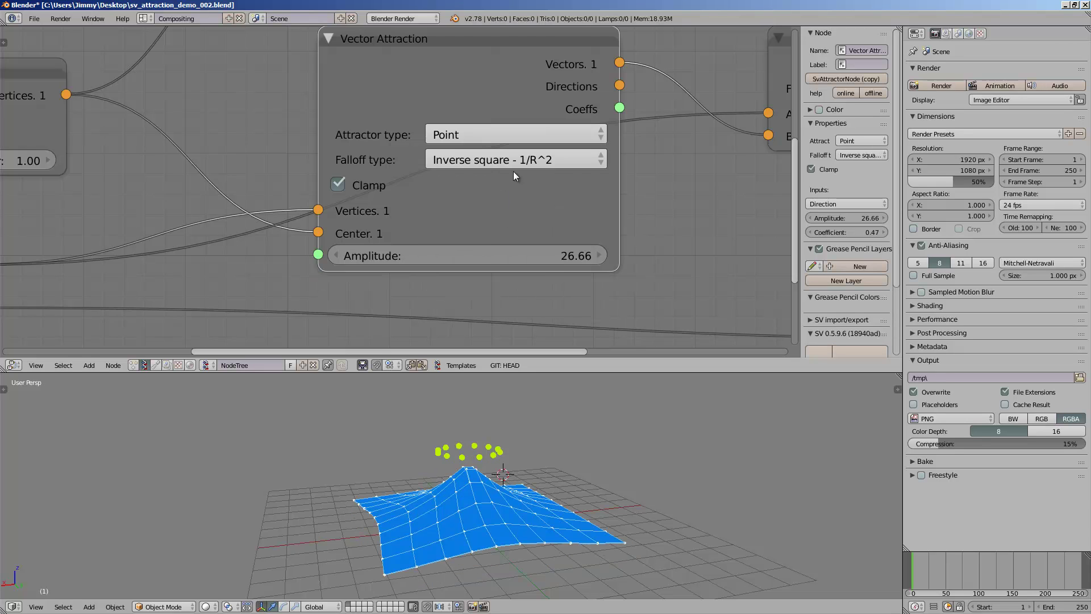
{"action": "left_click", "coordinate": [513, 170]}
{"action": "left_click", "coordinate": [512, 229]}
{"action": "left_click", "coordinate": [513, 170]}
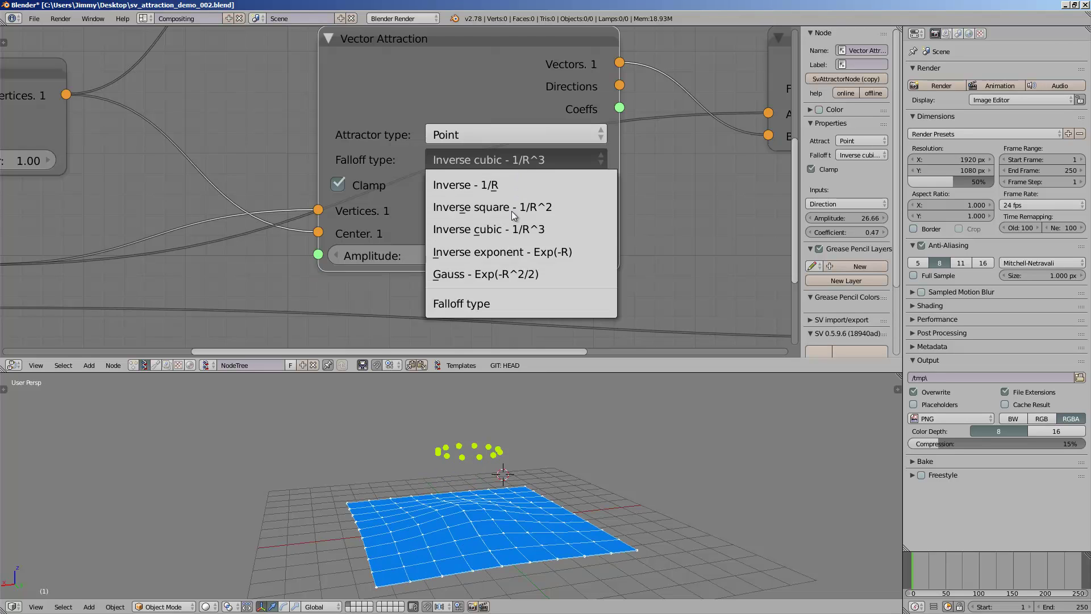
{"action": "left_click", "coordinate": [510, 252]}
{"action": "left_click", "coordinate": [510, 162]}
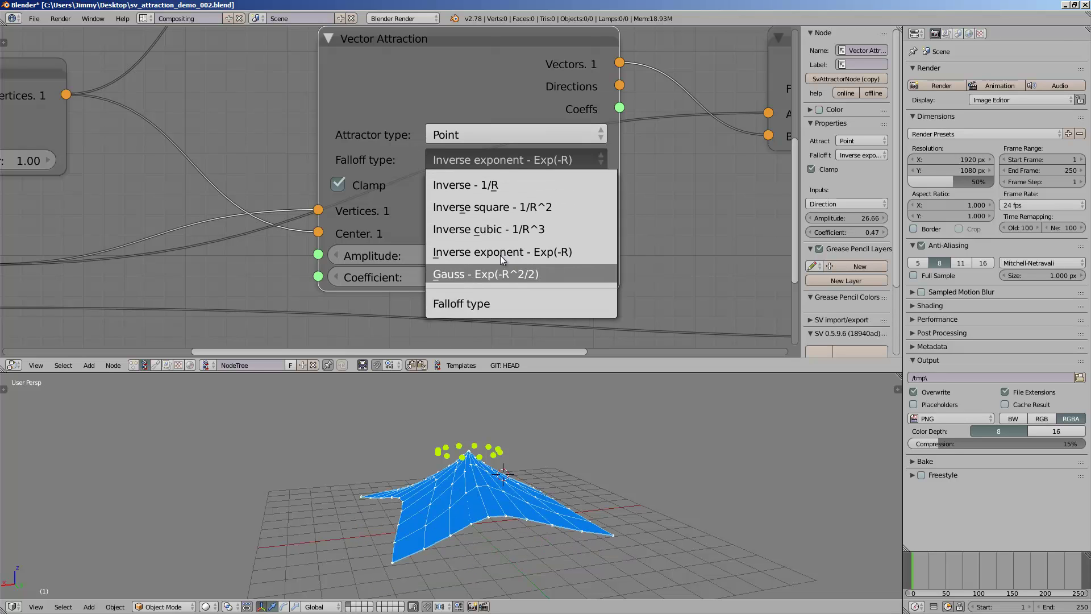
{"action": "left_click", "coordinate": [500, 274]}
{"action": "middle_click_drag", "start_coordinate": [493, 413], "coordinate": [472, 463]}
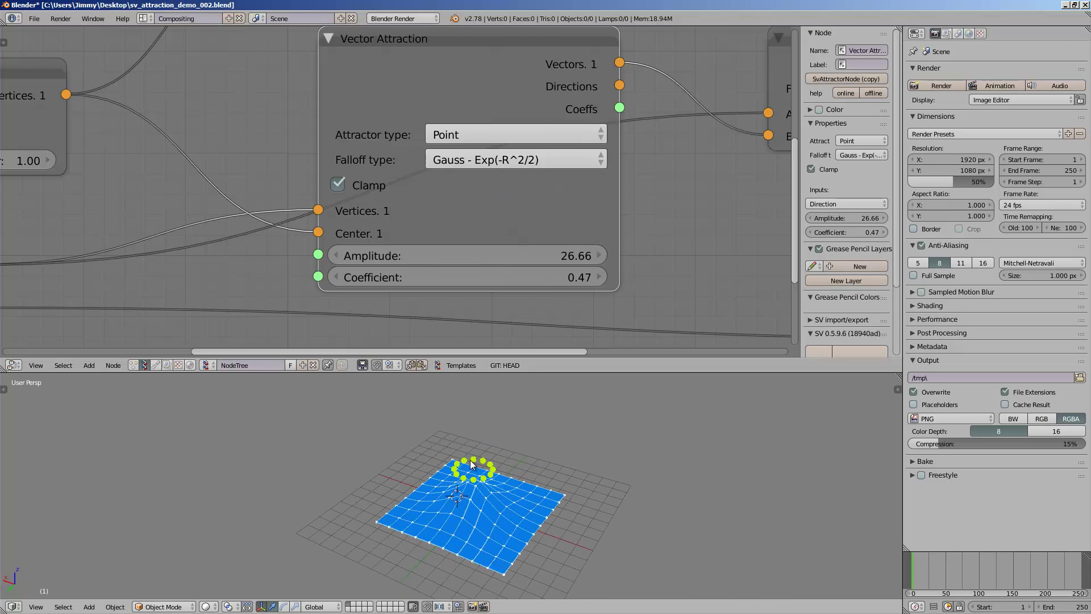
Step: Set the Circle's Radius to 2.05 and N Vertices to 10, and save the file
{"action": "left_click_drag", "start_coordinate": [495, 250], "coordinate": [338, 236]}
{"action": "key", "text": "Escape"}
{"action": "middle_click_drag", "start_coordinate": [338, 236], "coordinate": [540, 194]}
{"action": "scroll", "coordinate": [540, 193], "scroll_direction": "down", "scroll_amount": 5}
{"action": "middle_click_drag", "start_coordinate": [116, 97], "coordinate": [231, 134]}
{"action": "mouse_move", "coordinate": [230, 97]}
{"action": "left_mouse_down"}
{"action": "mouse_move", "coordinate": [260, 100]}
{"action": "mouse_move", "coordinate": [246, 95]}
{"action": "mouse_move", "coordinate": [229, 108]}
{"action": "left_mouse_up"}
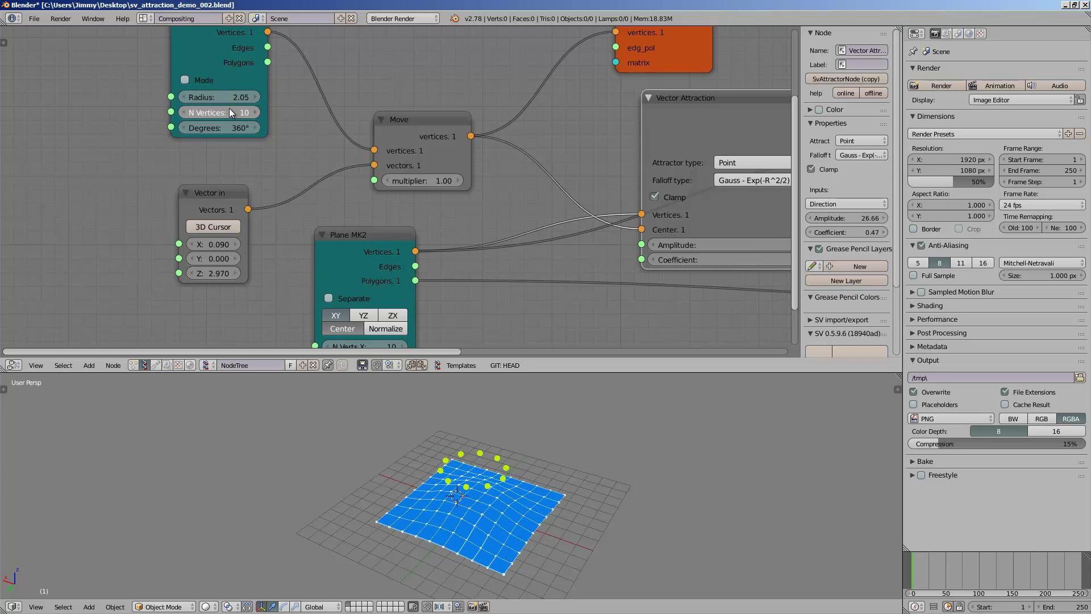
{"action": "key", "text": "ctrl+s"}
{"action": "left_click", "coordinate": [270, 180]}
Step: Refine the Plane MK2 grid to 20 vertices in X and Y with a step of 0.5 in both directions
{"action": "middle_click_drag", "start_coordinate": [373, 293], "coordinate": [330, 211]}
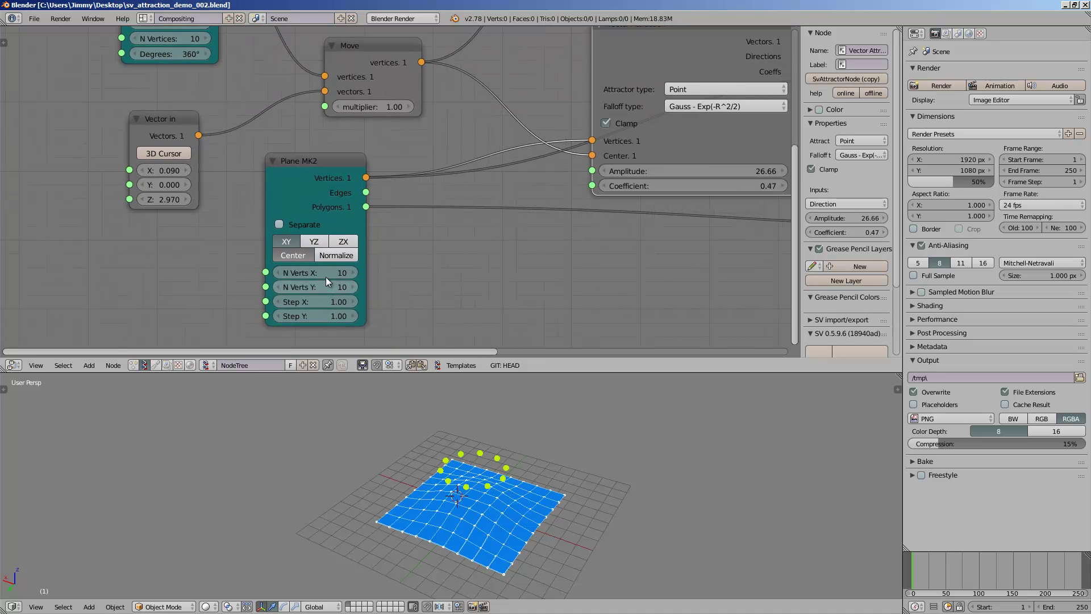
{"action": "key", "text": "Return"}
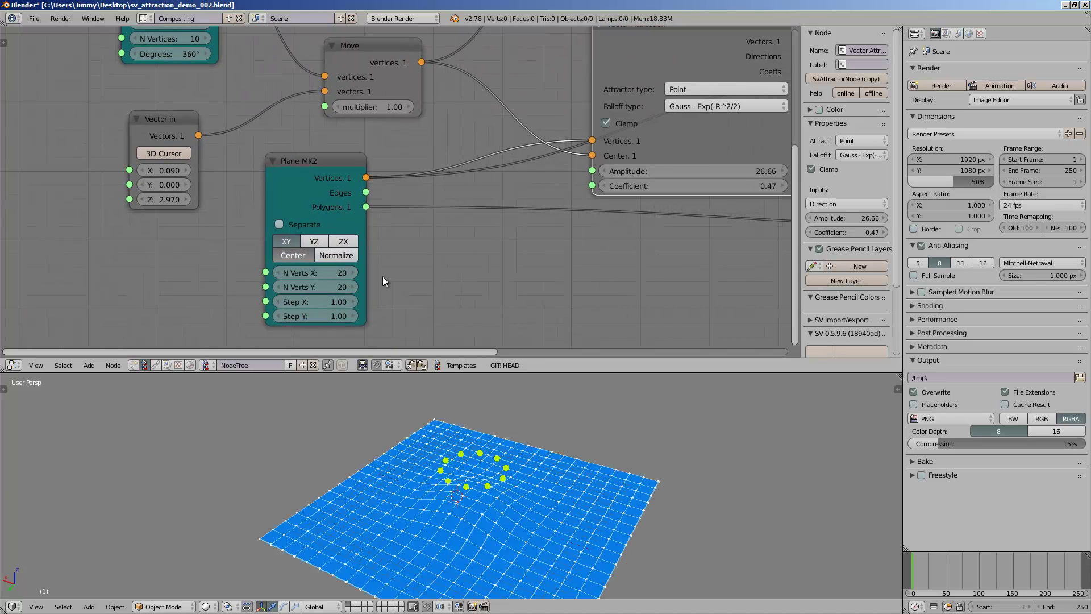
{"action": "left_click_drag", "start_coordinate": [333, 304], "coordinate": [332, 316]}
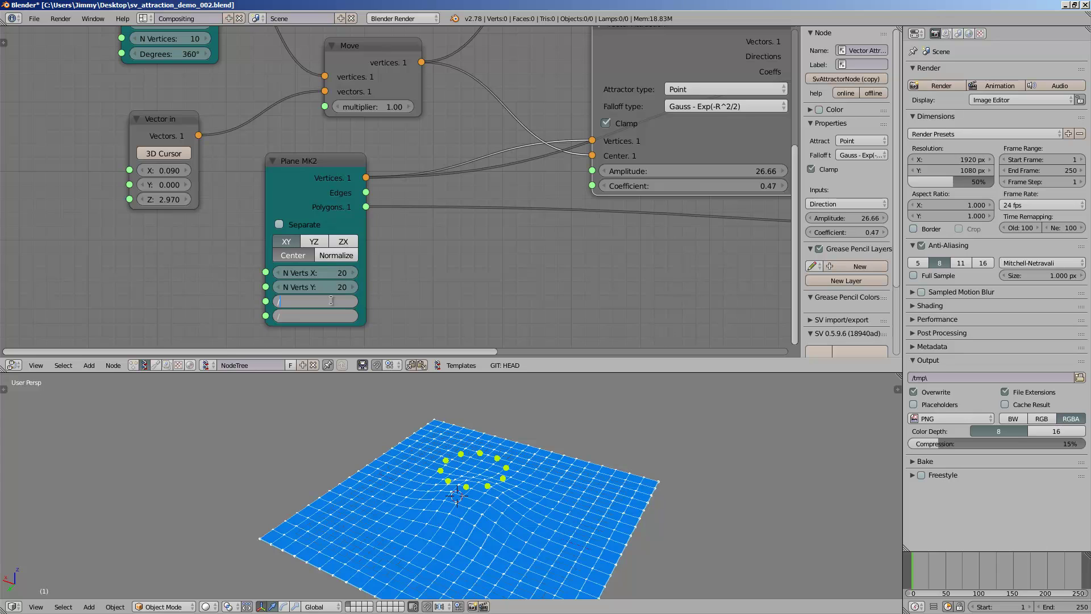
{"action": "type", "text": "0.5"}
{"action": "key", "text": "Return"}
{"action": "middle_click_drag", "start_coordinate": [454, 432], "coordinate": [428, 439]}
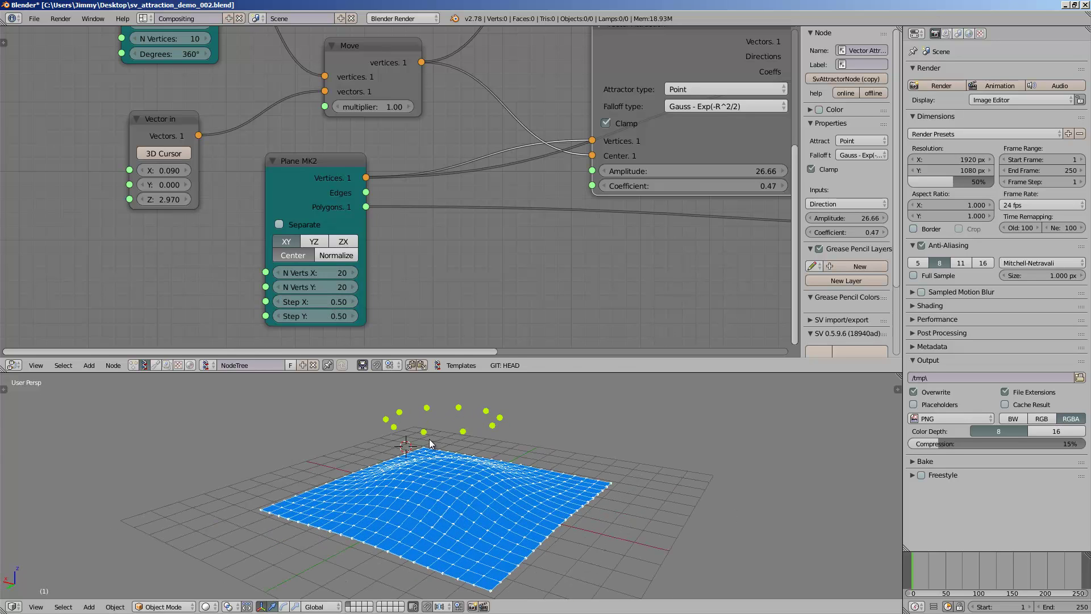
Step: Set the Vector in's X to 0.48 and Z to 2.43 and the Circle's Radius to 3.76, and save the file
{"action": "left_click_drag", "start_coordinate": [166, 194], "coordinate": [162, 164]}
{"action": "scroll", "coordinate": [149, 110], "scroll_direction": "down", "scroll_amount": 2}
{"action": "middle_click_drag", "start_coordinate": [143, 101], "coordinate": [120, 125]}
{"action": "left_click_drag", "start_coordinate": [180, 73], "coordinate": [210, 72]}
{"action": "middle_click_drag", "start_coordinate": [512, 500], "coordinate": [591, 599]}
{"action": "scroll", "coordinate": [641, 498], "scroll_direction": "down", "scroll_amount": 2}
{"action": "middle_click_drag", "start_coordinate": [642, 499], "coordinate": [562, 528]}
{"action": "key", "text": "ctrl+s"}
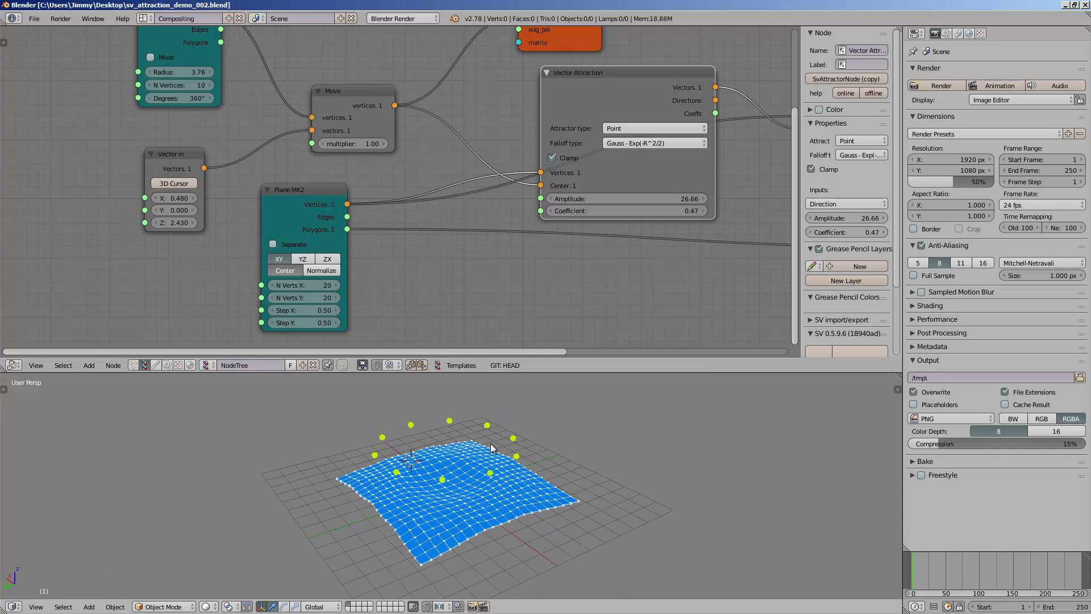
Step: Rearrange the ADD, Plane MK2 and plane Viewer Draw nodes to space out the node tree
{"action": "scroll", "coordinate": [561, 251], "scroll_direction": "down", "scroll_amount": 3}
{"action": "middle_click_drag", "start_coordinate": [561, 251], "coordinate": [351, 246]}
{"action": "middle_click_drag", "start_coordinate": [516, 441], "coordinate": [483, 392]}
{"action": "middle_click_drag", "start_coordinate": [480, 295], "coordinate": [475, 316]}
{"action": "left_click", "coordinate": [654, 180]}
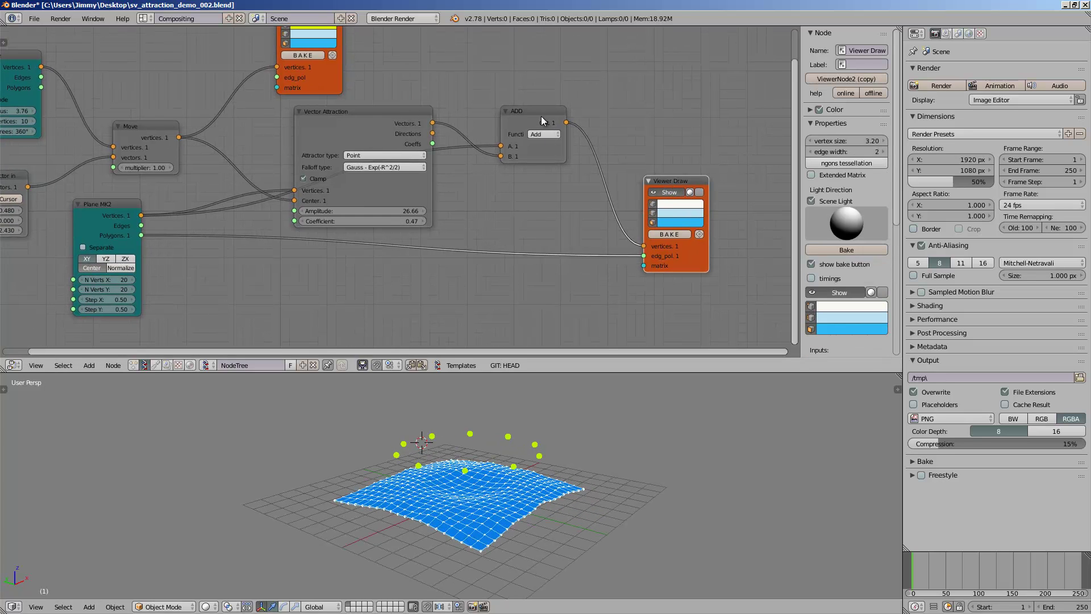
{"action": "left_click", "coordinate": [541, 116]}
{"action": "scroll", "coordinate": [548, 108], "scroll_direction": "down", "scroll_amount": 3}
{"action": "middle_click_drag", "start_coordinate": [528, 180], "coordinate": [596, 227]}
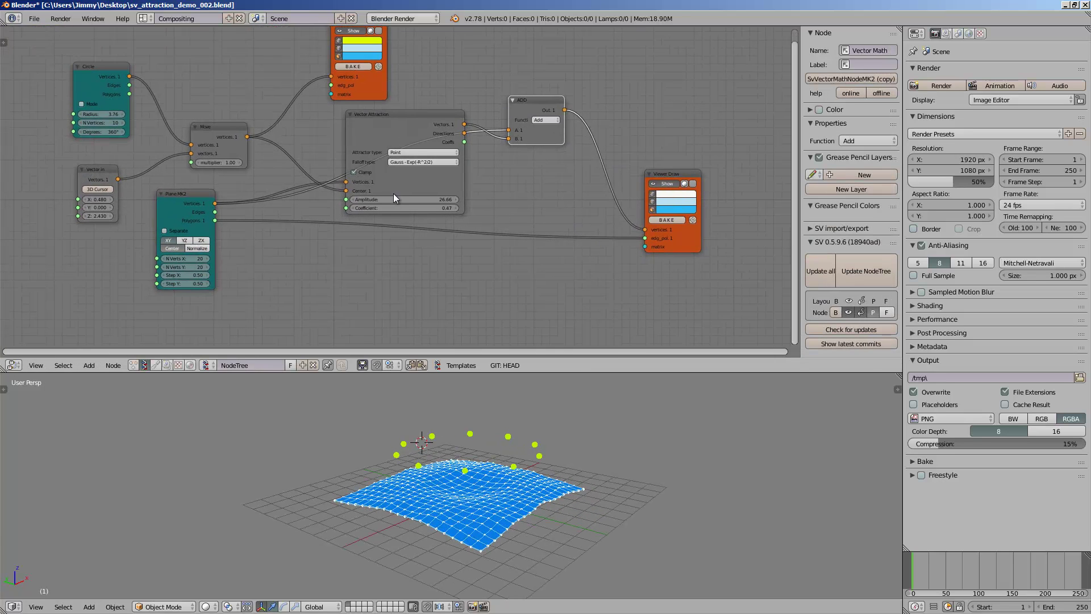
{"action": "left_click_drag", "start_coordinate": [186, 195], "coordinate": [213, 226]}
{"action": "middle_click_drag", "start_coordinate": [657, 238], "coordinate": [603, 213]}
{"action": "left_click_drag", "start_coordinate": [624, 215], "coordinate": [644, 213]}
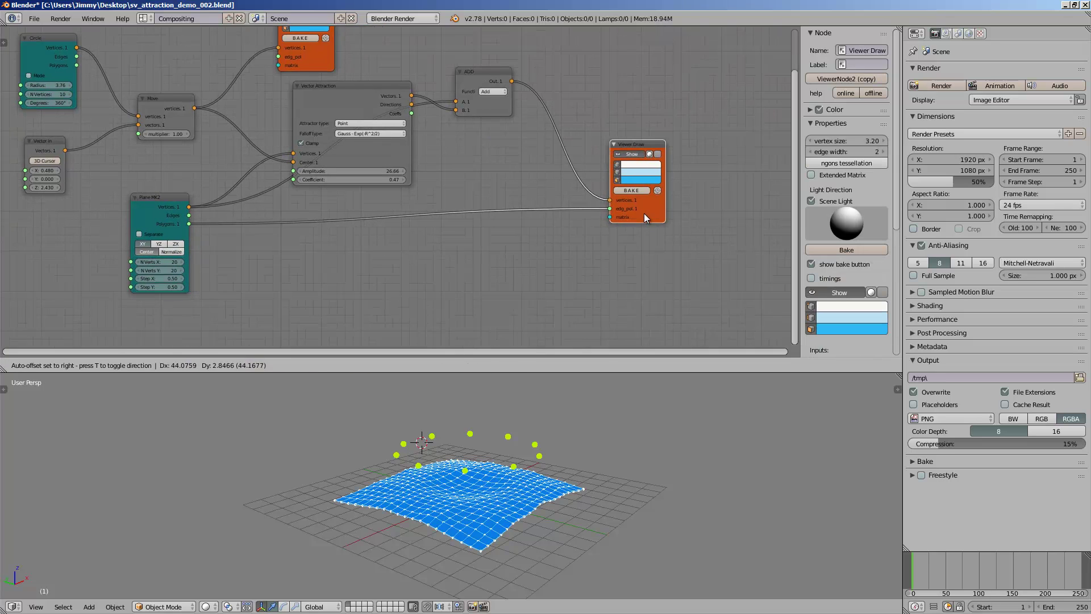
{"action": "middle_click_drag", "start_coordinate": [520, 256], "coordinate": [510, 227]}
Step: Add a Cylinder node below the Vector Attraction node
{"action": "key", "text": "shift+a"}
{"action": "left_click", "coordinate": [511, 227]}
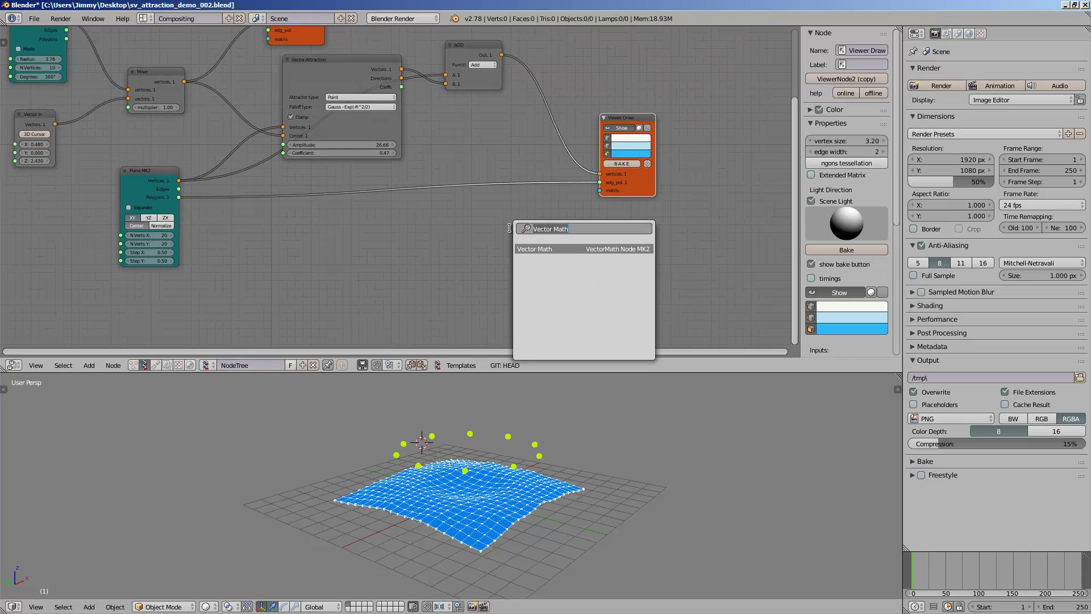
{"action": "type", "text": "cylinder"}
{"action": "key", "text": "Return"}
{"action": "left_click", "coordinate": [319, 250]}
Step: Add a Viewer Draw node beside the Cylinder and link the Cylinder's vertices and polygons to its vertices and edg_pol inputs
{"action": "key", "text": "shift+a"}
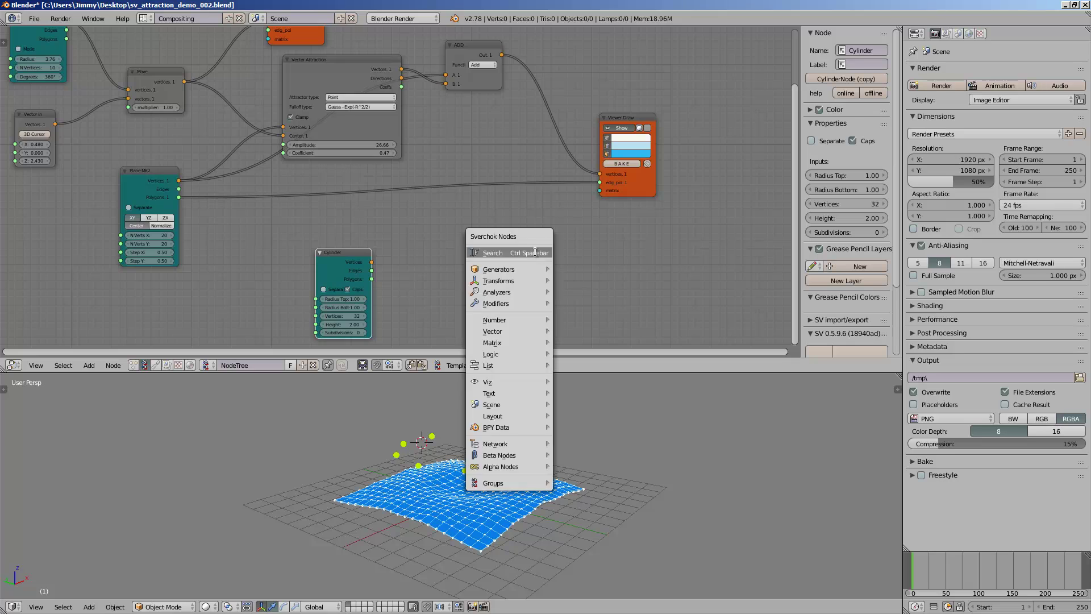
{"action": "left_click", "coordinate": [536, 252]}
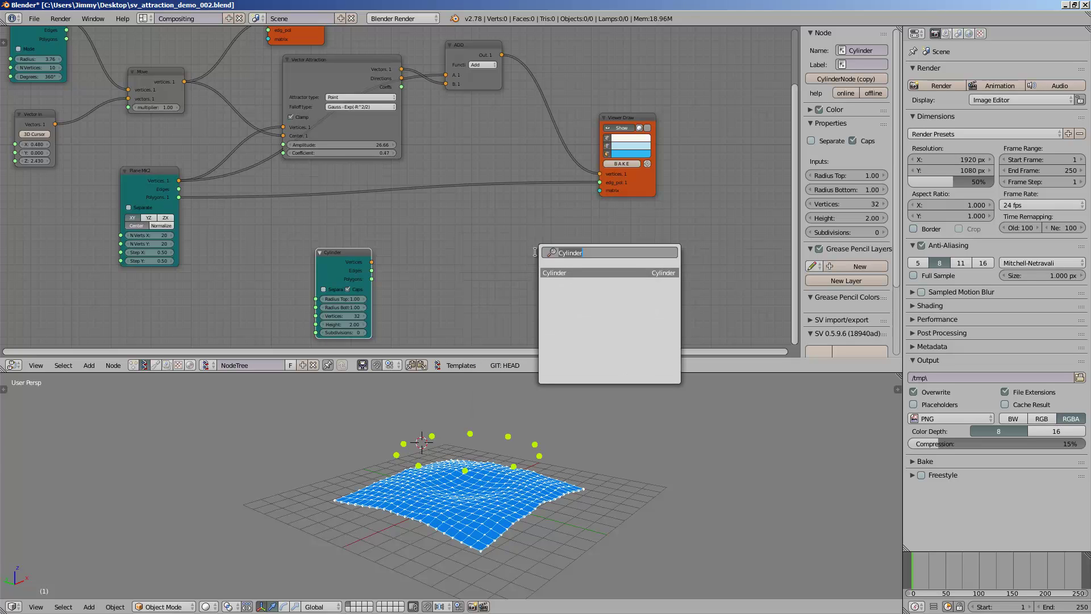
{"action": "type", "text": "view"}
{"action": "key", "text": "Return"}
{"action": "left_click", "coordinate": [473, 211]}
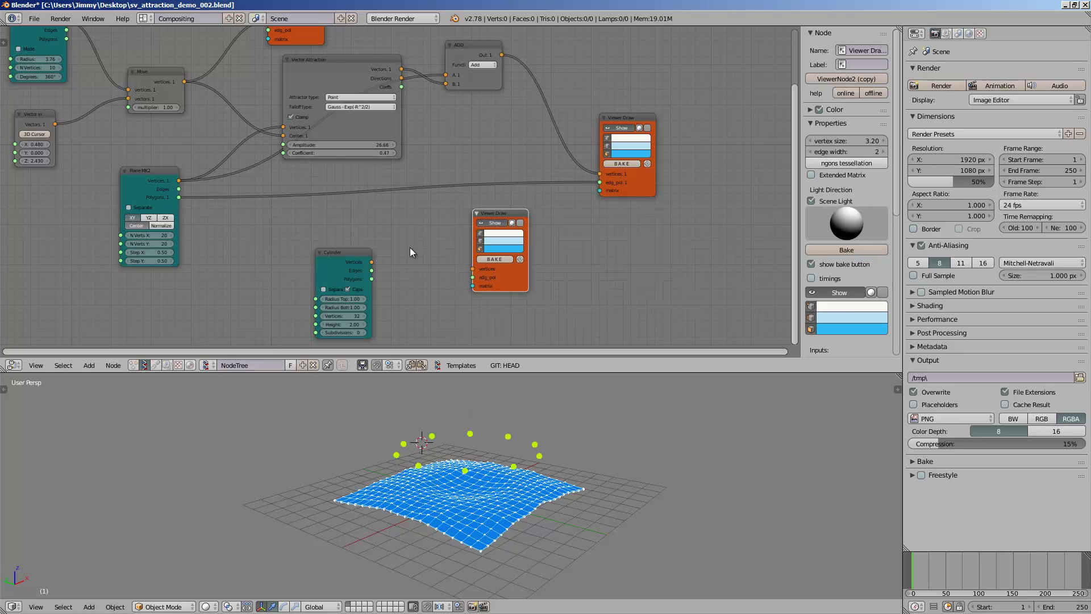
{"action": "left_click_drag", "start_coordinate": [371, 262], "coordinate": [472, 268]}
{"action": "left_click_drag", "start_coordinate": [372, 278], "coordinate": [472, 278]}
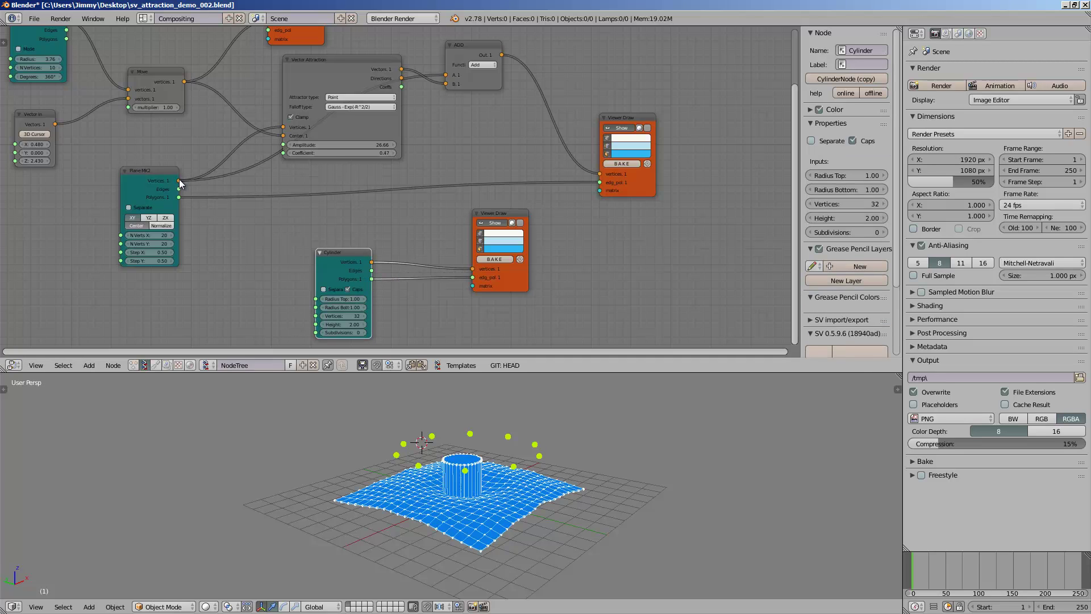
Step: Link the Plane MK2's vertices to the matrix input of the Cylinder's Viewer Draw and turn on shaded faces there
{"action": "left_click_drag", "start_coordinate": [179, 181], "coordinate": [217, 183]}
{"action": "left_click_drag", "start_coordinate": [291, 193], "coordinate": [470, 284]}
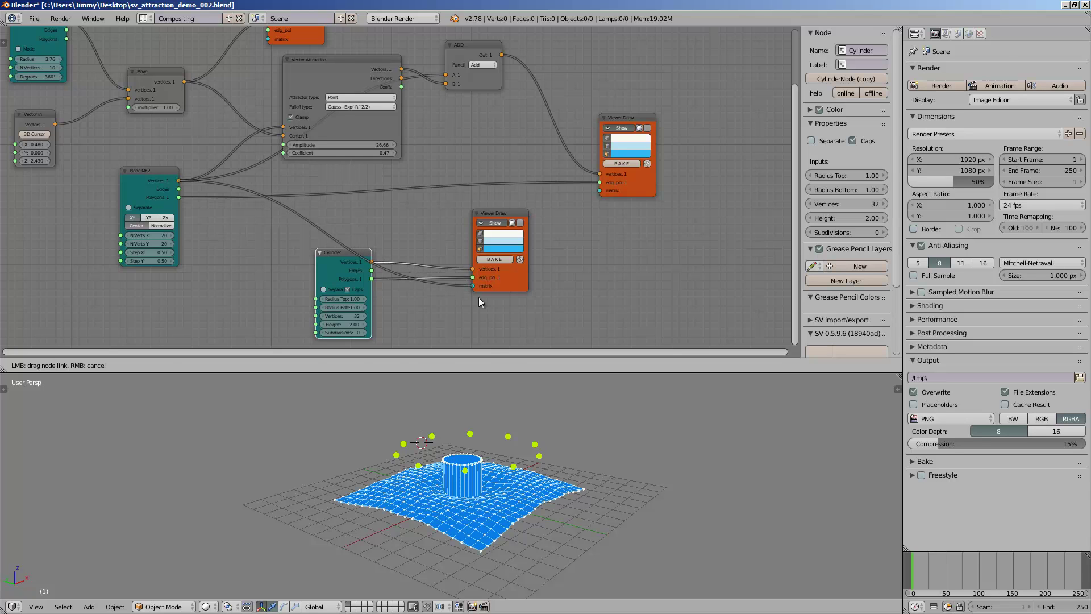
{"action": "left_click", "coordinate": [481, 234]}
{"action": "scroll", "coordinate": [426, 250], "scroll_direction": "up", "scroll_amount": 2}
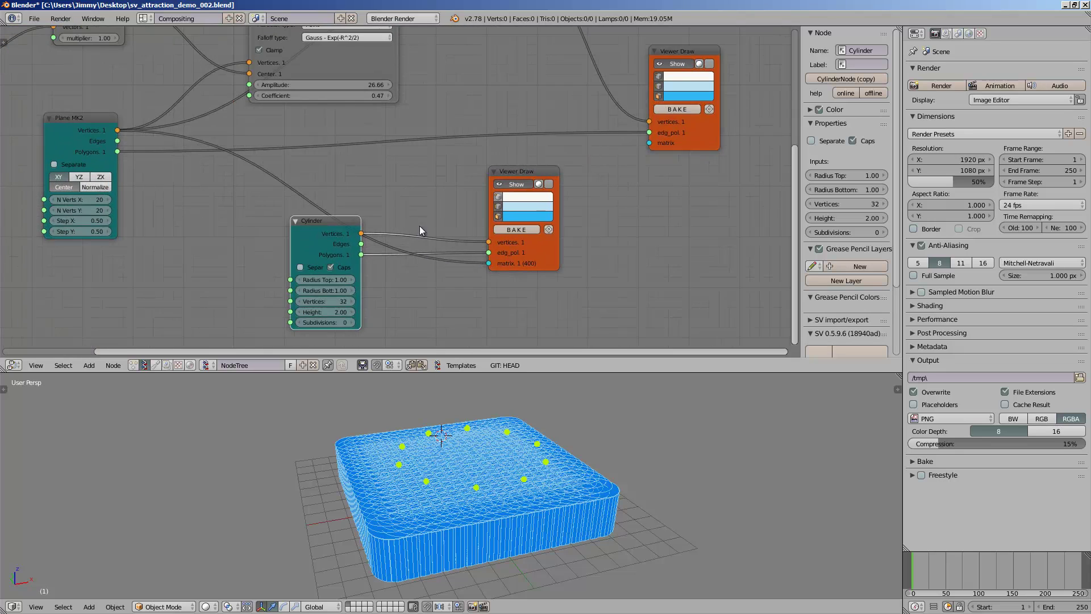
{"action": "left_click", "coordinate": [499, 207]}
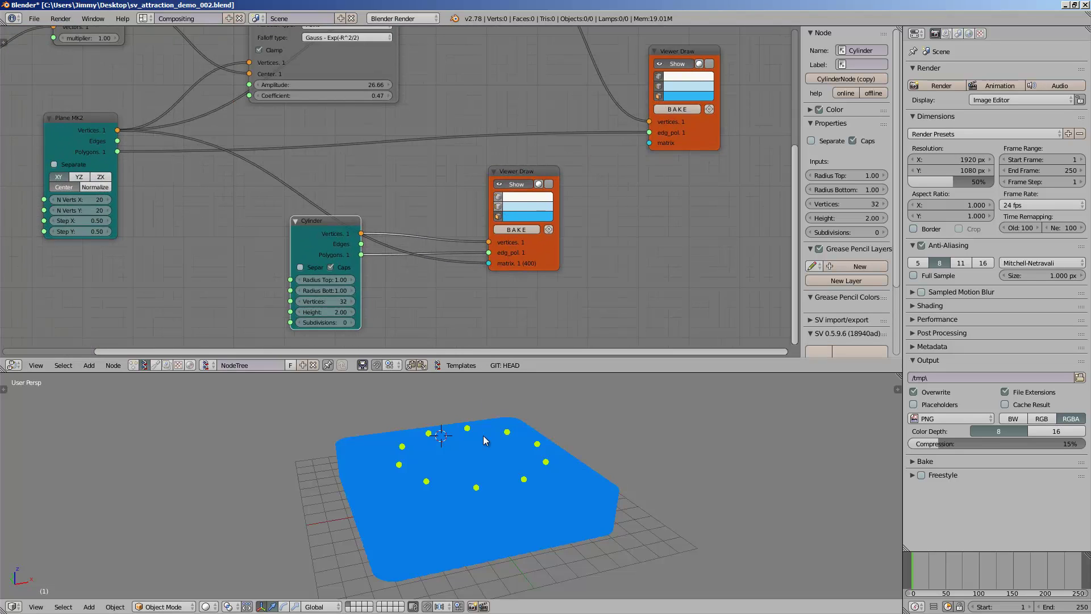
{"action": "left_click", "coordinate": [549, 185]}
{"action": "mouse_move", "coordinate": [465, 453]}
{"action": "middle_mouse_down"}
{"action": "mouse_move", "coordinate": [509, 484]}
{"action": "mouse_move", "coordinate": [500, 452]}
{"action": "middle_mouse_up"}
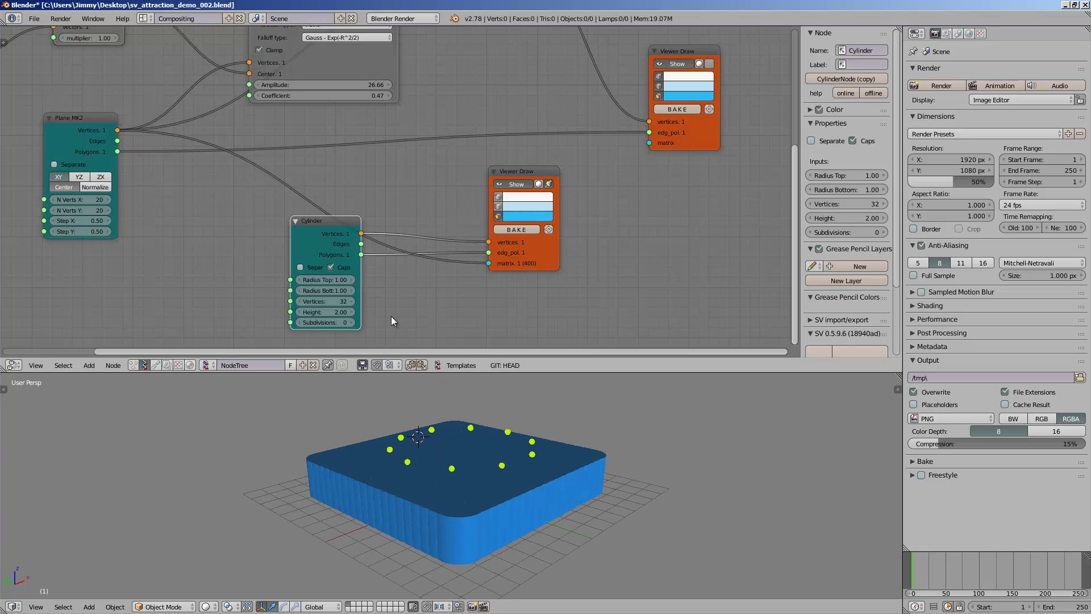
Step: Set the Cylinder's top and bottom radius to 0.10 and save the file
{"action": "left_click", "coordinate": [338, 282]}
{"action": "type", "text": "0.05"}
{"action": "key", "text": "Return"}
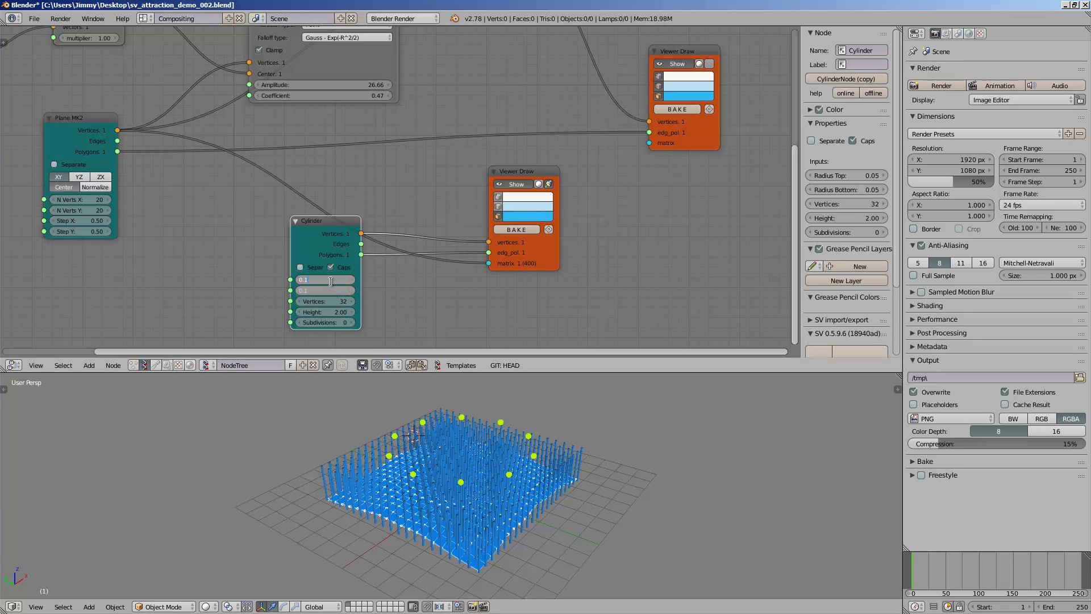
{"action": "key", "text": "Return"}
{"action": "middle_click_drag", "start_coordinate": [538, 381], "coordinate": [464, 483]}
{"action": "key", "text": "ctrl+s"}
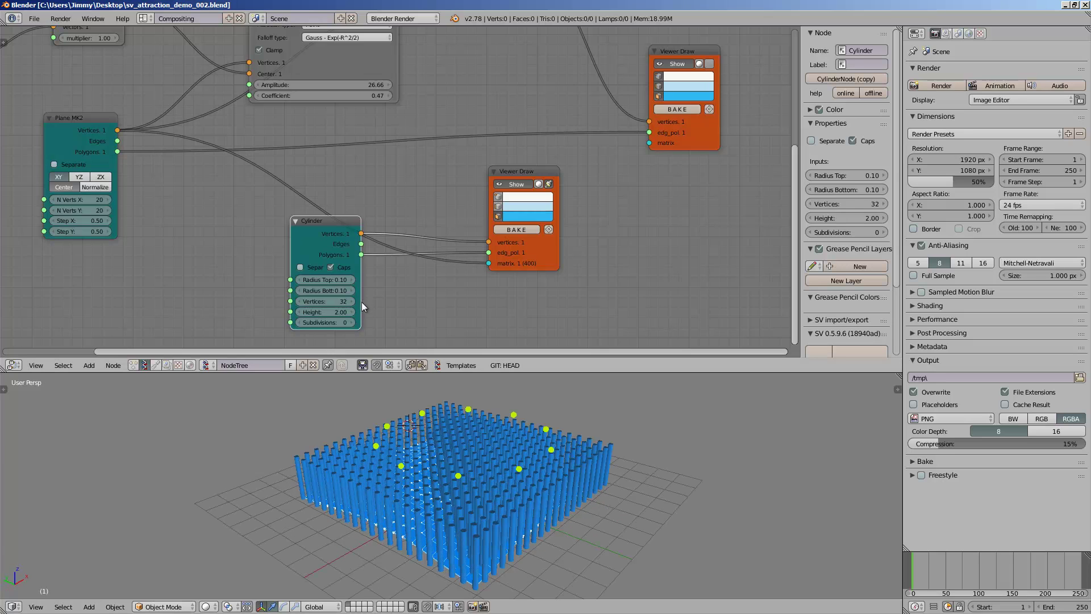
Step: Reduce the Cylinder's height to 0.77
{"action": "left_click_drag", "start_coordinate": [340, 313], "coordinate": [307, 314]}
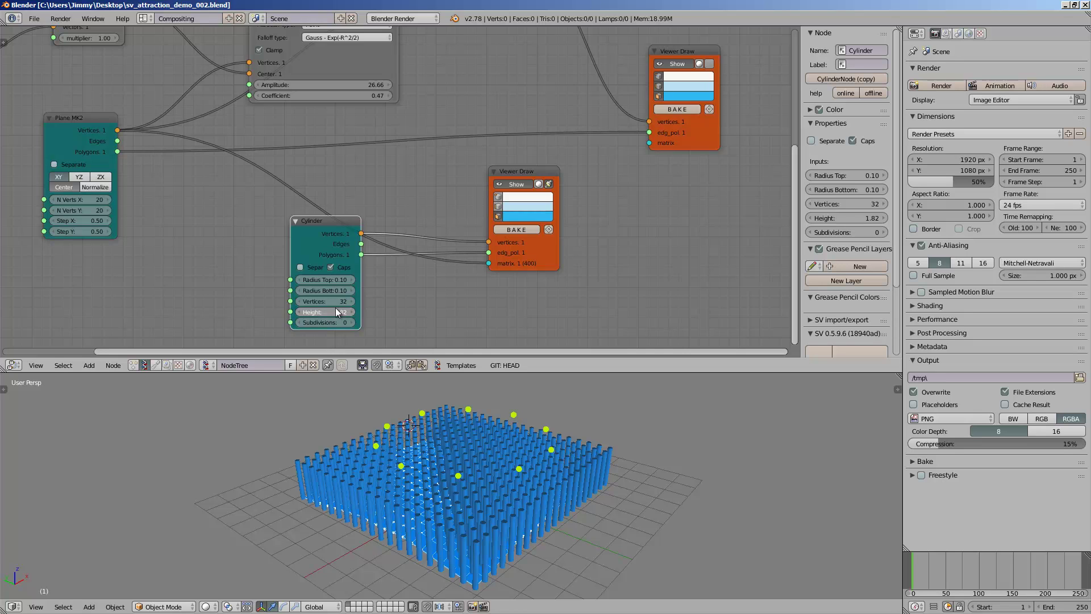
{"action": "left_click_drag", "start_coordinate": [325, 313], "coordinate": [302, 313]}
{"action": "scroll", "coordinate": [340, 312], "scroll_direction": "down", "scroll_amount": 1}
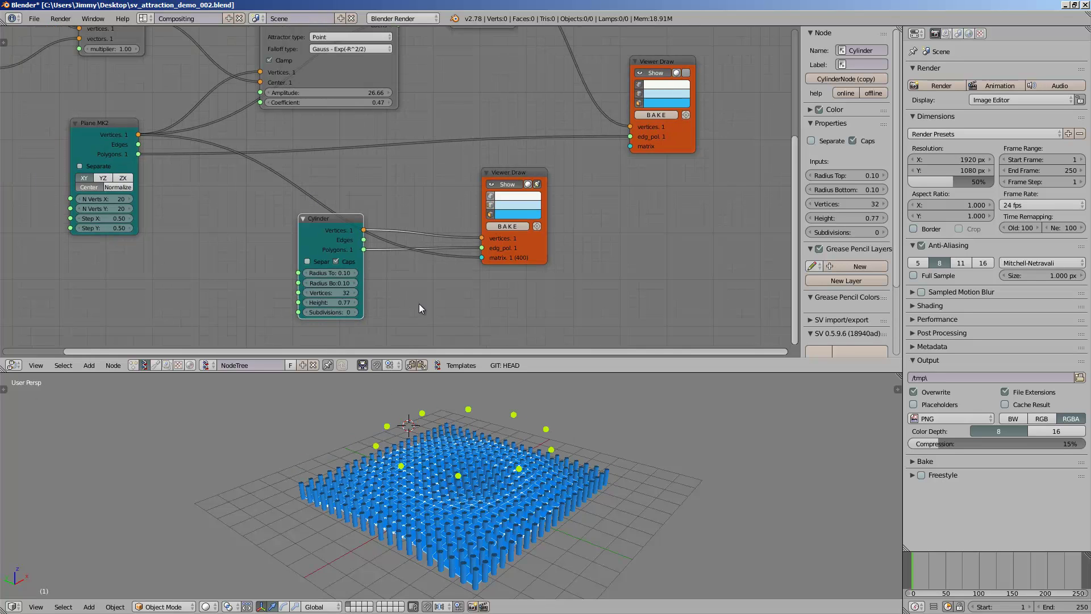
Step: Link the Vector Attraction's Coeffs output to the Cylinder's Height input
{"action": "middle_click_drag", "start_coordinate": [342, 228], "coordinate": [355, 226]}
{"action": "middle_click_drag", "start_coordinate": [356, 152], "coordinate": [346, 207]}
{"action": "scroll", "coordinate": [311, 175], "scroll_direction": "up", "scroll_amount": 1}
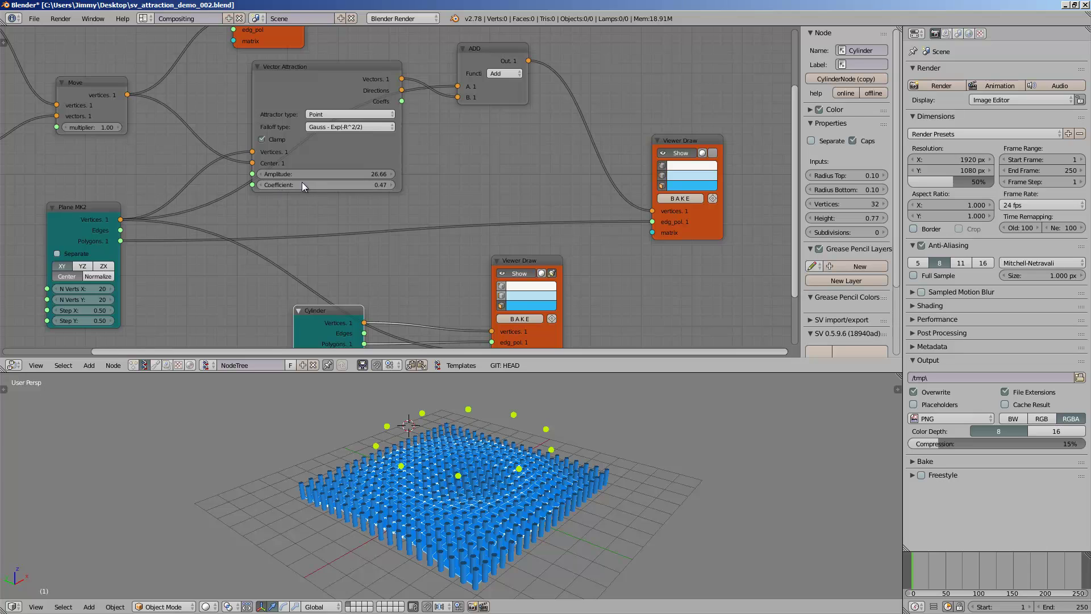
{"action": "left_click_drag", "start_coordinate": [402, 101], "coordinate": [420, 142]}
{"action": "scroll", "coordinate": [390, 119], "scroll_direction": "down", "scroll_amount": 1}
{"action": "scroll", "coordinate": [411, 127], "scroll_direction": "down", "scroll_amount": 2}
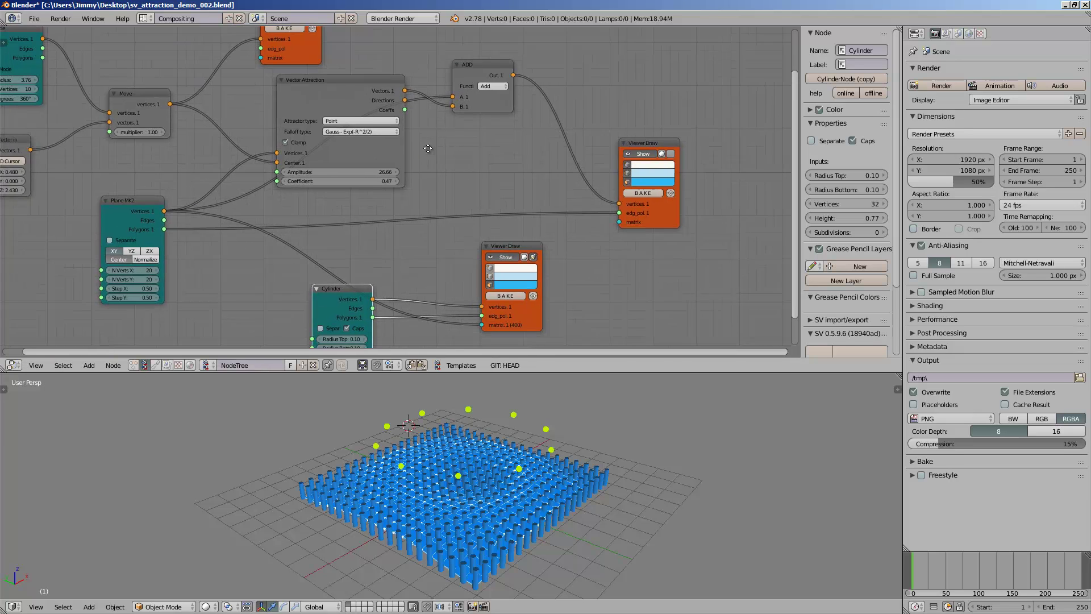
{"action": "left_click_drag", "start_coordinate": [407, 96], "coordinate": [432, 111]}
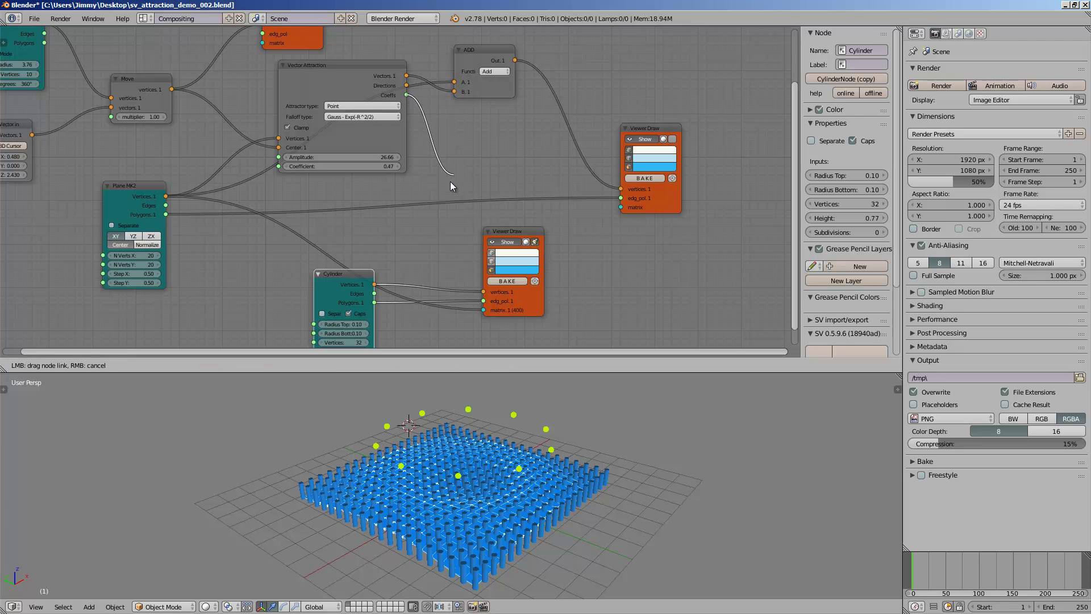
{"action": "left_click_drag", "start_coordinate": [441, 175], "coordinate": [445, 182]}
{"action": "scroll", "coordinate": [445, 181], "scroll_direction": "down", "scroll_amount": 1}
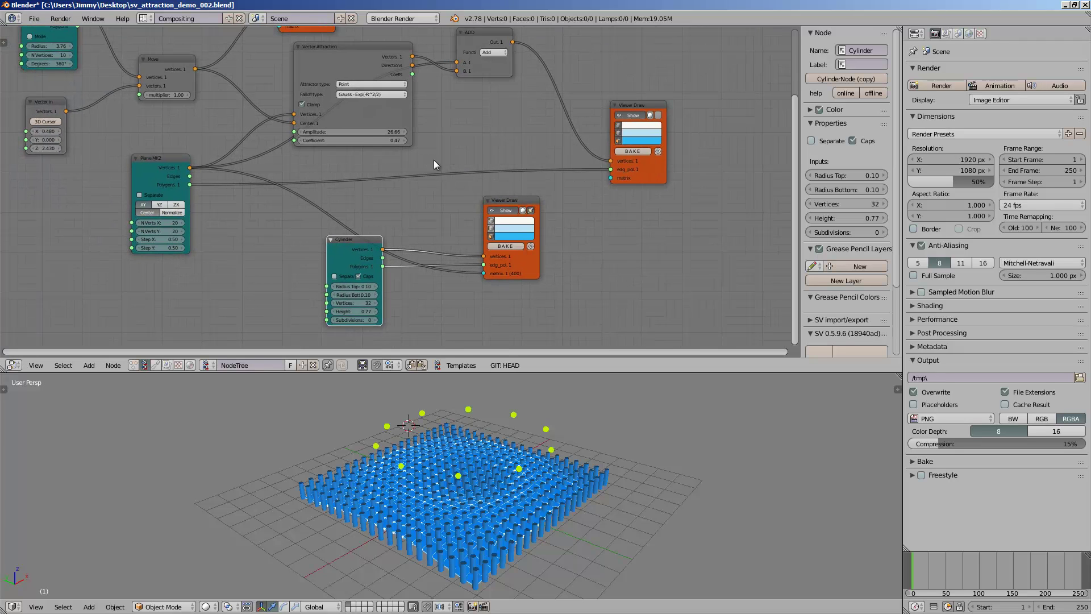
{"action": "left_click_drag", "start_coordinate": [413, 74], "coordinate": [329, 312]}
Step: Set the Cylinder's vertex count to 5 and inspect the cylinders on the plane up close
{"action": "left_click", "coordinate": [366, 303]}
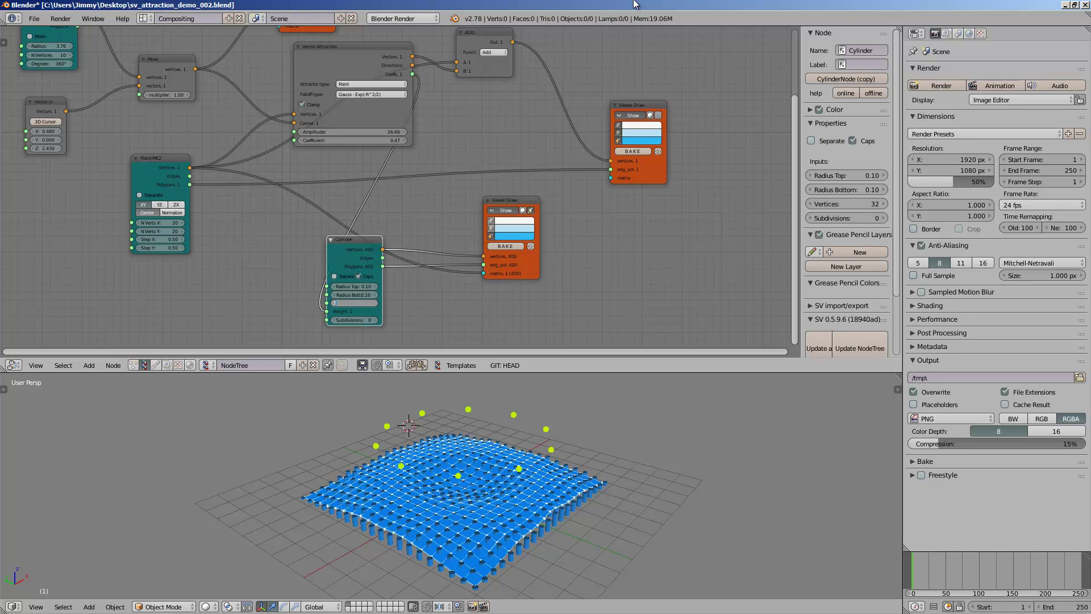
{"action": "type", "text": "5"}
{"action": "key", "text": "Return"}
{"action": "scroll", "coordinate": [529, 505], "scroll_direction": "up", "scroll_amount": 8}
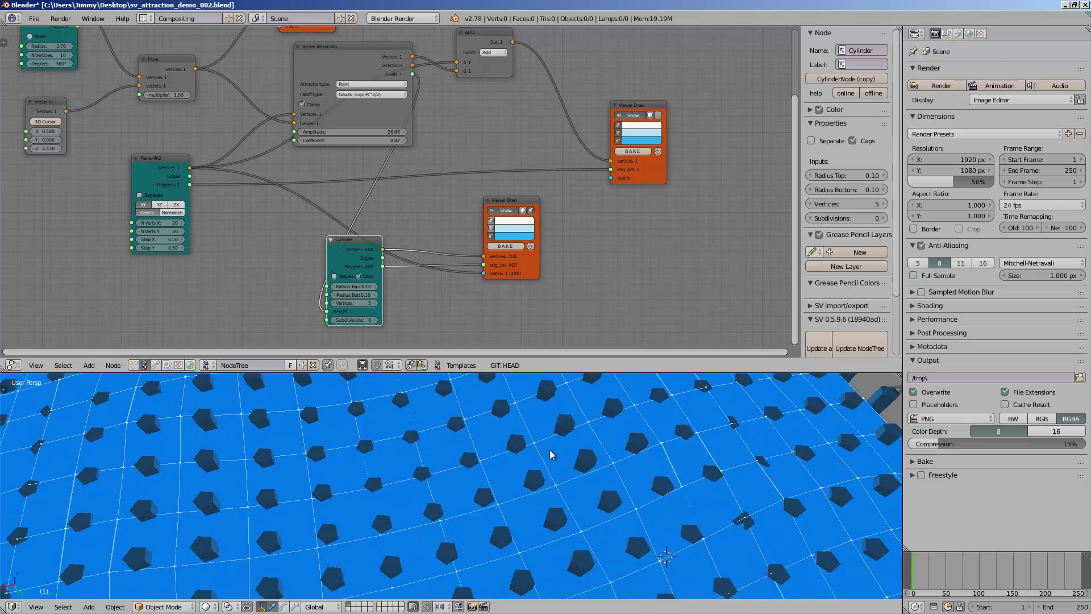
{"action": "scroll", "coordinate": [534, 458], "scroll_direction": "down", "scroll_amount": 4}
{"action": "middle_click_drag", "start_coordinate": [551, 454], "coordinate": [464, 475]}
{"action": "scroll", "coordinate": [494, 466], "scroll_direction": "up", "scroll_amount": 6}
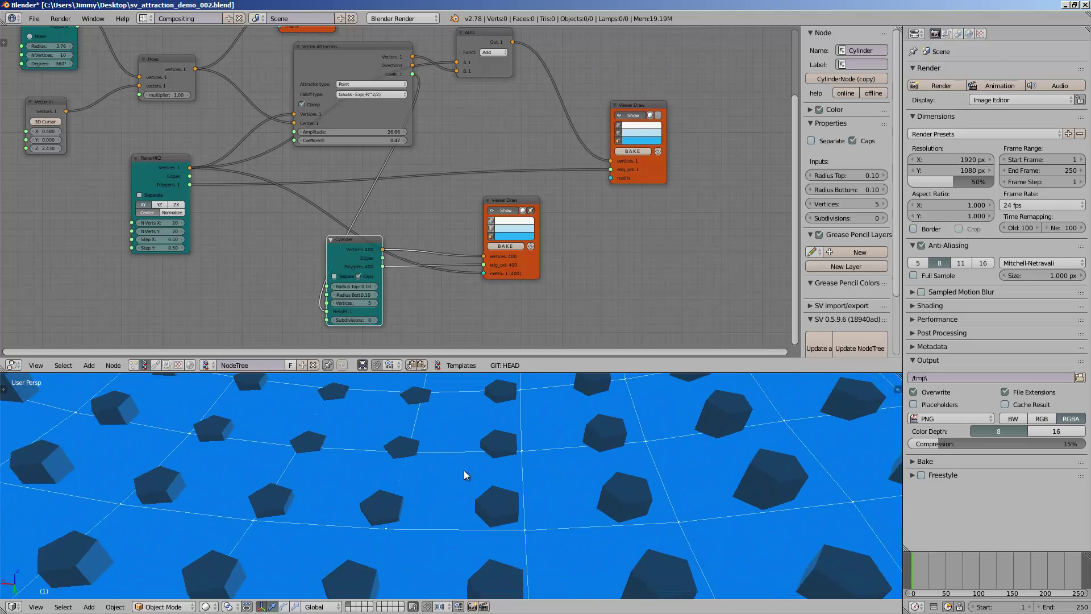
{"action": "scroll", "coordinate": [463, 475], "scroll_direction": "down", "scroll_amount": 6}
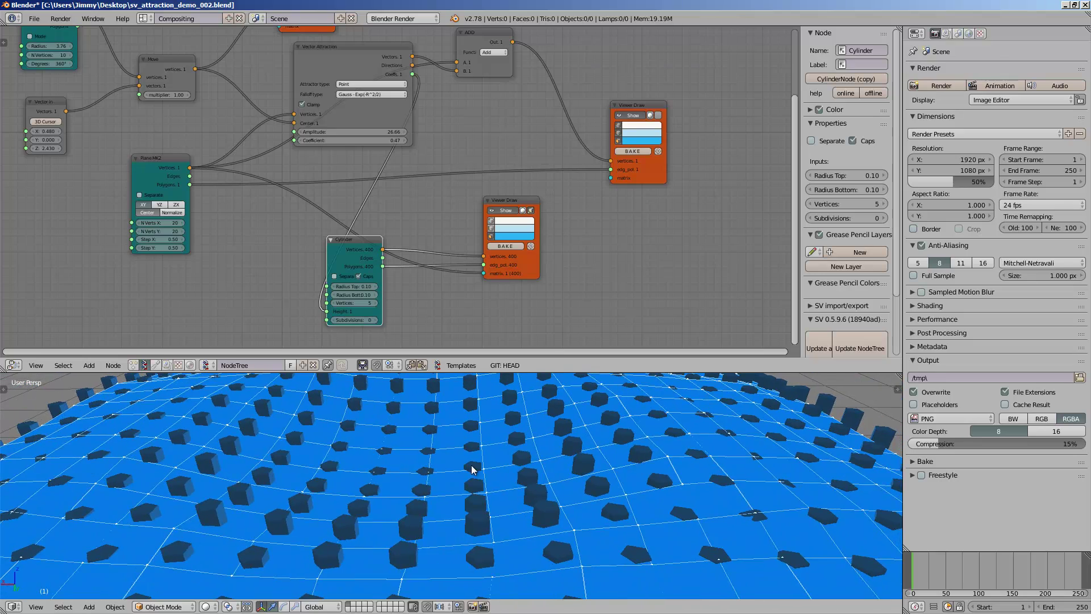
{"action": "scroll", "coordinate": [364, 272], "scroll_direction": "up", "scroll_amount": 3}
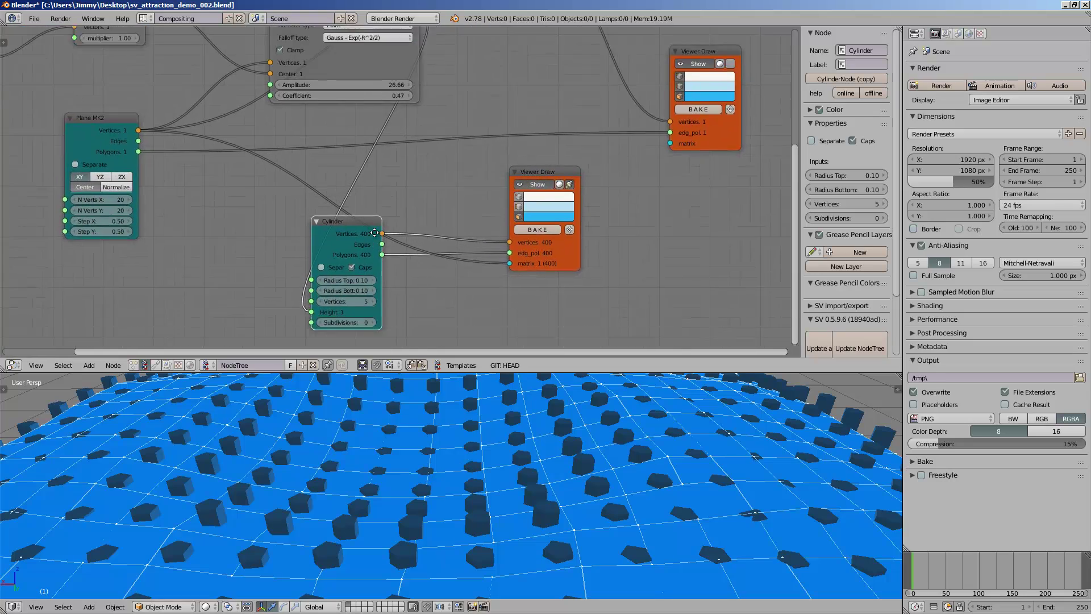
Step: Raise the Cylinder's vertex count to 6 and save over the existing file
{"action": "left_click", "coordinate": [360, 303]}
{"action": "scroll", "coordinate": [523, 482], "scroll_direction": "down", "scroll_amount": 3}
{"action": "middle_click_drag", "start_coordinate": [524, 483], "coordinate": [588, 452]}
{"action": "scroll", "coordinate": [493, 514], "scroll_direction": "down", "scroll_amount": 5}
{"action": "key", "text": "ctrl+s"}
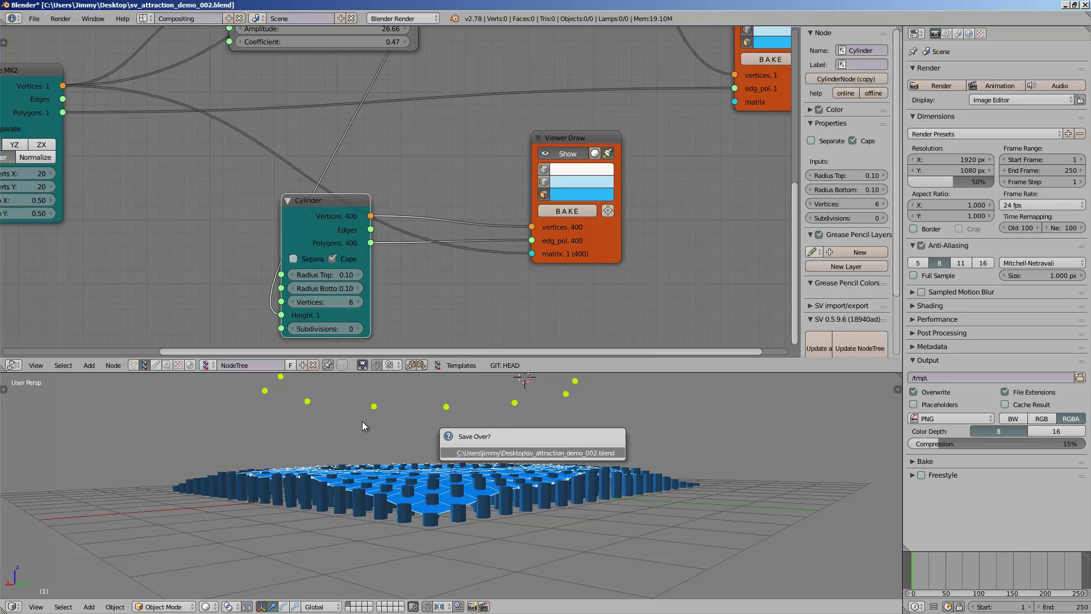
{"action": "key", "text": "Return"}
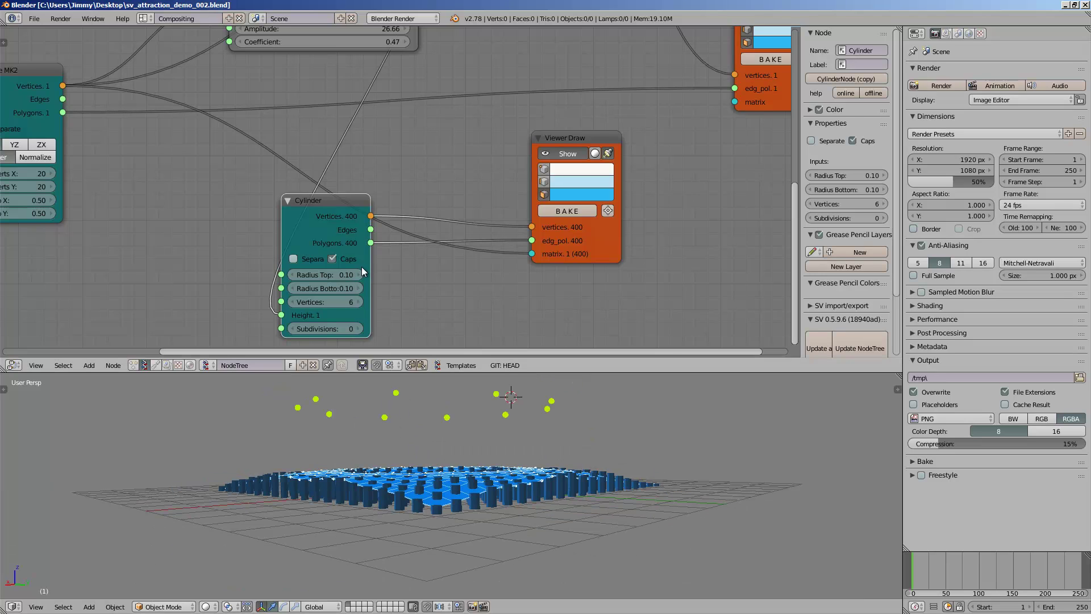
Step: Save the scene as a new file named sv_attraction_demo_003.blend
{"action": "middle_click_drag", "start_coordinate": [376, 222], "coordinate": [408, 384]}
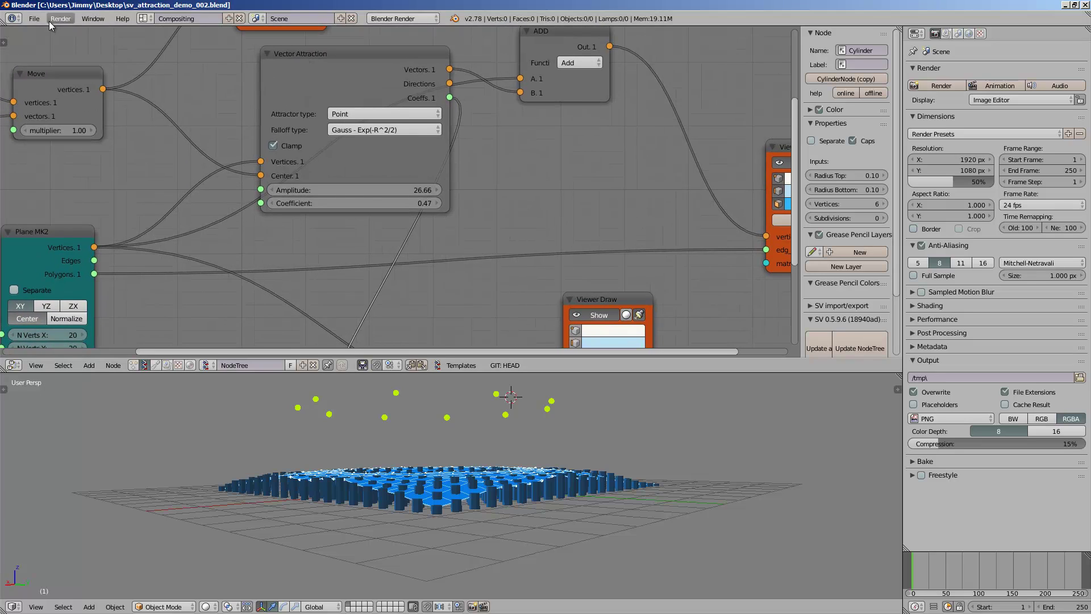
{"action": "left_click", "coordinate": [36, 18]}
{"action": "left_click", "coordinate": [67, 116]}
{"action": "left_click", "coordinate": [1025, 54]}
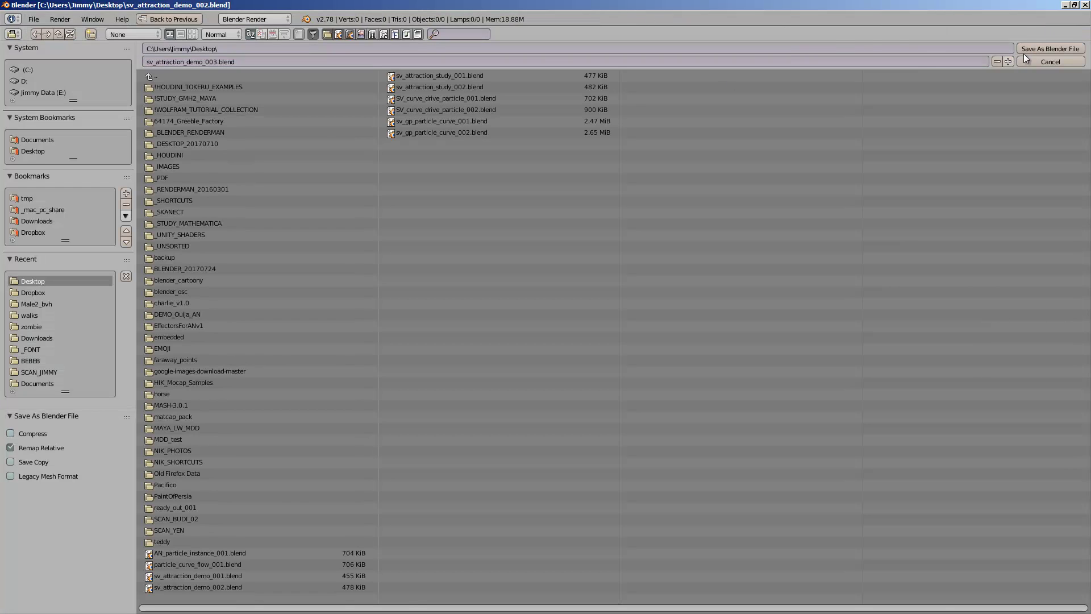
{"action": "left_click", "coordinate": [1066, 48]}
Step: Move the deformed plane's Viewer Draw node up beside the ADD node and turn off its display
{"action": "scroll", "coordinate": [503, 480], "scroll_direction": "down", "scroll_amount": 3}
{"action": "scroll", "coordinate": [503, 479], "scroll_direction": "up", "scroll_amount": 4}
{"action": "middle_click_drag", "start_coordinate": [503, 480], "coordinate": [424, 489]}
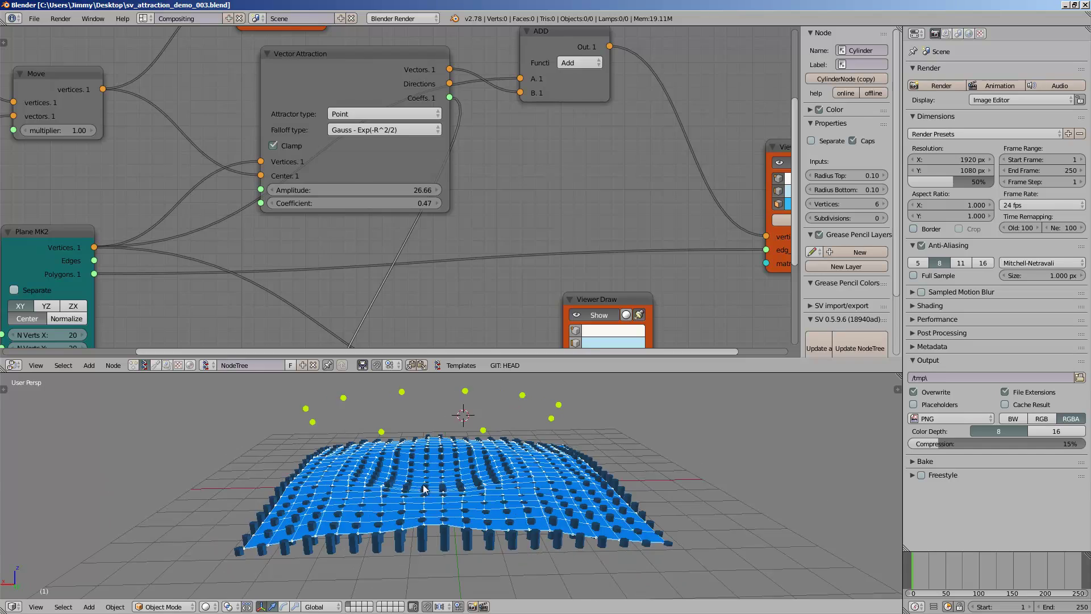
{"action": "scroll", "coordinate": [424, 490], "scroll_direction": "up", "scroll_amount": 1}
{"action": "scroll", "coordinate": [469, 175], "scroll_direction": "down", "scroll_amount": 4}
{"action": "middle_click_drag", "start_coordinate": [469, 175], "coordinate": [288, 249]}
{"action": "left_click_drag", "start_coordinate": [522, 234], "coordinate": [511, 168]}
{"action": "left_click", "coordinate": [511, 173]}
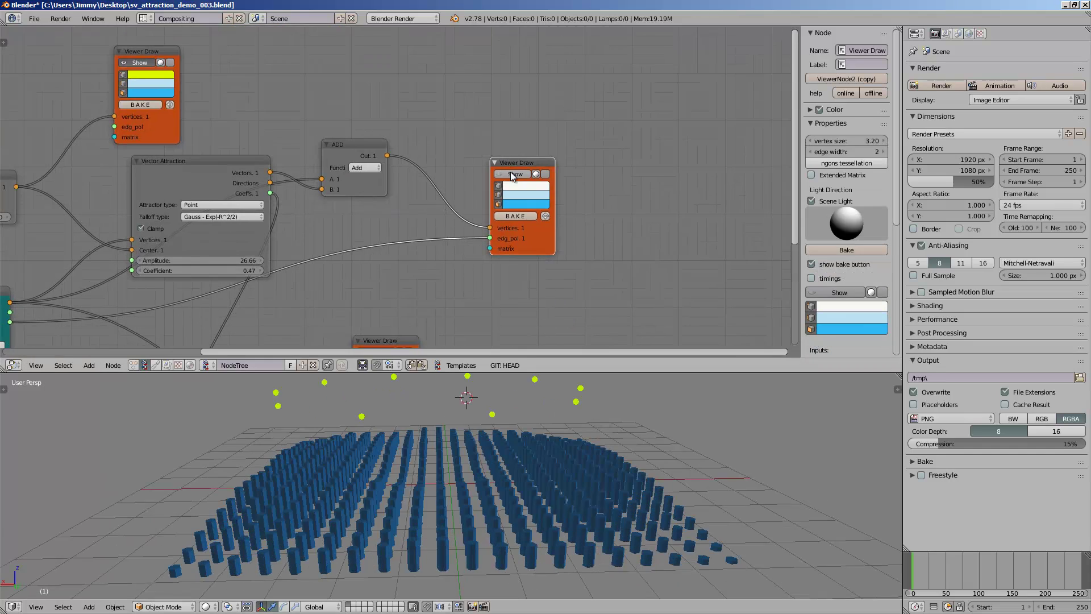
{"action": "left_click", "coordinate": [511, 173]}
{"action": "left_click", "coordinate": [511, 173]}
{"action": "middle_click_drag", "start_coordinate": [438, 432], "coordinate": [424, 474]}
Step: Set the Vector Attraction's amplitude to 33.53
{"action": "middle_click_drag", "start_coordinate": [227, 261], "coordinate": [527, 220]}
{"action": "scroll", "coordinate": [515, 228], "scroll_direction": "down", "scroll_amount": 2}
{"action": "scroll", "coordinate": [527, 220], "scroll_direction": "up", "scroll_amount": 5}
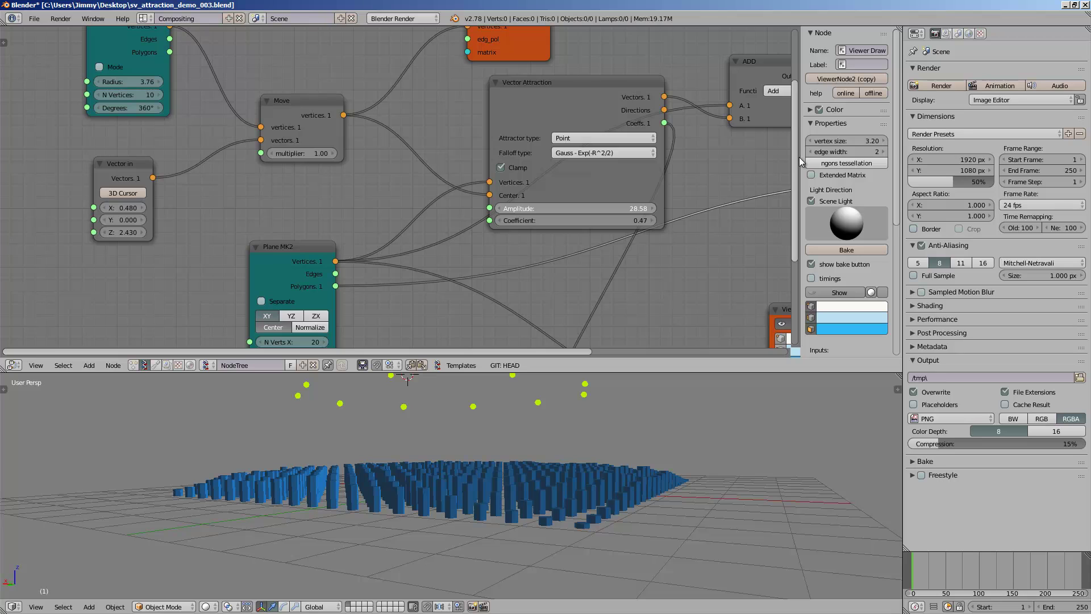
{"action": "left_click_drag", "start_coordinate": [571, 210], "coordinate": [589, 210]}
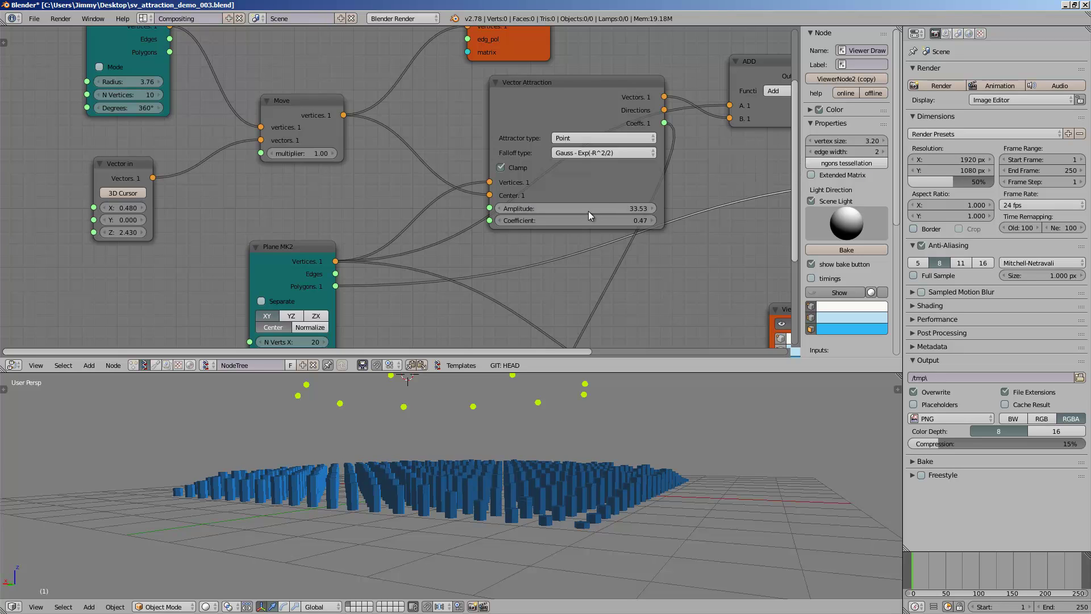
{"action": "scroll", "coordinate": [595, 286], "scroll_direction": "down", "scroll_amount": 1}
{"action": "middle_click_drag", "start_coordinate": [560, 444], "coordinate": [591, 466]}
Step: Lower the Vector Attraction's coefficient to 0.11
{"action": "middle_click_drag", "start_coordinate": [548, 256], "coordinate": [428, 251]}
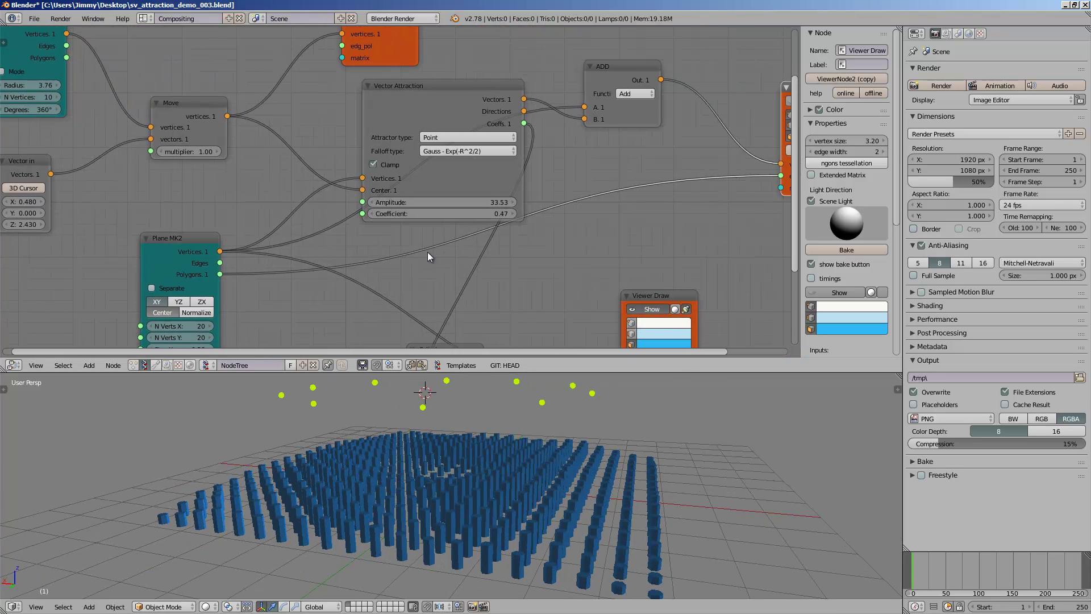
{"action": "left_click_drag", "start_coordinate": [480, 210], "coordinate": [466, 209]}
{"action": "scroll", "coordinate": [464, 214], "scroll_direction": "down", "scroll_amount": 8, "text": "ctrl"}
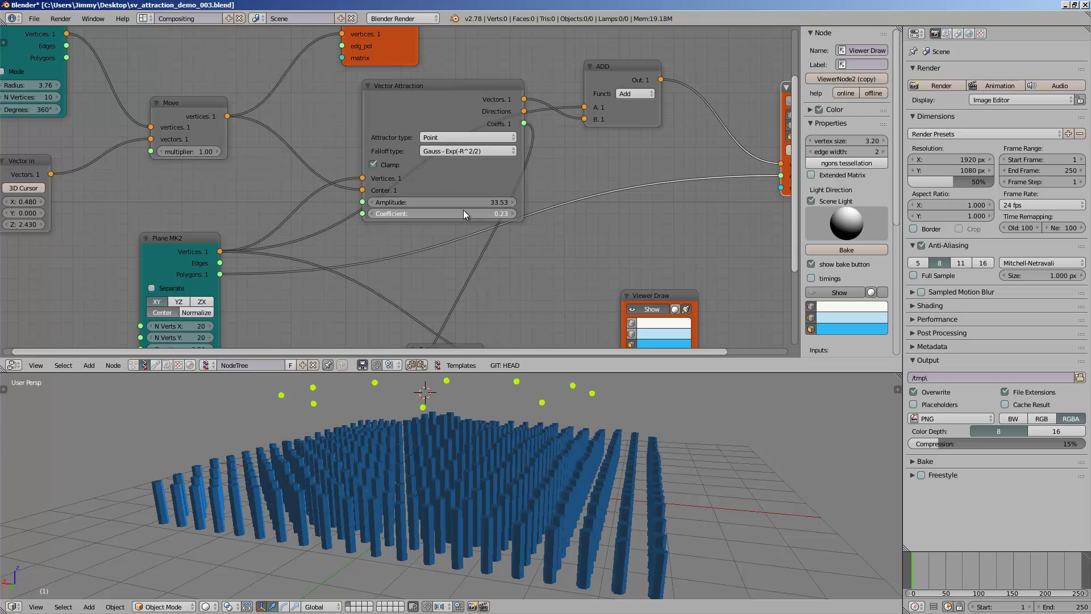
{"action": "scroll", "coordinate": [468, 213], "scroll_direction": "up", "scroll_amount": 2, "text": "ctrl"}
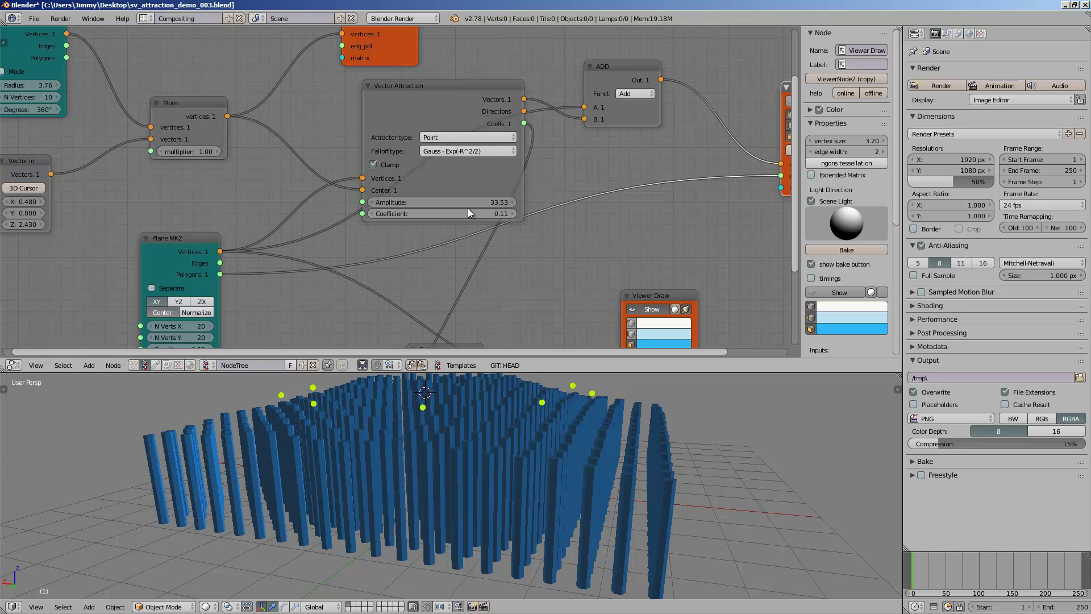
Step: Raise the circle of attractor points by setting the Vector in's Z to 3.75
{"action": "scroll", "coordinate": [511, 479], "scroll_direction": "down", "scroll_amount": 3}
{"action": "middle_click_drag", "start_coordinate": [36, 225], "coordinate": [154, 217]}
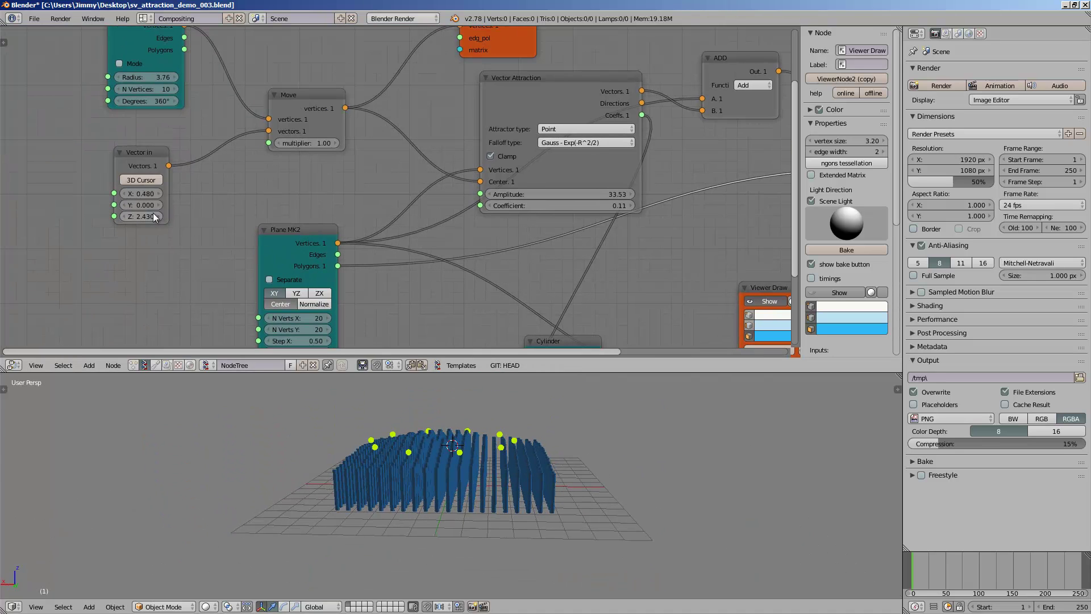
{"action": "mouse_move", "coordinate": [182, 208]}
{"action": "left_mouse_down"}
{"action": "mouse_move", "coordinate": [209, 203]}
{"action": "mouse_move", "coordinate": [172, 203]}
{"action": "left_mouse_up"}
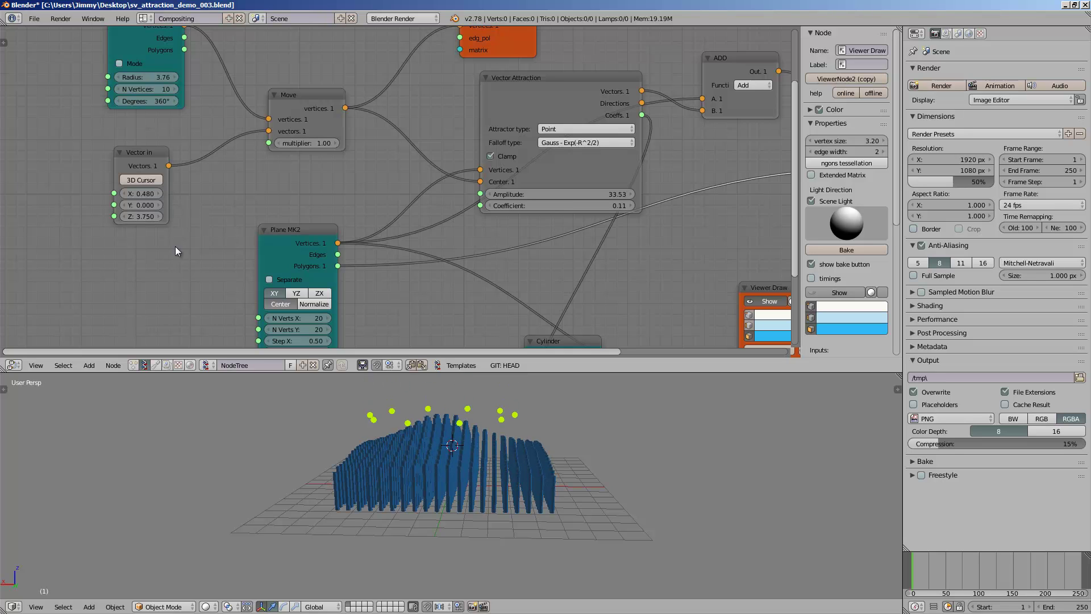
Step: Enlarge the attractor Circle's radius to 6.40
{"action": "mouse_move", "coordinate": [329, 441]}
{"action": "middle_mouse_down"}
{"action": "mouse_move", "coordinate": [404, 468]}
{"action": "mouse_move", "coordinate": [366, 465]}
{"action": "mouse_move", "coordinate": [318, 432]}
{"action": "middle_mouse_up"}
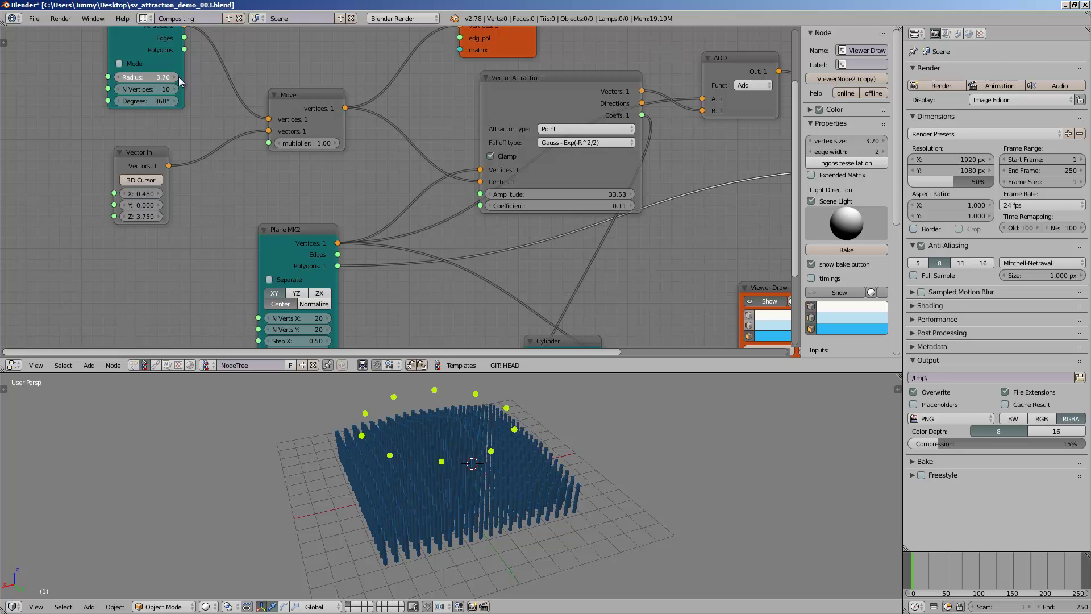
{"action": "mouse_move", "coordinate": [250, 71]}
{"action": "left_mouse_down"}
{"action": "mouse_move", "coordinate": [335, 68]}
{"action": "mouse_move", "coordinate": [180, 65]}
{"action": "mouse_move", "coordinate": [200, 66]}
{"action": "left_mouse_up"}
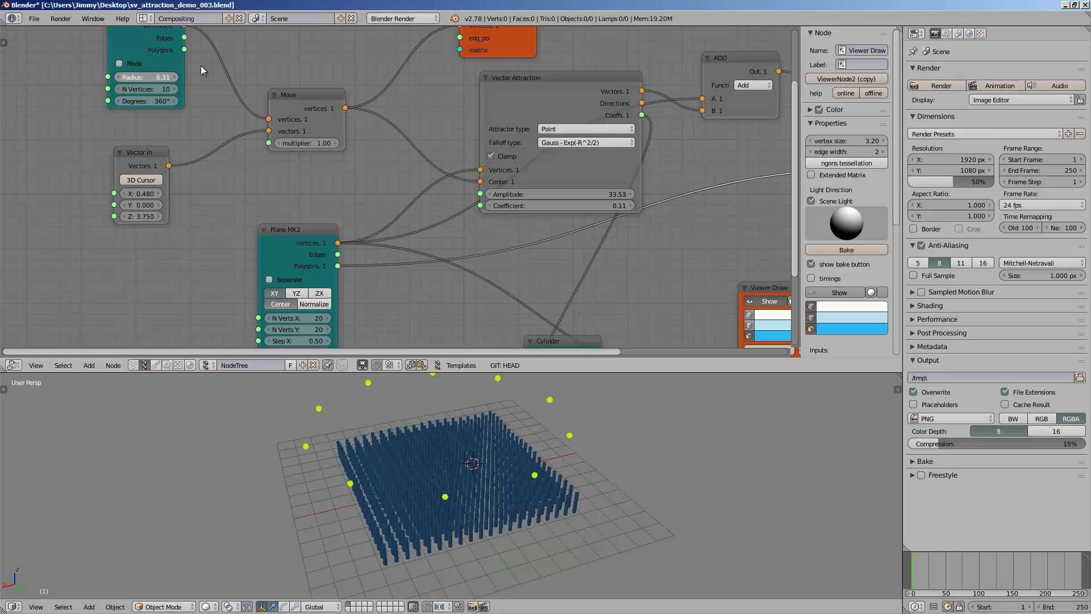
{"action": "scroll", "coordinate": [330, 192], "scroll_direction": "up", "scroll_amount": 1}
{"action": "middle_click_drag", "start_coordinate": [550, 536], "coordinate": [500, 477]}
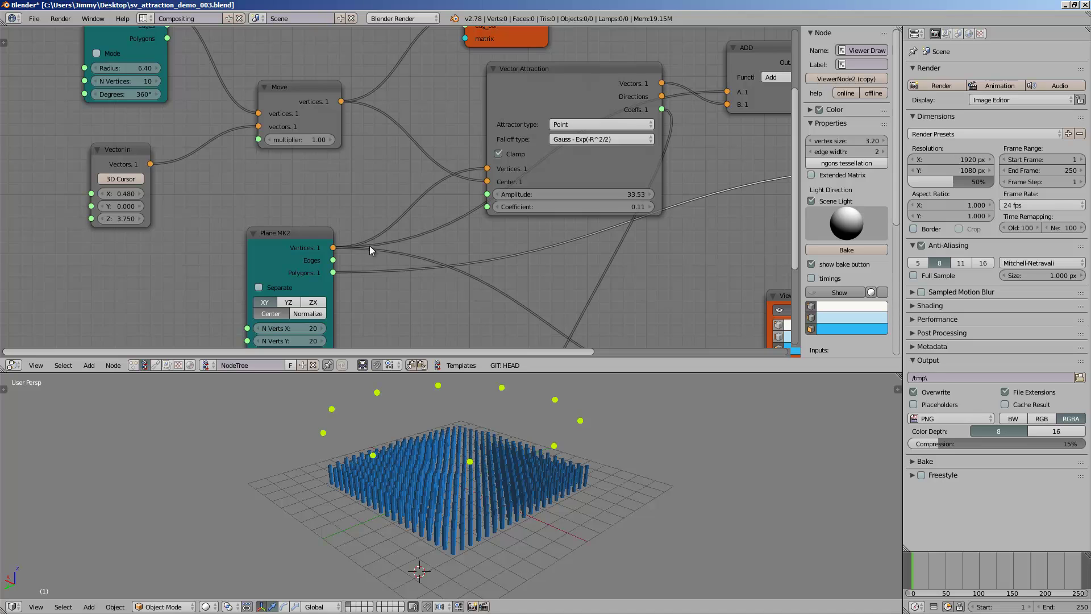
Step: Try the Inverse square falloff on the Vector Attraction node, then set its falloff type to Inverse exponent - Exp(-R)
{"action": "scroll", "coordinate": [370, 245], "scroll_direction": "right", "scroll_amount": 5, "text": "ctrl"}
{"action": "left_click", "coordinate": [466, 130]}
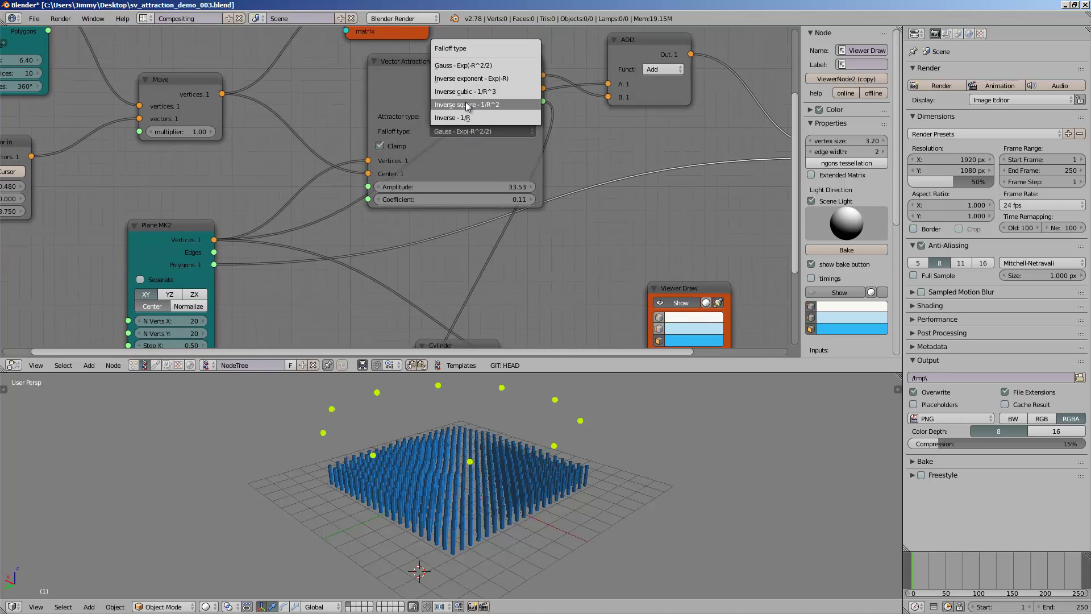
{"action": "left_click", "coordinate": [464, 131]}
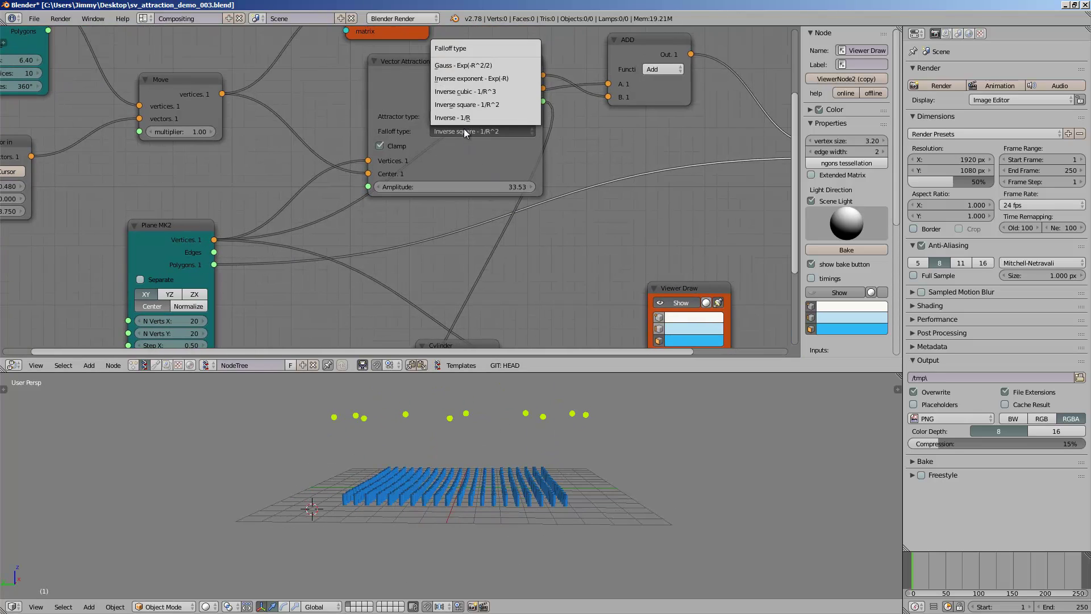
{"action": "middle_click_drag", "start_coordinate": [468, 482], "coordinate": [543, 507]}
{"action": "middle_click_drag", "start_coordinate": [503, 383], "coordinate": [488, 446]}
{"action": "middle_click_drag", "start_coordinate": [464, 229], "coordinate": [520, 228]}
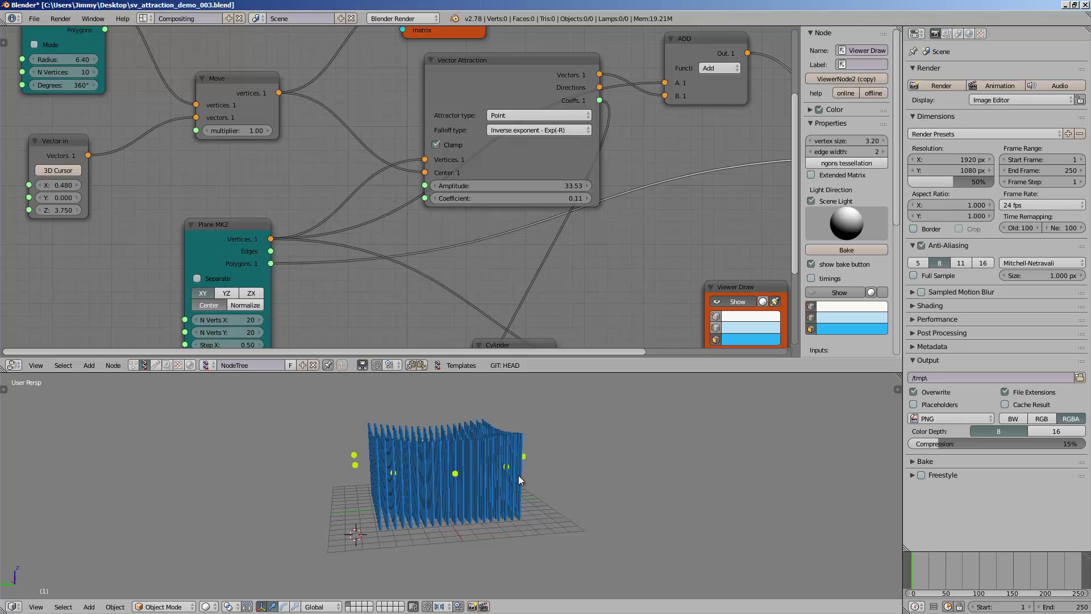
{"action": "middle_click_drag", "start_coordinate": [519, 475], "coordinate": [387, 335]}
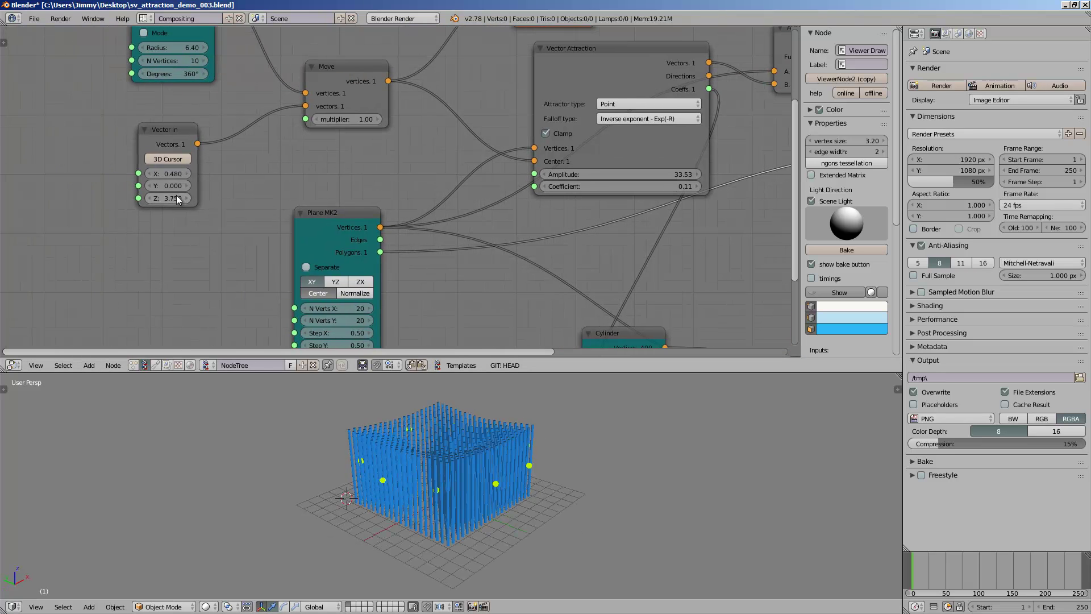
Step: Lower the circle of attractor points by setting the Vector in's Z to 2.460
{"action": "left_click_drag", "start_coordinate": [125, 194], "coordinate": [154, 125]}
{"action": "middle_click_drag", "start_coordinate": [452, 462], "coordinate": [438, 432]}
{"action": "scroll", "coordinate": [194, 65], "scroll_direction": "up", "scroll_amount": 1}
{"action": "middle_click_drag", "start_coordinate": [195, 66], "coordinate": [156, 90]}
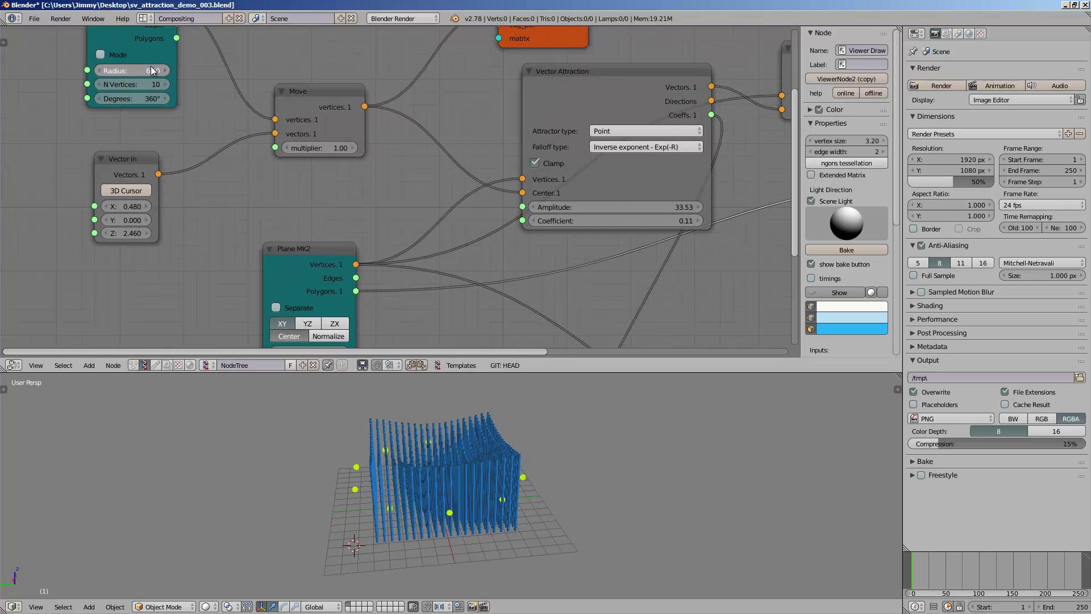
Step: Try a radius of about 7.6 for the attractor Circle, then reduce it to 5.23
{"action": "left_click_drag", "start_coordinate": [221, 66], "coordinate": [169, 66]}
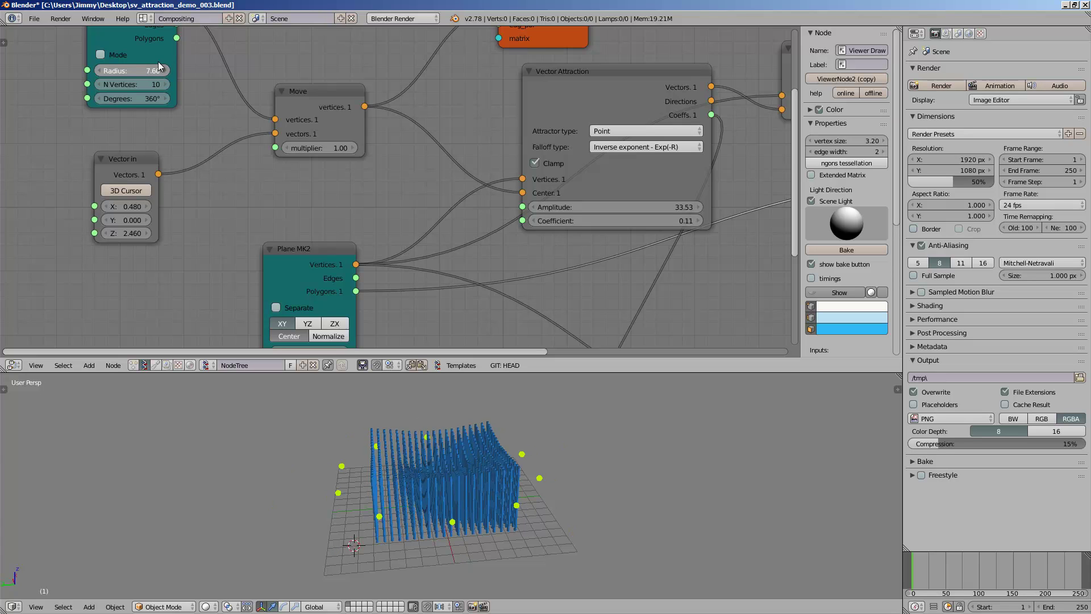
{"action": "left_click_drag", "start_coordinate": [123, 62], "coordinate": [121, 61]}
{"action": "middle_click_drag", "start_coordinate": [569, 489], "coordinate": [475, 477]}
Step: Save the file and move the cylinders' Viewer Draw node farther away from the Cylinder node
{"action": "middle_click_drag", "start_coordinate": [706, 229], "coordinate": [371, 224]}
{"action": "scroll", "coordinate": [370, 224], "scroll_direction": "down", "scroll_amount": 7}
{"action": "middle_click_drag", "start_coordinate": [492, 278], "coordinate": [420, 187]}
{"action": "key", "text": "ctrl+s"}
{"action": "left_click", "coordinate": [421, 187]}
{"action": "left_click_drag", "start_coordinate": [394, 175], "coordinate": [484, 174]}
{"action": "scroll", "coordinate": [392, 192], "scroll_direction": "up", "scroll_amount": 1}
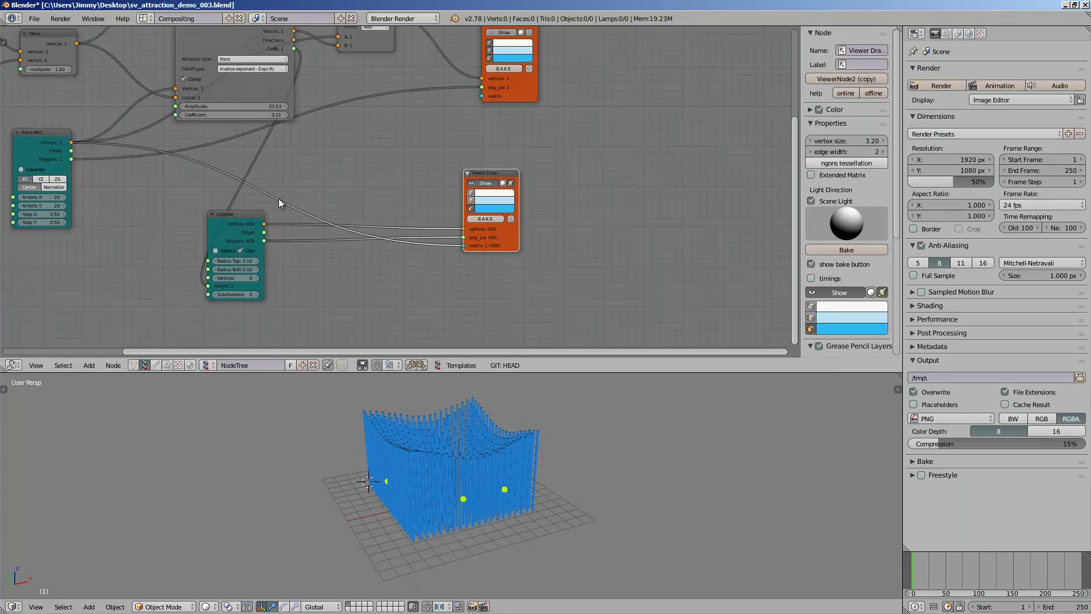
Step: Delete the Cylinder node that feeds the lower Viewer Draw node
{"action": "left_click_drag", "start_coordinate": [252, 214], "coordinate": [349, 184]}
{"action": "left_click", "coordinate": [387, 158]}
{"action": "key", "text": "x"}
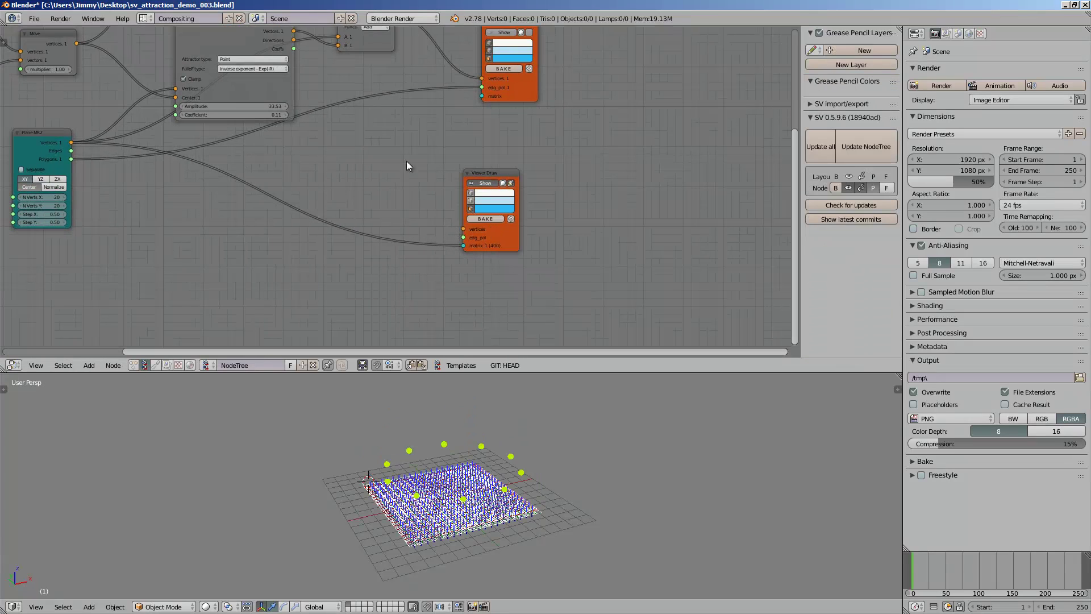
Step: Add a Box node in front of the lower Viewer Draw node
{"action": "left_click_drag", "start_coordinate": [477, 171], "coordinate": [504, 161]}
{"action": "scroll", "coordinate": [403, 128], "scroll_direction": "up", "scroll_amount": 1}
{"action": "key", "text": "alt+space"}
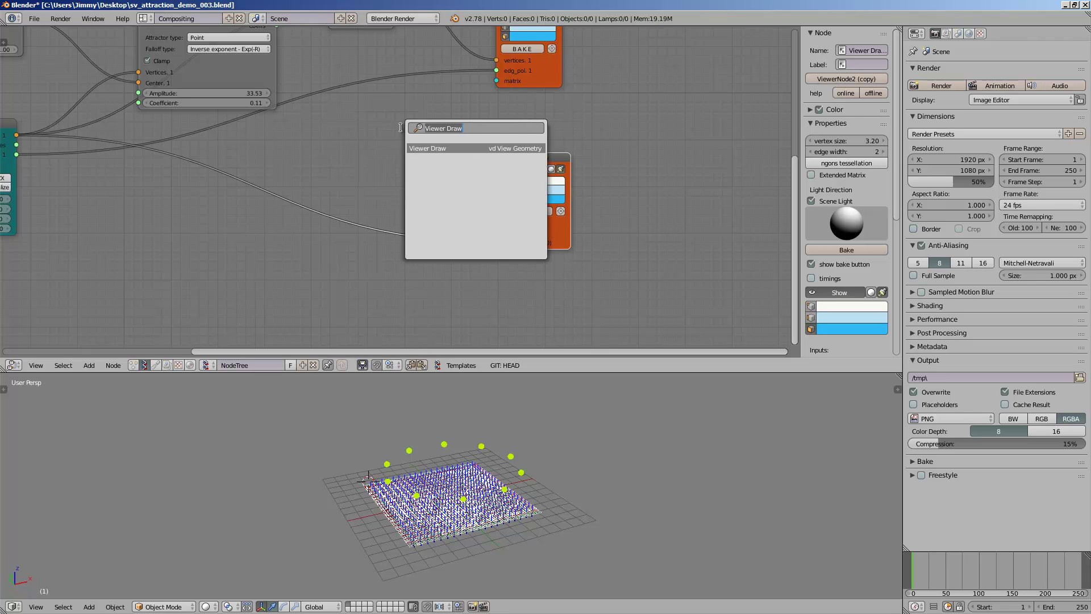
{"action": "type", "text": "box"}
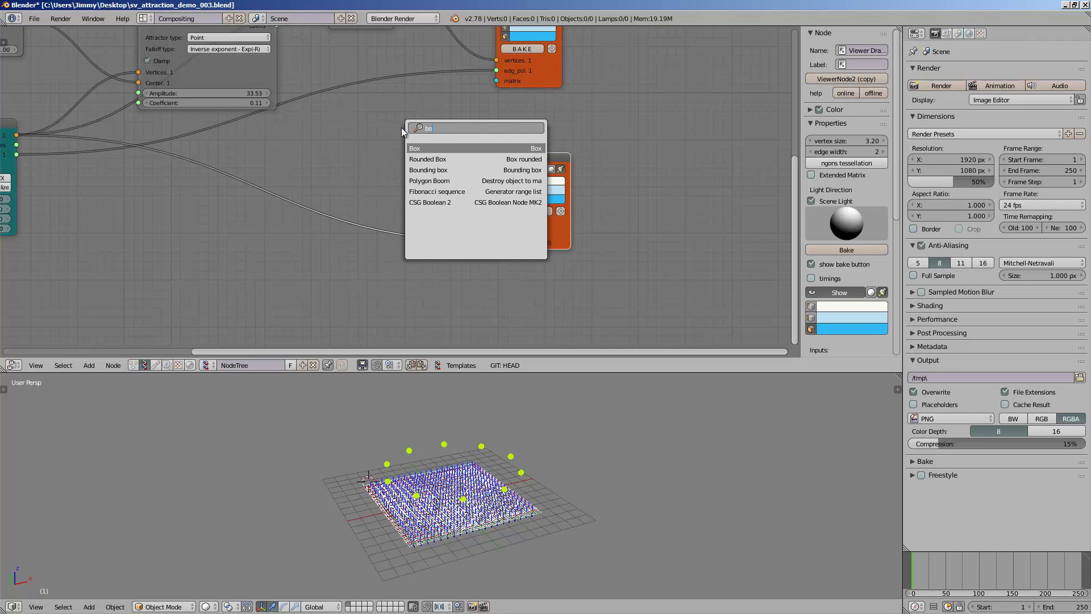
{"action": "key", "text": "Return"}
{"action": "left_click", "coordinate": [428, 143]}
Step: Connect the Box's Vers and Pols outputs to the lower Viewer Draw's vertices and edg_pol inputs
{"action": "left_click_drag", "start_coordinate": [447, 144], "coordinate": [505, 223]}
{"action": "left_click_drag", "start_coordinate": [447, 164], "coordinate": [502, 236]}
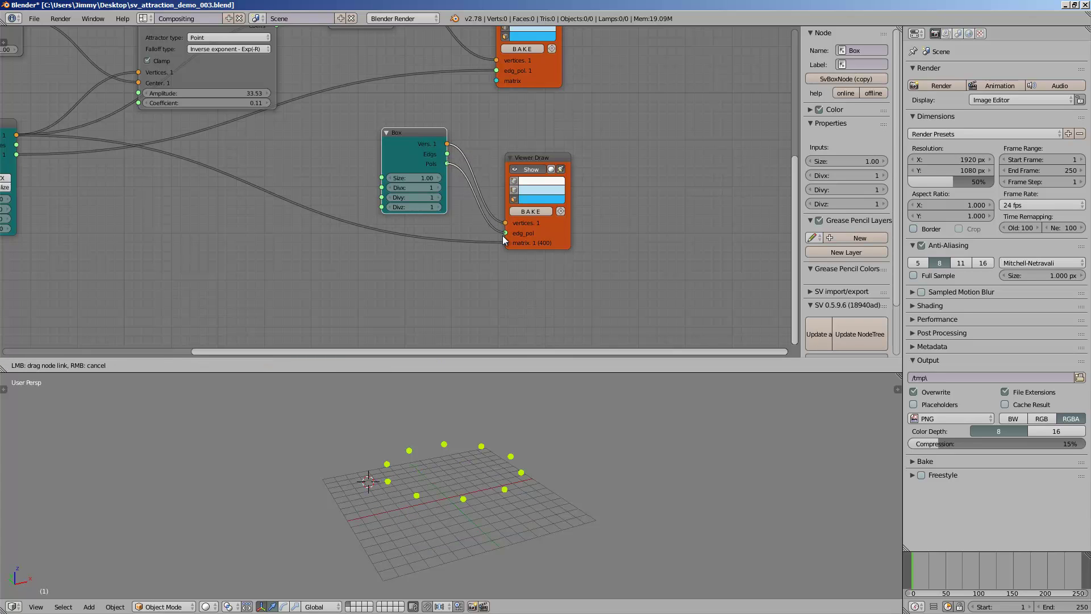
{"action": "scroll", "coordinate": [459, 189], "scroll_direction": "up", "scroll_amount": 1}
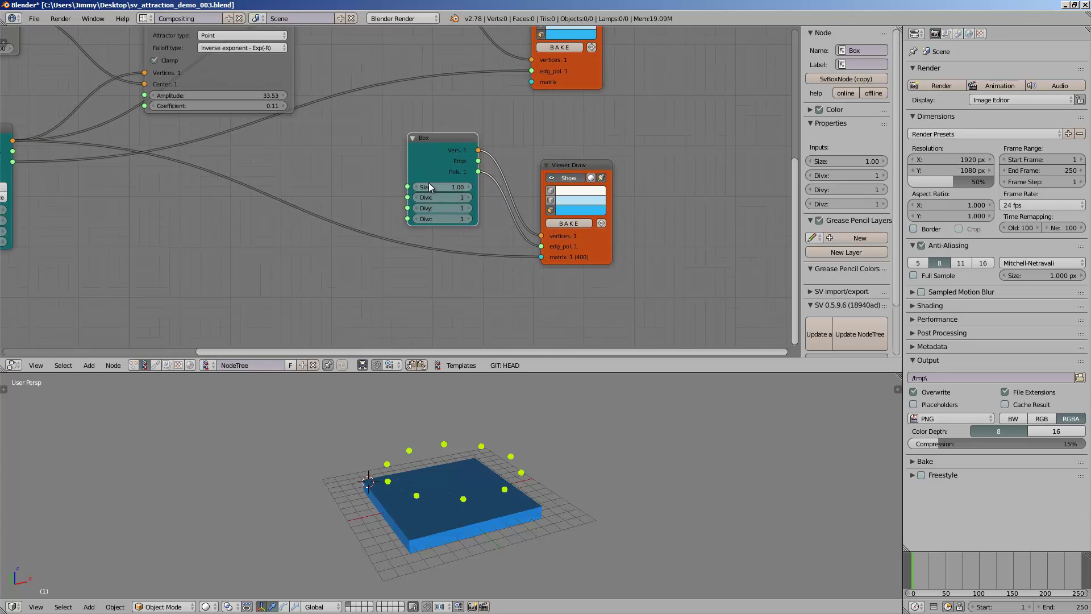
Step: Connect the Vector Attraction's Coeffs output to the Box's Size input
{"action": "scroll", "coordinate": [428, 183], "scroll_direction": "down", "scroll_amount": 3}
{"action": "middle_click_drag", "start_coordinate": [364, 165], "coordinate": [428, 200]}
{"action": "scroll", "coordinate": [428, 201], "scroll_direction": "up", "scroll_amount": 1}
{"action": "middle_click_drag", "start_coordinate": [363, 91], "coordinate": [364, 107]}
{"action": "left_click_drag", "start_coordinate": [386, 98], "coordinate": [482, 236]}
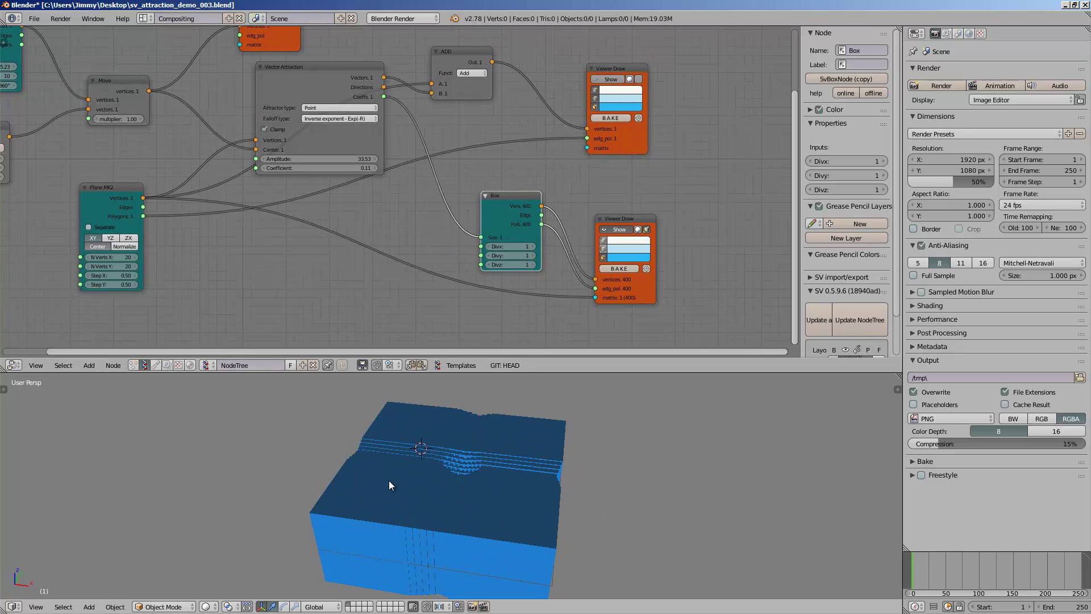
Step: Insert a Math MK2 node into the link between the Vector Attraction's Coeffs output and the Box's Size input
{"action": "scroll", "coordinate": [389, 485], "scroll_direction": "up", "scroll_amount": 2}
{"action": "left_click_drag", "start_coordinate": [500, 208], "coordinate": [513, 210]}
{"action": "key", "text": "alt+space"}
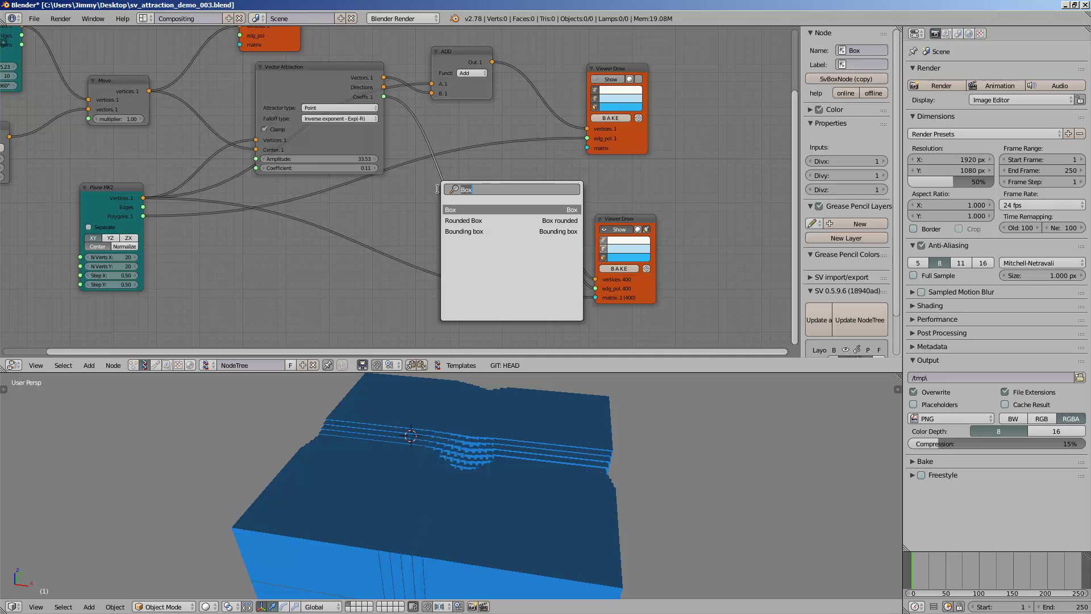
{"action": "type", "text": "math"}
{"action": "key", "text": "Down"}
{"action": "key", "text": "Down"}
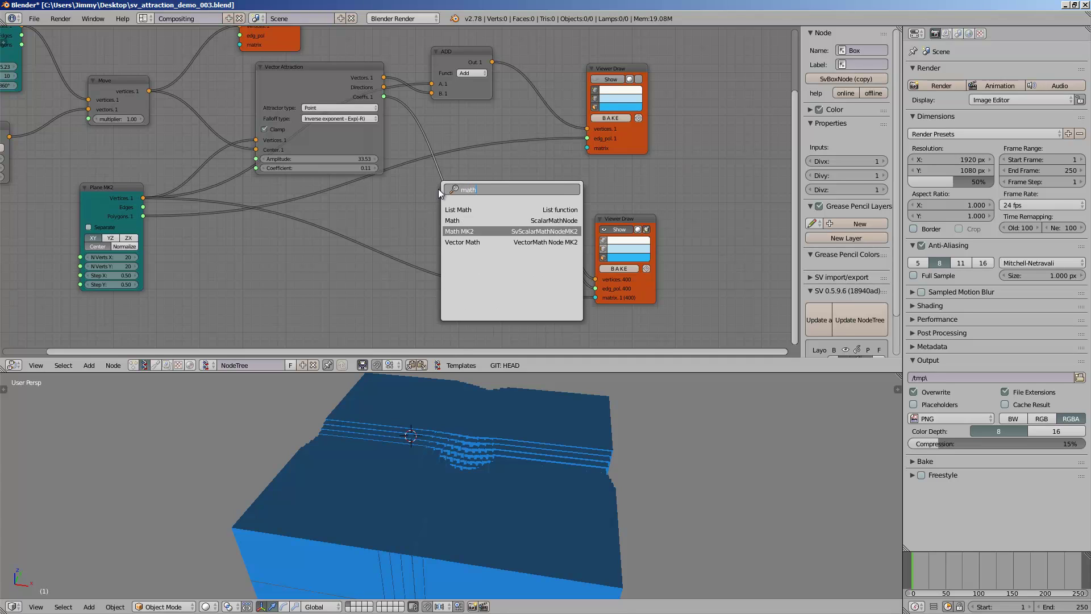
{"action": "key", "text": "Return"}
{"action": "left_click", "coordinate": [444, 196]}
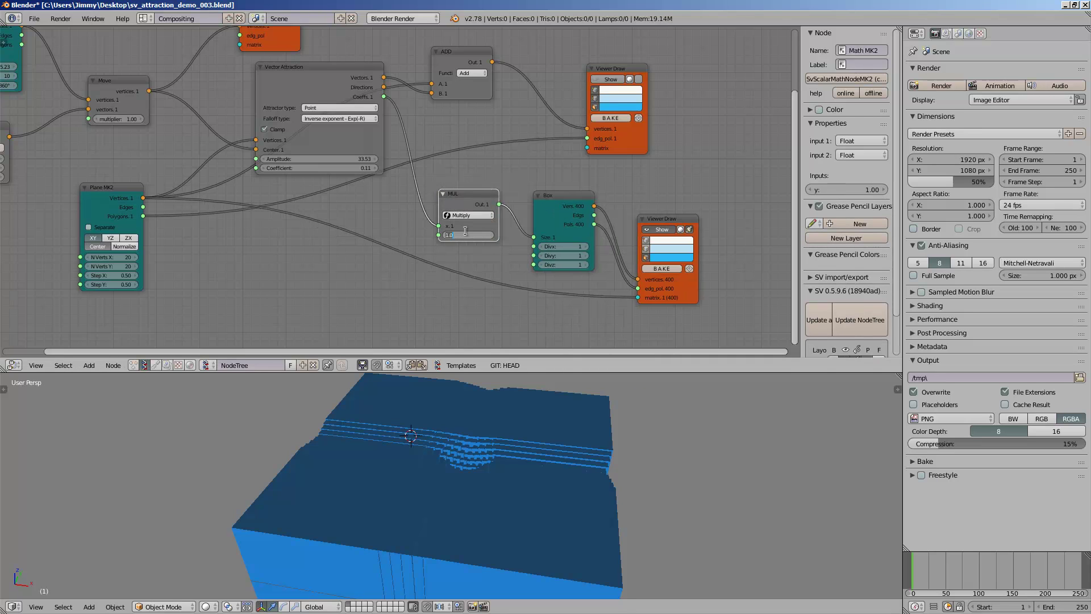
Step: Set the Multiply node's y value to 0.02
{"action": "type", "text": "0.02"}
{"action": "key", "text": "Return"}
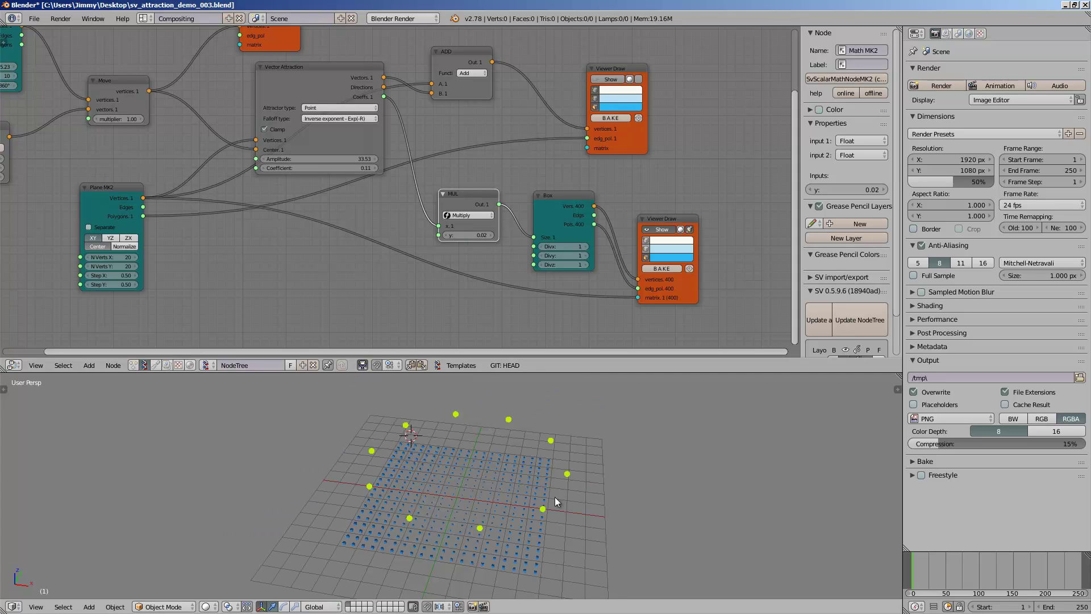
{"action": "scroll", "coordinate": [555, 502], "scroll_direction": "up", "scroll_amount": 2}
Step: Try -0.07 as the Multiply node's y value, then set it to -0.04 to space out the boxes
{"action": "mouse_move", "coordinate": [476, 236]}
{"action": "left_mouse_down"}
{"action": "mouse_move", "coordinate": [495, 236]}
{"action": "mouse_move", "coordinate": [473, 238]}
{"action": "left_mouse_up"}
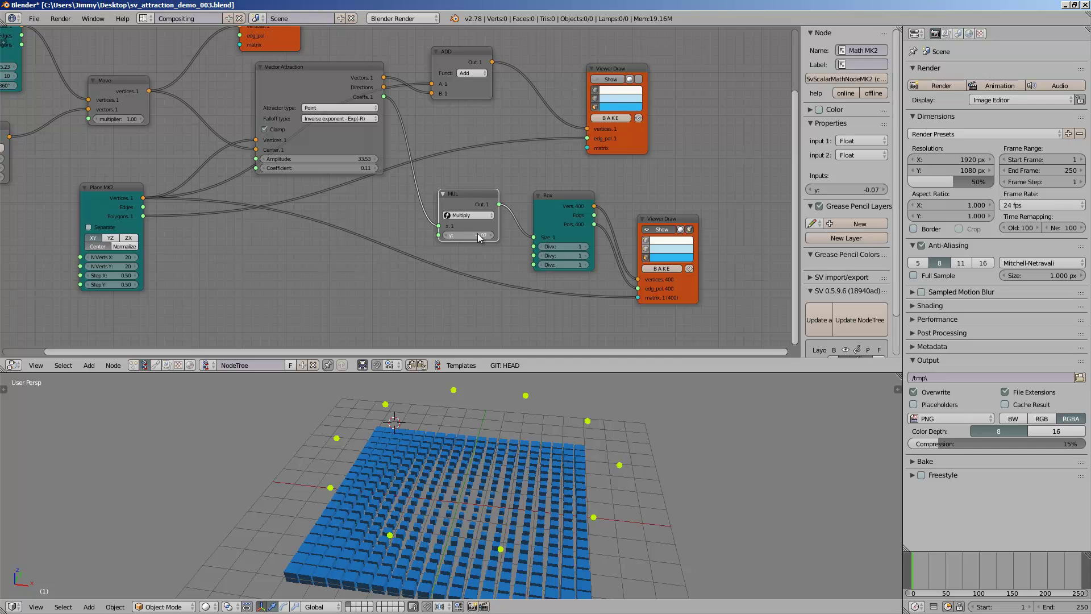
{"action": "middle_click_drag", "start_coordinate": [512, 528], "coordinate": [499, 375]}
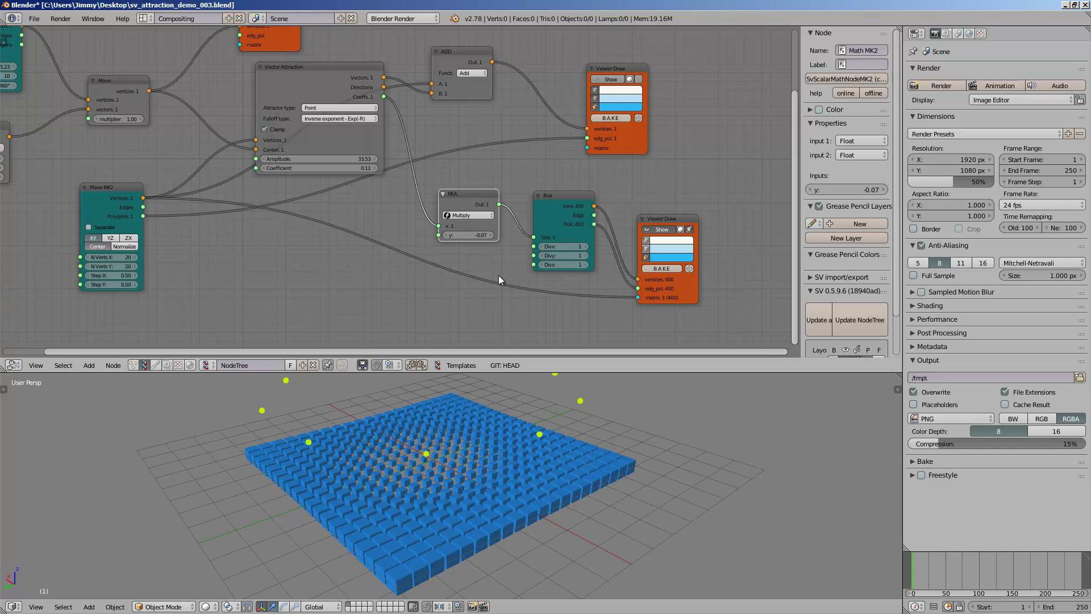
{"action": "left_click_drag", "start_coordinate": [482, 238], "coordinate": [489, 239]}
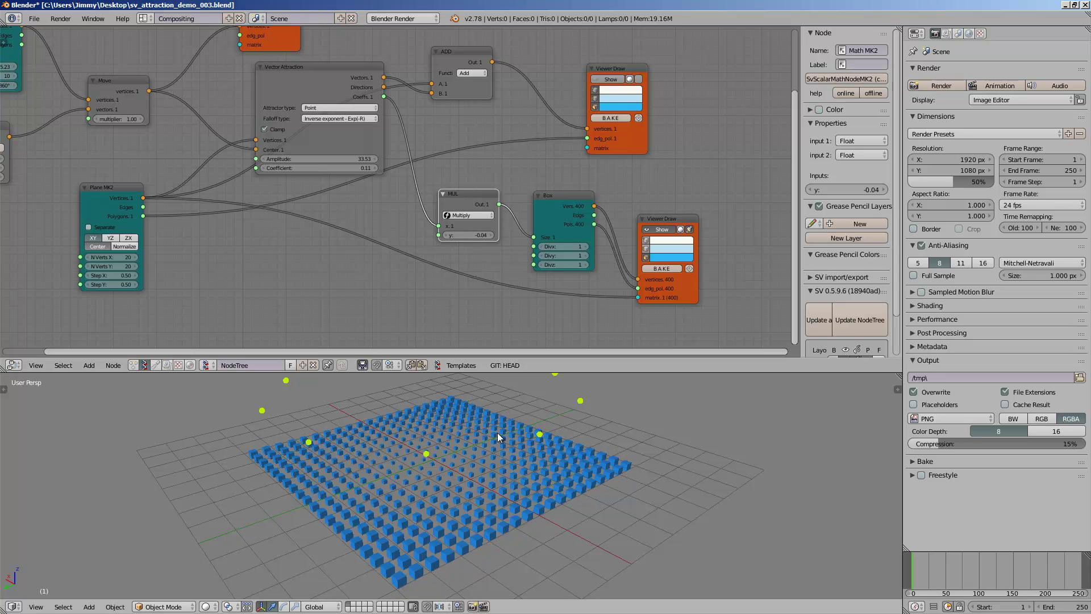
{"action": "middle_click_drag", "start_coordinate": [497, 432], "coordinate": [403, 384]}
Step: Compare the Inverse square and Inverse exponent falloffs on the boxes, then set the falloff type to Gauss - Exp(-R^2/2)
{"action": "scroll", "coordinate": [150, 245], "scroll_direction": "up", "scroll_amount": 1}
{"action": "middle_click_drag", "start_coordinate": [151, 245], "coordinate": [353, 254]}
{"action": "middle_click_drag", "start_coordinate": [586, 172], "coordinate": [571, 172]}
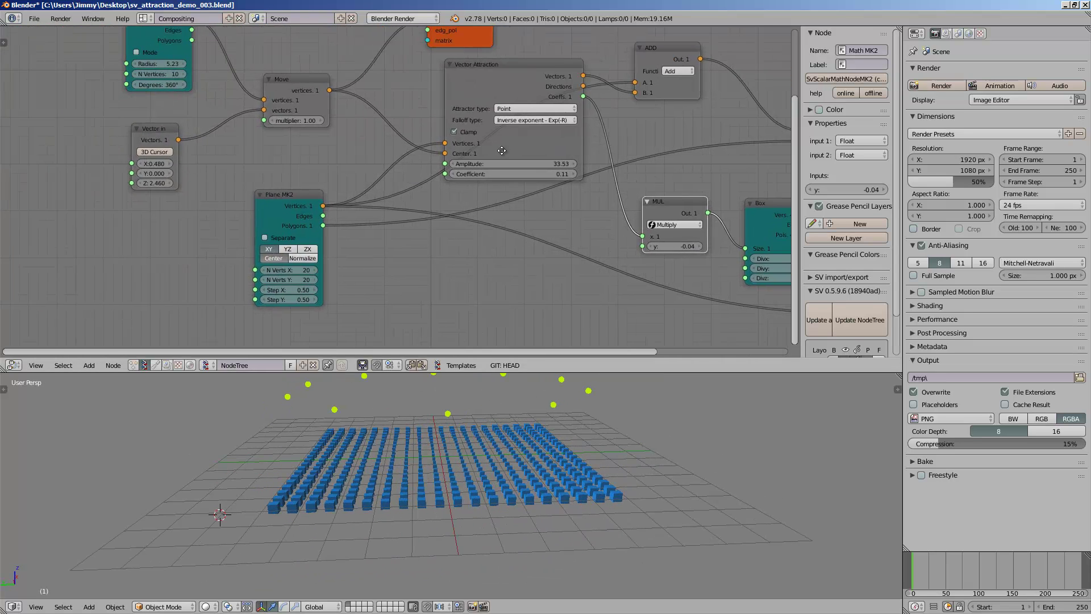
{"action": "scroll", "coordinate": [540, 121], "scroll_direction": "up", "scroll_amount": 2}
{"action": "left_click", "coordinate": [540, 109]}
{"action": "left_click", "coordinate": [542, 83]}
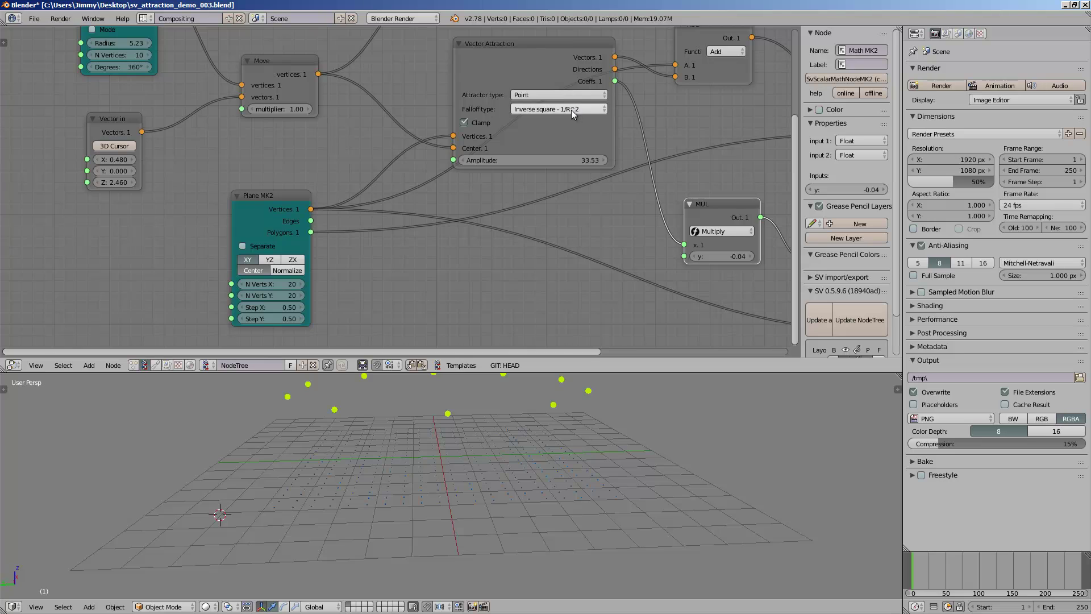
{"action": "left_click", "coordinate": [542, 109]}
{"action": "left_click", "coordinate": [558, 59]}
{"action": "left_click", "coordinate": [558, 107]}
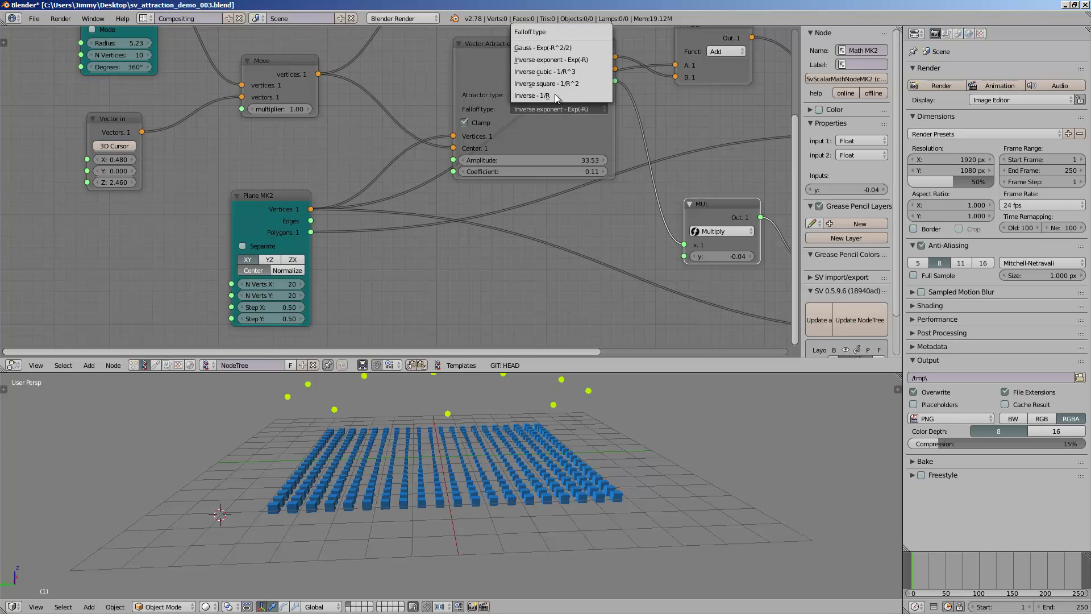
{"action": "left_click", "coordinate": [552, 49]}
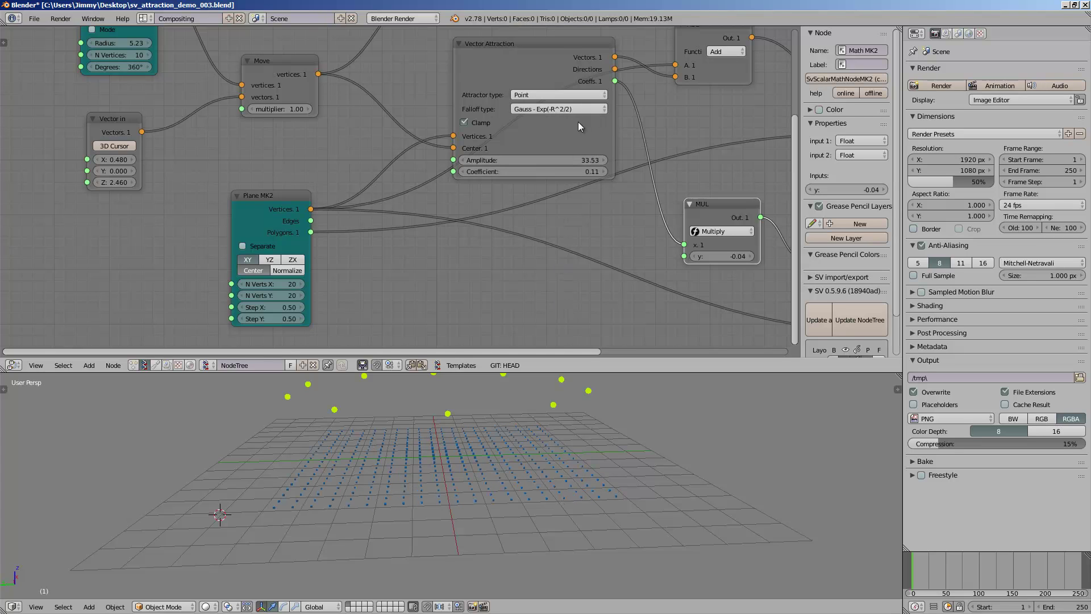
Step: Set the Vector Attraction's amplitude to 34.91 and its coefficient to 0.02
{"action": "mouse_move", "coordinate": [579, 159]}
{"action": "left_mouse_down"}
{"action": "mouse_move", "coordinate": [597, 157]}
{"action": "mouse_move", "coordinate": [562, 169]}
{"action": "left_mouse_up"}
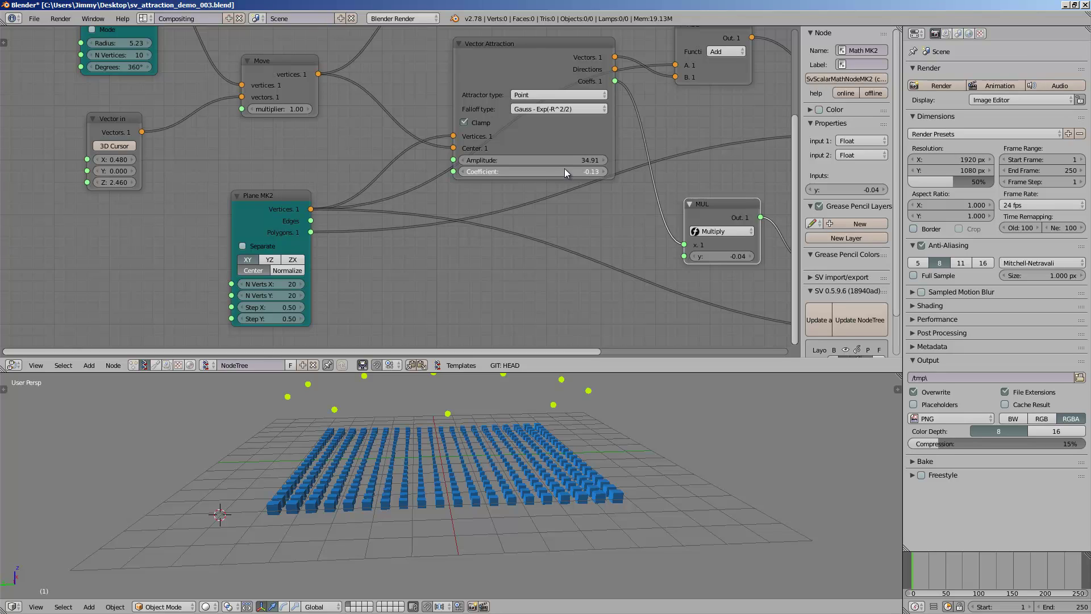
{"action": "left_click_drag", "start_coordinate": [567, 167], "coordinate": [566, 169]}
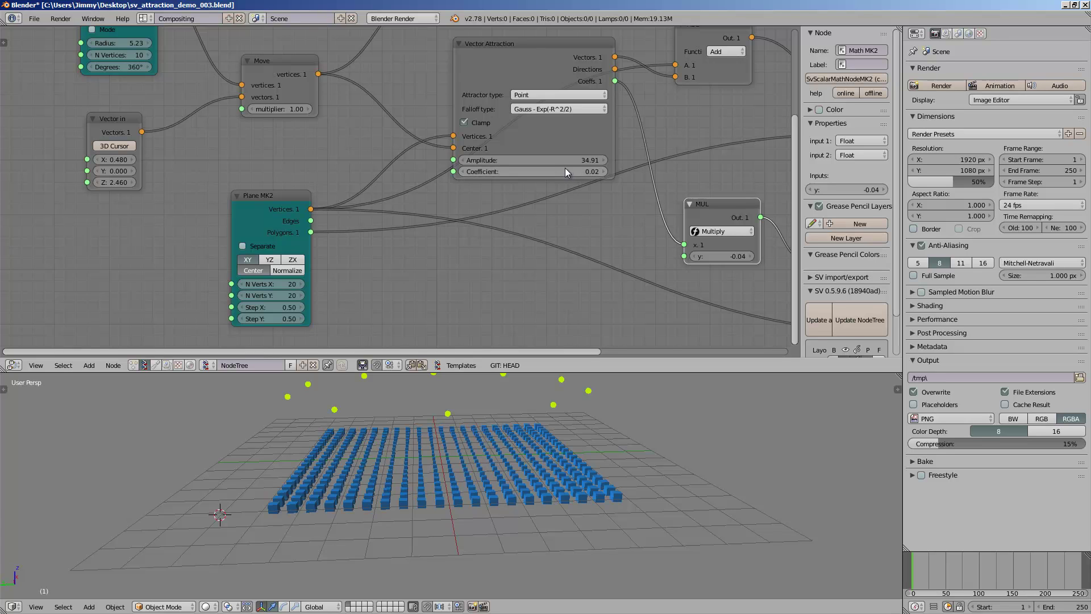
{"action": "middle_click_drag", "start_coordinate": [524, 397], "coordinate": [289, 295]}
Step: Lower the attractor points to a Z of 1.770 and reduce the Circle's radius to 4.33
{"action": "left_click_drag", "start_coordinate": [128, 182], "coordinate": [106, 166]}
{"action": "middle_click_drag", "start_coordinate": [349, 427], "coordinate": [420, 457]}
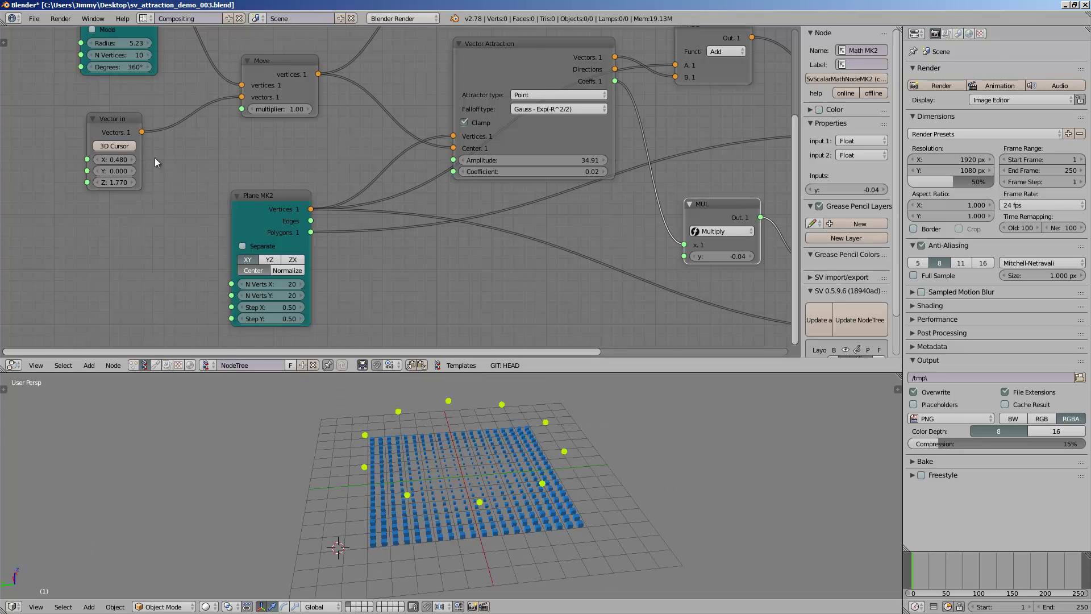
{"action": "mouse_move", "coordinate": [91, 44]}
{"action": "left_mouse_down"}
{"action": "mouse_move", "coordinate": [141, 46]}
{"action": "mouse_move", "coordinate": [101, 38]}
{"action": "left_mouse_up"}
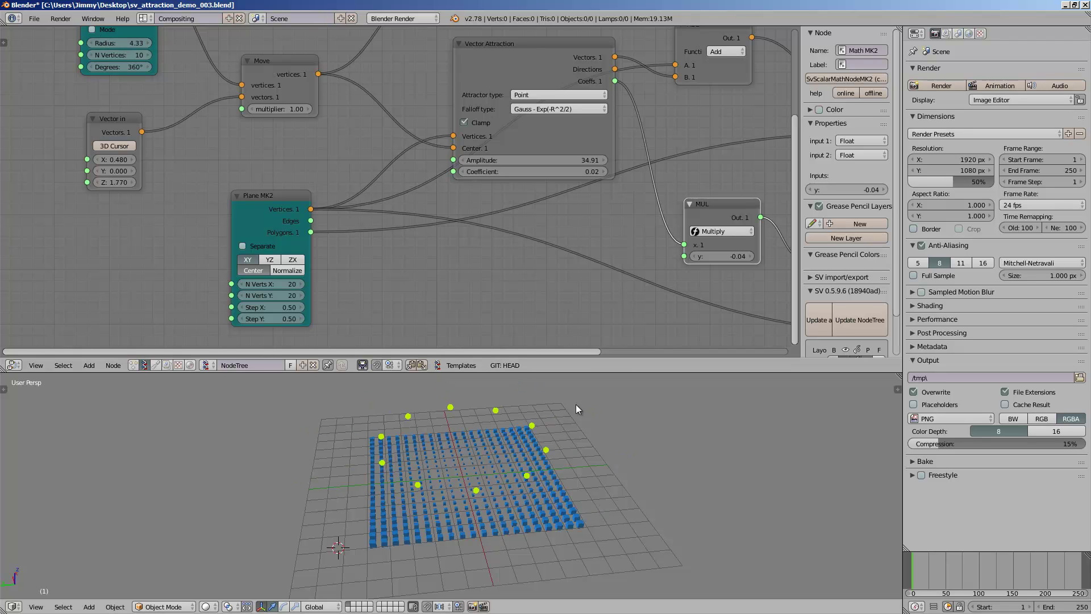
{"action": "middle_click_drag", "start_coordinate": [576, 404], "coordinate": [562, 397]}
Step: Try opening the attractor Circle into an arc of 129.21 degrees, then restore it to 360 degrees
{"action": "mouse_move", "coordinate": [496, 240]}
{"action": "middle_mouse_down"}
{"action": "mouse_move", "coordinate": [401, 213]}
{"action": "mouse_move", "coordinate": [320, 218]}
{"action": "middle_mouse_up"}
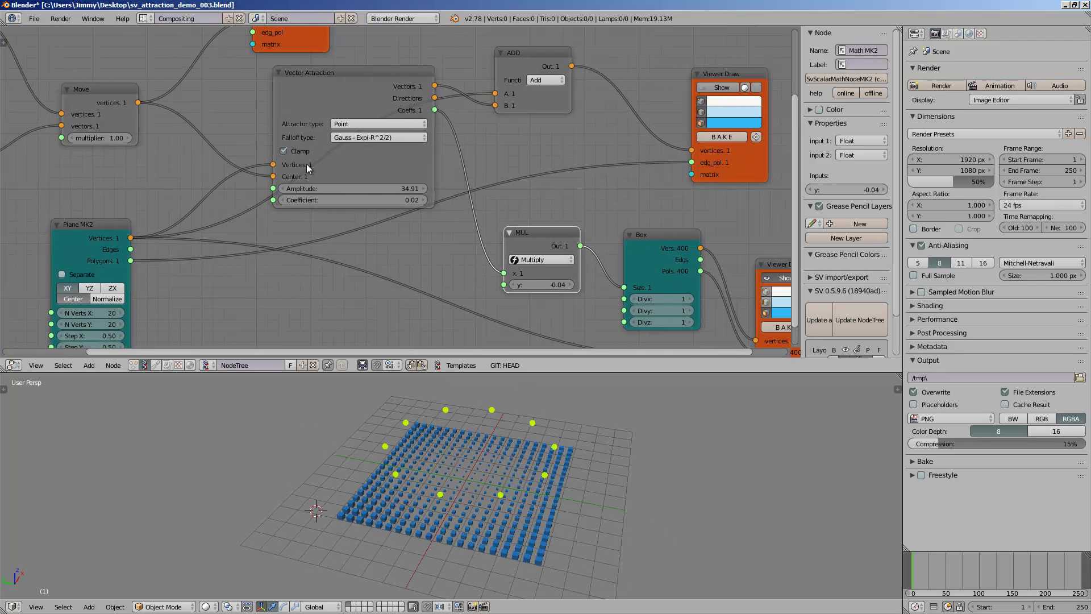
{"action": "middle_click_drag", "start_coordinate": [136, 167], "coordinate": [476, 163]}
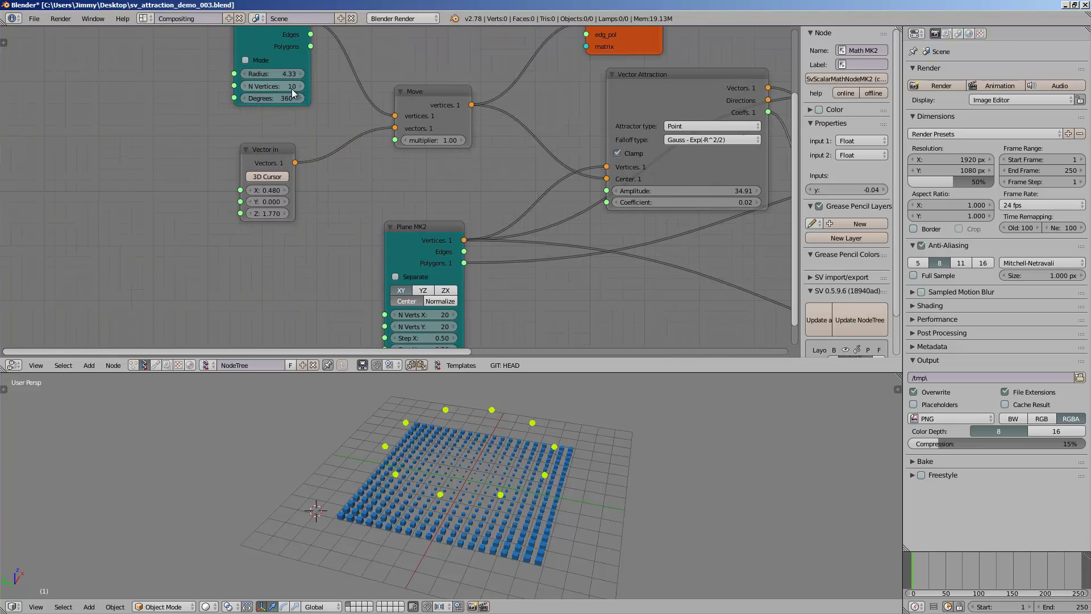
{"action": "left_click_drag", "start_coordinate": [254, 98], "coordinate": [306, 118]}
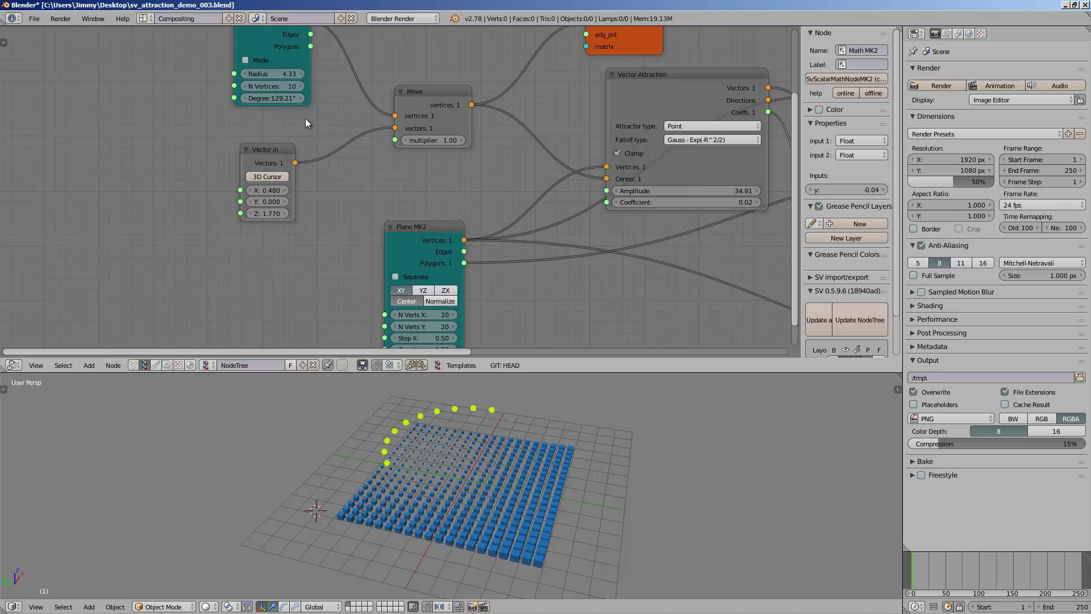
{"action": "mouse_move", "coordinate": [461, 488]}
{"action": "middle_mouse_down"}
{"action": "mouse_move", "coordinate": [500, 512]}
{"action": "mouse_move", "coordinate": [613, 448]}
{"action": "mouse_move", "coordinate": [451, 513]}
{"action": "mouse_move", "coordinate": [449, 496]}
{"action": "middle_mouse_up"}
{"action": "left_click", "coordinate": [269, 97]}
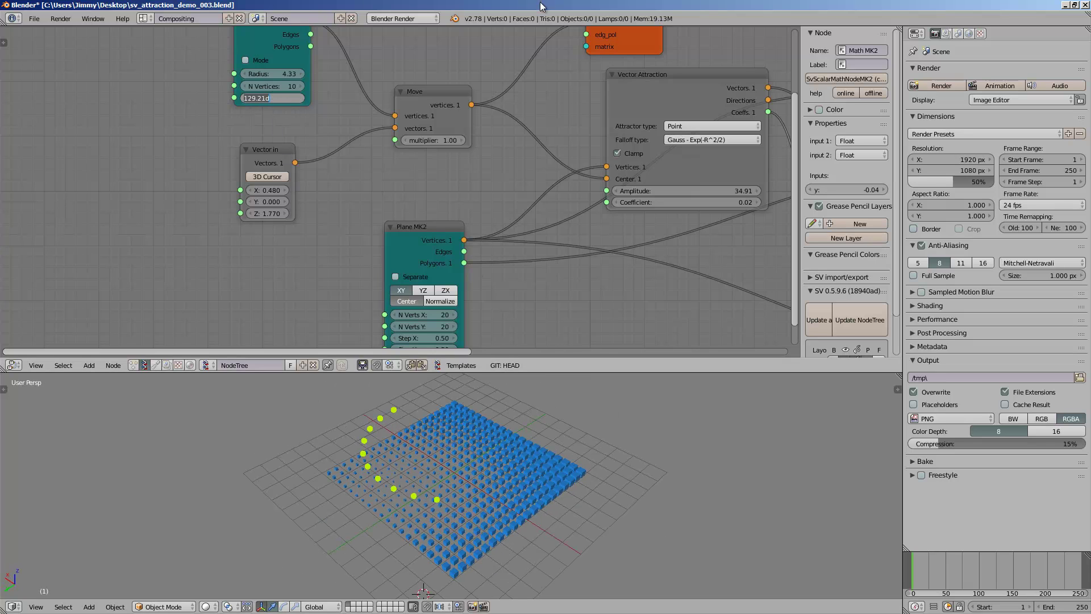
{"action": "type", "text": "360"}
{"action": "key", "text": "Return"}
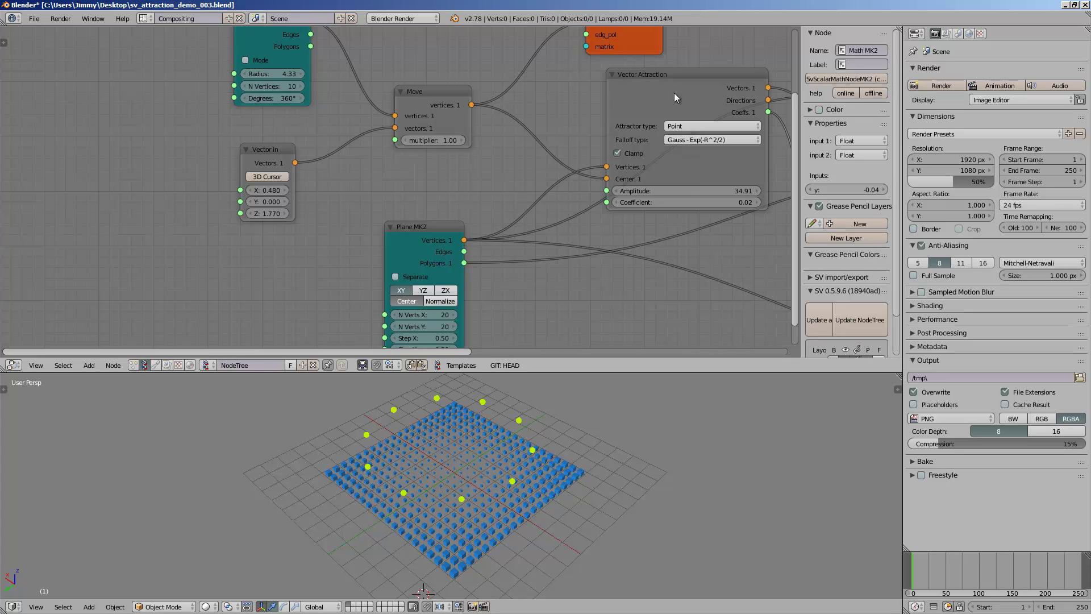
Step: Switch the Vector Attraction's falloff type from Gauss to Inverse exponent - Exp(-R)
{"action": "key", "text": "Home"}
{"action": "scroll", "coordinate": [418, 154], "scroll_direction": "up", "scroll_amount": 3}
{"action": "left_click", "coordinate": [488, 145]}
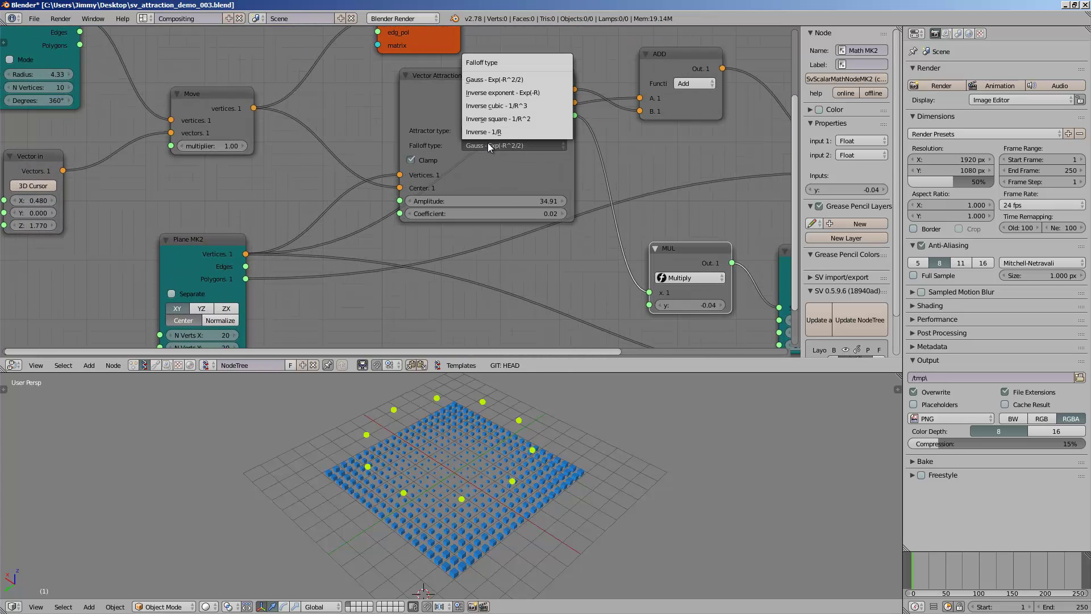
{"action": "left_click", "coordinate": [504, 93]}
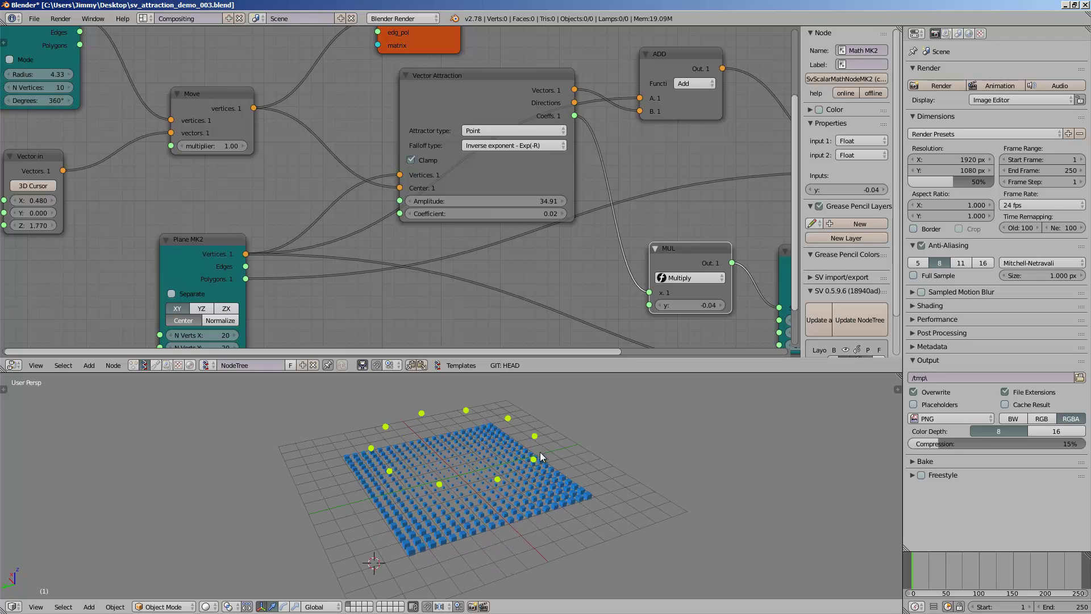
Step: Try the Inverse cubic and Inverse square falloff types on the Vector Attraction, then set its falloff type to Inverse - 1/R
{"action": "left_click", "coordinate": [502, 148]}
{"action": "left_click", "coordinate": [517, 117]}
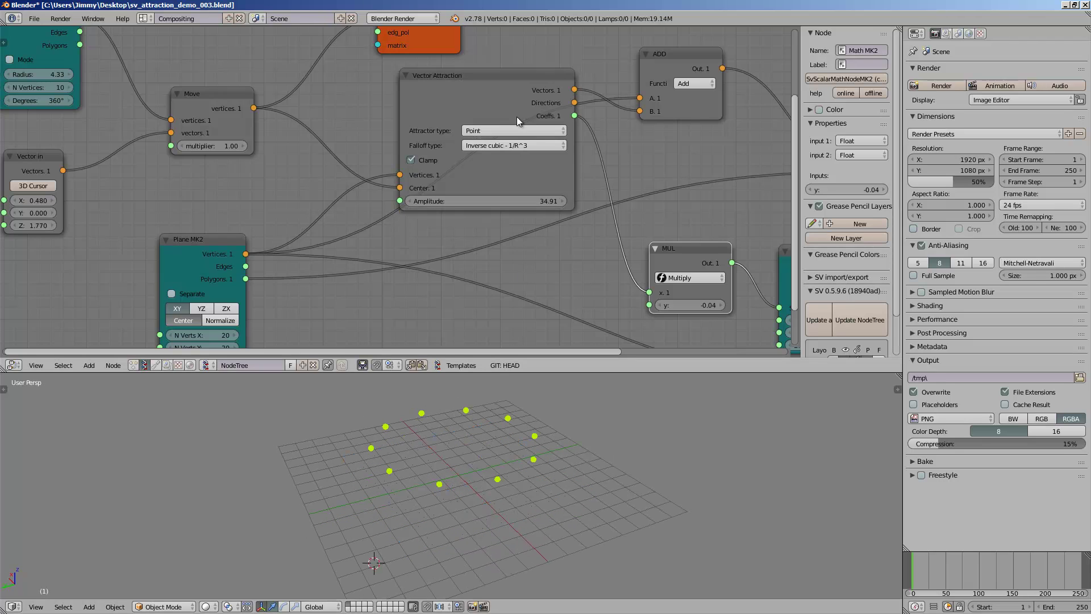
{"action": "left_click", "coordinate": [523, 142]}
{"action": "left_click", "coordinate": [520, 131]}
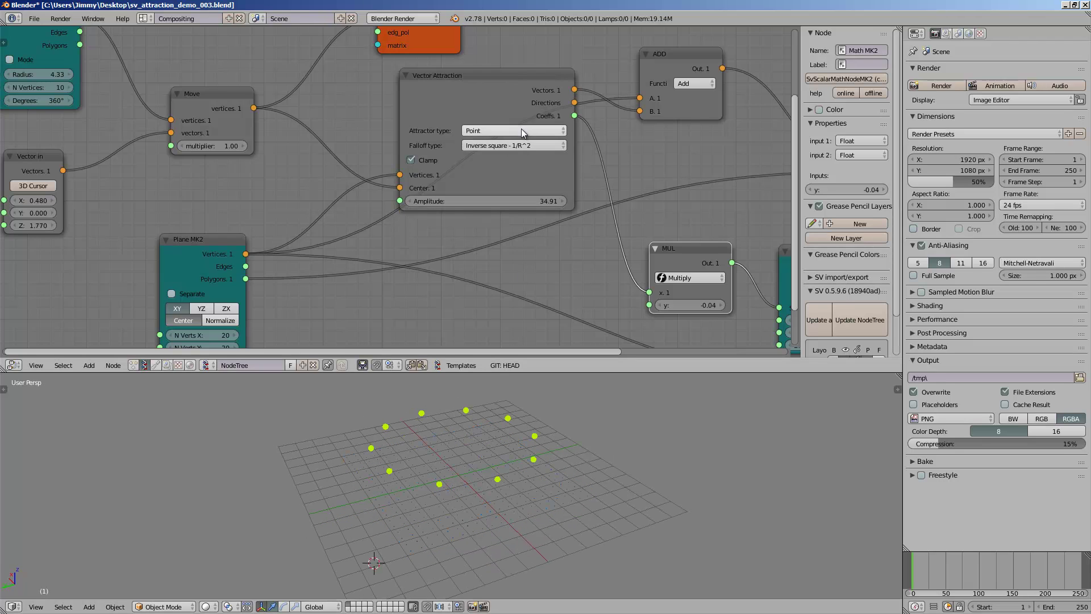
{"action": "left_click", "coordinate": [528, 147]}
{"action": "left_click", "coordinate": [525, 132]}
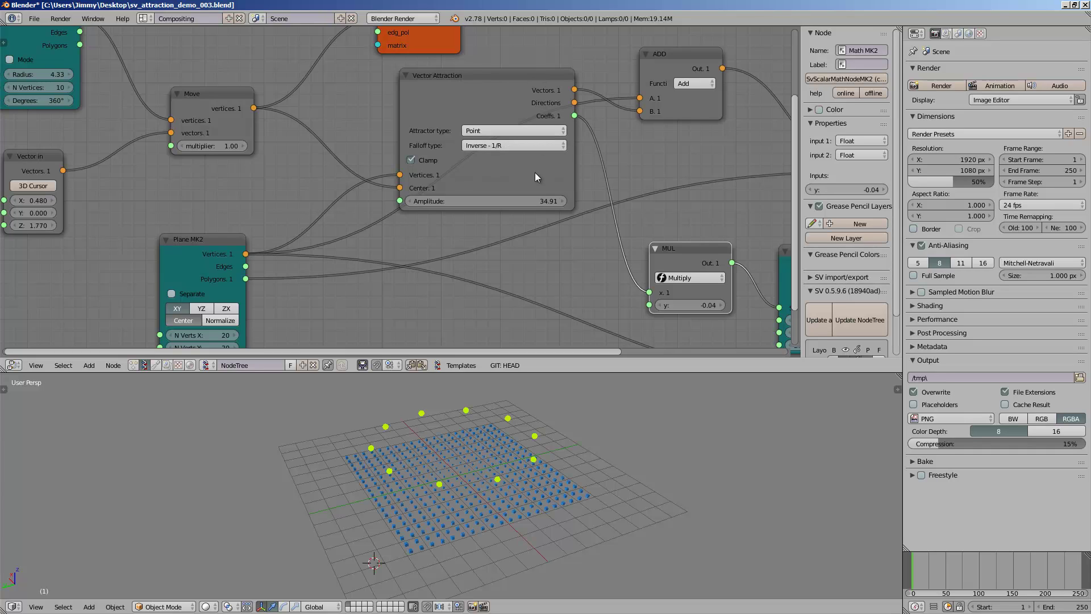
Step: Set the Vector Attraction's amplitude to 37.34 and the MUL node's y value to 0.08
{"action": "left_click_drag", "start_coordinate": [529, 203], "coordinate": [580, 203]}
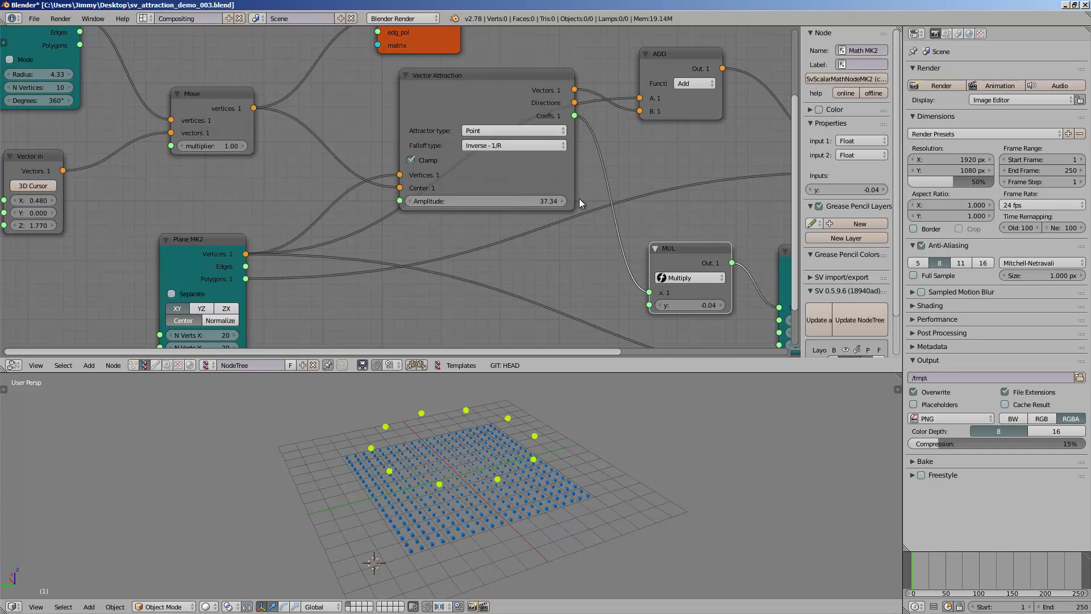
{"action": "left_click_drag", "start_coordinate": [690, 301], "coordinate": [691, 300]}
{"action": "middle_click_drag", "start_coordinate": [568, 500], "coordinate": [645, 441]}
Step: Rearrange the Box and Viewer Draw nodes to open up free space between them
{"action": "middle_click_drag", "start_coordinate": [522, 221], "coordinate": [278, 188]}
{"action": "left_click_drag", "start_coordinate": [453, 212], "coordinate": [427, 209]}
{"action": "middle_click_drag", "start_coordinate": [557, 229], "coordinate": [437, 199]}
{"action": "left_click_drag", "start_coordinate": [441, 198], "coordinate": [400, 185]}
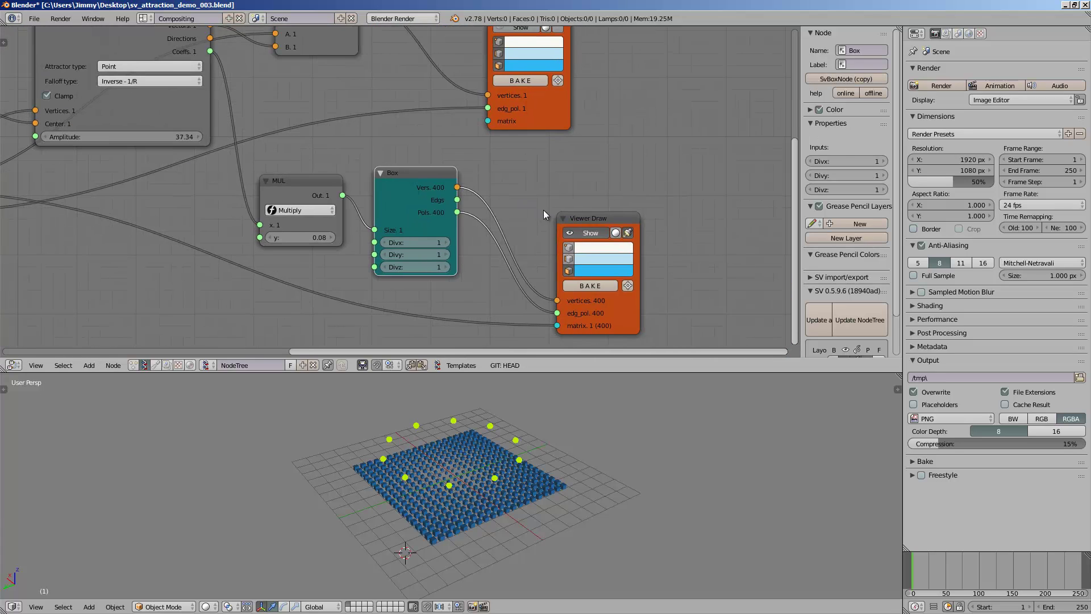
{"action": "left_click_drag", "start_coordinate": [581, 218], "coordinate": [611, 223]}
{"action": "scroll", "coordinate": [433, 182], "scroll_direction": "up", "scroll_amount": 2}
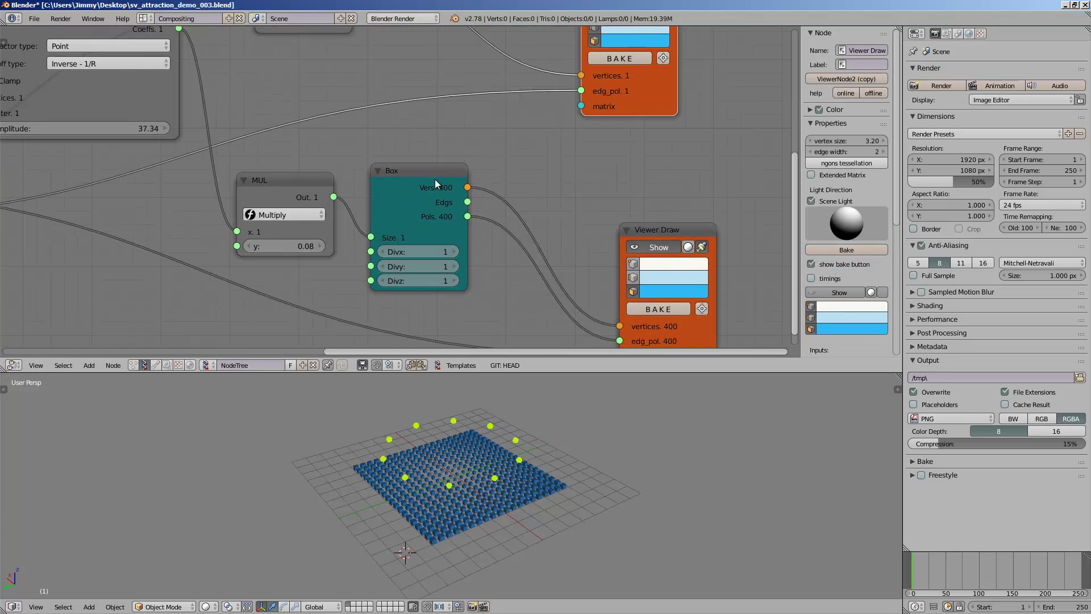
{"action": "left_click_drag", "start_coordinate": [434, 182], "coordinate": [451, 168]}
{"action": "middle_click_drag", "start_coordinate": [440, 171], "coordinate": [392, 168]}
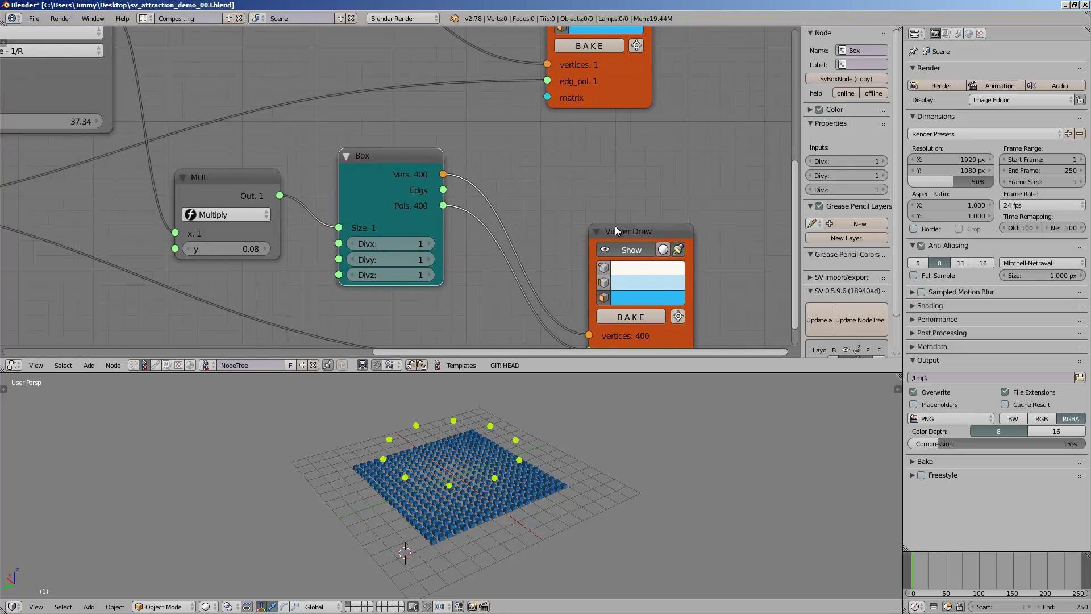
{"action": "left_click_drag", "start_coordinate": [615, 226], "coordinate": [641, 219]}
{"action": "left_click_drag", "start_coordinate": [424, 169], "coordinate": [397, 161]}
{"action": "key", "text": "alt+space"}
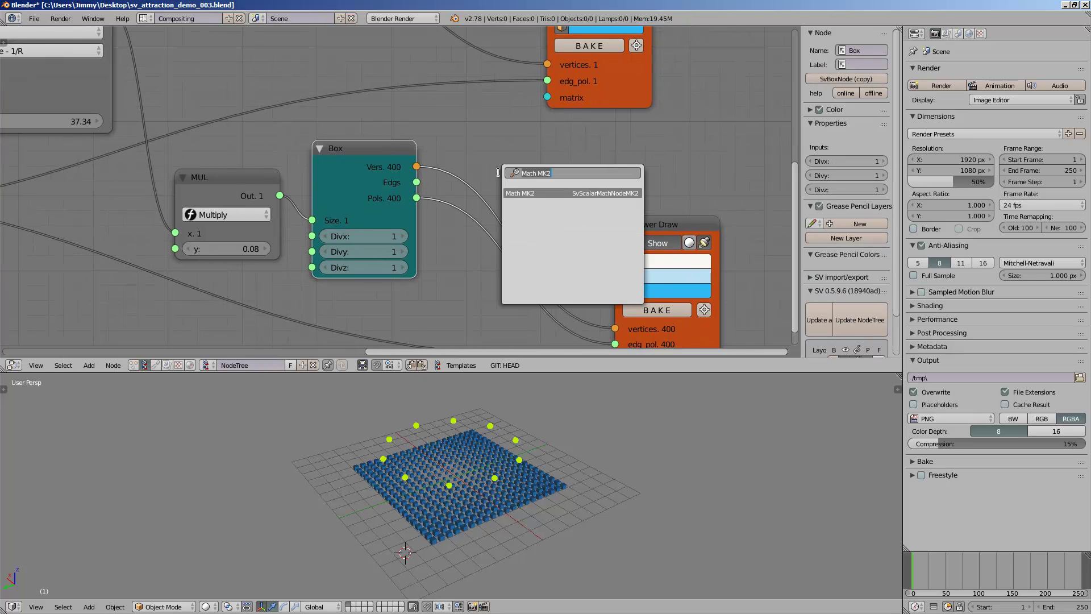
{"action": "type", "text": "vector"}
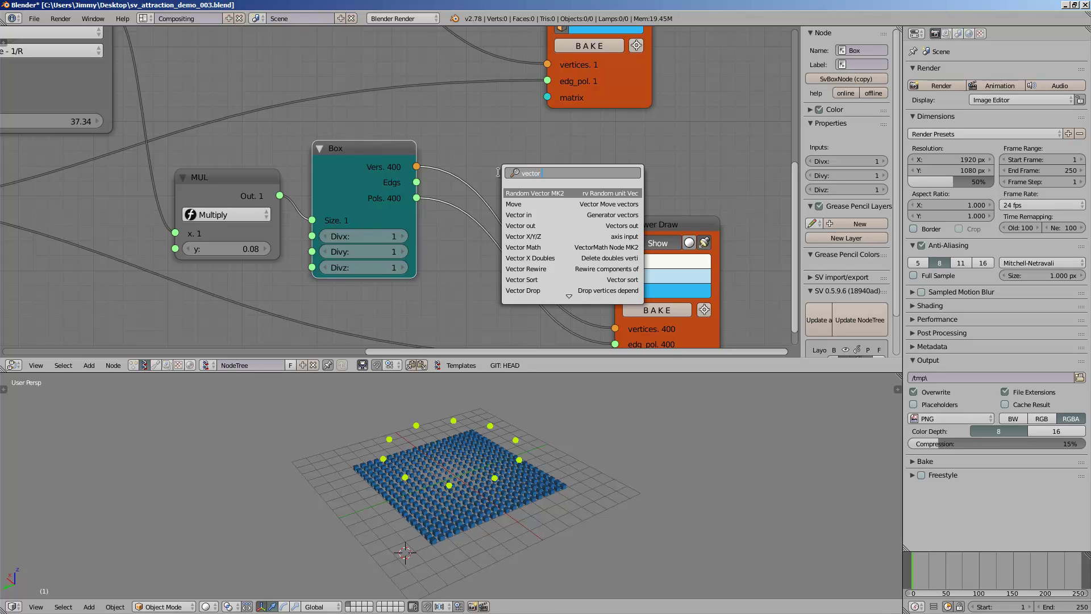
{"action": "type", "text": " nor"}
{"action": "key", "text": "ctrl+a"}
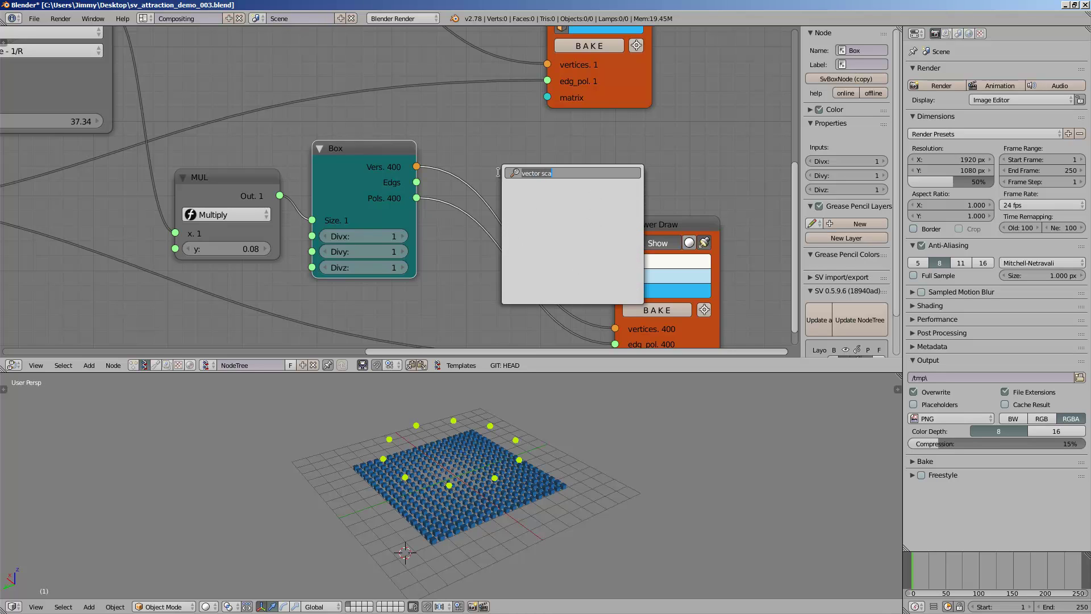
{"action": "type", "text": "cale"}
{"action": "key", "text": "Return"}
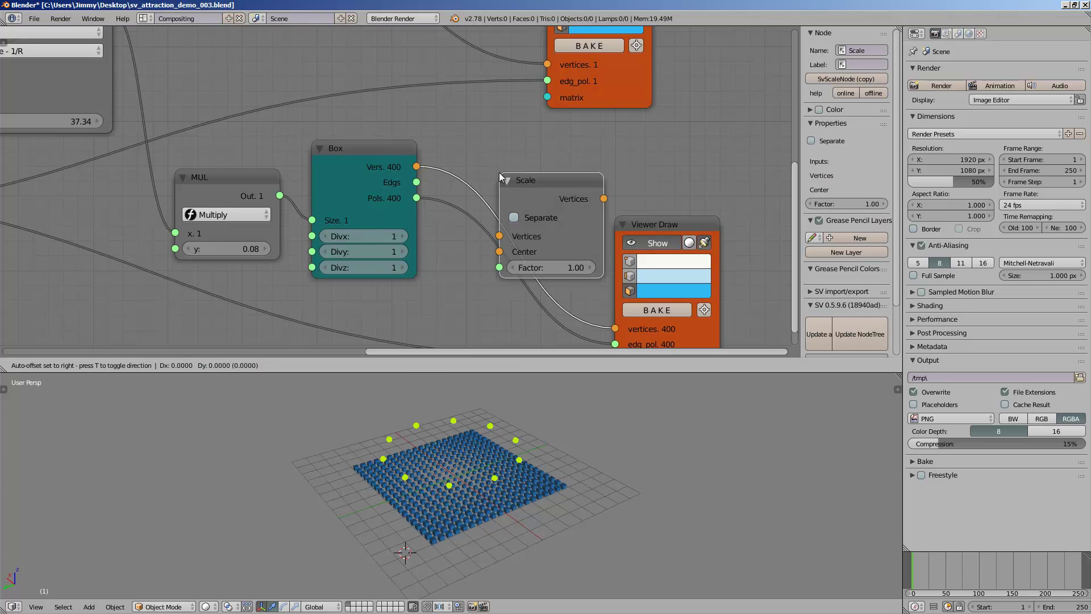
{"action": "left_click", "coordinate": [526, 149]}
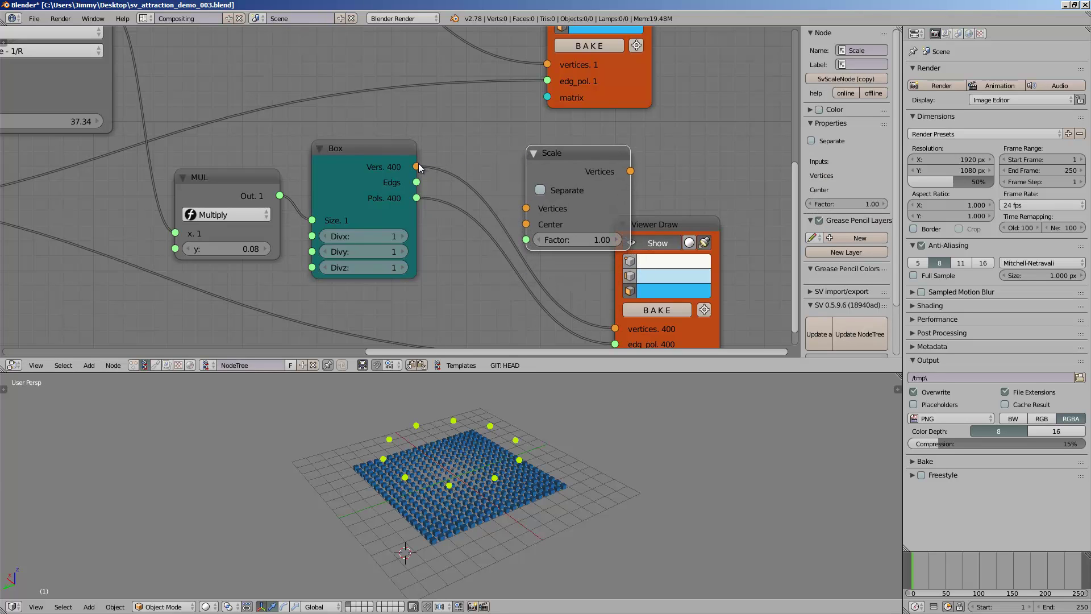
{"action": "left_click_drag", "start_coordinate": [417, 167], "coordinate": [507, 176]}
{"action": "left_click_drag", "start_coordinate": [565, 151], "coordinate": [573, 145]}
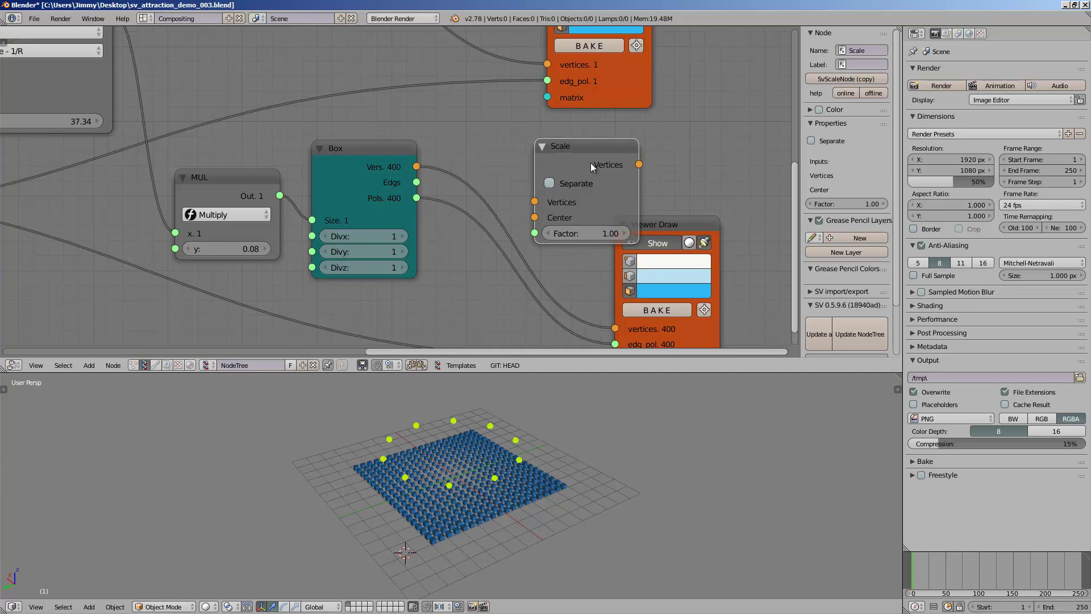
{"action": "key", "text": "x"}
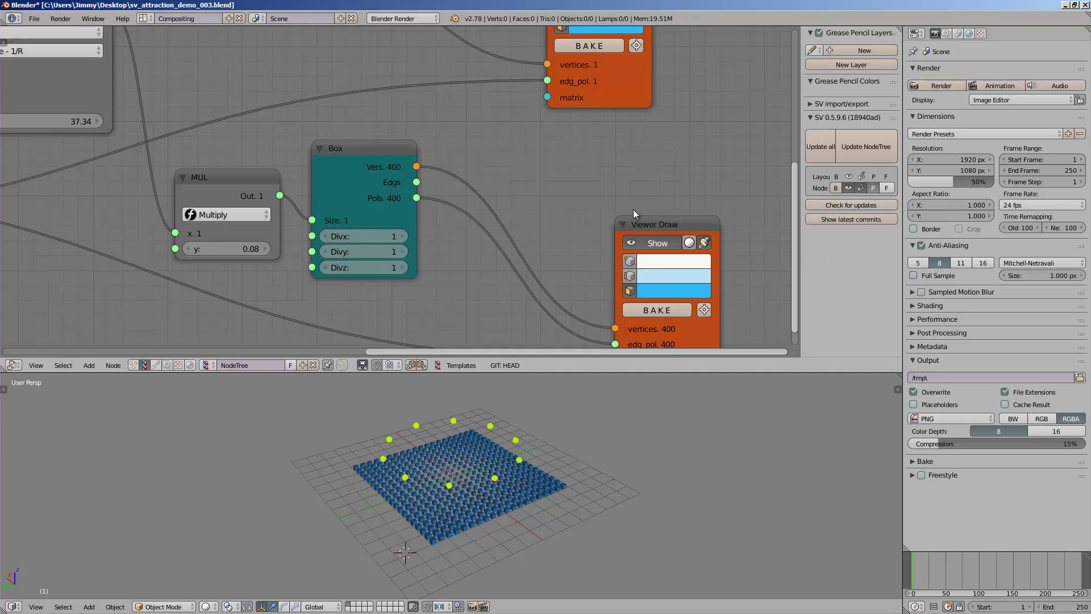
Step: Move the Viewer Draw and Box nodes farther away from the MUL node
{"action": "left_click_drag", "start_coordinate": [645, 230], "coordinate": [670, 231]}
{"action": "left_click_drag", "start_coordinate": [381, 162], "coordinate": [456, 172]}
{"action": "scroll", "coordinate": [432, 177], "scroll_direction": "down", "scroll_amount": 2}
{"action": "middle_click_drag", "start_coordinate": [347, 202], "coordinate": [532, 199]}
{"action": "scroll", "coordinate": [532, 199], "scroll_direction": "left", "scroll_amount": 1, "text": "ctrl"}
Step: Try MUL y values of 8.03 and 0.02, then set y to 0.089
{"action": "left_click_drag", "start_coordinate": [448, 235], "coordinate": [450, 234]}
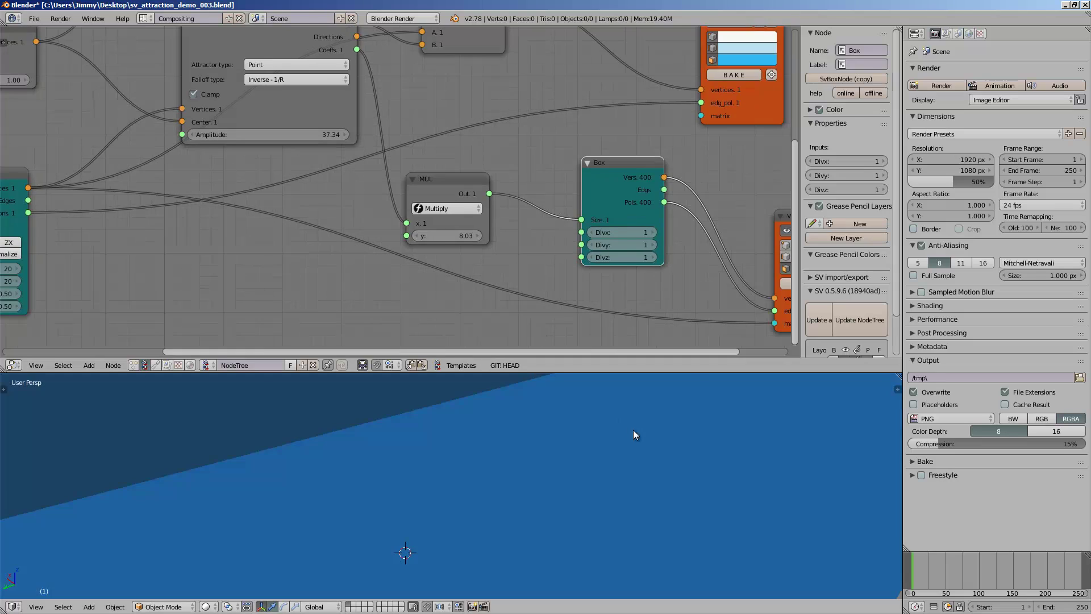
{"action": "scroll", "coordinate": [633, 429], "scroll_direction": "down", "scroll_amount": 6}
{"action": "middle_click_drag", "start_coordinate": [545, 436], "coordinate": [381, 433]}
{"action": "double_click", "coordinate": [457, 236]}
{"action": "type", "text": "0."}
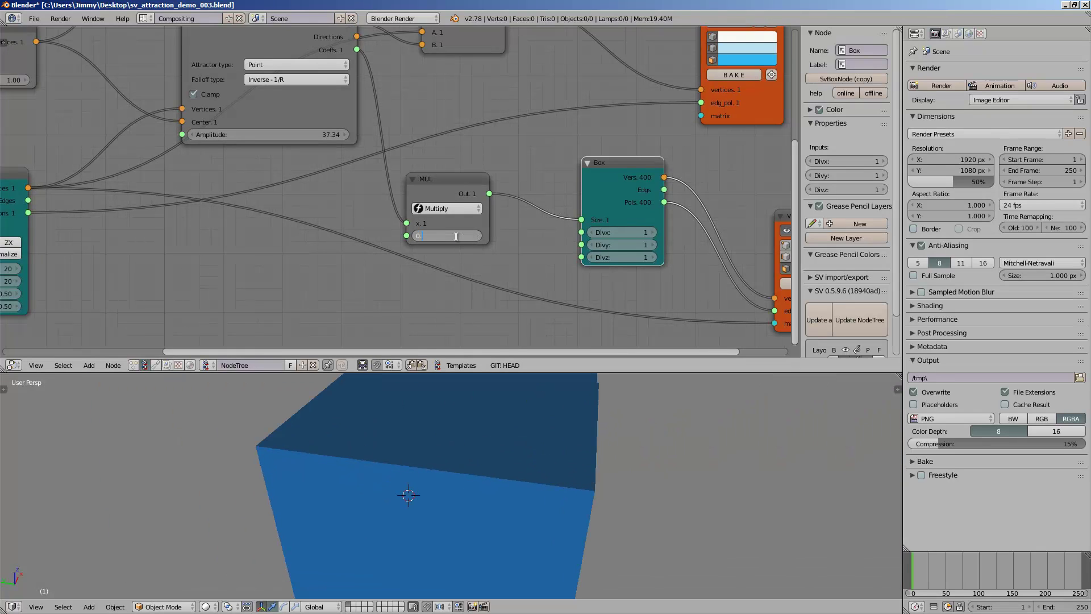
{"action": "type", "text": "02"}
{"action": "key", "text": "Return"}
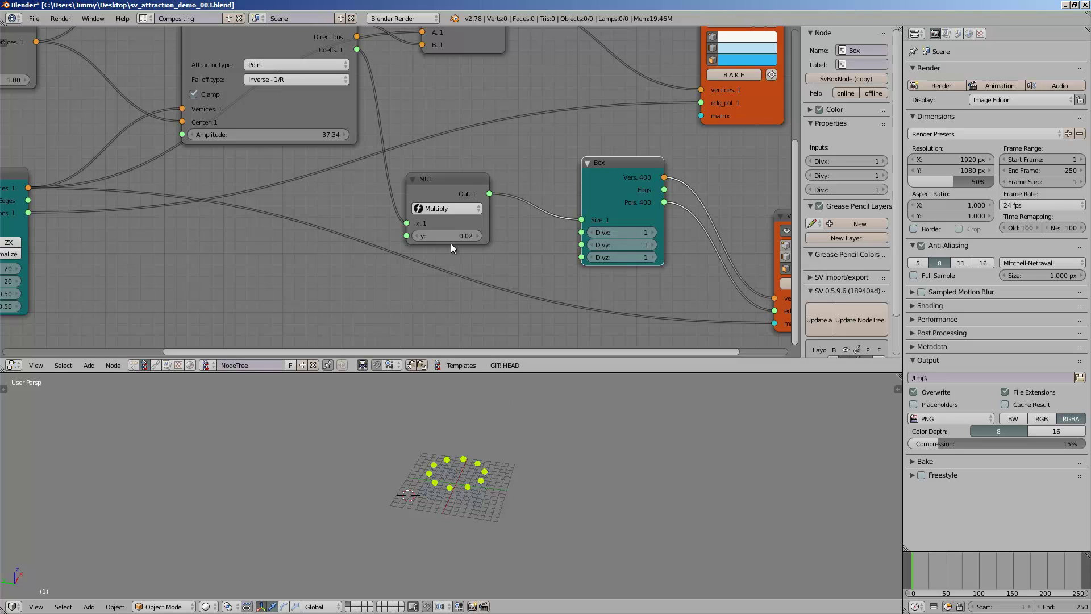
{"action": "type", "text": "0.089"}
{"action": "key", "text": "Return"}
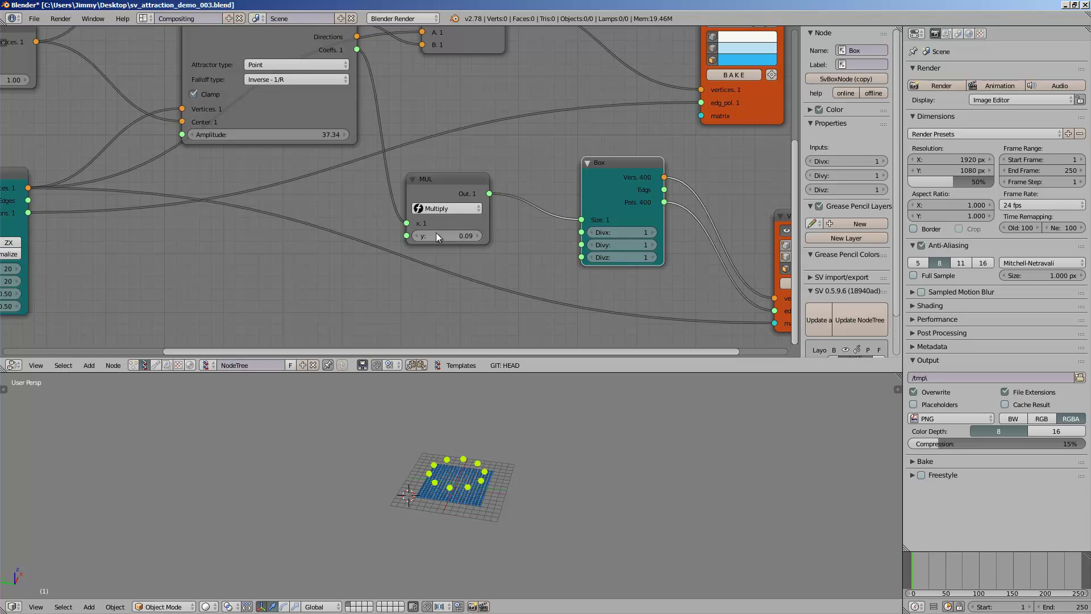
Step: Try Vector Attraction amplitudes of 2 and 5, then set the amplitude to 40
{"action": "scroll", "coordinate": [510, 397], "scroll_direction": "up", "scroll_amount": 5}
{"action": "middle_click_drag", "start_coordinate": [312, 105], "coordinate": [341, 160]}
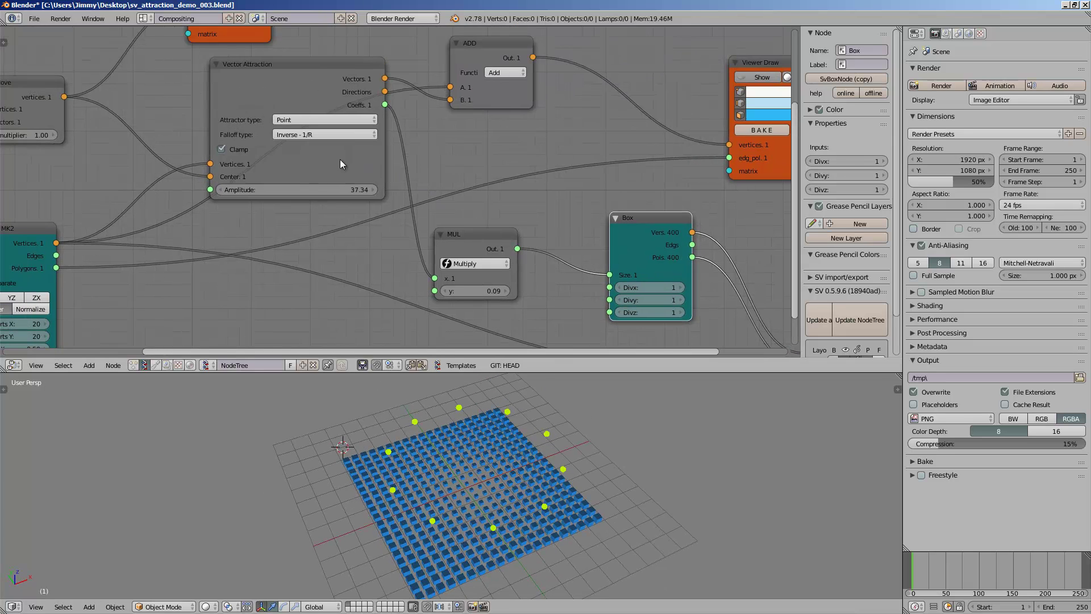
{"action": "left_click", "coordinate": [343, 189]}
{"action": "type", "text": "2"}
{"action": "key", "text": "Return"}
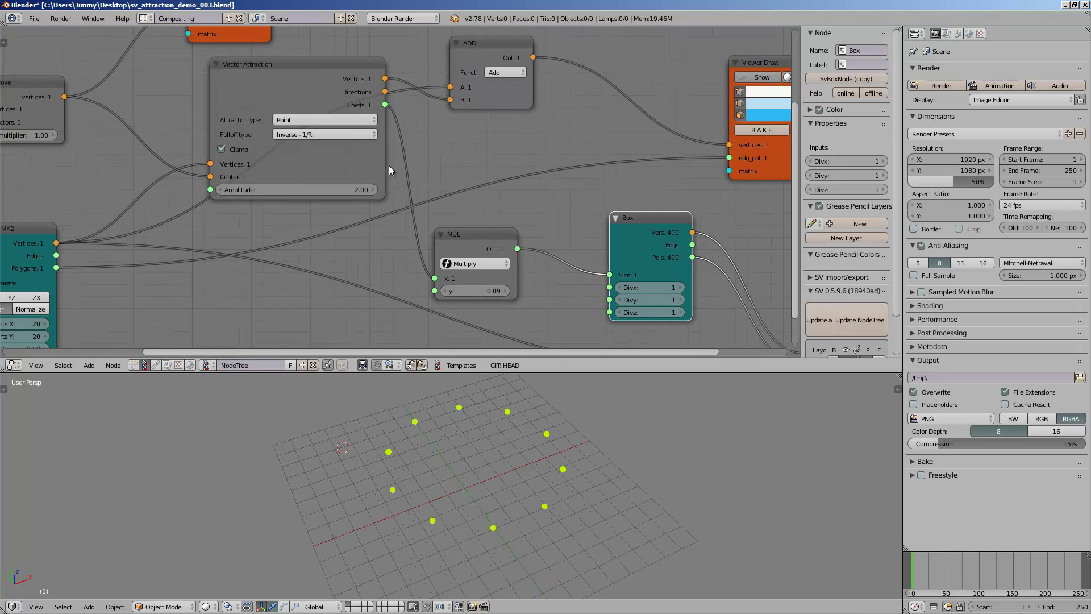
{"action": "left_click", "coordinate": [344, 190]}
{"action": "type", "text": "5"}
{"action": "key", "text": "Return"}
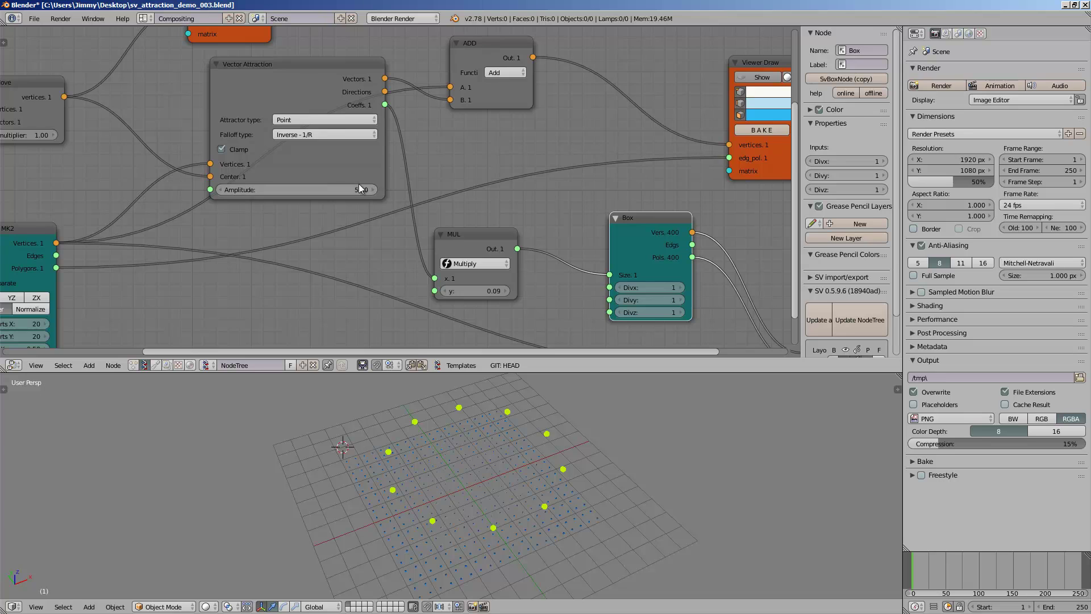
{"action": "left_click", "coordinate": [356, 185]}
{"action": "type", "text": "40"}
{"action": "key", "text": "Return"}
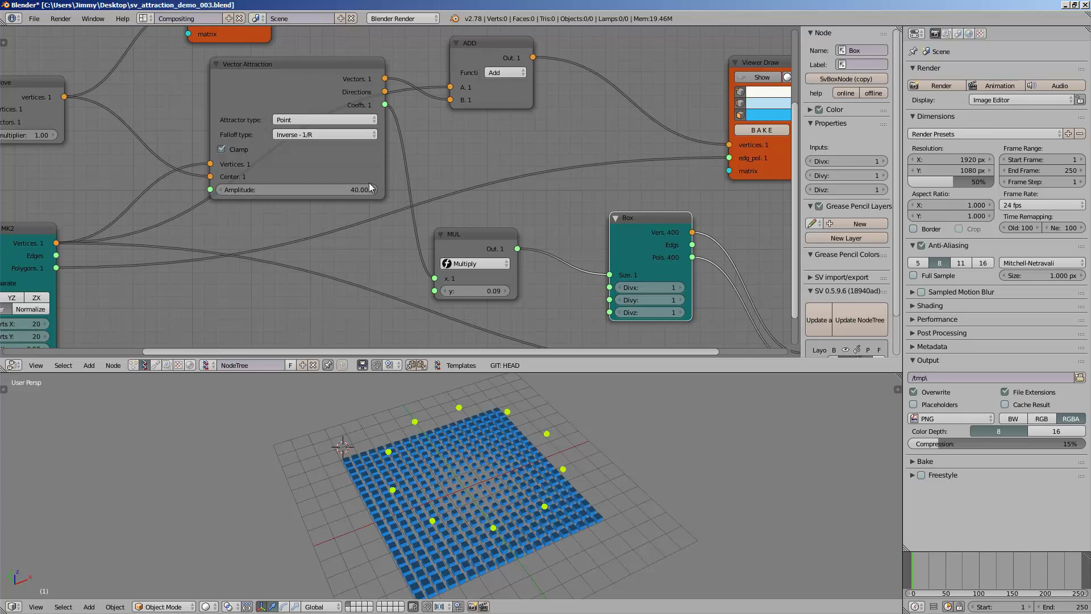
Step: Disable Clamp on the Vector Attraction node and vary the MUL node's y value, ending at 0.09
{"action": "left_click", "coordinate": [233, 152]}
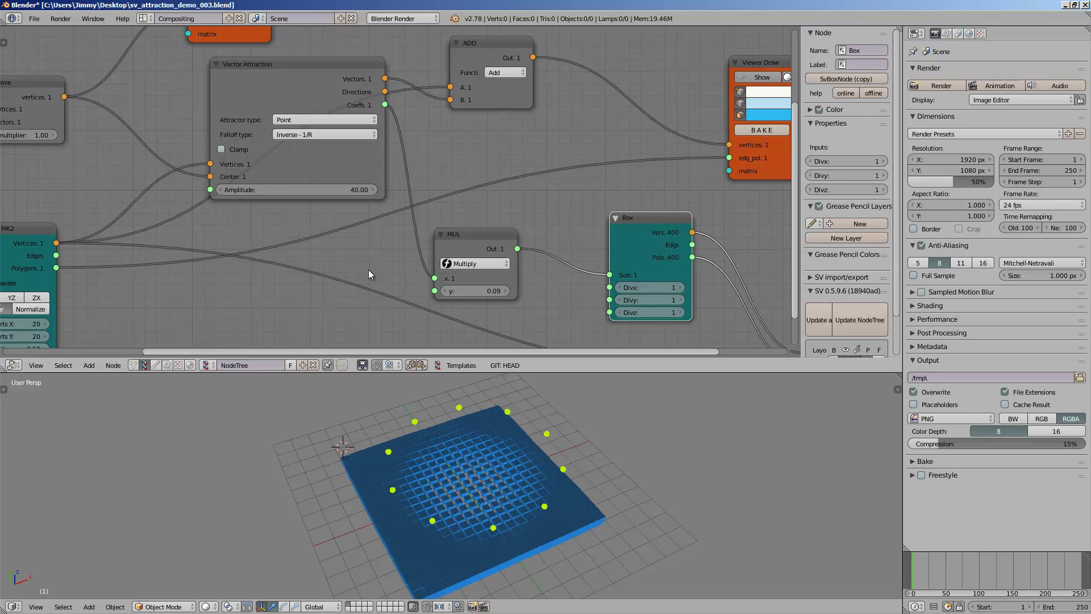
{"action": "middle_click_drag", "start_coordinate": [512, 443], "coordinate": [520, 398]}
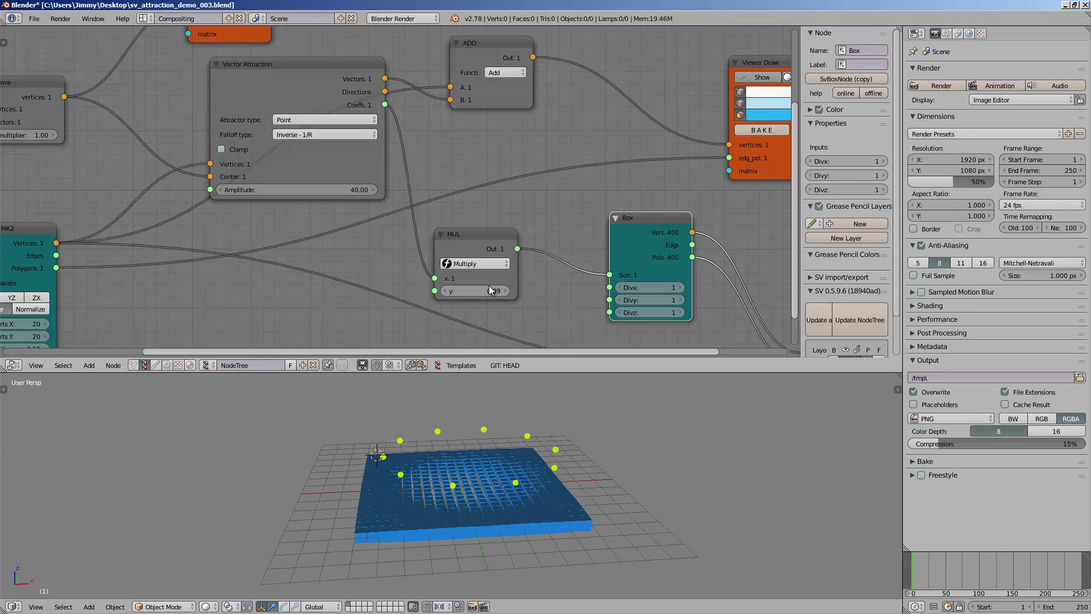
{"action": "mouse_move", "coordinate": [492, 290]}
{"action": "left_mouse_down"}
{"action": "mouse_move", "coordinate": [504, 291]}
{"action": "mouse_move", "coordinate": [494, 292]}
{"action": "left_mouse_up"}
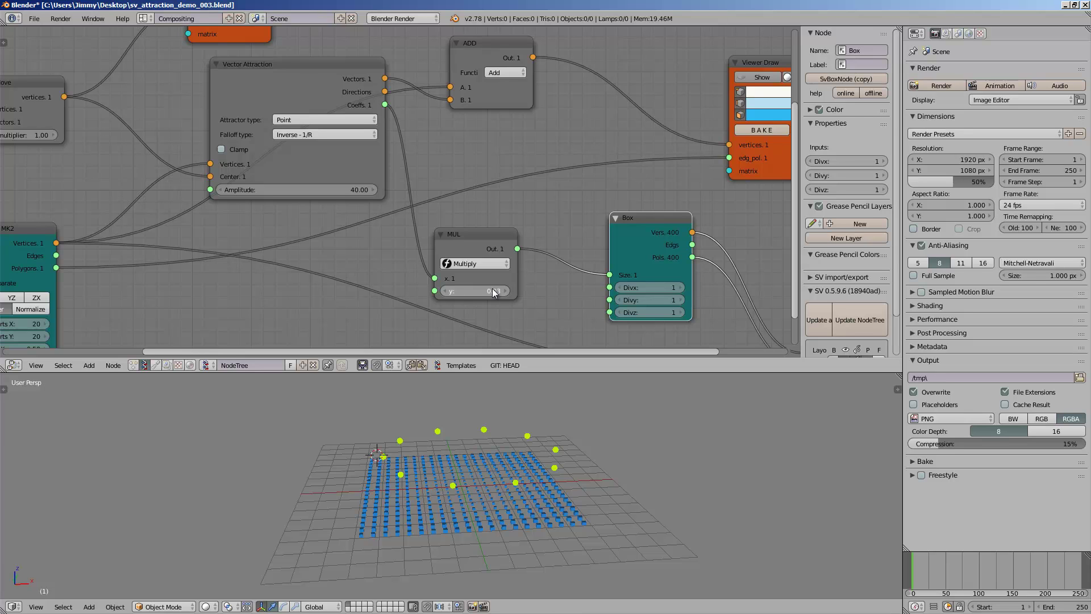
{"action": "left_click_drag", "start_coordinate": [493, 288], "coordinate": [496, 290]}
{"action": "scroll", "coordinate": [494, 400], "scroll_direction": "up", "scroll_amount": 5}
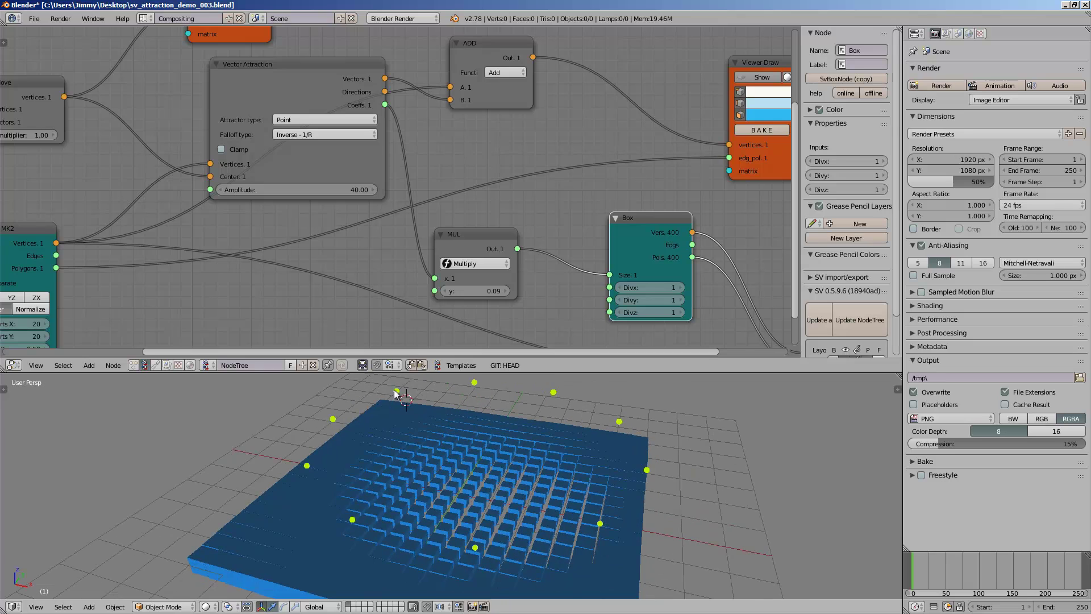
Step: Try the Gauss, Inverse exponent, Inverse cubic and Inverse square falloffs with clamping off, then return to Inverse - 1/R
{"action": "left_click", "coordinate": [309, 136]}
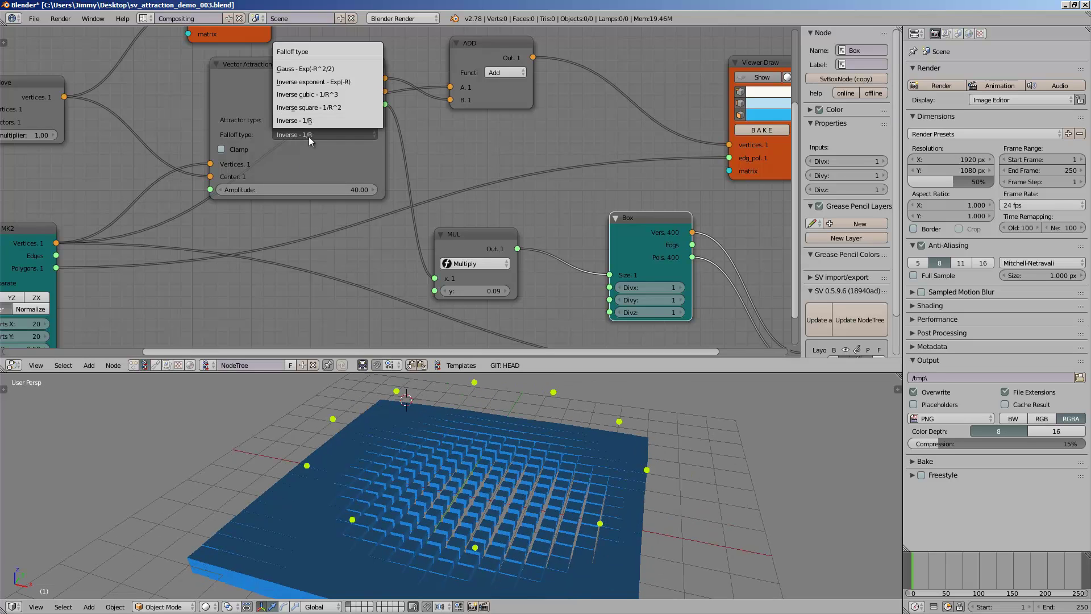
{"action": "left_click", "coordinate": [315, 70]}
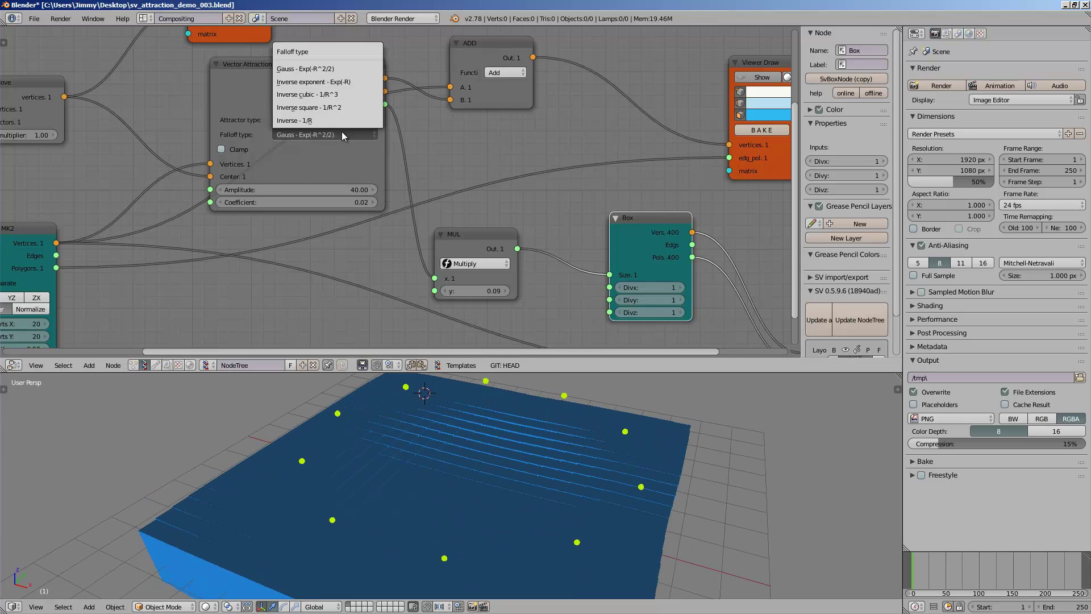
{"action": "left_click", "coordinate": [330, 82]}
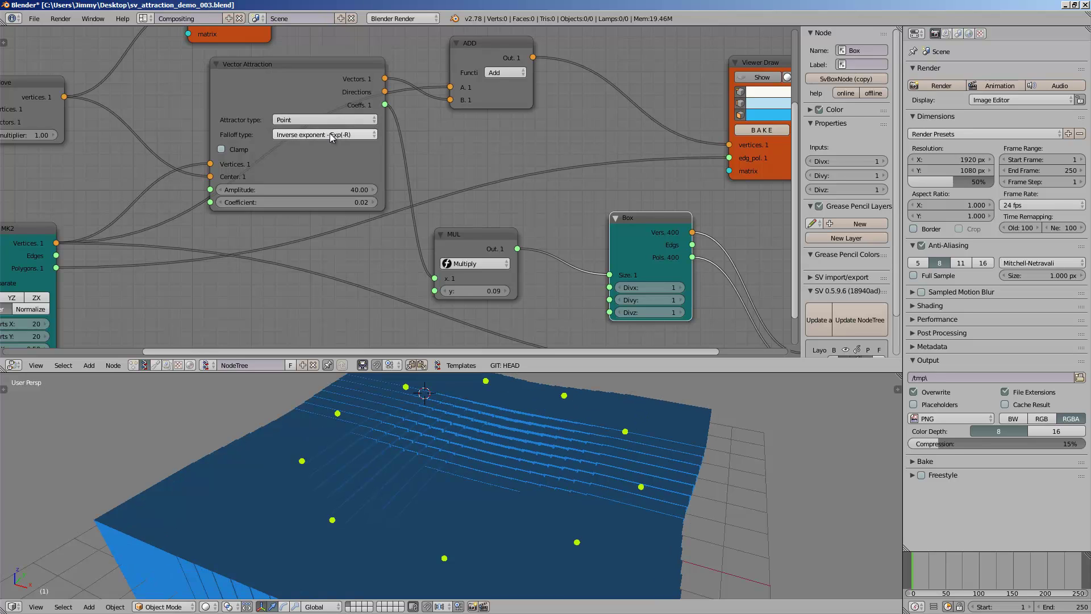
{"action": "left_click", "coordinate": [329, 134]}
{"action": "left_click", "coordinate": [329, 94]}
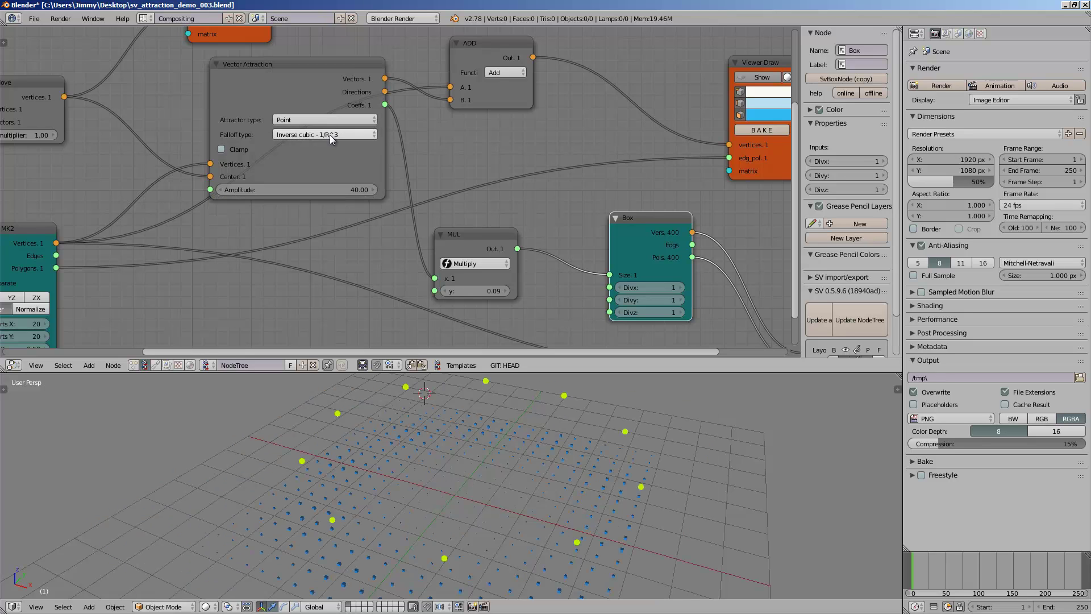
{"action": "left_click", "coordinate": [329, 135]}
{"action": "left_click", "coordinate": [335, 109]}
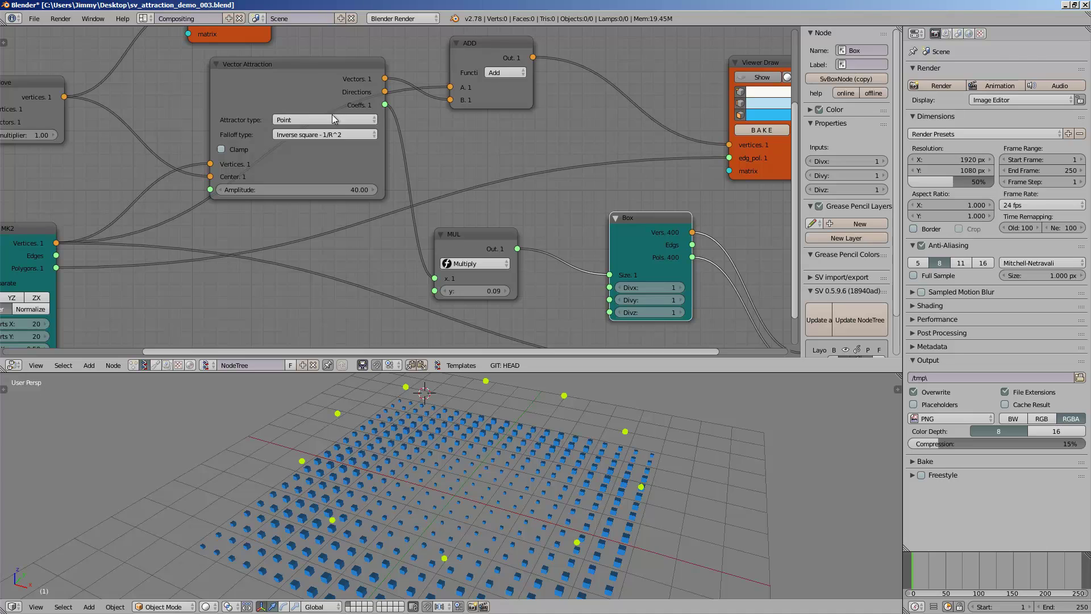
{"action": "left_click", "coordinate": [329, 135]}
{"action": "left_click", "coordinate": [330, 121]}
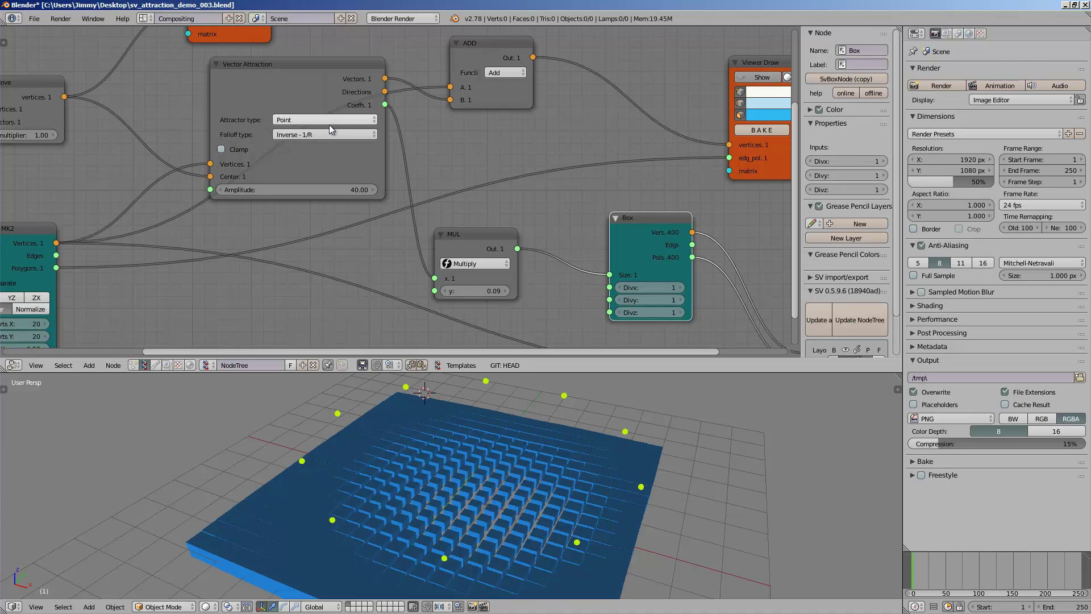
Step: Try a different Move multiplier and undo it, then shift the attractor points with Vector in at X 0.210 and Z -0.540
{"action": "scroll", "coordinate": [291, 138], "scroll_direction": "up", "scroll_amount": 5}
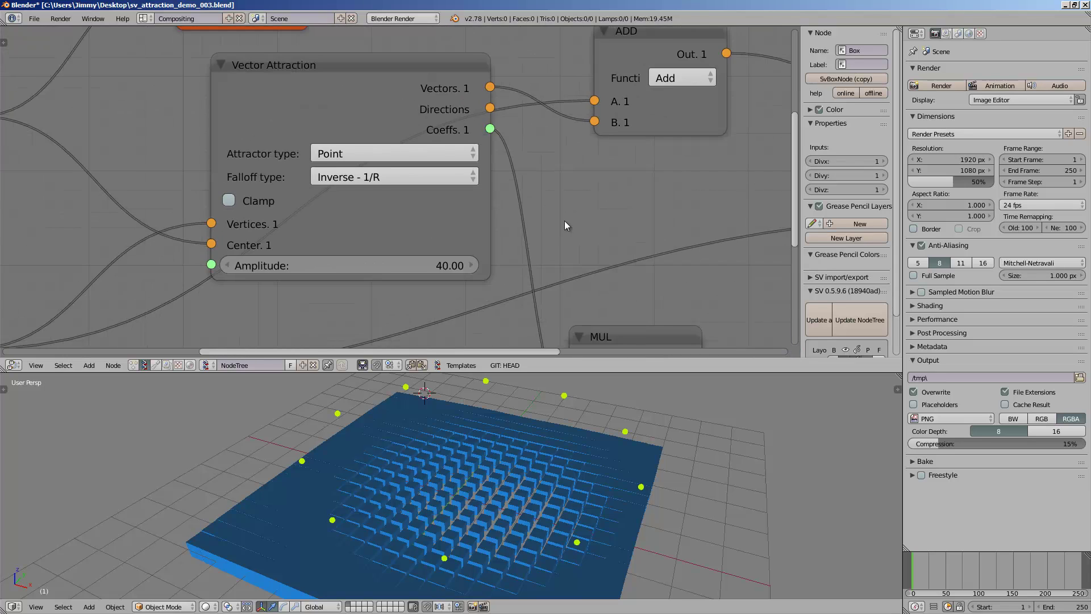
{"action": "middle_click_drag", "start_coordinate": [564, 221], "coordinate": [564, 249]}
{"action": "scroll", "coordinate": [563, 247], "scroll_direction": "down", "scroll_amount": 4}
{"action": "middle_click_drag", "start_coordinate": [284, 207], "coordinate": [464, 135]}
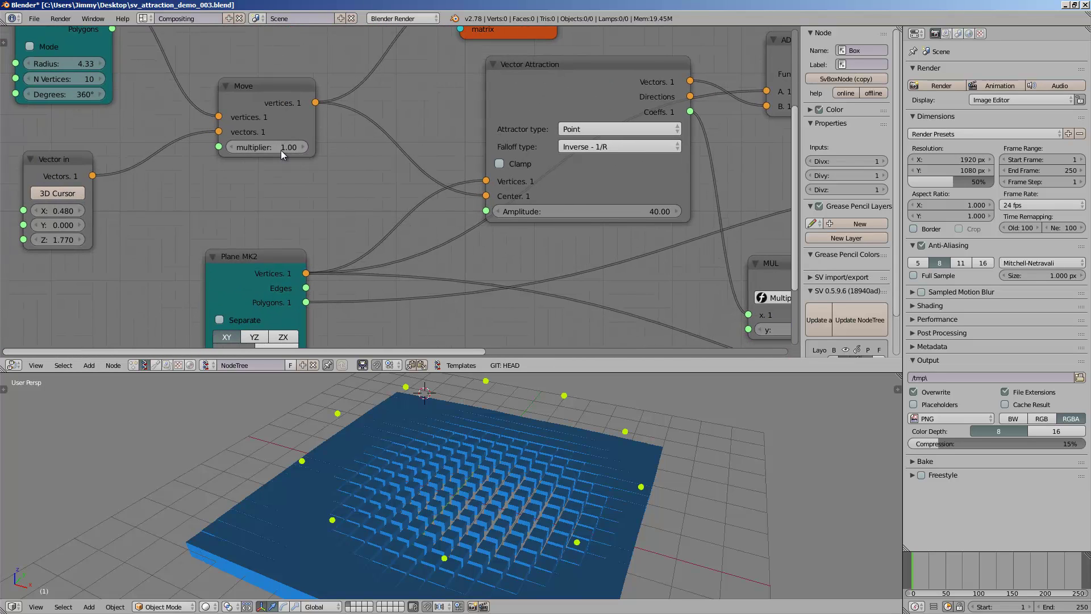
{"action": "left_click_drag", "start_coordinate": [281, 150], "coordinate": [289, 148]}
{"action": "key", "text": "ctrl+z"}
{"action": "scroll", "coordinate": [175, 227], "scroll_direction": "left", "scroll_amount": 3, "text": "ctrl"}
{"action": "left_click_drag", "start_coordinate": [217, 194], "coordinate": [135, 216]}
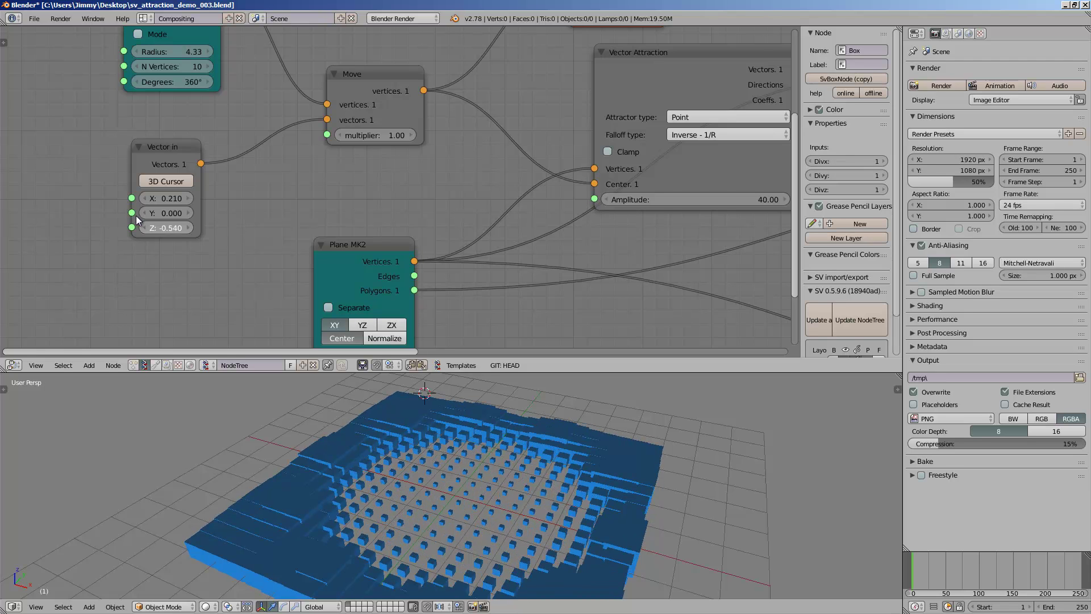
Step: Set the Vector in node's Z to -0.450 and save the file
{"action": "scroll", "coordinate": [438, 448], "scroll_direction": "down", "scroll_amount": 4}
{"action": "middle_click_drag", "start_coordinate": [437, 448], "coordinate": [468, 503]}
{"action": "key", "text": "ctrl+s"}
{"action": "middle_click_drag", "start_coordinate": [203, 147], "coordinate": [205, 161]}
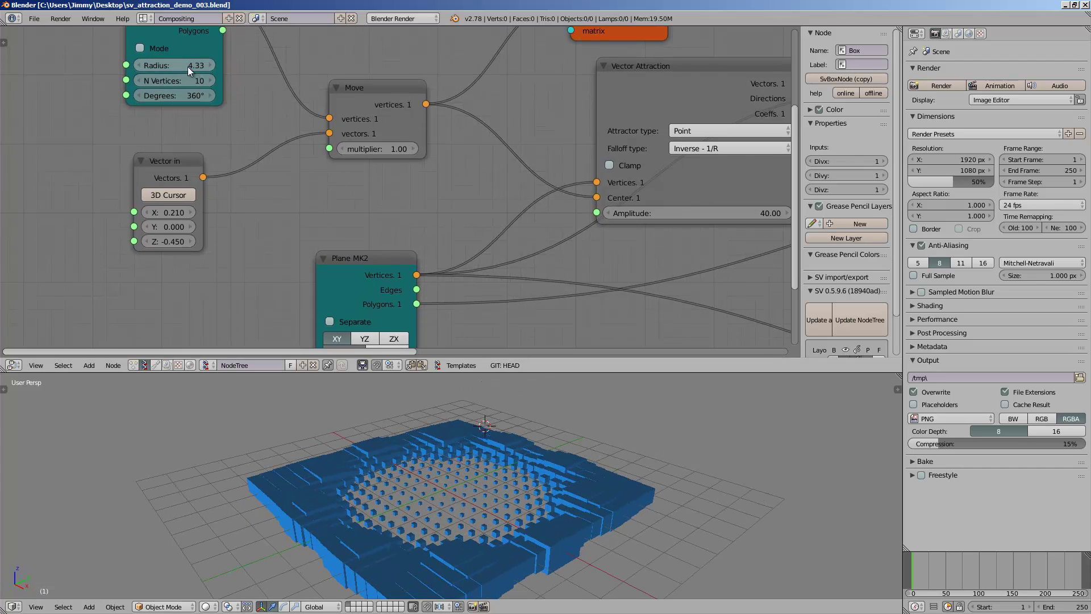
{"action": "middle_click_drag", "start_coordinate": [399, 407], "coordinate": [457, 454]}
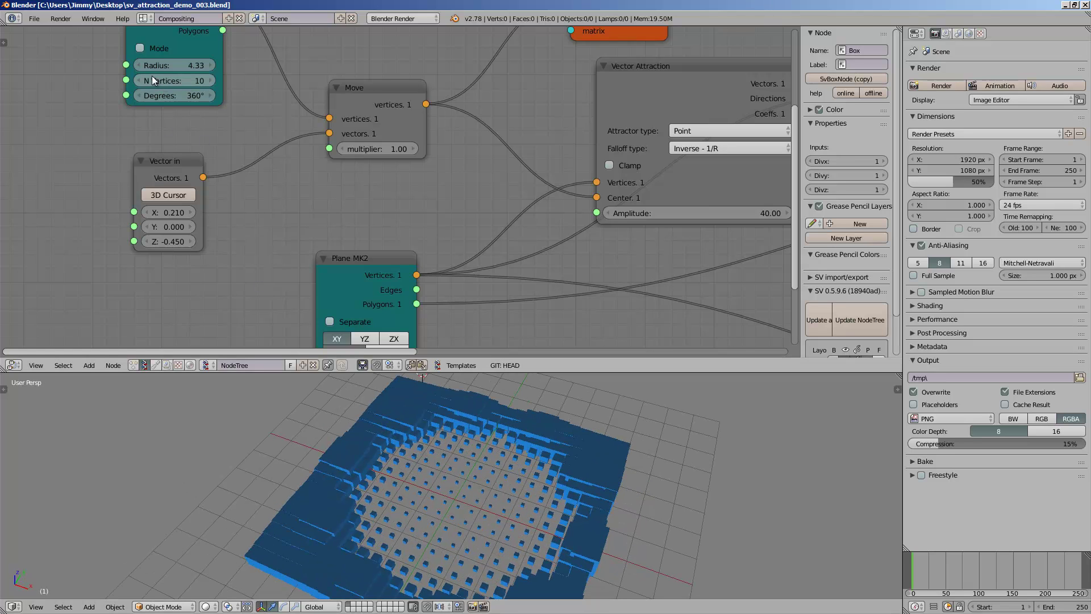
Step: Try the Circle node's N Vertices at 3 and then at 34 to compare the box patterns
{"action": "left_click_drag", "start_coordinate": [202, 83], "coordinate": [153, 83]}
{"action": "middle_click_drag", "start_coordinate": [392, 477], "coordinate": [438, 469]}
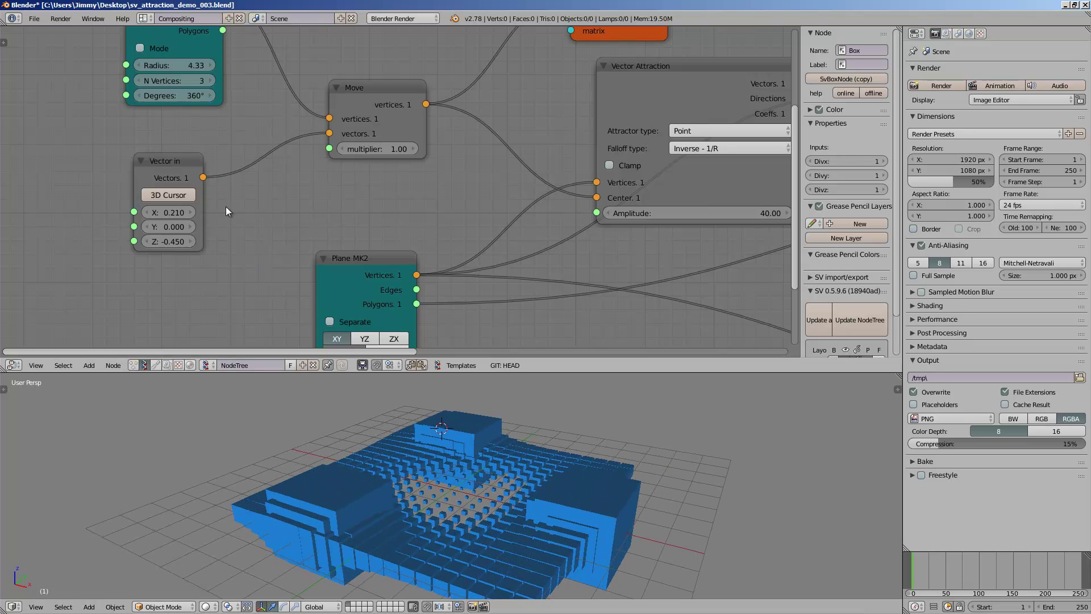
{"action": "left_click", "coordinate": [212, 80]}
{"action": "left_click", "coordinate": [212, 81]}
{"action": "middle_click_drag", "start_coordinate": [417, 424], "coordinate": [490, 435]}
{"action": "left_click_drag", "start_coordinate": [199, 78], "coordinate": [215, 80]}
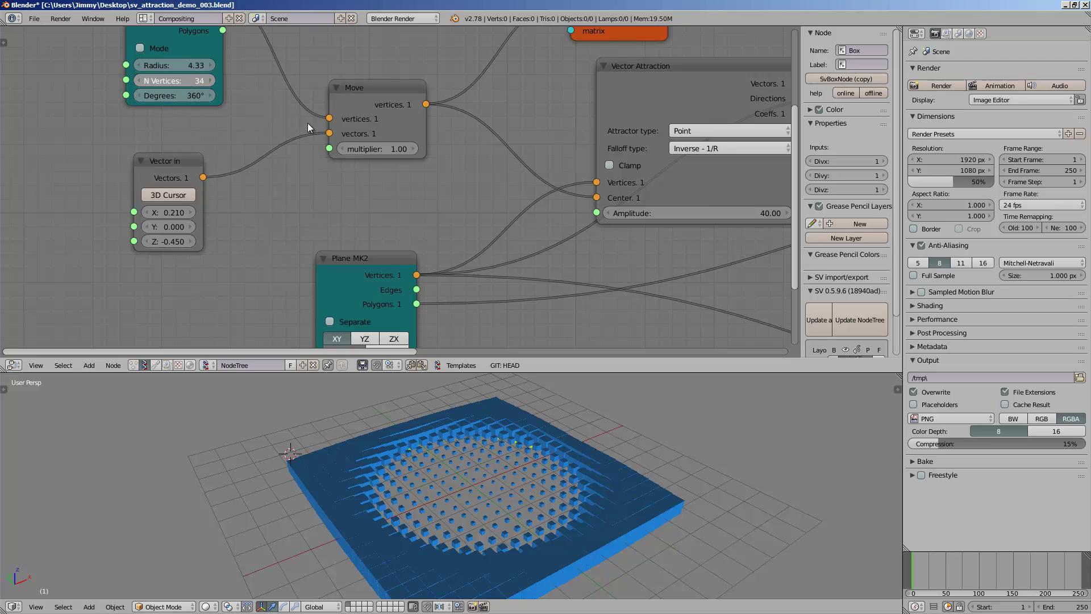
Step: Set the Circle node's N Vertices to 12
{"action": "left_click_drag", "start_coordinate": [308, 123], "coordinate": [271, 110]}
{"action": "left_click_drag", "start_coordinate": [186, 95], "coordinate": [186, 80]}
{"action": "left_click", "coordinate": [186, 81]}
{"action": "type", "text": "12"}
{"action": "key", "text": "Return"}
{"action": "middle_click_drag", "start_coordinate": [495, 455], "coordinate": [427, 442]}
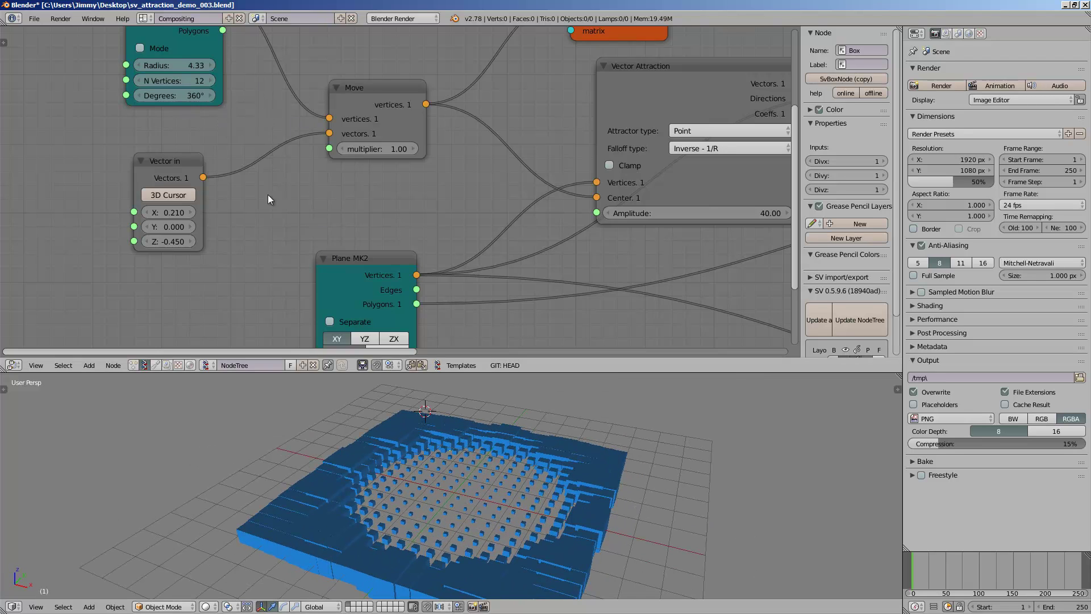
Step: Set the Vector in node's X to 0.060 and save the file
{"action": "left_click_drag", "start_coordinate": [184, 212], "coordinate": [145, 212]}
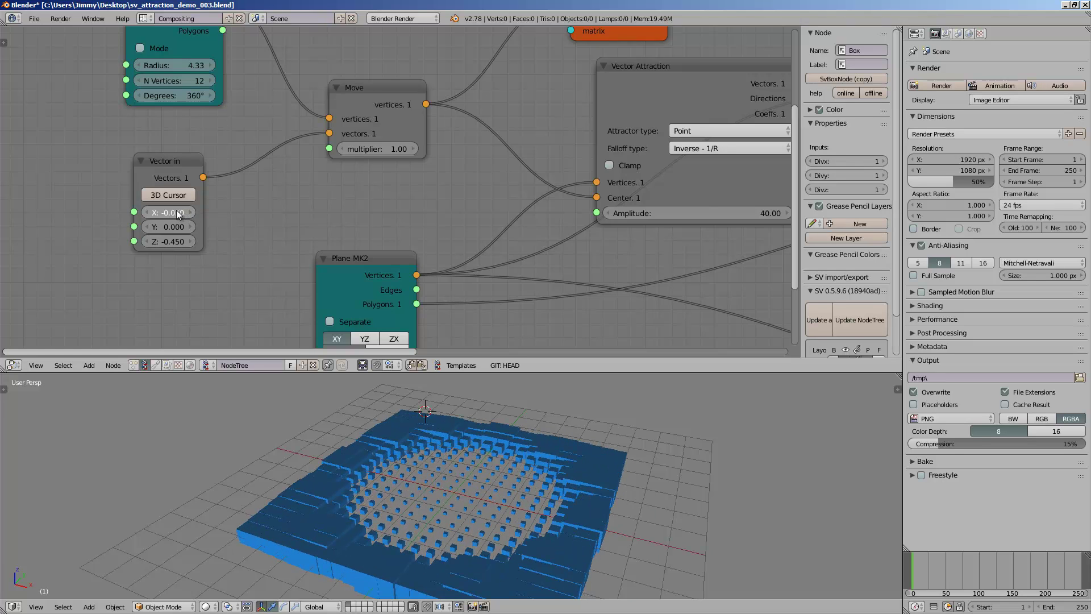
{"action": "scroll", "coordinate": [334, 217], "scroll_direction": "down", "scroll_amount": 3}
{"action": "key", "text": "ctrl+s"}
{"action": "left_click", "coordinate": [333, 217]}
Step: Make room beside the Box node and insert a Scale node between its vertices output and Viewer Draw
{"action": "middle_click_drag", "start_coordinate": [333, 216], "coordinate": [227, 197]}
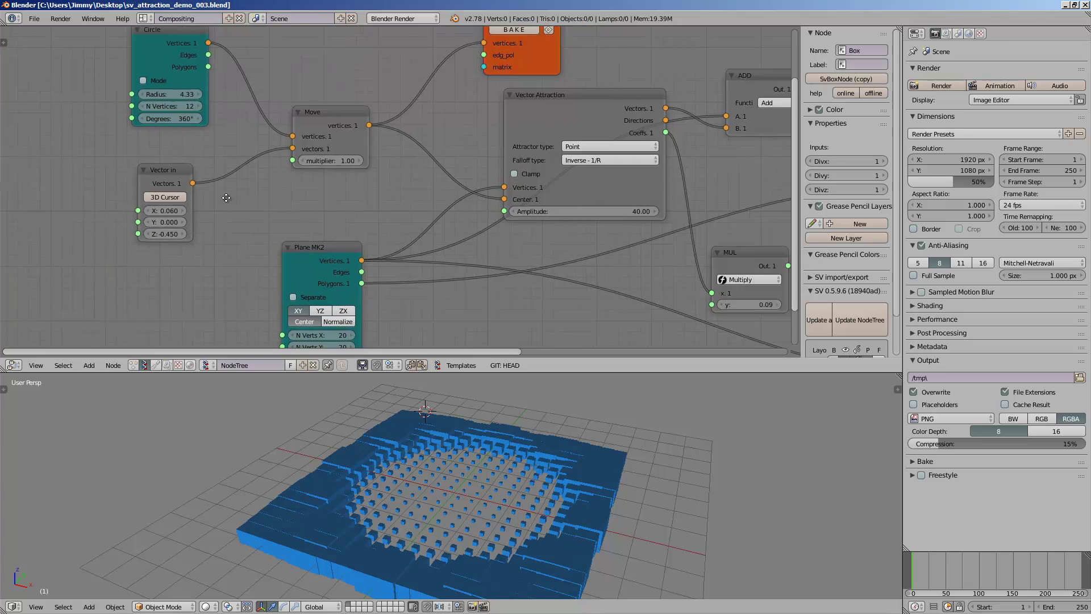
{"action": "scroll", "coordinate": [227, 197], "scroll_direction": "down", "scroll_amount": 3}
{"action": "middle_click_drag", "start_coordinate": [669, 218], "coordinate": [145, 184]}
{"action": "scroll", "coordinate": [144, 184], "scroll_direction": "up", "scroll_amount": 4}
{"action": "left_click_drag", "start_coordinate": [435, 249], "coordinate": [515, 249]}
{"action": "scroll", "coordinate": [393, 190], "scroll_direction": "up", "scroll_amount": 3}
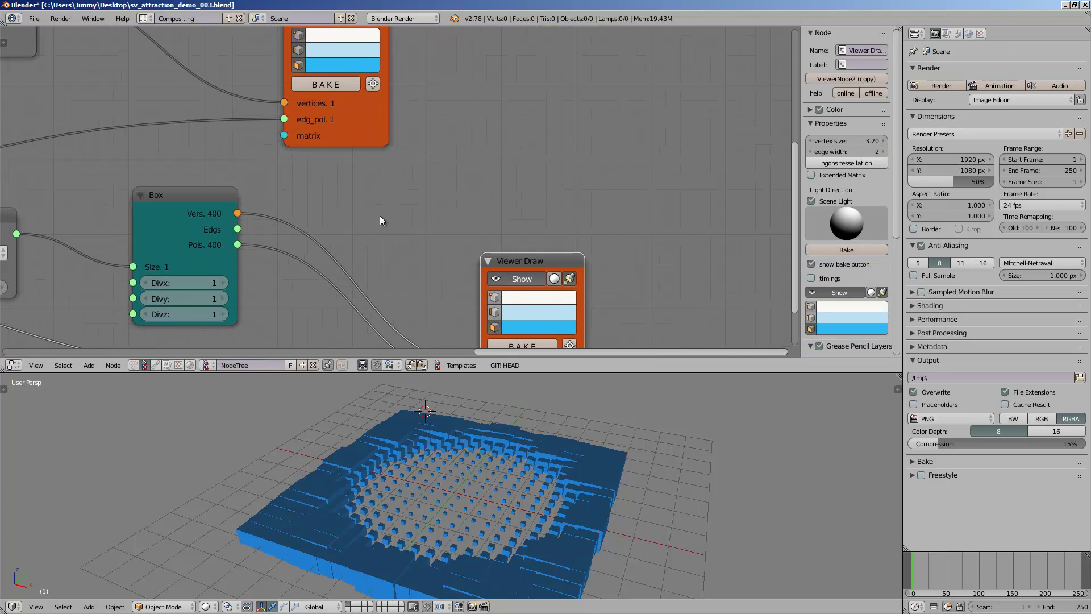
{"action": "key", "text": "shift+a"}
{"action": "left_click", "coordinate": [380, 216]}
{"action": "type", "text": "sca"}
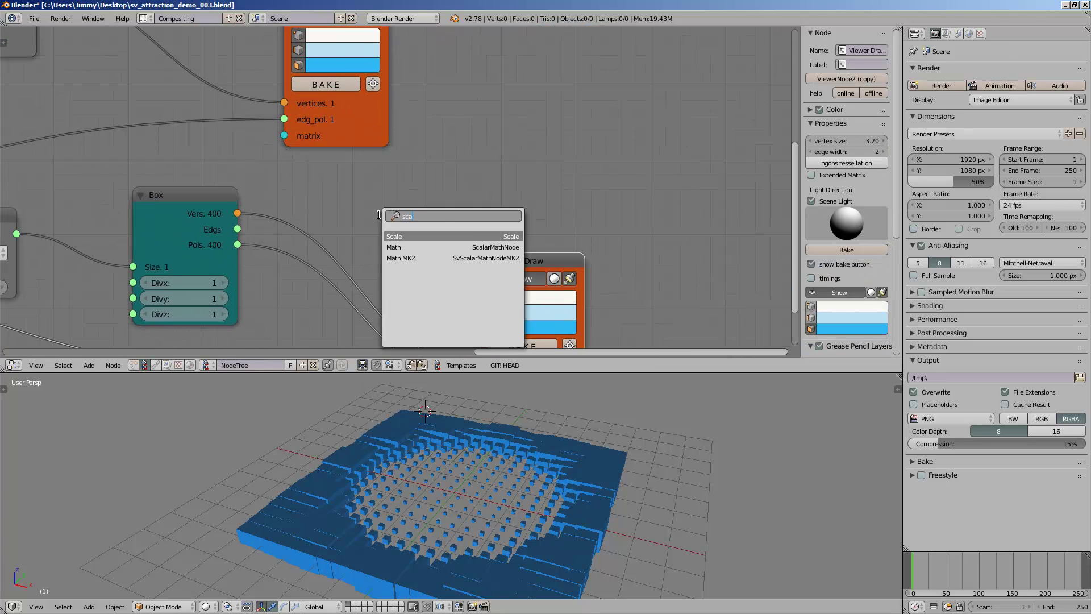
{"action": "key", "text": "Return"}
{"action": "left_click", "coordinate": [377, 214]}
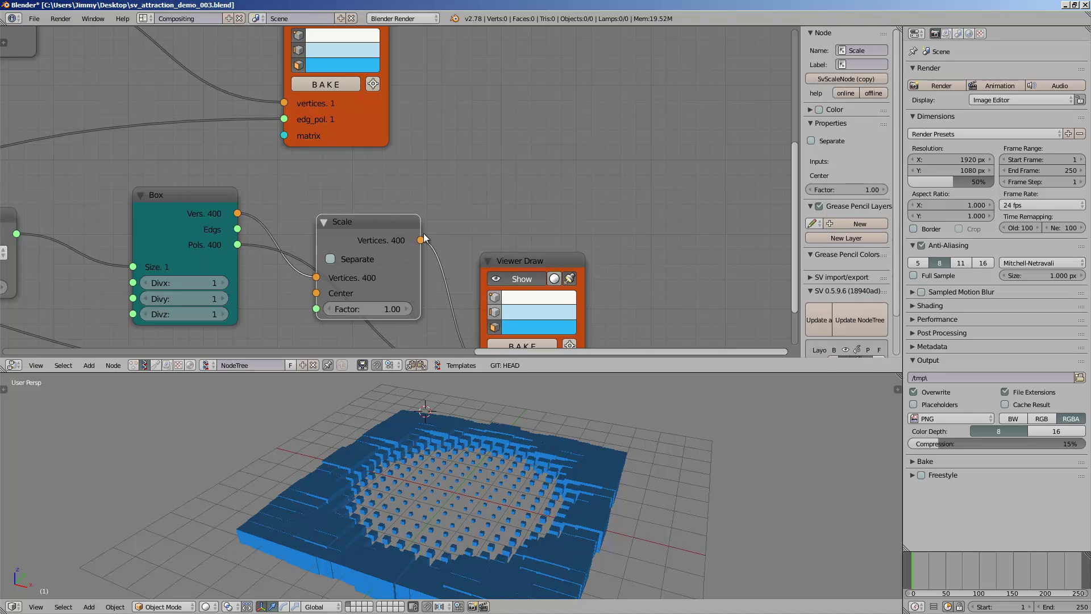
{"action": "left_click_drag", "start_coordinate": [366, 223], "coordinate": [426, 186]}
Step: Add a Vector in node, connect it to the Scale node's Center and set X, Y and Z to 1.000
{"action": "key", "text": "shift+a"}
{"action": "left_click", "coordinate": [496, 131]}
{"action": "type", "text": "vec"}
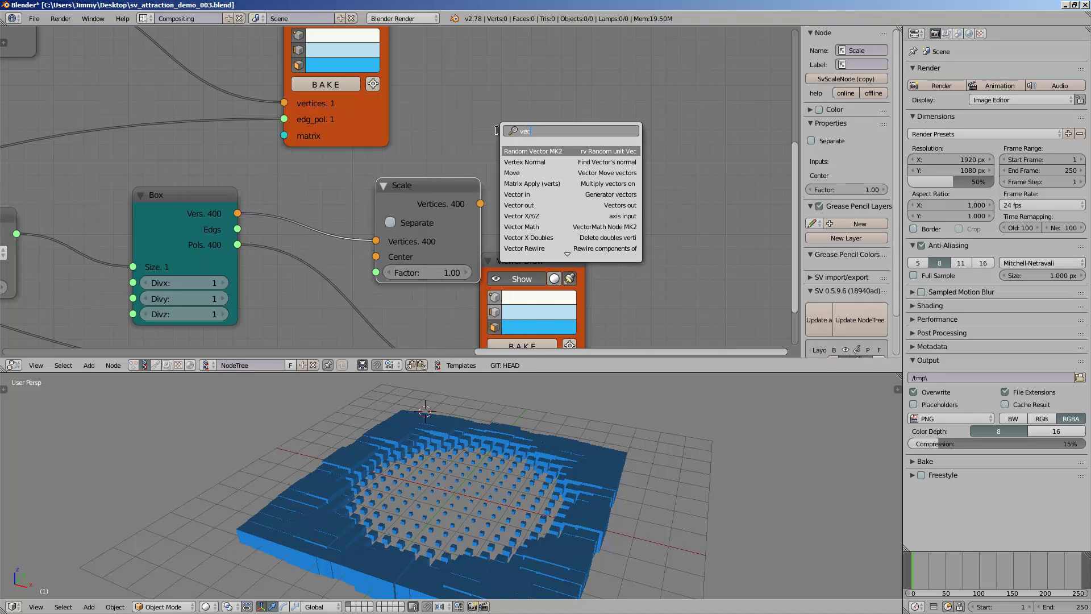
{"action": "type", "text": "tor in"}
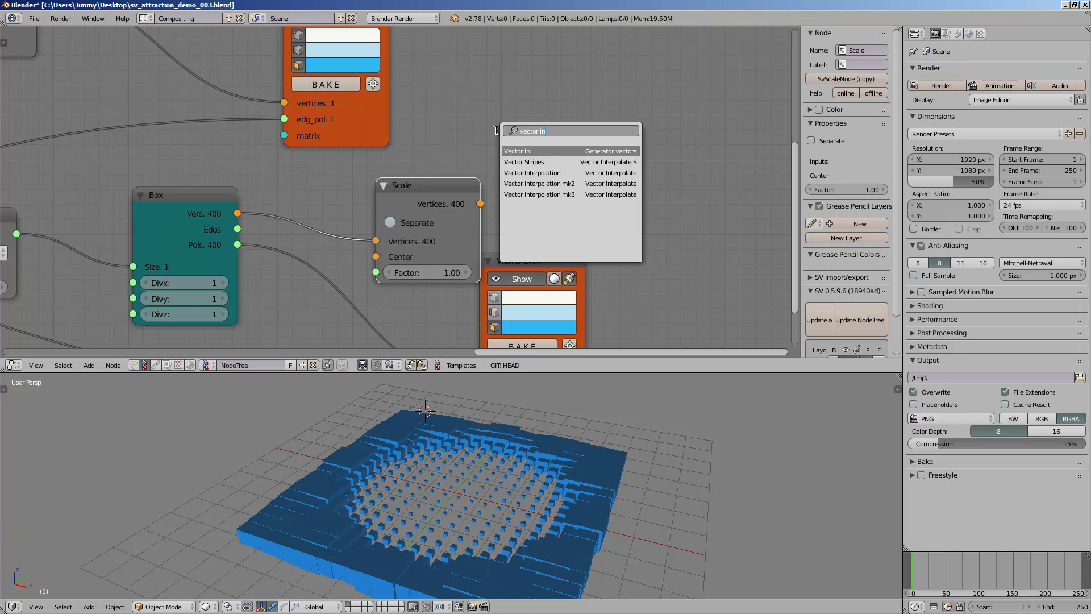
{"action": "key", "text": "Return"}
{"action": "left_click_drag", "start_coordinate": [598, 149], "coordinate": [376, 256]}
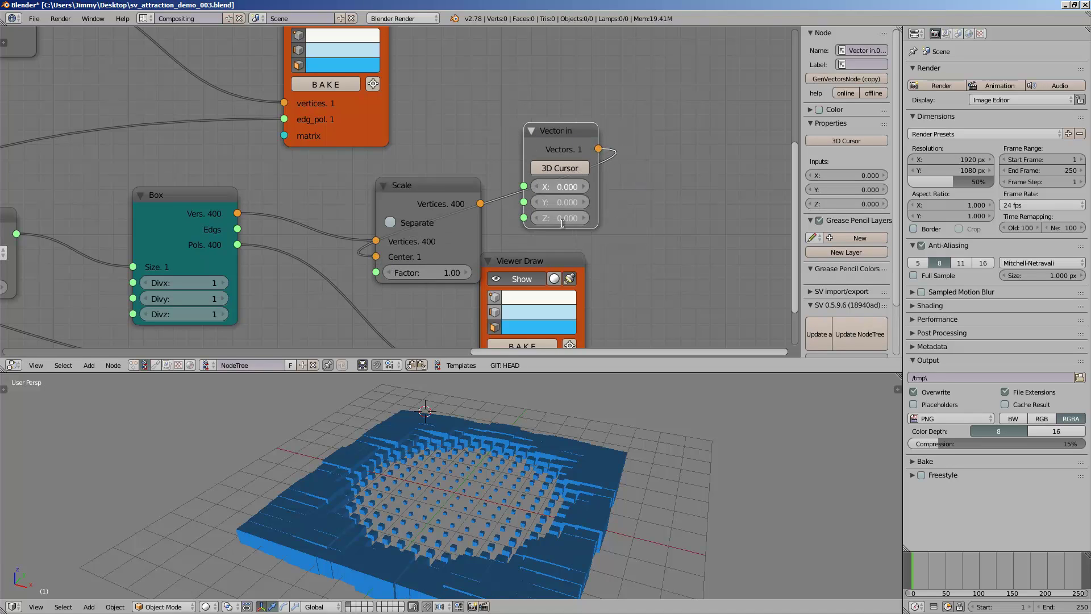
{"action": "type", "text": "1"}
{"action": "key", "text": "Return"}
Step: Spread out the Viewer Draw, Vector in and Scale nodes, then try Y 0.400 and a scale Factor of 2.23
{"action": "left_click_drag", "start_coordinate": [554, 258], "coordinate": [732, 245]}
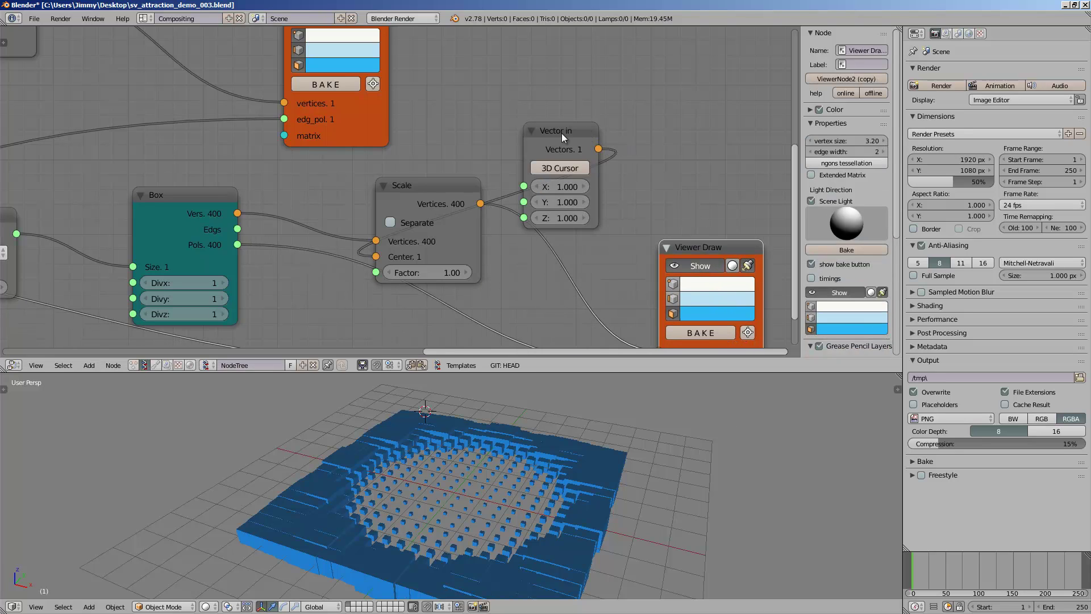
{"action": "left_click_drag", "start_coordinate": [562, 133], "coordinate": [488, 132]}
{"action": "left_click_drag", "start_coordinate": [436, 186], "coordinate": [626, 184]}
{"action": "left_click_drag", "start_coordinate": [503, 125], "coordinate": [473, 123]}
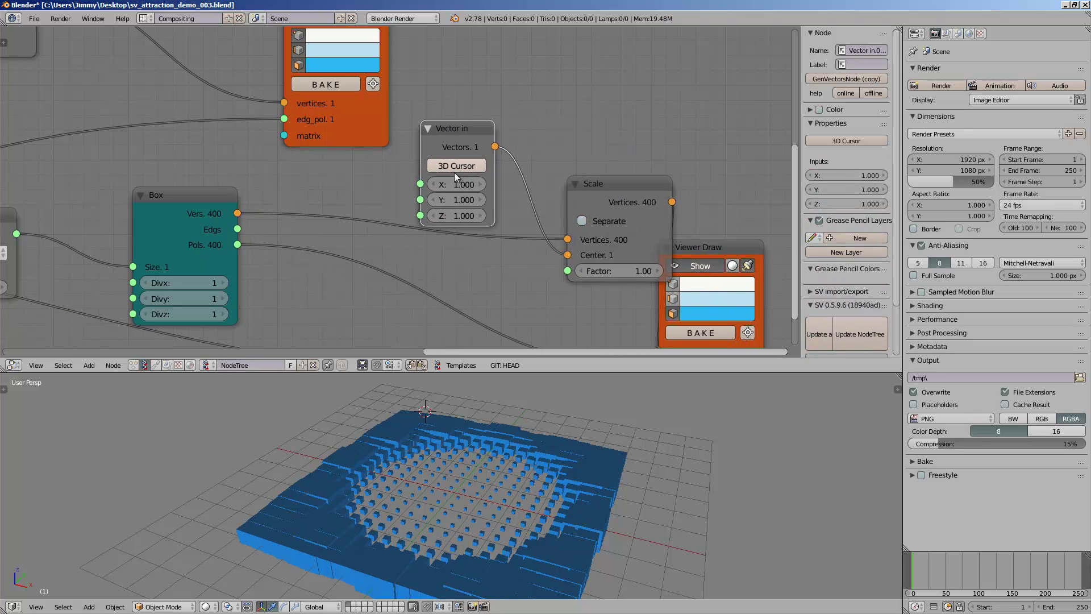
{"action": "left_click_drag", "start_coordinate": [454, 195], "coordinate": [439, 199]}
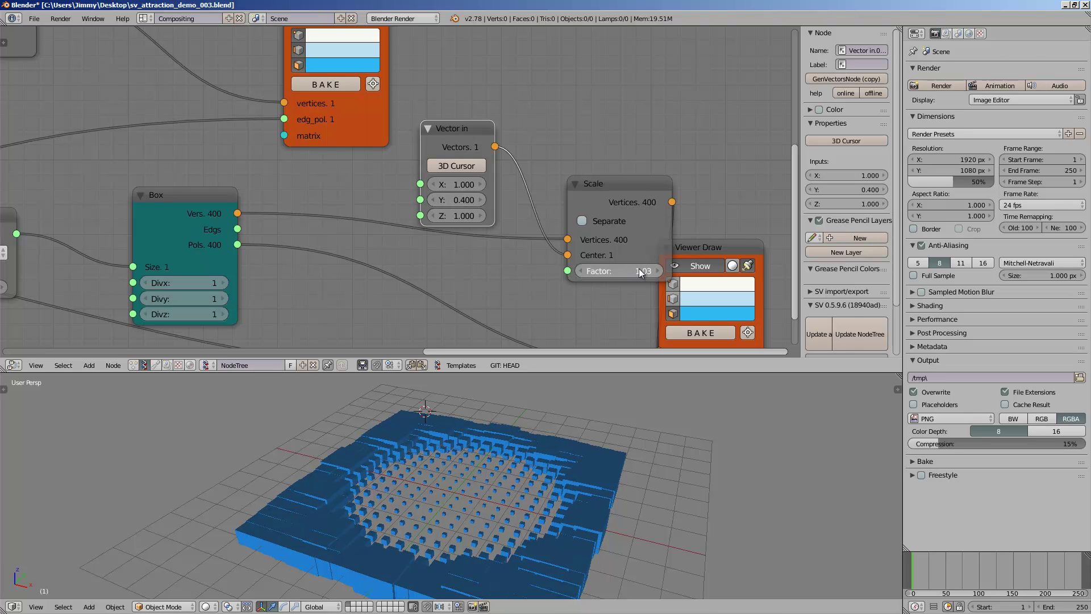
{"action": "left_click_drag", "start_coordinate": [639, 268], "coordinate": [694, 268]}
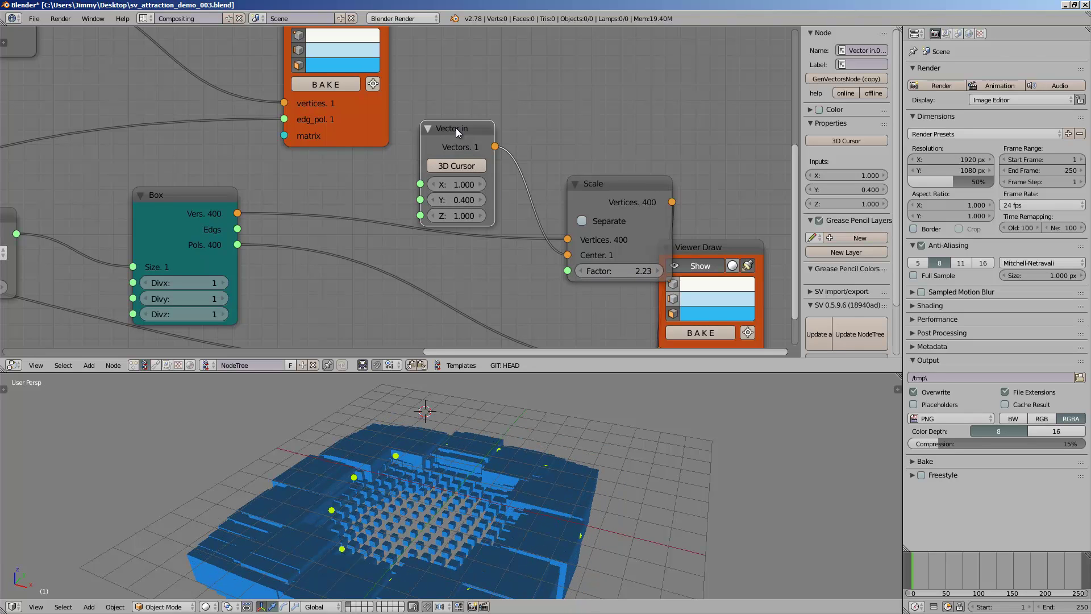
Step: Delete the new Vector in and Scale nodes and reconnect the Box's Vers output to Viewer Draw's vertices
{"action": "key", "text": "x"}
{"action": "left_click", "coordinate": [623, 186]}
{"action": "key", "text": "x"}
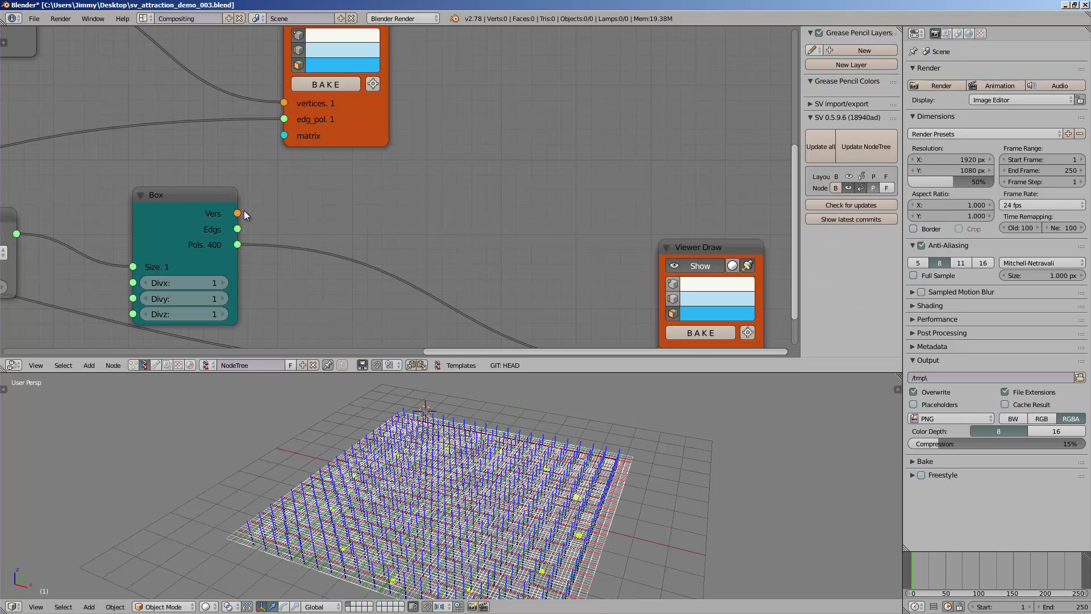
{"action": "key", "text": "Home"}
{"action": "left_click_drag", "start_coordinate": [234, 170], "coordinate": [624, 299]}
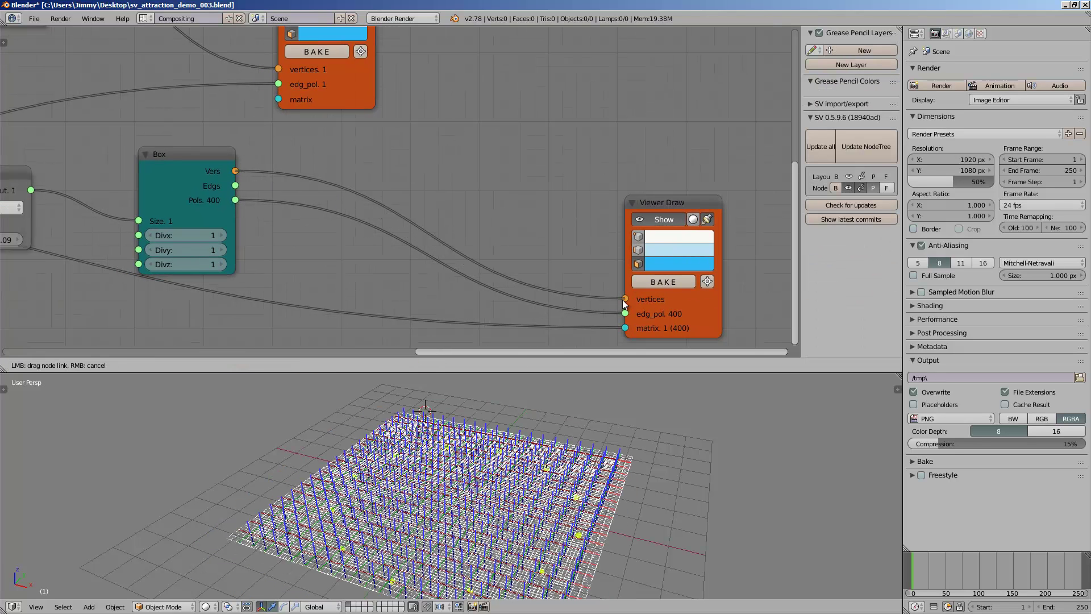
{"action": "key", "text": "shift+a"}
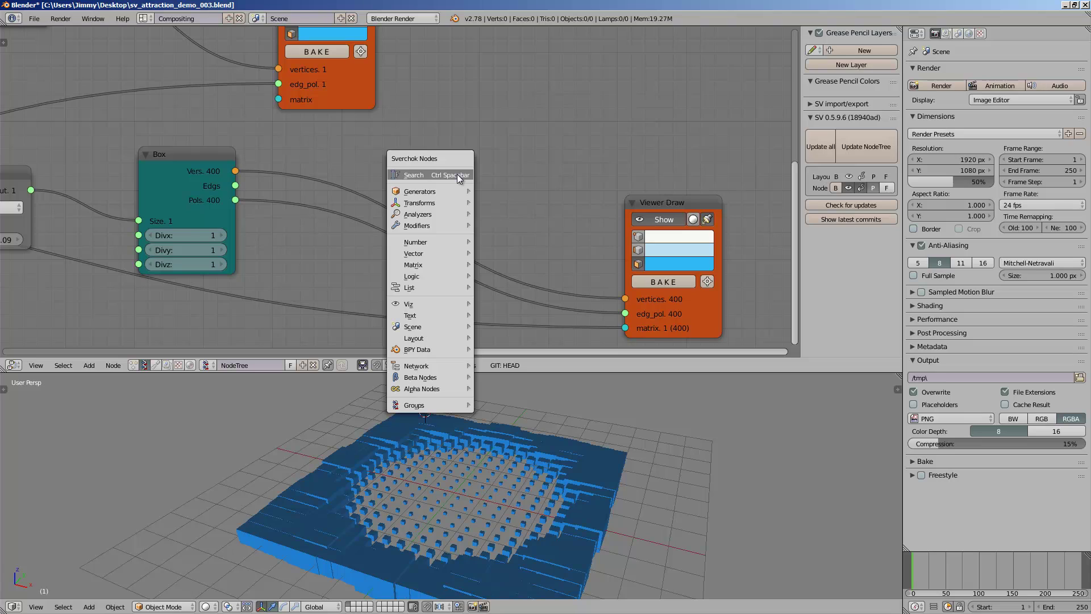
{"action": "left_click", "coordinate": [456, 177]}
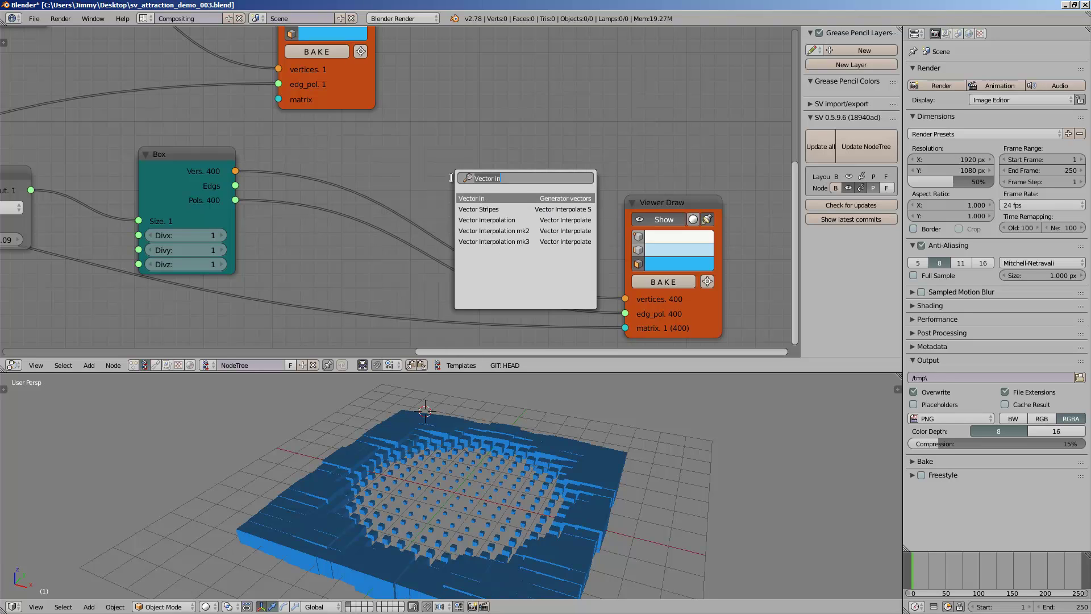
{"action": "key", "text": "BackSpace"}
{"action": "key", "text": "Escape"}
{"action": "key", "text": "shift+a"}
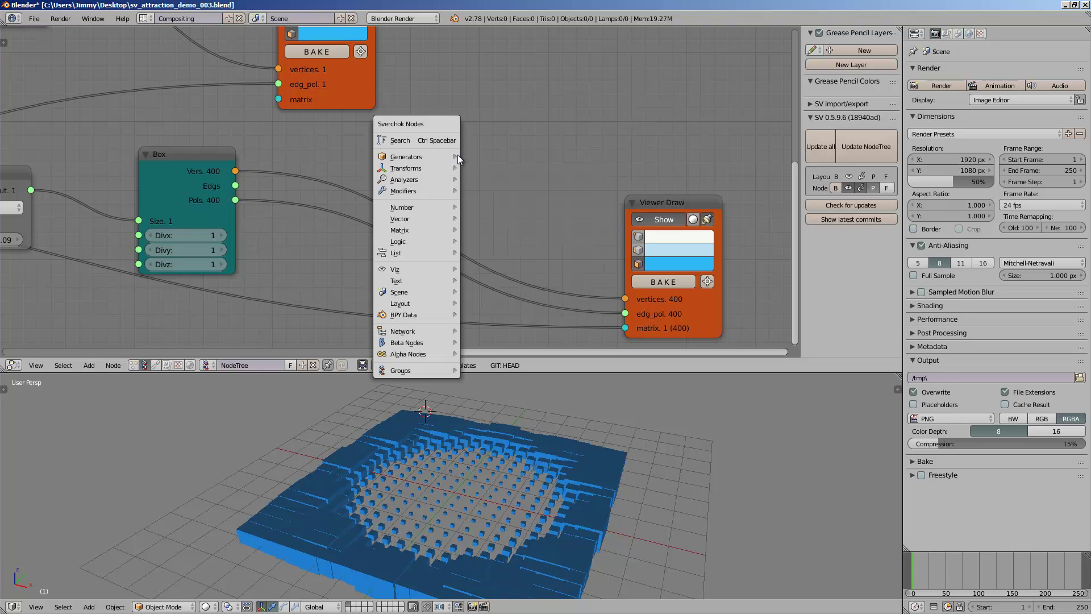
{"action": "mouse_move", "coordinate": [443, 217]}
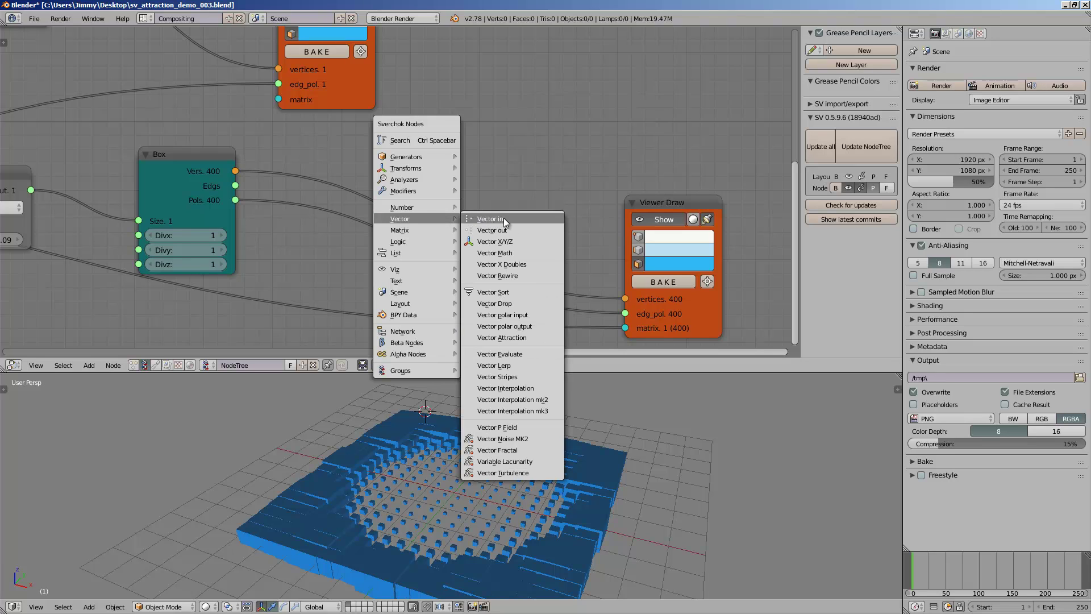
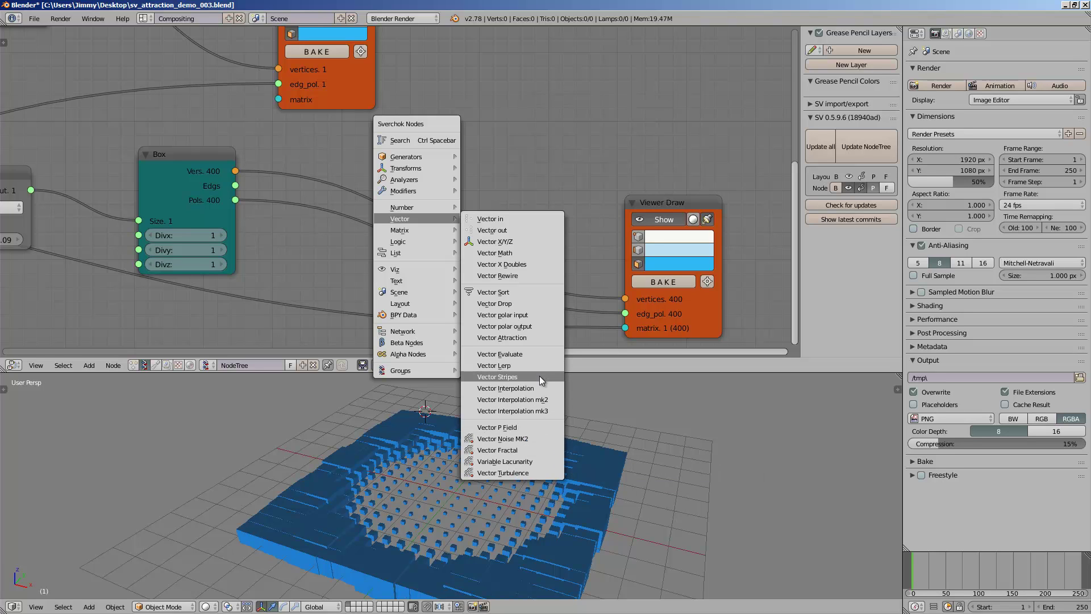
Step: Save the file and move the Circle node away from the Move node to free space between them
{"action": "scroll", "coordinate": [270, 167], "scroll_direction": "down", "scroll_amount": 3}
{"action": "middle_click_drag", "start_coordinate": [270, 167], "coordinate": [440, 184]}
{"action": "key", "text": "ctrl+s"}
{"action": "left_click", "coordinate": [452, 187]}
{"action": "left_click_drag", "start_coordinate": [382, 71], "coordinate": [230, 83]}
Step: Insert a Vector Noise MK2 node between Circle and Move and set its Seed to 66
{"action": "scroll", "coordinate": [363, 103], "scroll_direction": "up", "scroll_amount": 1}
{"action": "key", "text": "alt+space"}
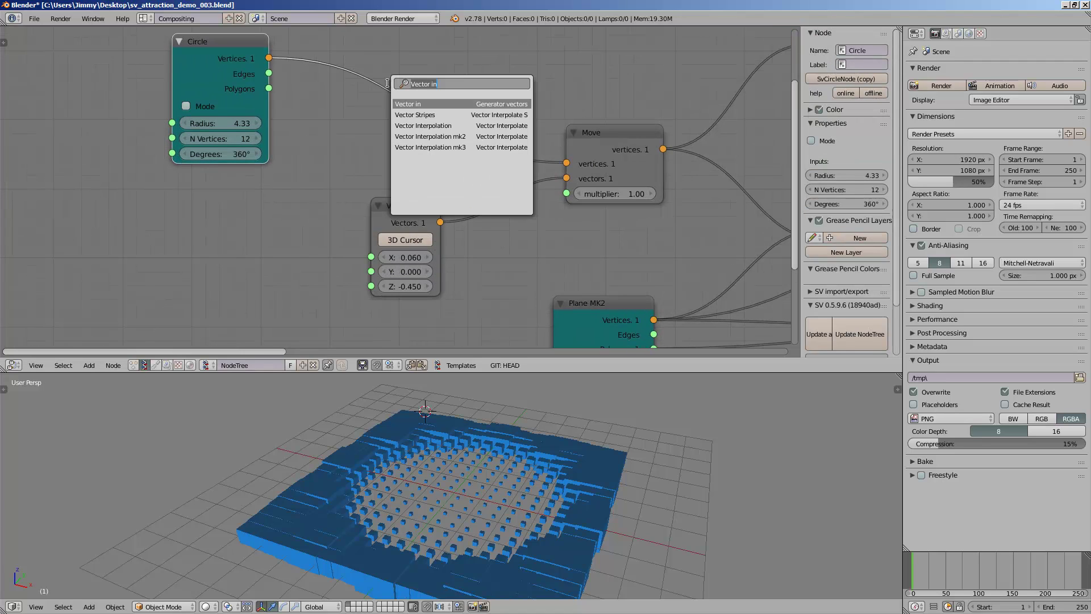
{"action": "type", "text": "vector no"}
{"action": "key", "text": "Return"}
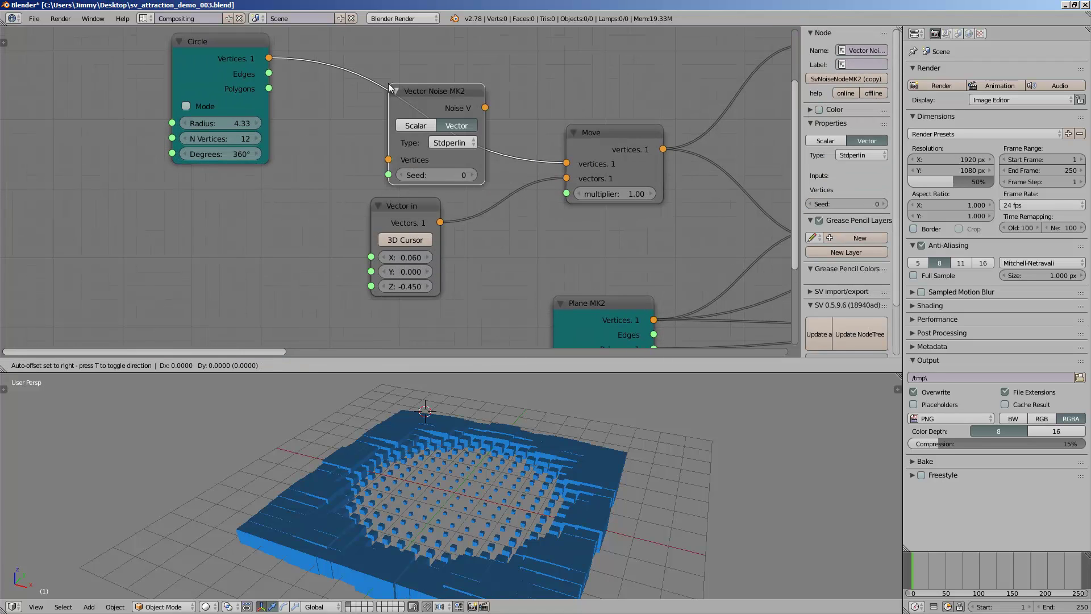
{"action": "left_click", "coordinate": [380, 68]}
{"action": "middle_click_drag", "start_coordinate": [408, 422], "coordinate": [398, 398]}
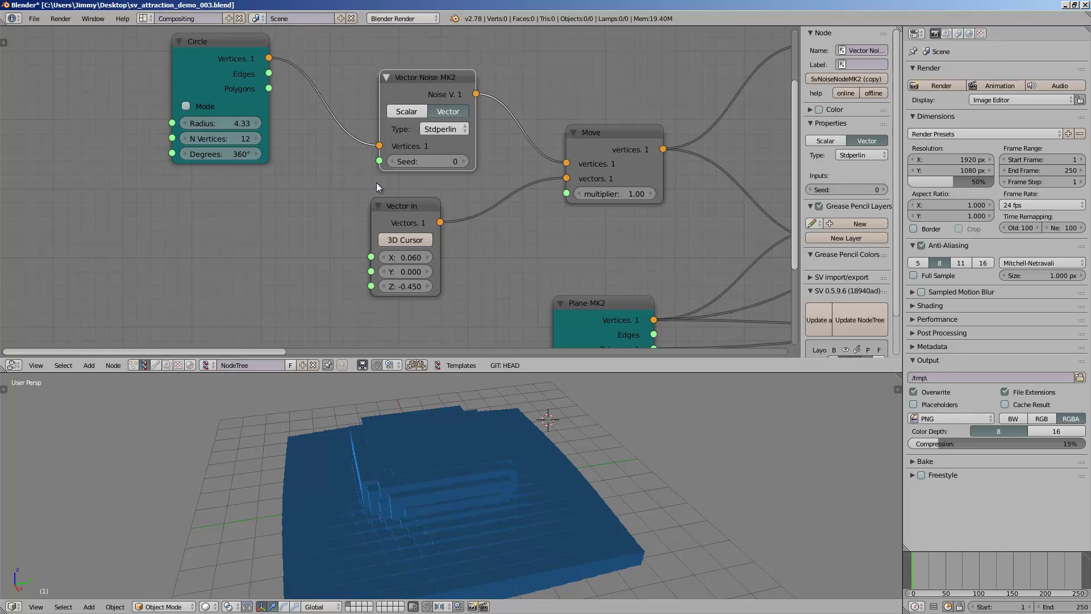
{"action": "left_click_drag", "start_coordinate": [435, 159], "coordinate": [485, 159]}
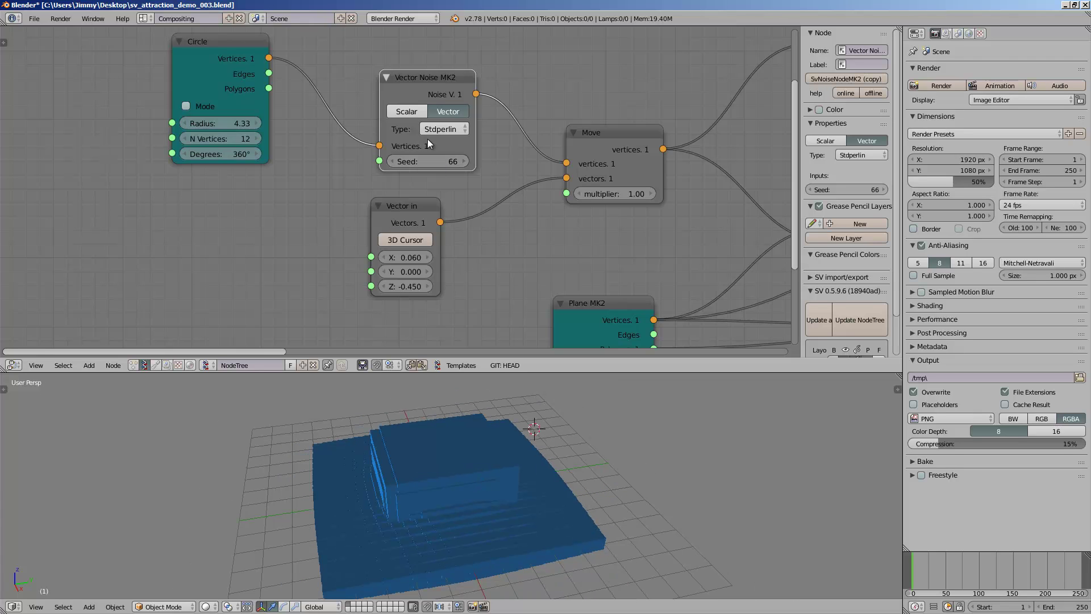
Step: Space out the Circle and Vector Noise MK2 nodes and connect the noise output to the yellow Viewer Draw's vertices
{"action": "left_click_drag", "start_coordinate": [223, 43], "coordinate": [108, 57]}
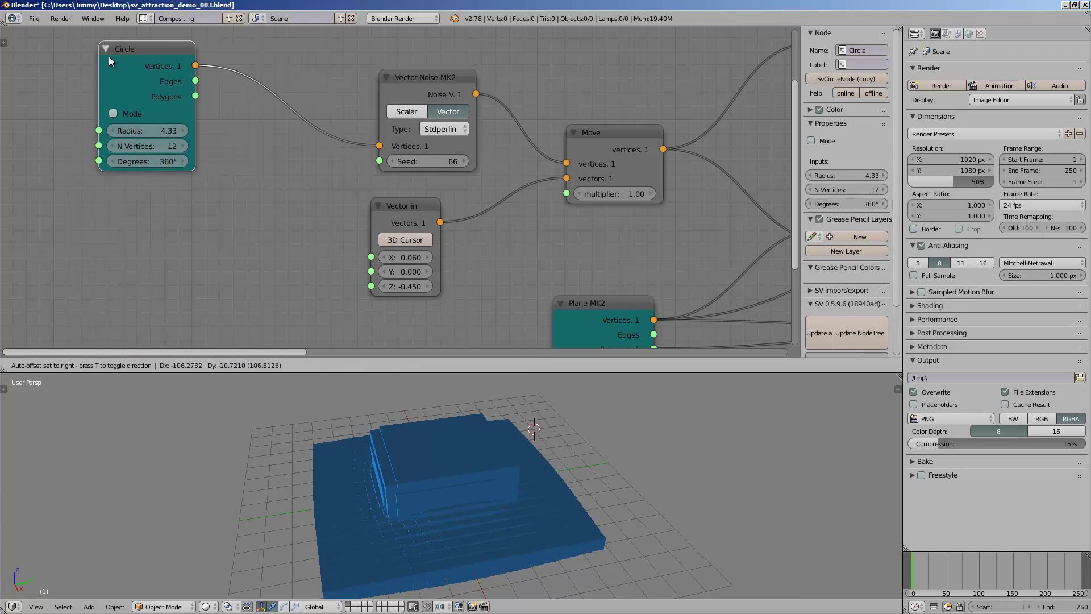
{"action": "left_click_drag", "start_coordinate": [411, 86], "coordinate": [336, 86]}
{"action": "scroll", "coordinate": [395, 170], "scroll_direction": "down", "scroll_amount": 6}
{"action": "middle_click_drag", "start_coordinate": [419, 151], "coordinate": [367, 179]}
{"action": "scroll", "coordinate": [366, 179], "scroll_direction": "up", "scroll_amount": 2}
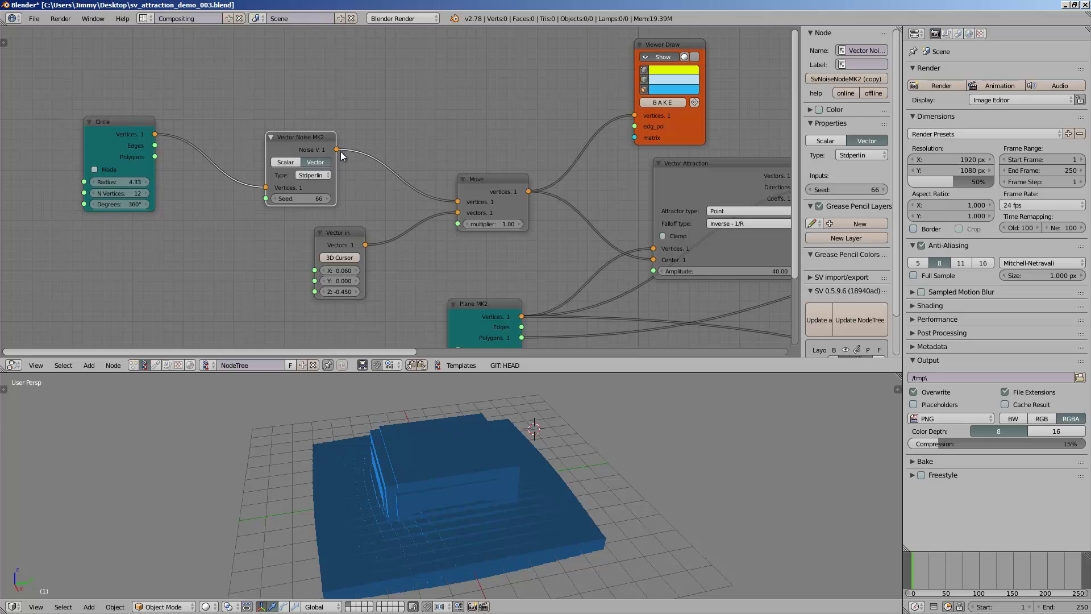
{"action": "left_click_drag", "start_coordinate": [338, 149], "coordinate": [635, 115]}
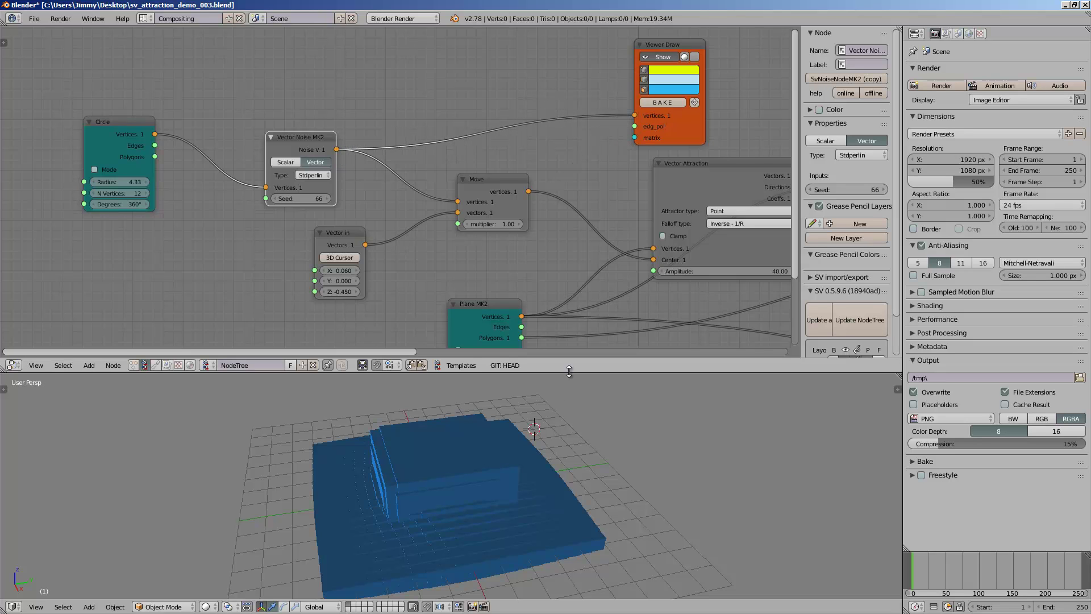
Step: Switch the 3D viewport to wireframe shading and inspect the noise points among the boxes
{"action": "scroll", "coordinate": [517, 442], "scroll_direction": "down", "scroll_amount": 6}
{"action": "key", "text": "z"}
{"action": "mouse_move", "coordinate": [504, 442]}
{"action": "middle_mouse_down"}
{"action": "mouse_move", "coordinate": [531, 443]}
{"action": "mouse_move", "coordinate": [519, 470]}
{"action": "mouse_move", "coordinate": [493, 458]}
{"action": "middle_mouse_up"}
{"action": "scroll", "coordinate": [531, 443], "scroll_direction": "up", "scroll_amount": 3}
{"action": "scroll", "coordinate": [499, 464], "scroll_direction": "up", "scroll_amount": 3}
{"action": "scroll", "coordinate": [333, 204], "scroll_direction": "up", "scroll_amount": 1}
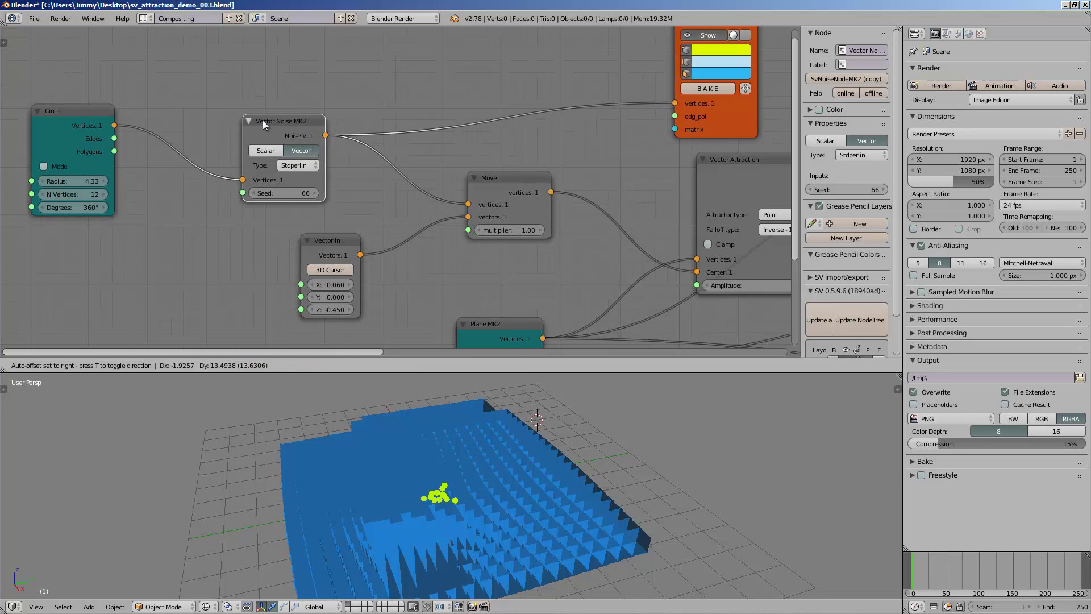
Step: Space out the Circle and Vector Noise MK2 nodes and insert a Vector Math node on the noise link to the yellow Viewer Draw
{"action": "left_click_drag", "start_coordinate": [80, 115], "coordinate": [104, 140]}
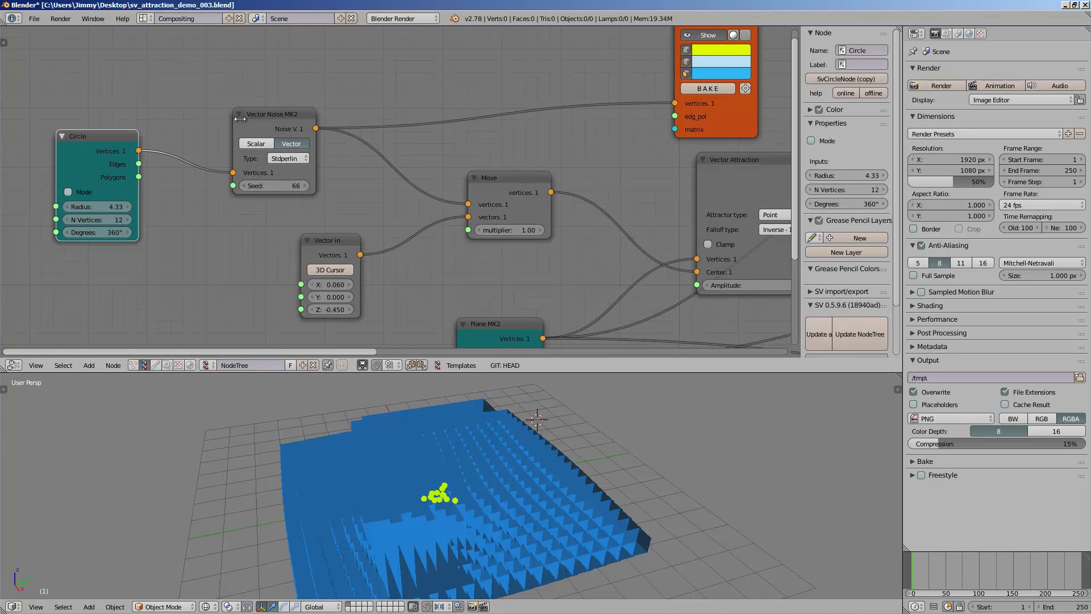
{"action": "left_click_drag", "start_coordinate": [251, 120], "coordinate": [279, 129]}
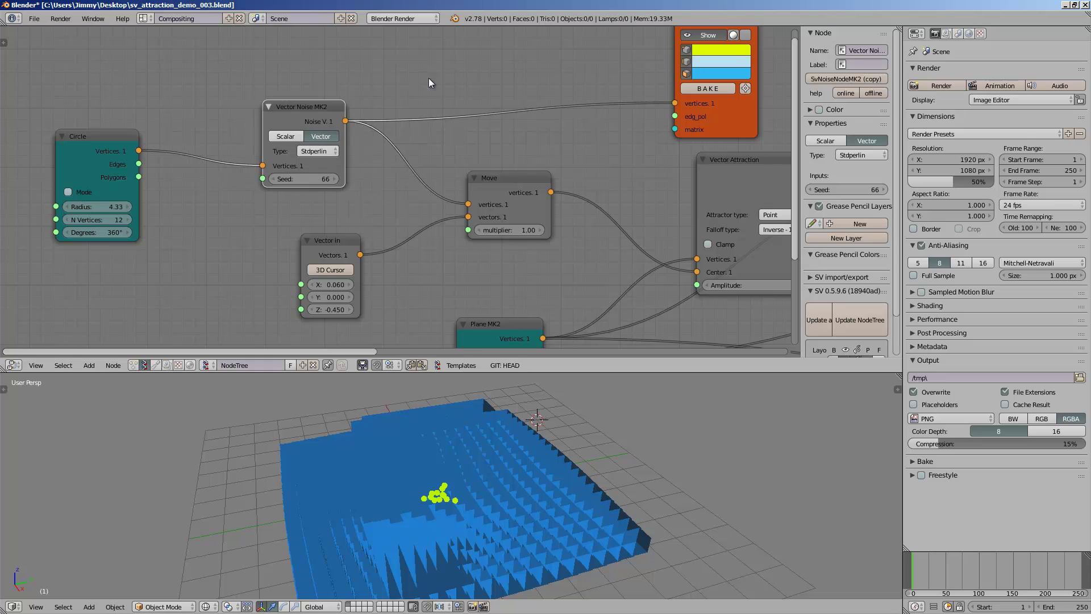
{"action": "key", "text": "space"}
{"action": "type", "text": "vector ma"}
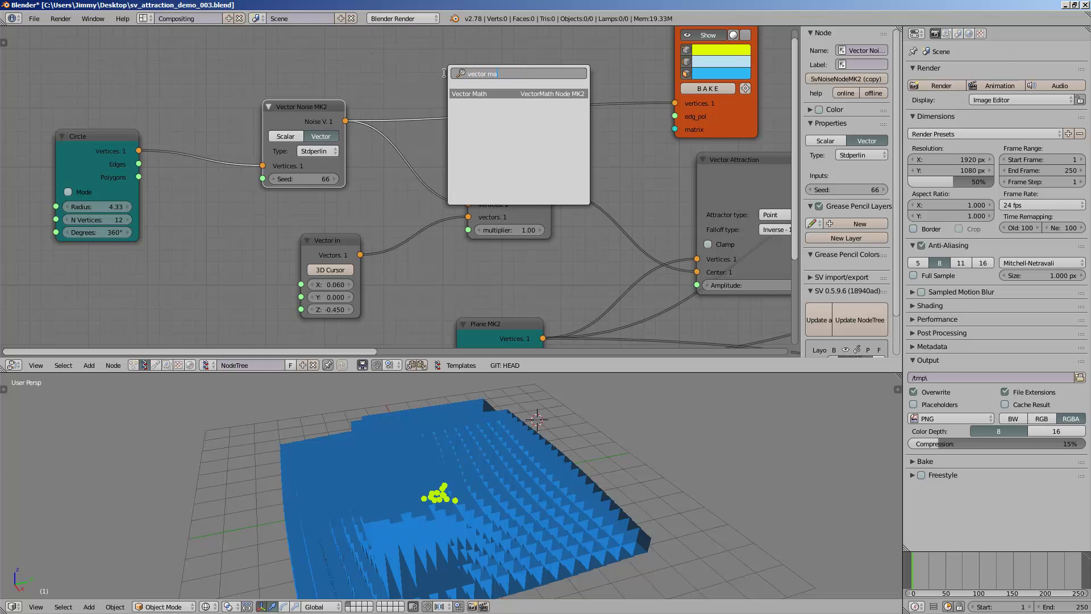
{"action": "key", "text": "Return"}
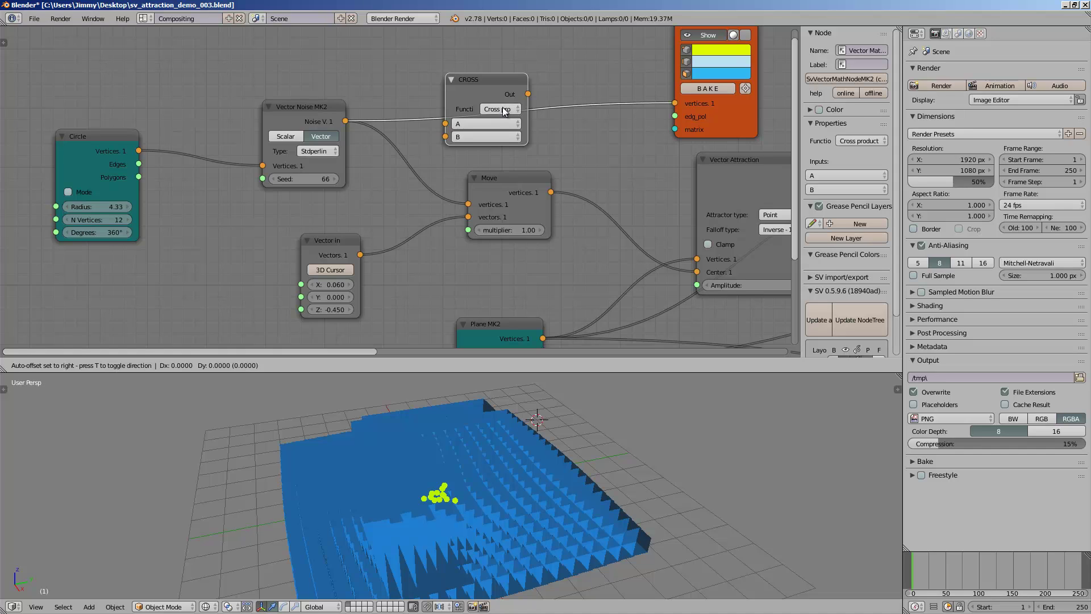
{"action": "left_click", "coordinate": [496, 80]}
Step: Set the Vector Math node's function to Multiply Scalar with an amount of 4
{"action": "left_click", "coordinate": [497, 108]}
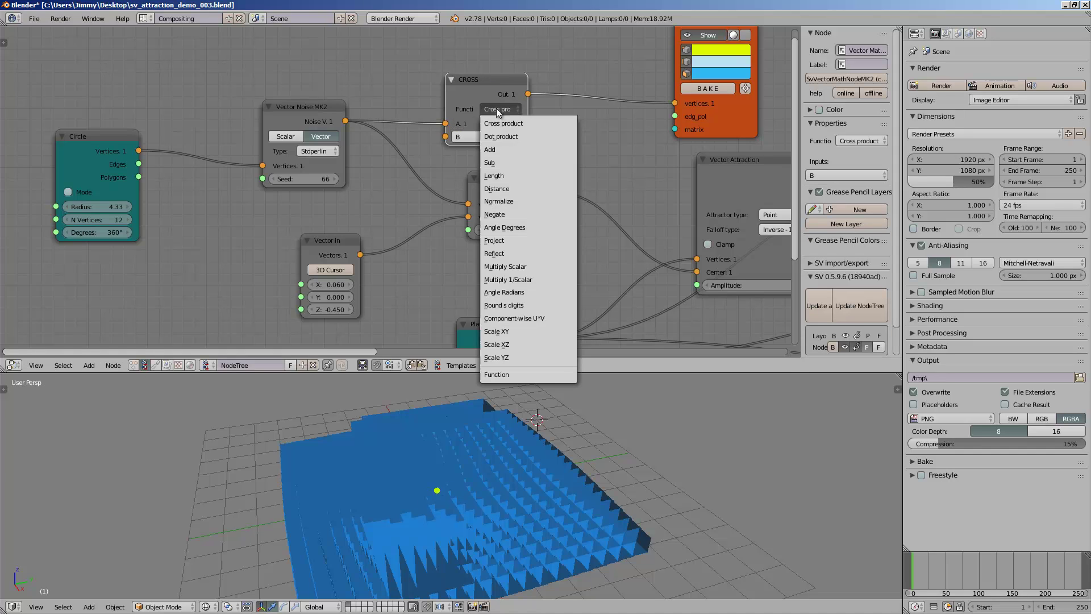
{"action": "left_click", "coordinate": [507, 148]}
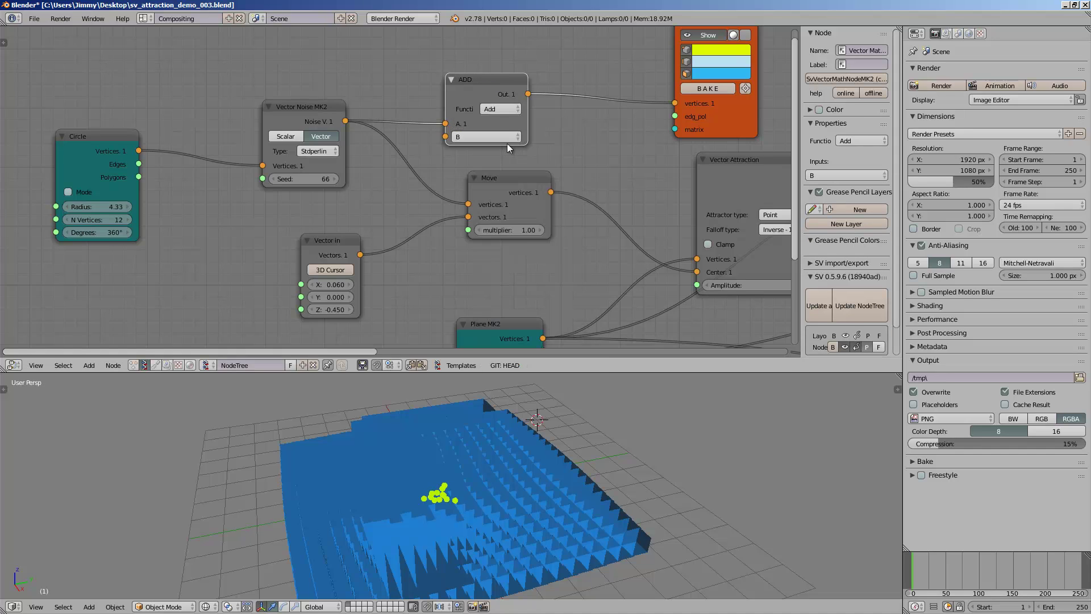
{"action": "left_click", "coordinate": [501, 109]}
{"action": "left_click", "coordinate": [517, 266]}
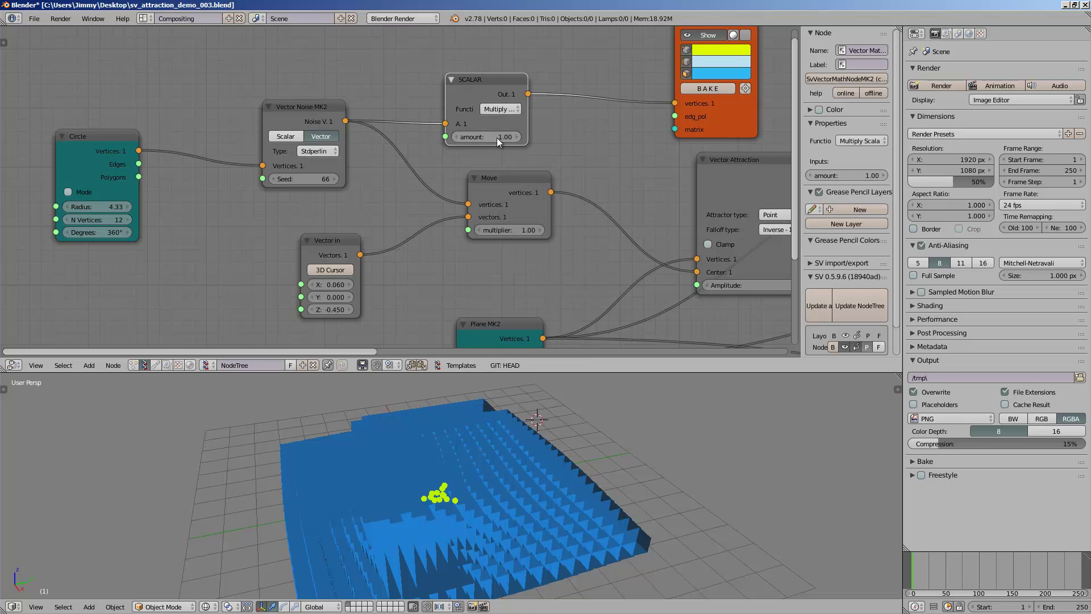
{"action": "left_click", "coordinate": [496, 137]}
{"action": "type", "text": "4\\"}
{"action": "key", "text": "Return"}
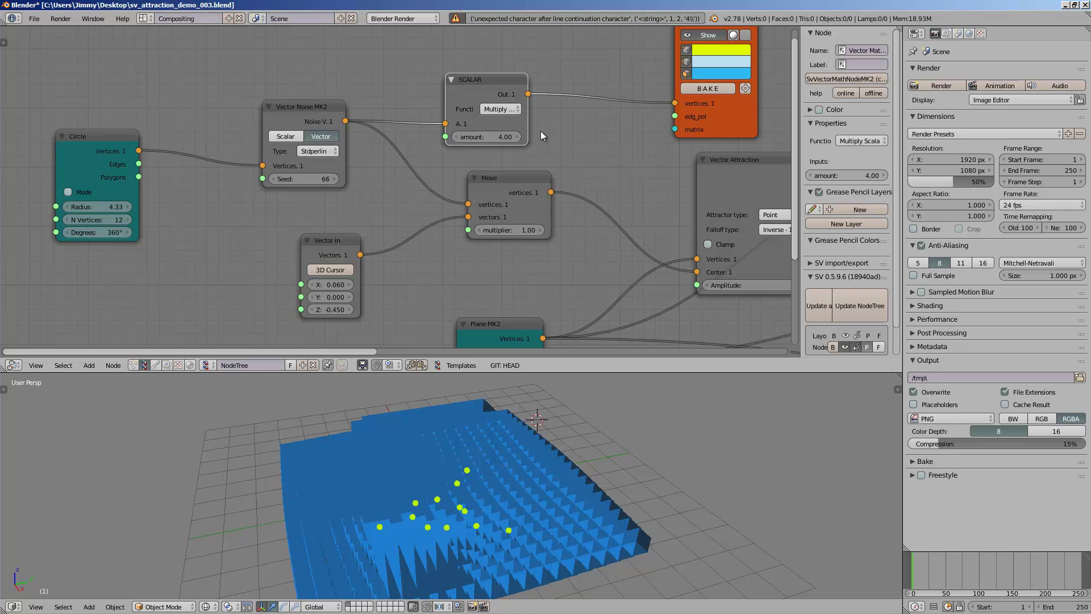
Step: In solid shading, adjust the scalar multiply amount to 7.87 and feed its output into the Move node's vertices
{"action": "scroll", "coordinate": [467, 437], "scroll_direction": "down", "scroll_amount": 2}
{"action": "key", "text": "z"}
{"action": "mouse_move", "coordinate": [467, 438]}
{"action": "middle_mouse_down"}
{"action": "mouse_move", "coordinate": [517, 479]}
{"action": "mouse_move", "coordinate": [540, 448]}
{"action": "middle_mouse_up"}
{"action": "left_click_drag", "start_coordinate": [492, 134], "coordinate": [631, 131]}
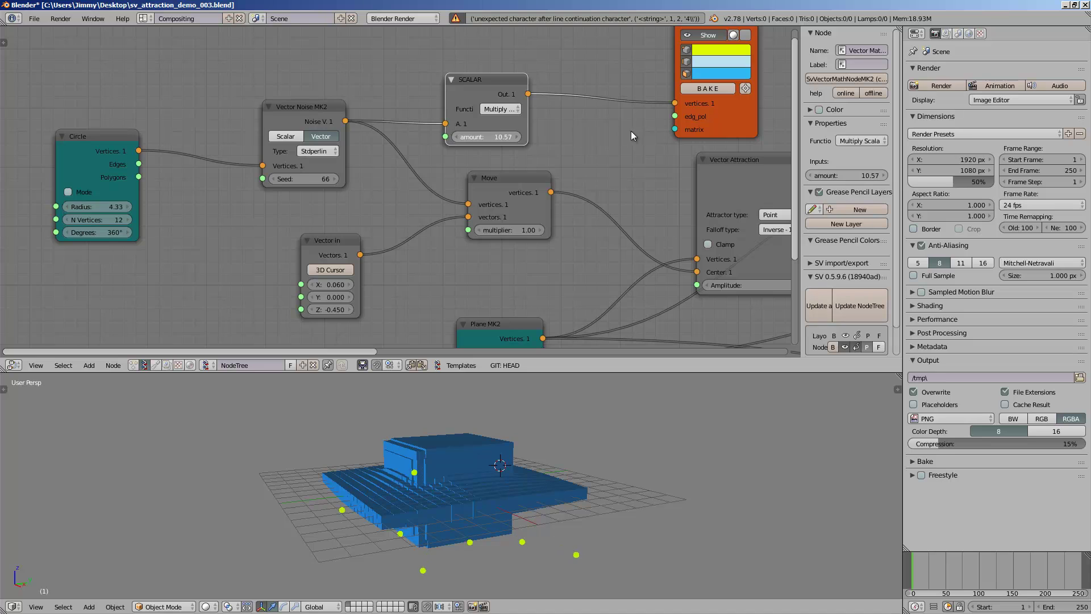
{"action": "left_click_drag", "start_coordinate": [528, 93], "coordinate": [467, 204]}
{"action": "middle_click_drag", "start_coordinate": [547, 483], "coordinate": [449, 409]}
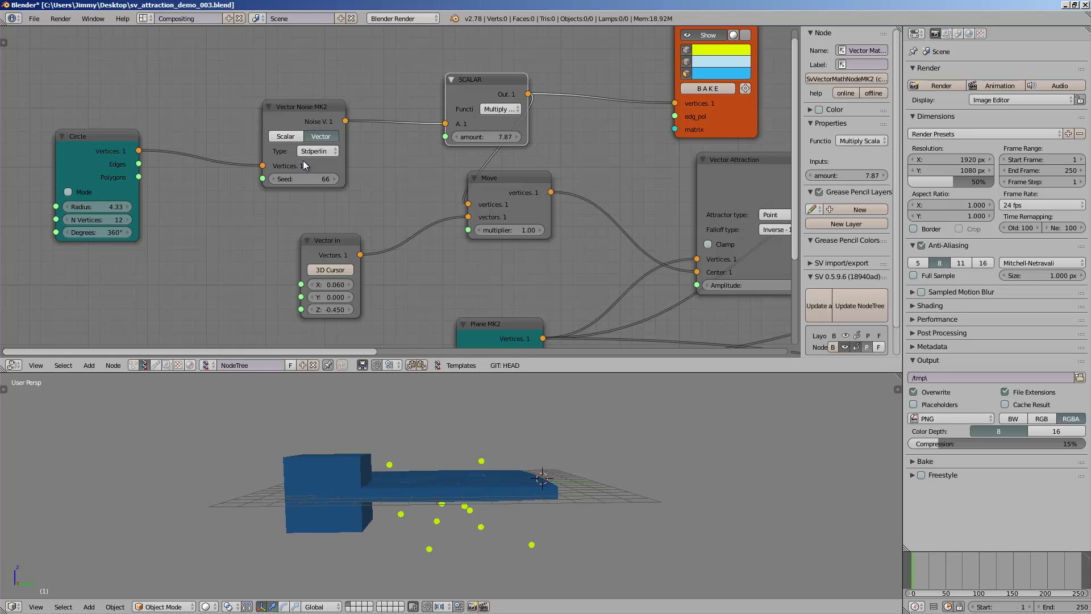
Step: Vary the Vector Noise MK2 seed through 187 and 640 up to 1090, checking the boxes from different angles
{"action": "left_click_drag", "start_coordinate": [315, 180], "coordinate": [401, 180]}
{"action": "middle_click_drag", "start_coordinate": [476, 532], "coordinate": [574, 449]}
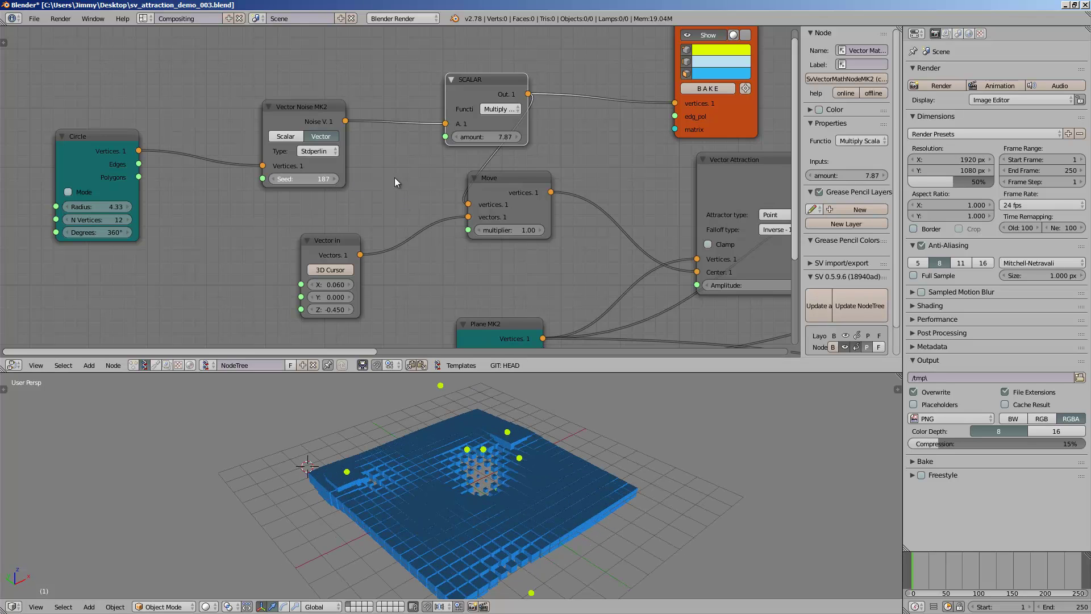
{"action": "left_click_drag", "start_coordinate": [394, 177], "coordinate": [569, 168]}
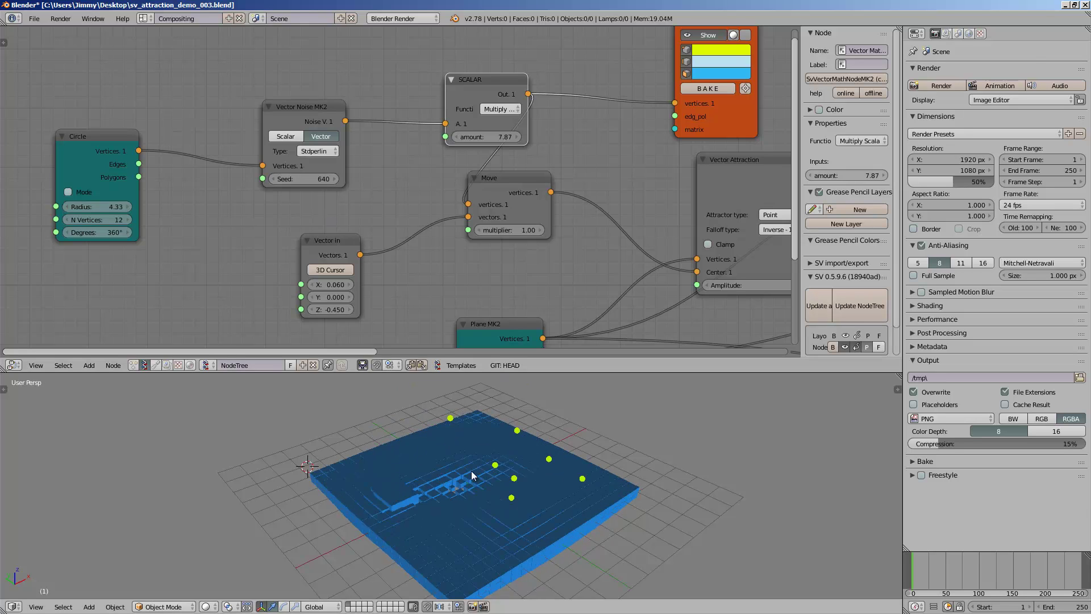
{"action": "middle_click_drag", "start_coordinate": [472, 471], "coordinate": [448, 454]}
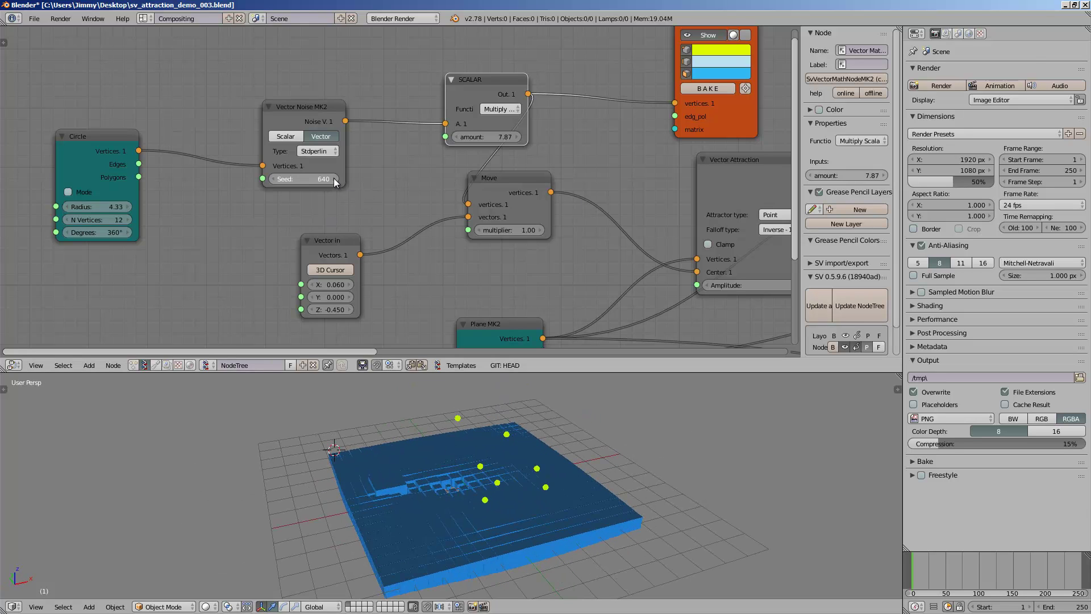
{"action": "left_click_drag", "start_coordinate": [333, 178], "coordinate": [419, 172]}
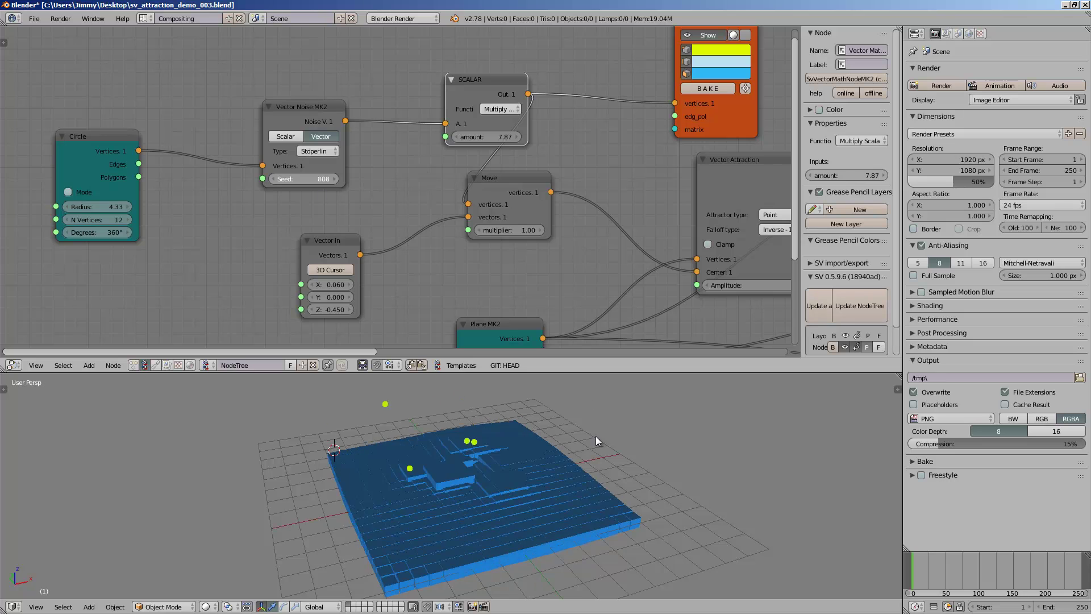
{"action": "middle_click_drag", "start_coordinate": [543, 531], "coordinate": [432, 494]}
Step: Rearrange the MUL, Box and Viewer Draw nodes so the box branch of the graph is compact and evenly spaced
{"action": "middle_click_drag", "start_coordinate": [656, 202], "coordinate": [75, 137]}
{"action": "scroll", "coordinate": [173, 174], "scroll_direction": "down", "scroll_amount": 3}
{"action": "left_click_drag", "start_coordinate": [323, 243], "coordinate": [351, 217]}
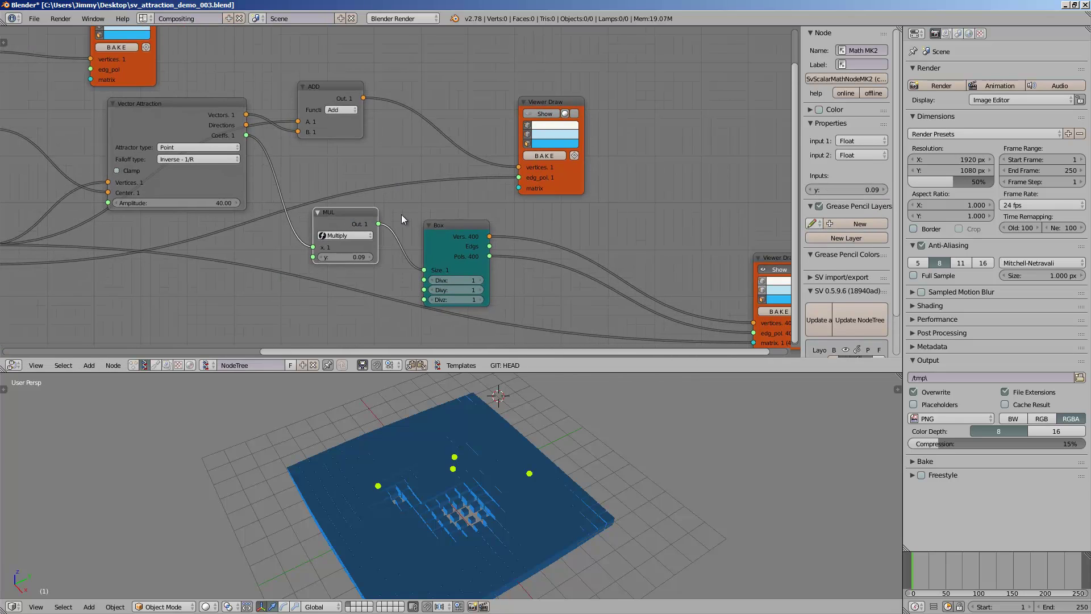
{"action": "left_click_drag", "start_coordinate": [465, 224], "coordinate": [465, 212]}
{"action": "middle_click_drag", "start_coordinate": [579, 203], "coordinate": [417, 210]}
{"action": "scroll", "coordinate": [417, 210], "scroll_direction": "up", "scroll_amount": 1}
{"action": "left_click_drag", "start_coordinate": [655, 263], "coordinate": [572, 189]}
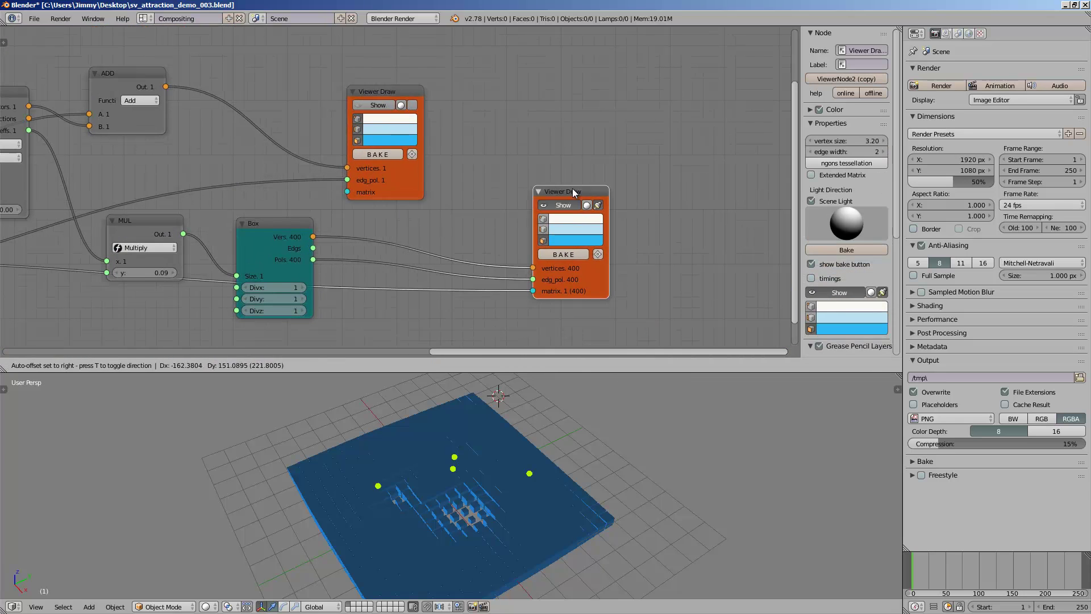
{"action": "left_click", "coordinate": [284, 223]}
{"action": "scroll", "coordinate": [331, 217], "scroll_direction": "up", "scroll_amount": 1}
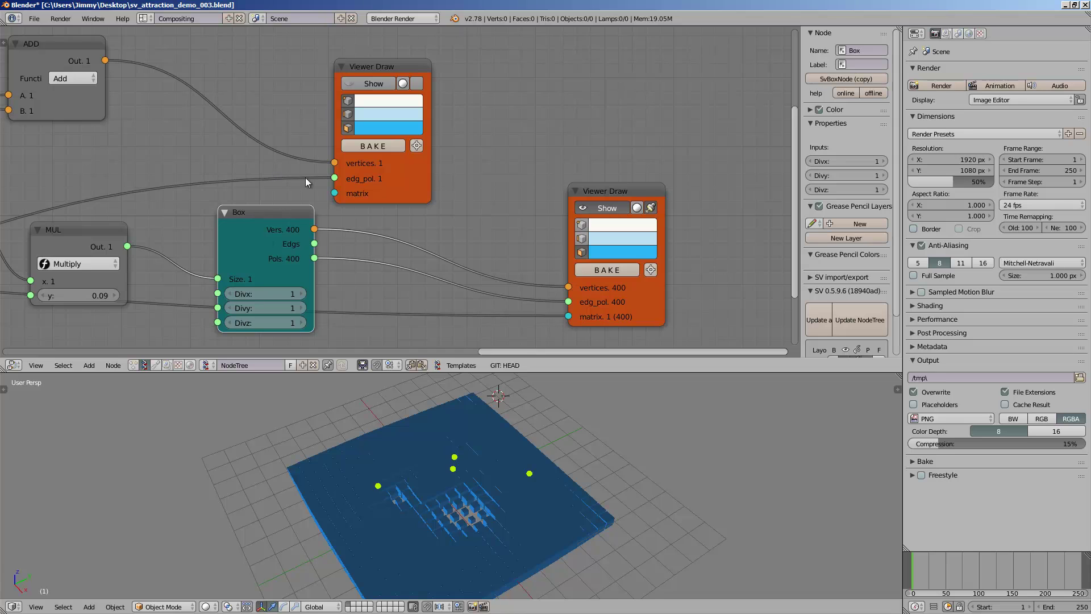
{"action": "mouse_move", "coordinate": [270, 217]}
{"action": "left_mouse_down"}
{"action": "mouse_move", "coordinate": [422, 162]}
{"action": "mouse_move", "coordinate": [360, 185]}
{"action": "mouse_move", "coordinate": [389, 163]}
{"action": "left_mouse_up"}
{"action": "mouse_move", "coordinate": [635, 188]}
{"action": "left_mouse_down"}
{"action": "mouse_move", "coordinate": [606, 199]}
{"action": "mouse_move", "coordinate": [626, 194]}
{"action": "left_mouse_up"}
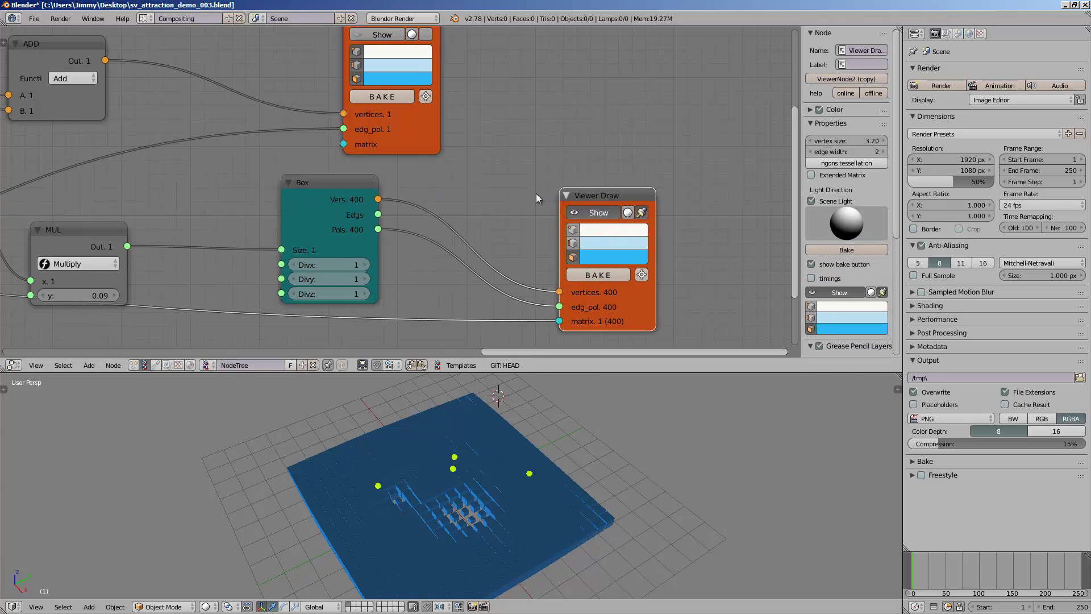
Step: Reposition the MUL and Vector Attraction nodes to tidy the middle of the graph
{"action": "middle_click_drag", "start_coordinate": [404, 214], "coordinate": [461, 207]}
{"action": "middle_click_drag", "start_coordinate": [318, 201], "coordinate": [408, 196]}
{"action": "scroll", "coordinate": [407, 195], "scroll_direction": "down", "scroll_amount": 2}
{"action": "middle_click_drag", "start_coordinate": [329, 172], "coordinate": [522, 199]}
{"action": "left_click_drag", "start_coordinate": [439, 226], "coordinate": [490, 204]}
{"action": "middle_click_drag", "start_coordinate": [389, 189], "coordinate": [560, 216]}
{"action": "left_click_drag", "start_coordinate": [413, 146], "coordinate": [411, 136]}
Step: Toggle Clamp on and off on the Vector Attraction node to compare its effect on the box sizes
{"action": "left_click", "coordinate": [370, 201]}
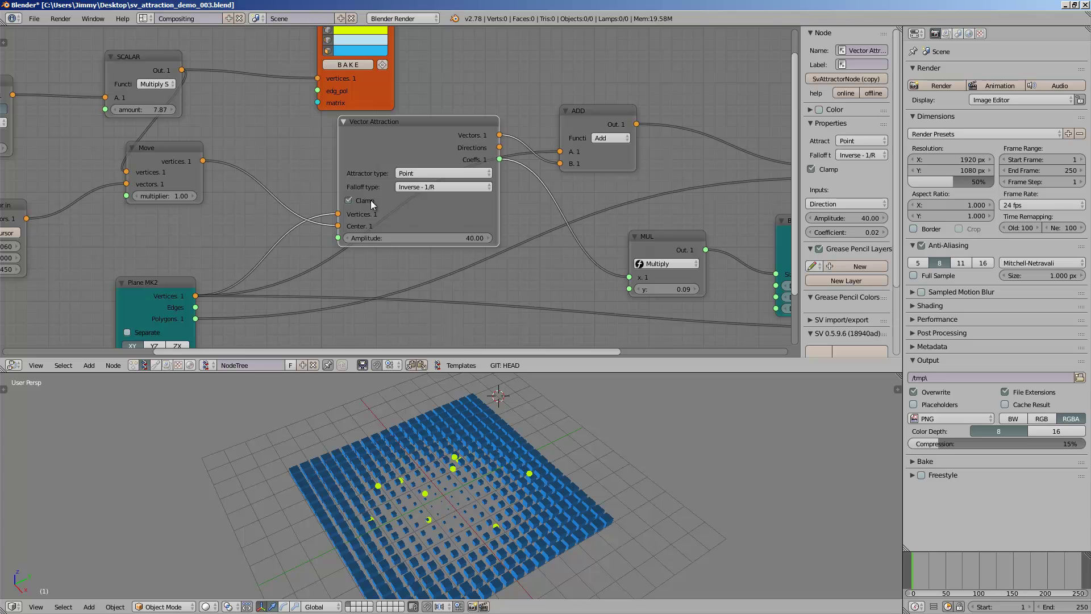
{"action": "left_click", "coordinate": [371, 202]}
{"action": "left_click", "coordinate": [370, 201]}
{"action": "left_click", "coordinate": [370, 201]}
{"action": "middle_click_drag", "start_coordinate": [484, 424], "coordinate": [435, 524]}
Step: Save the file over the existing sv_attraction_demo_003.blend
{"action": "scroll", "coordinate": [302, 341], "scroll_direction": "down", "scroll_amount": 4}
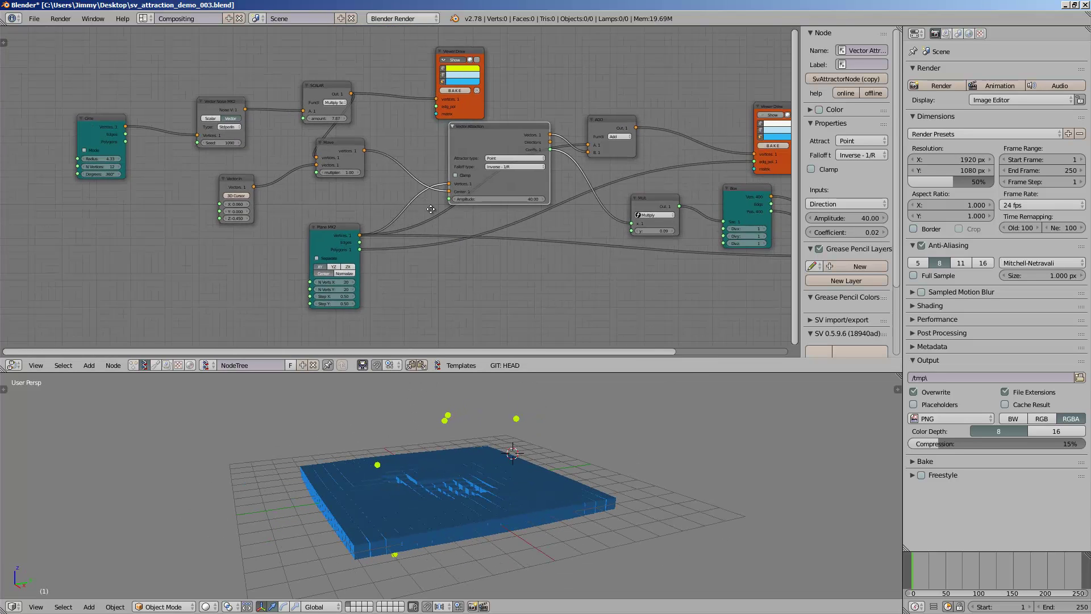
{"action": "scroll", "coordinate": [398, 312], "scroll_direction": "up", "scroll_amount": 1, "text": "shift"}
{"action": "key", "text": "ctrl+s"}
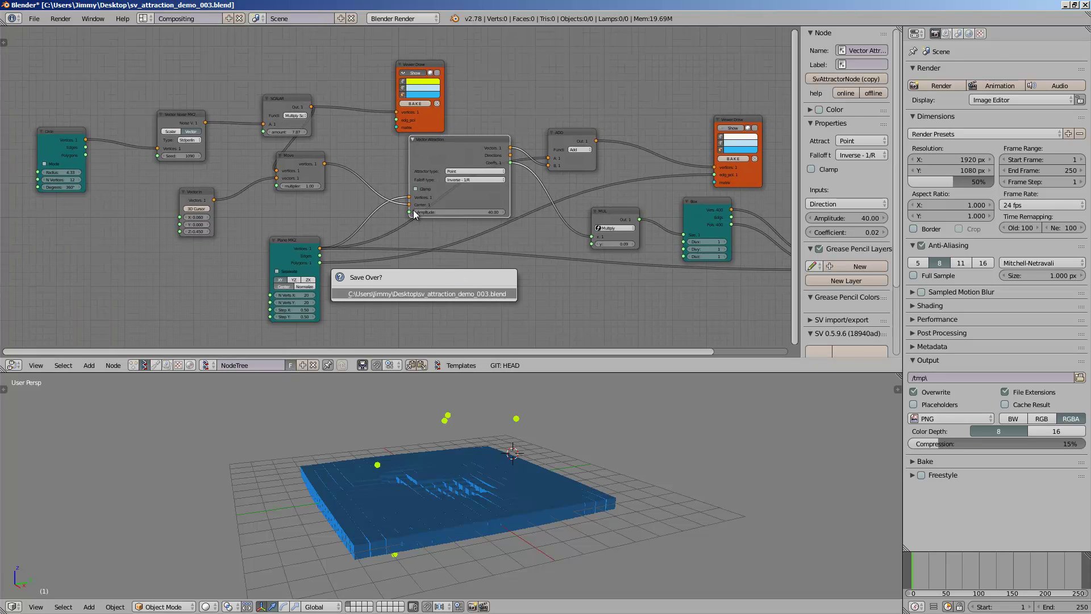
{"action": "key", "text": "Return"}
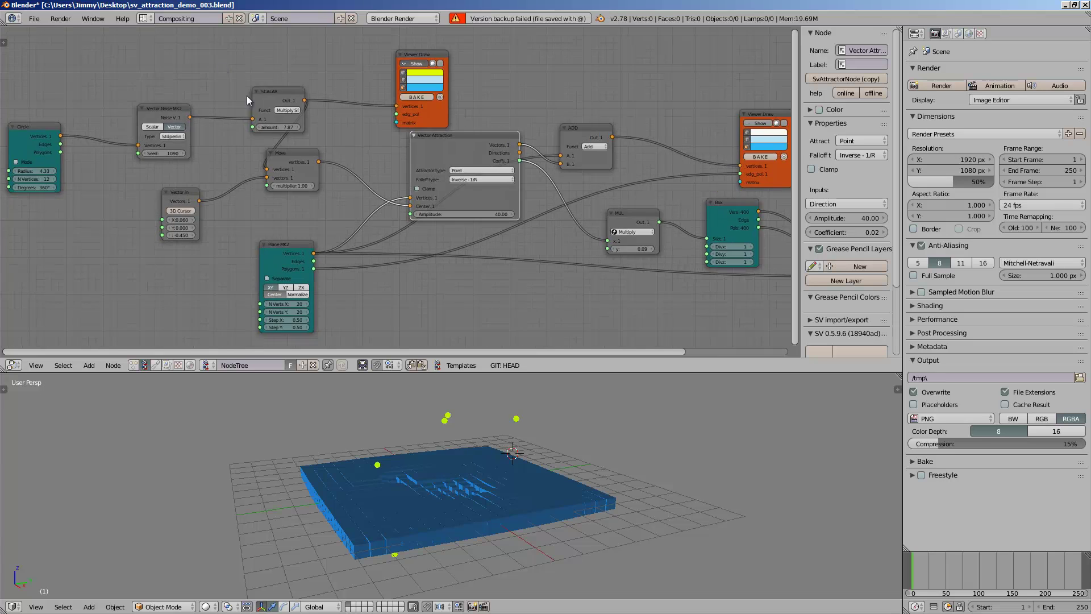
Step: Shift the Vector Attraction node slightly away from the ADD node and save the file as sv_attraction_demo_004.blend
{"action": "scroll", "coordinate": [475, 143], "scroll_direction": "up", "scroll_amount": 3}
{"action": "left_click_drag", "start_coordinate": [483, 123], "coordinate": [456, 125]}
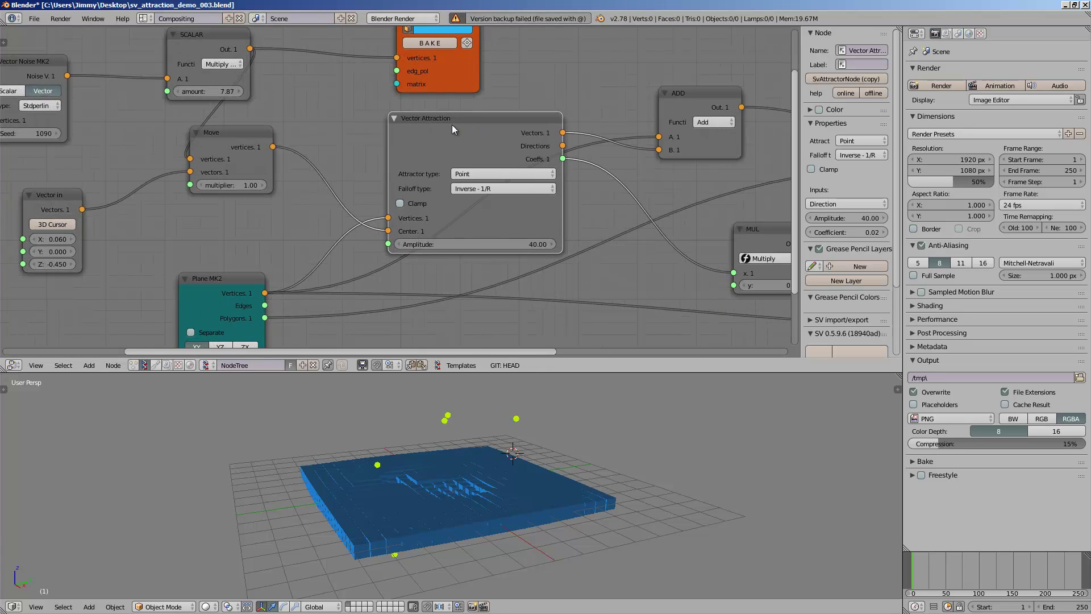
{"action": "left_click", "coordinate": [34, 19]}
{"action": "left_click", "coordinate": [81, 116]}
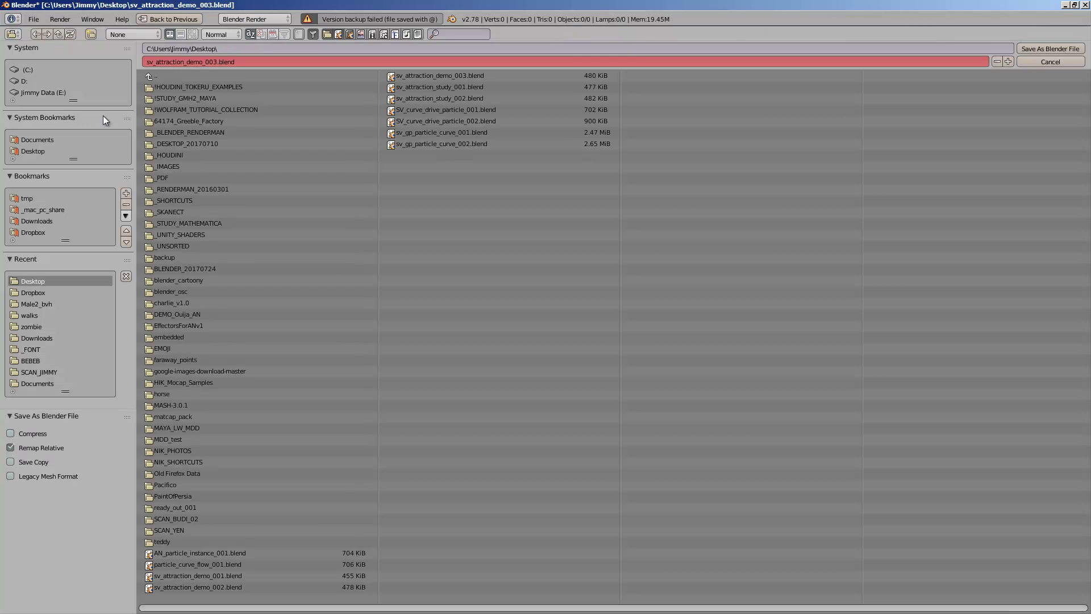
{"action": "left_click", "coordinate": [1008, 62]}
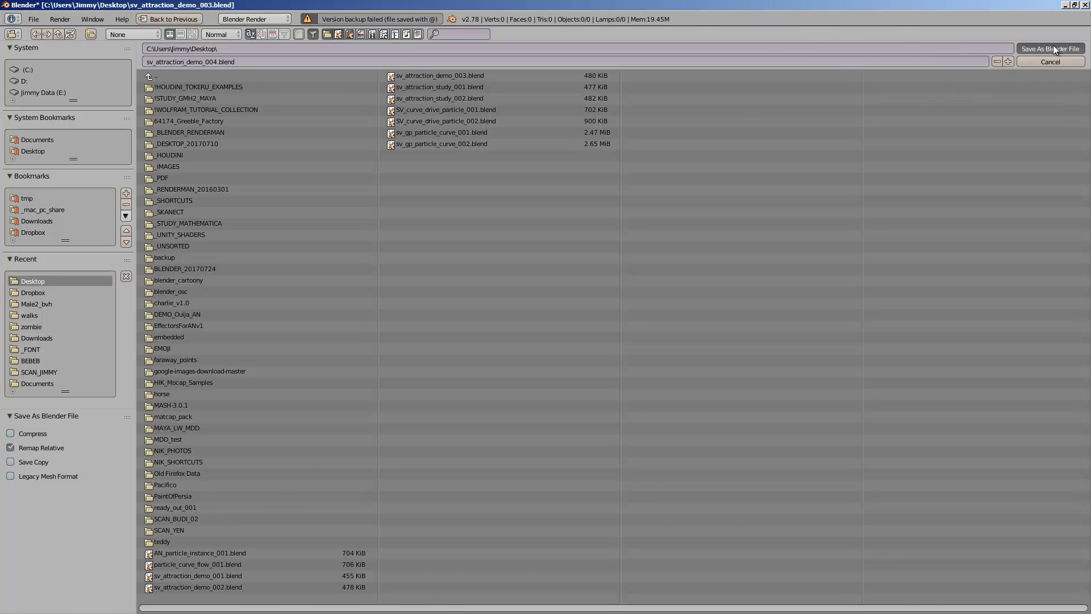
{"action": "left_click", "coordinate": [1053, 49]}
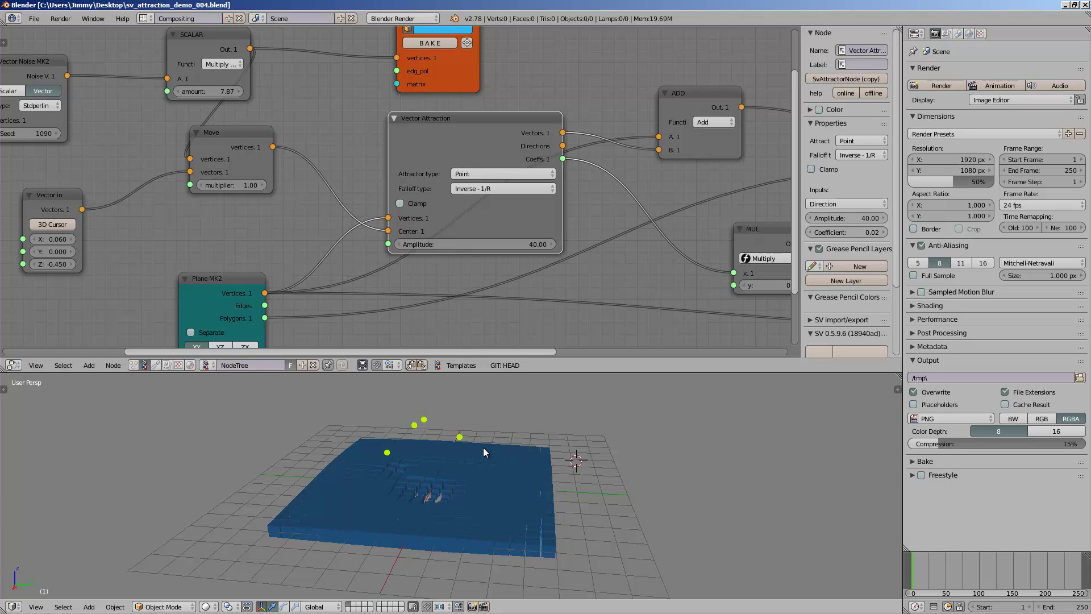
Step: Inspect the boxes and noise attractor points, toggling the display of the Viewer Draw fed by the ADD node
{"action": "middle_click_drag", "start_coordinate": [483, 448], "coordinate": [549, 446]}
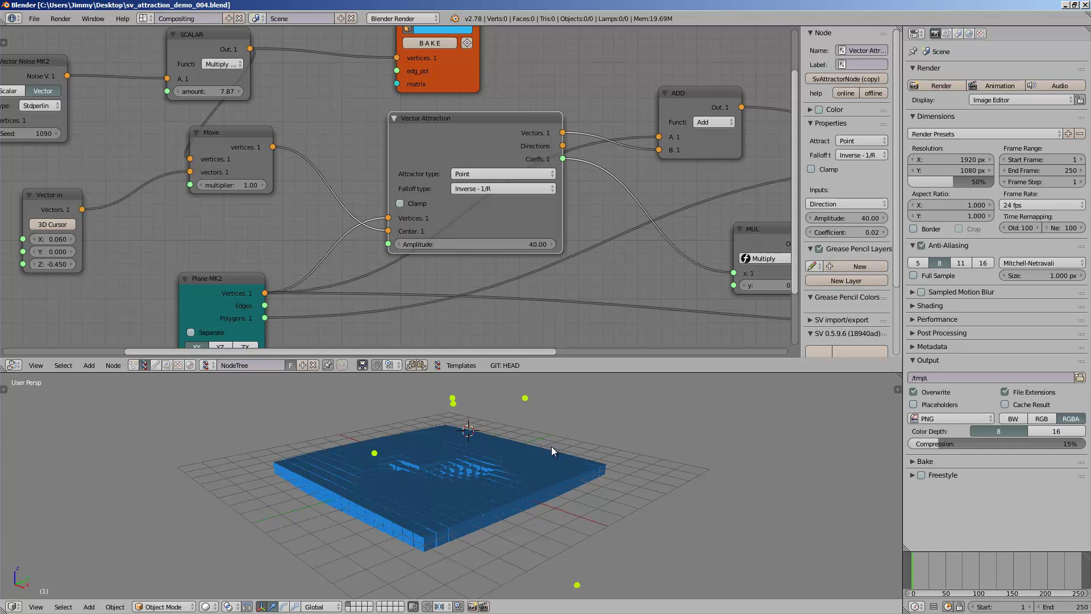
{"action": "mouse_move", "coordinate": [552, 445]}
{"action": "middle_mouse_down"}
{"action": "mouse_move", "coordinate": [531, 482]}
{"action": "mouse_move", "coordinate": [562, 462]}
{"action": "mouse_move", "coordinate": [510, 477]}
{"action": "mouse_move", "coordinate": [546, 475]}
{"action": "mouse_move", "coordinate": [540, 461]}
{"action": "mouse_move", "coordinate": [527, 477]}
{"action": "mouse_move", "coordinate": [427, 458]}
{"action": "mouse_move", "coordinate": [522, 472]}
{"action": "middle_mouse_up"}
{"action": "scroll", "coordinate": [507, 226], "scroll_direction": "down", "scroll_amount": 3}
{"action": "middle_click_drag", "start_coordinate": [747, 188], "coordinate": [252, 202]}
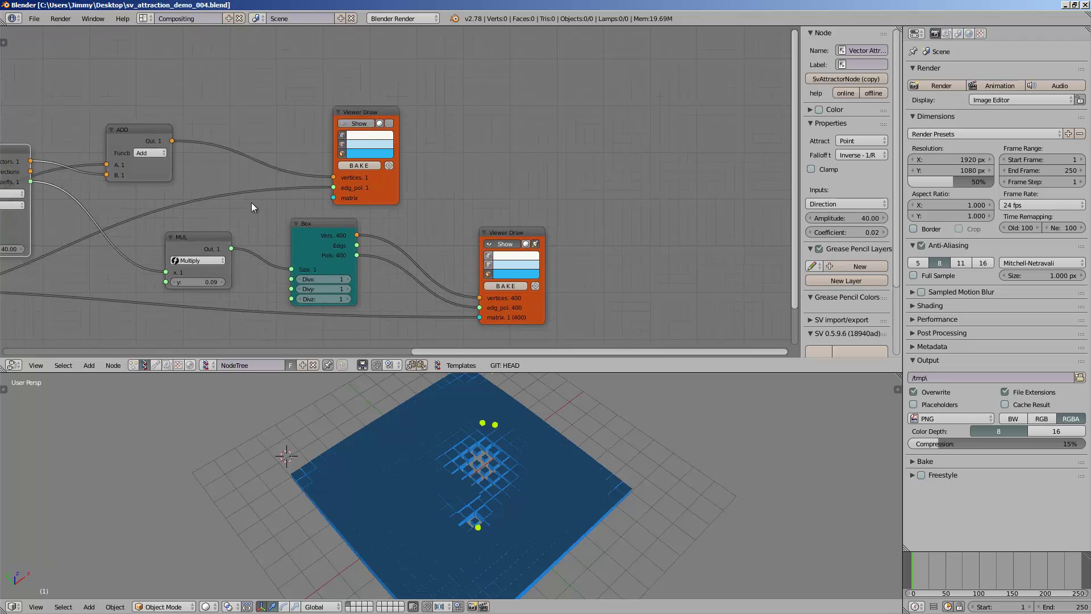
{"action": "scroll", "coordinate": [258, 198], "scroll_direction": "up", "scroll_amount": 2}
{"action": "left_click", "coordinate": [355, 113]}
{"action": "left_click", "coordinate": [354, 113]}
{"action": "left_click", "coordinate": [354, 113]}
{"action": "mouse_move", "coordinate": [529, 480]}
{"action": "middle_mouse_down"}
{"action": "mouse_move", "coordinate": [502, 426]}
{"action": "mouse_move", "coordinate": [200, 434]}
{"action": "mouse_move", "coordinate": [449, 461]}
{"action": "mouse_move", "coordinate": [455, 443]}
{"action": "middle_mouse_up"}
{"action": "left_click", "coordinate": [345, 110]}
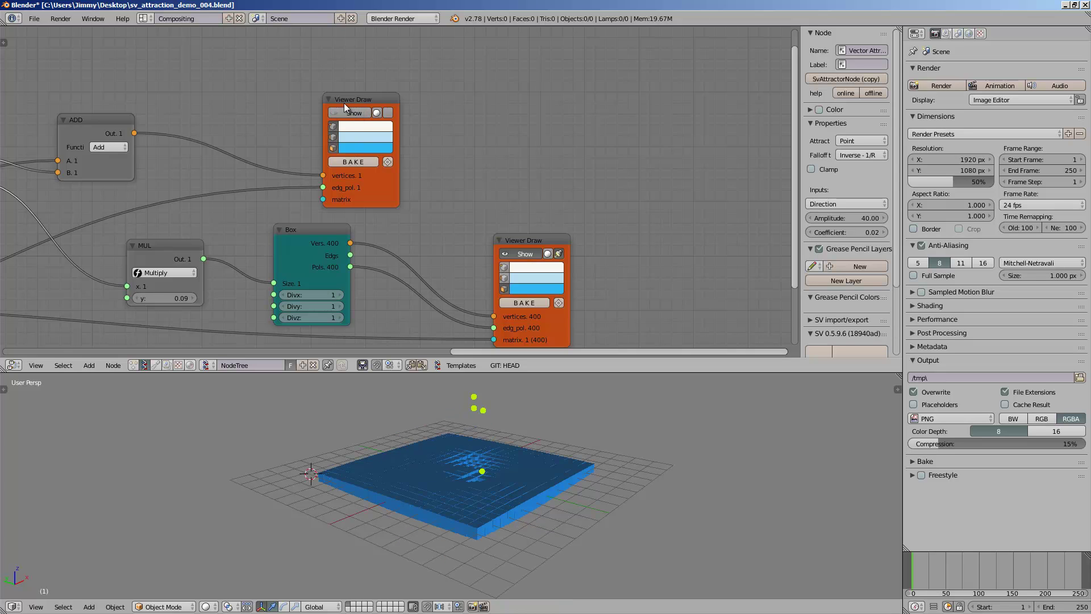
{"action": "scroll", "coordinate": [196, 97], "scroll_direction": "down", "scroll_amount": 3}
{"action": "middle_click_drag", "start_coordinate": [196, 96], "coordinate": [434, 122]}
{"action": "scroll", "coordinate": [382, 122], "scroll_direction": "down", "scroll_amount": 3}
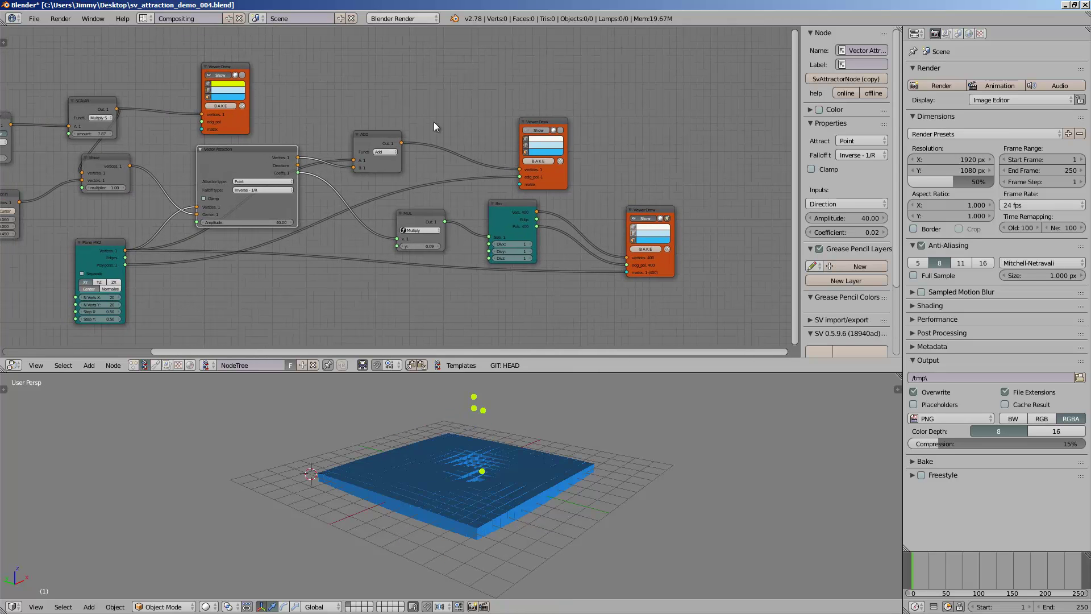